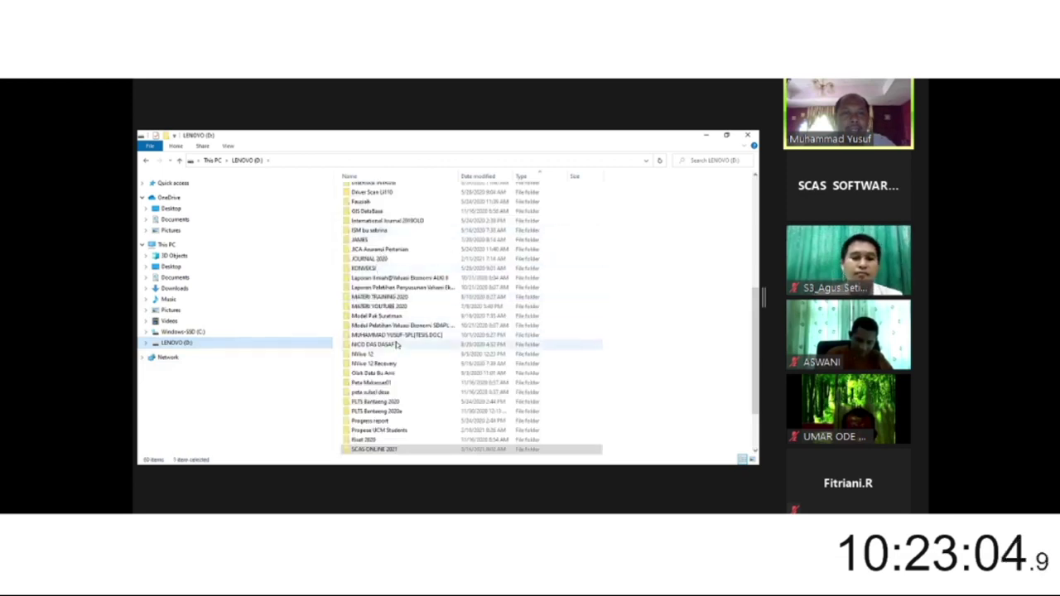
# Step: Open the Expert Choice V11 folder under SCAS ONLINE 2021, 5. AHP Analysis, SOFTWARE AHP on drive D
pyautogui.scroll(-3, 397, 344)
pyautogui.click(393, 383)
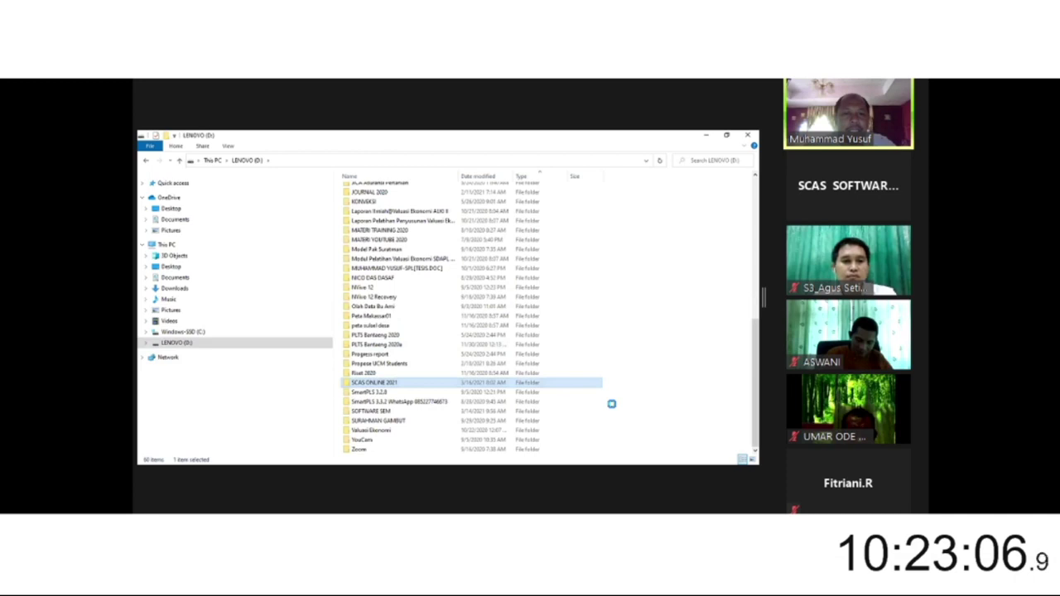
pyautogui.press('Return')
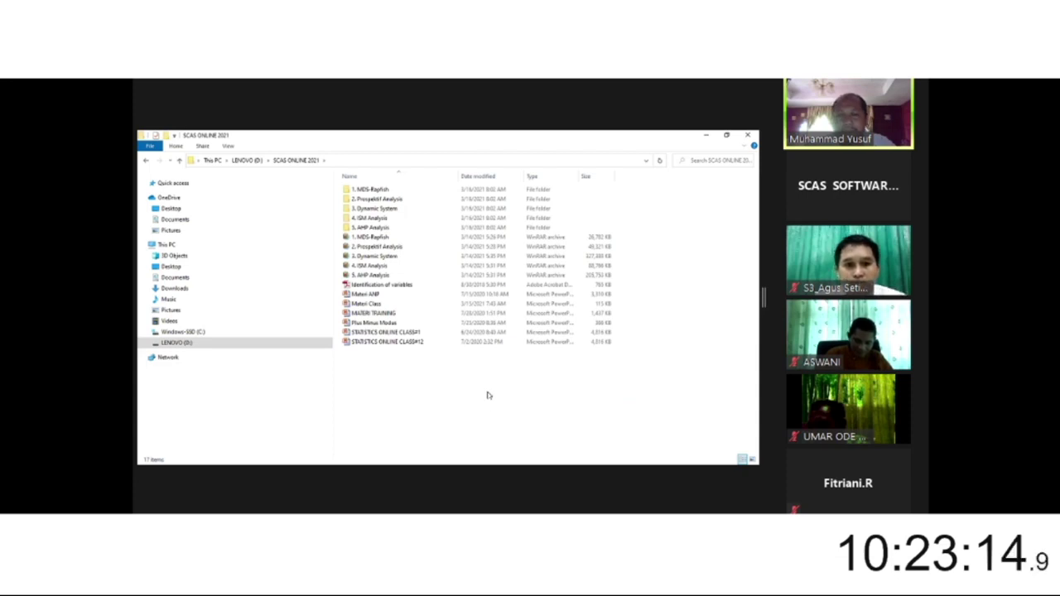
pyautogui.doubleClick(378, 229)
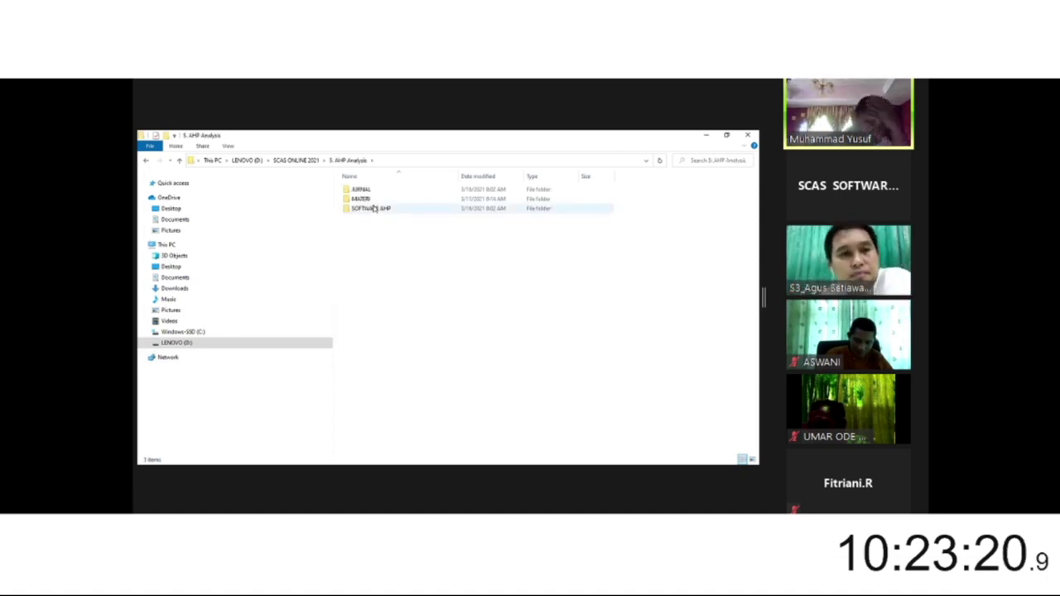
pyautogui.click(374, 209)
pyautogui.doubleClick(375, 209)
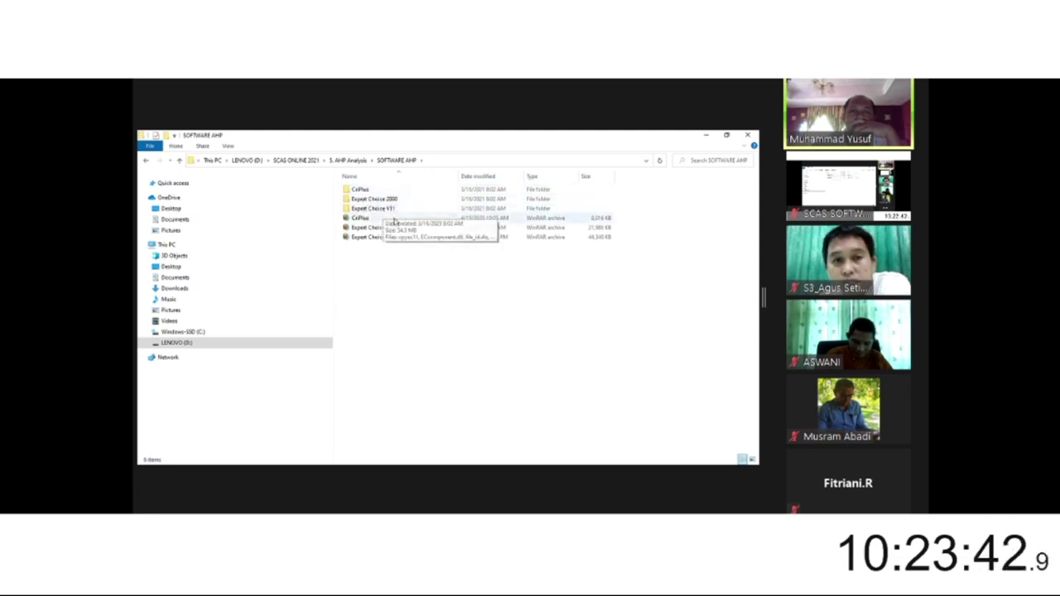
pyautogui.click(378, 209)
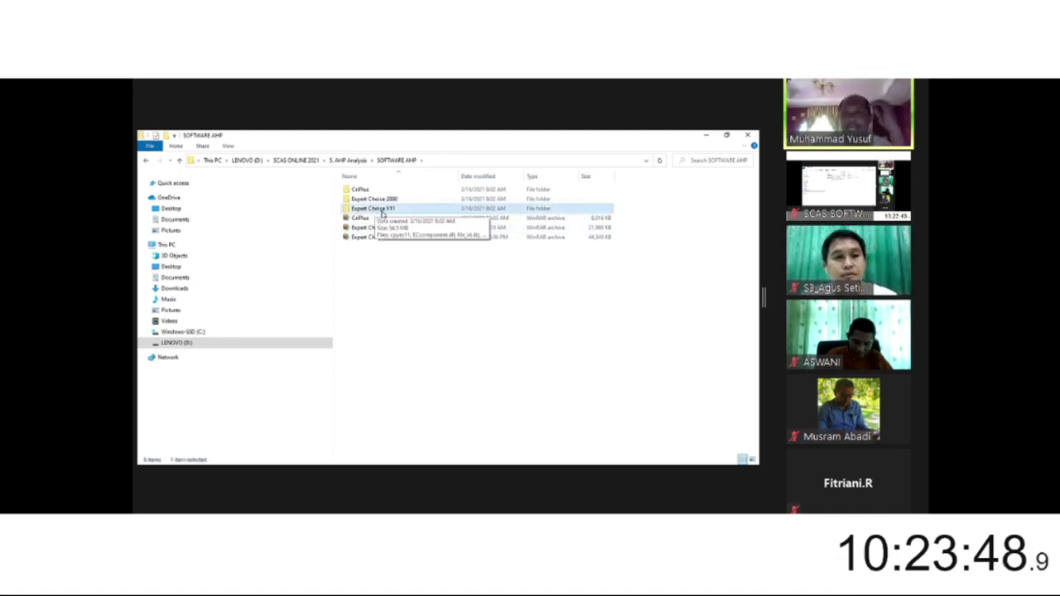
pyautogui.doubleClick(382, 211)
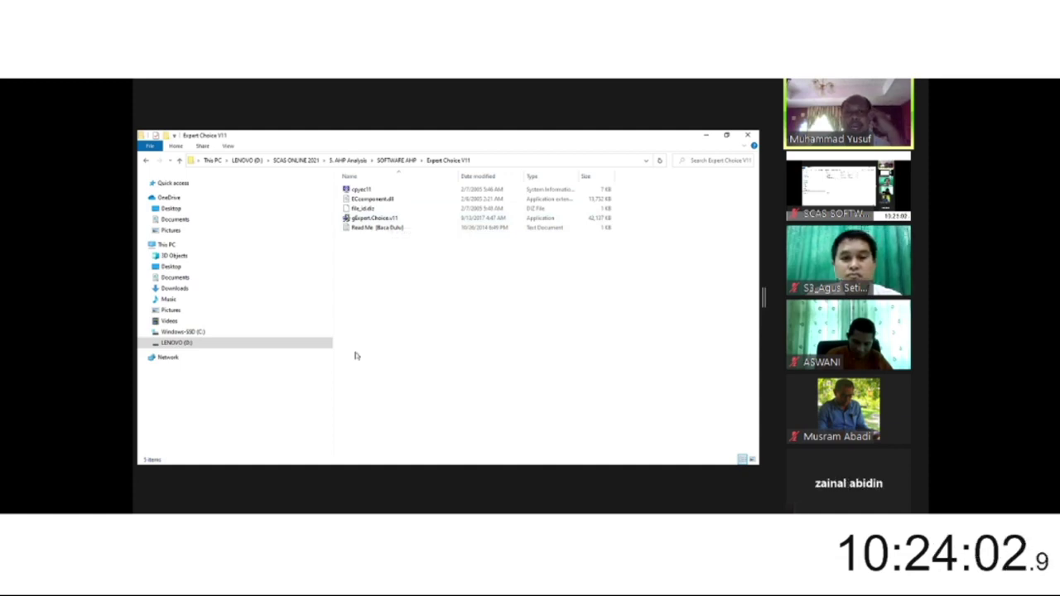
# Step: View the Read Me (Baca Dulu) text file, check the Downloads folder, and close the file browser
pyautogui.doubleClick(379, 229)
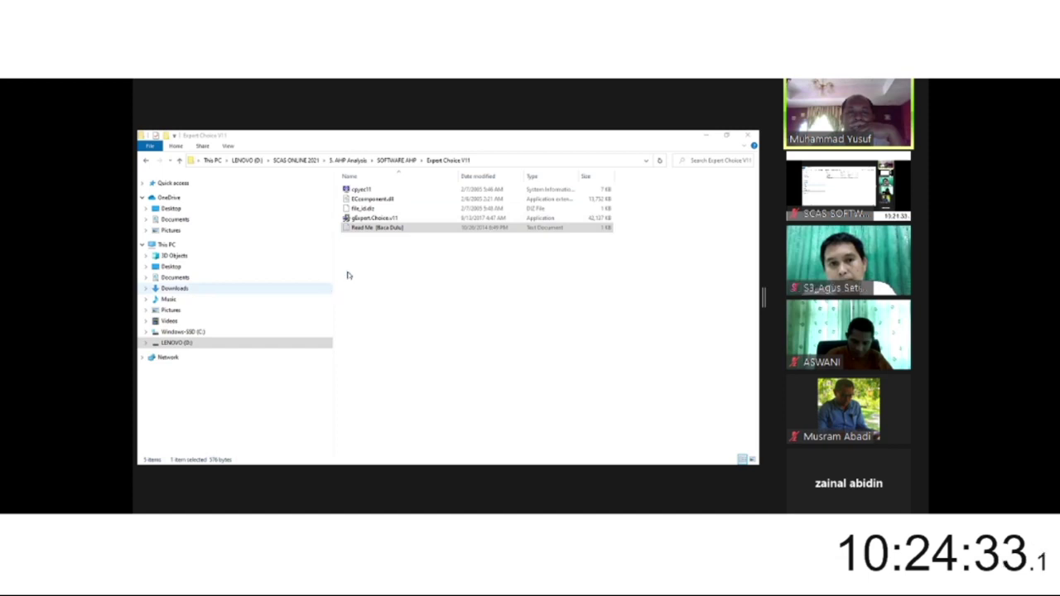
pyautogui.click(173, 289)
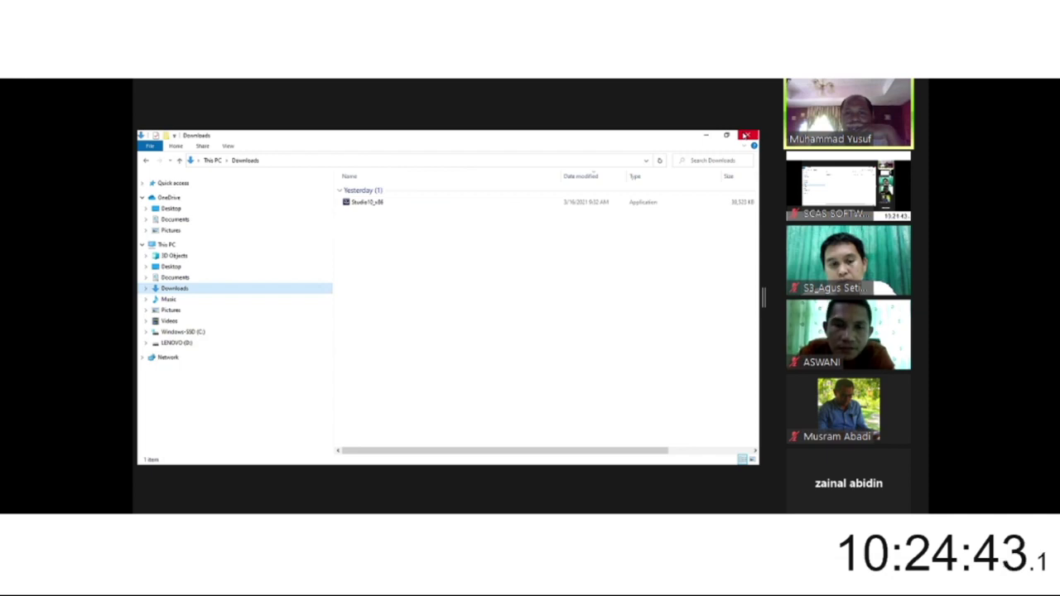
pyautogui.click(746, 135)
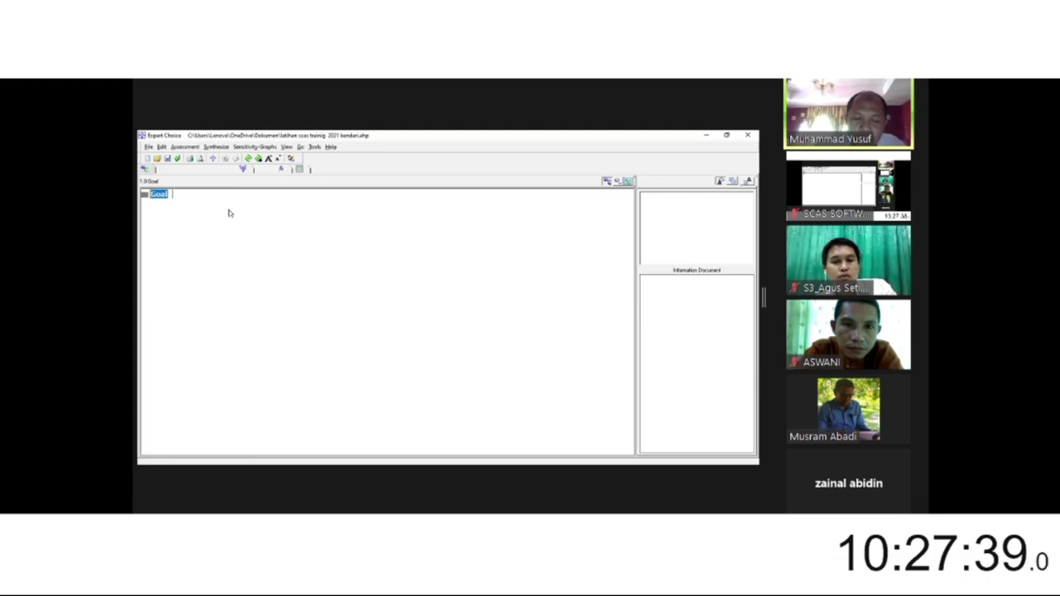
# Step: In Expert Choice, name the model's goal node "Pemanfaatan Sagu Berkelanjutan"
pyautogui.write('Pemanfaatan ')
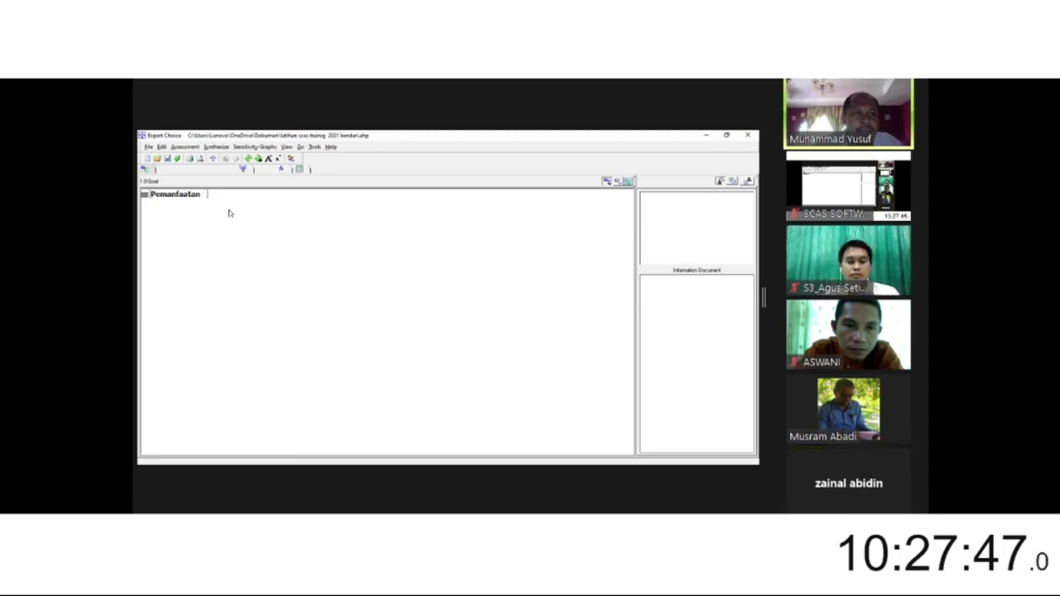
pyautogui.write('Sagu')
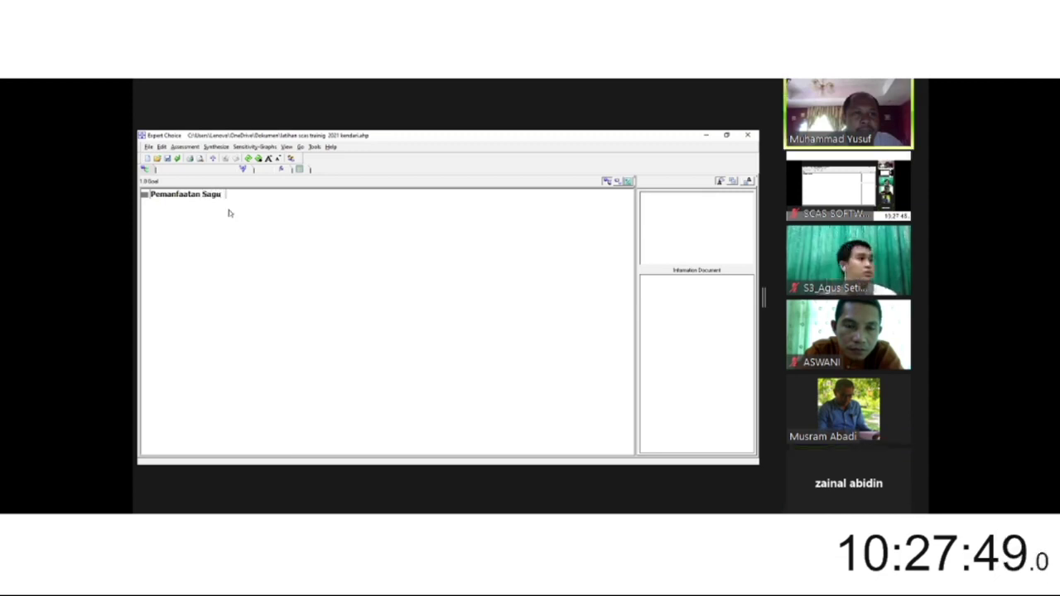
pyautogui.write(' Berkelanjutan')
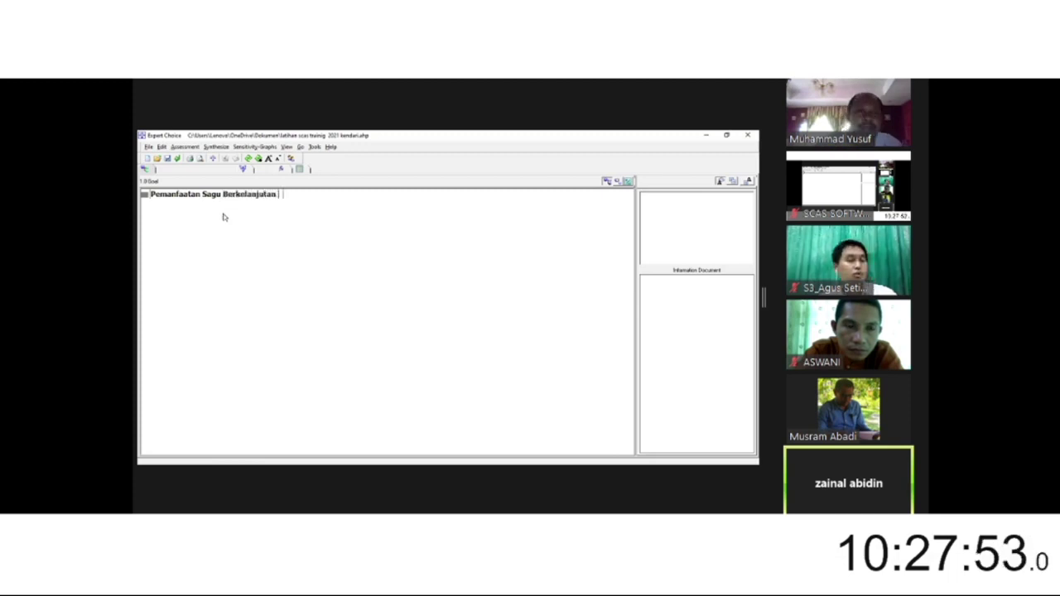
pyautogui.press('Return')
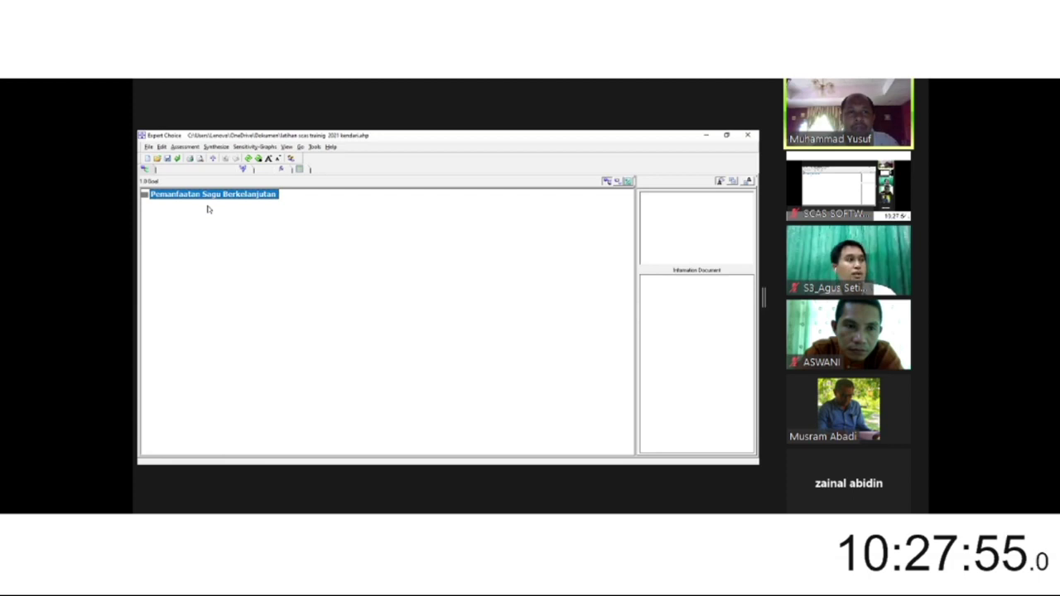
# Step: Insert the criteria Ekonomi and Sosial as child nodes of the goal
pyautogui.click(161, 147)
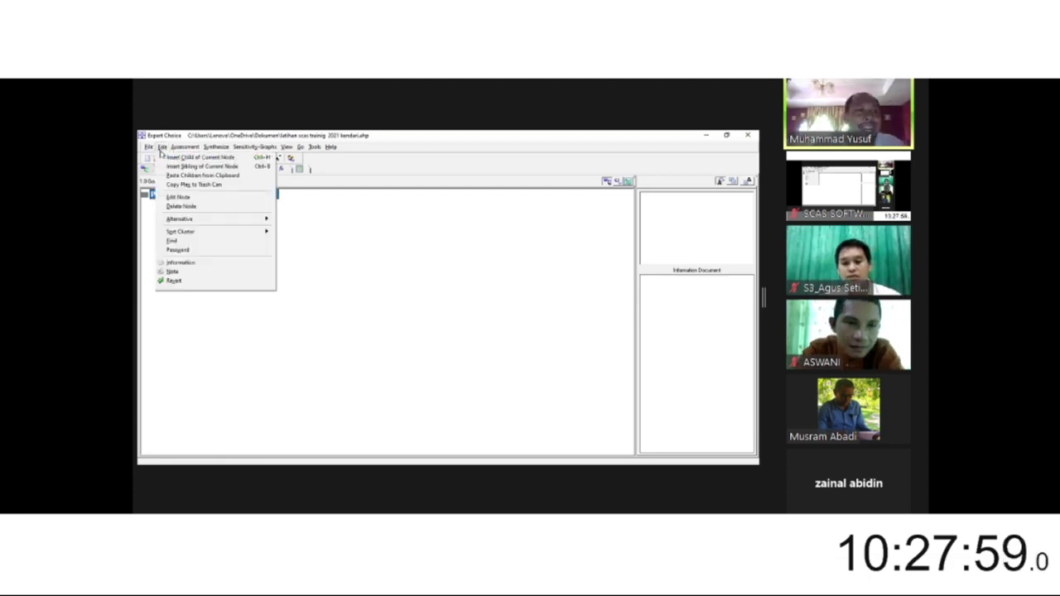
pyautogui.press('Escape')
pyautogui.hotkey('alt', 'e')
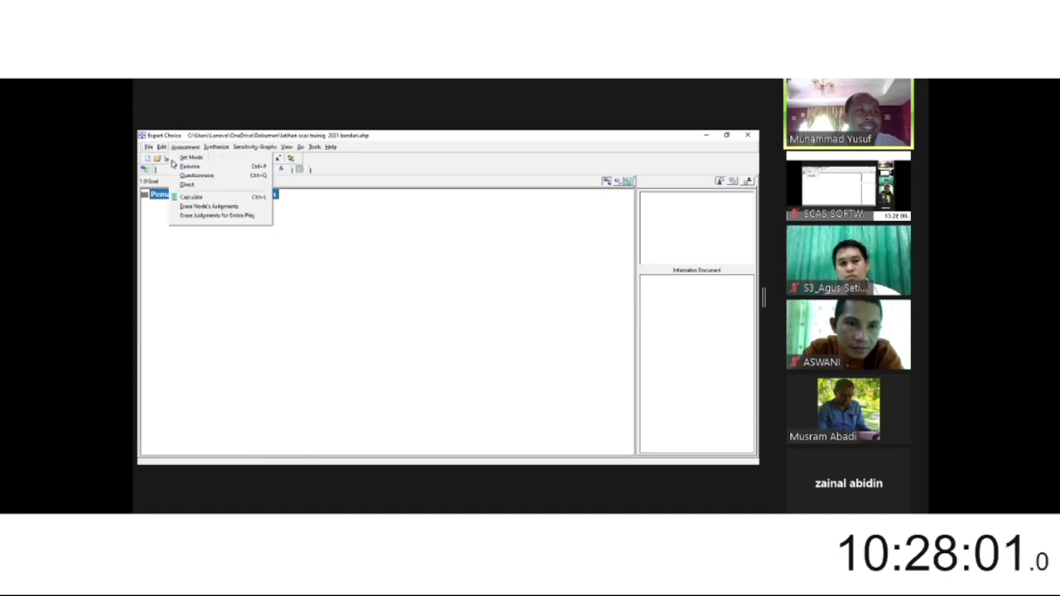
pyautogui.click(270, 221)
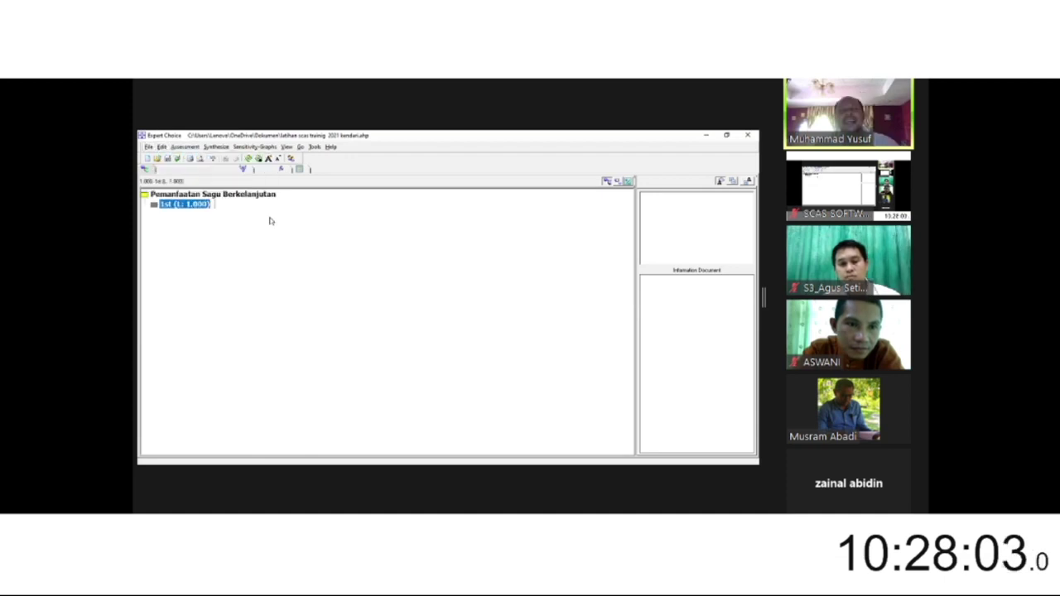
pyautogui.write('Ekonom')
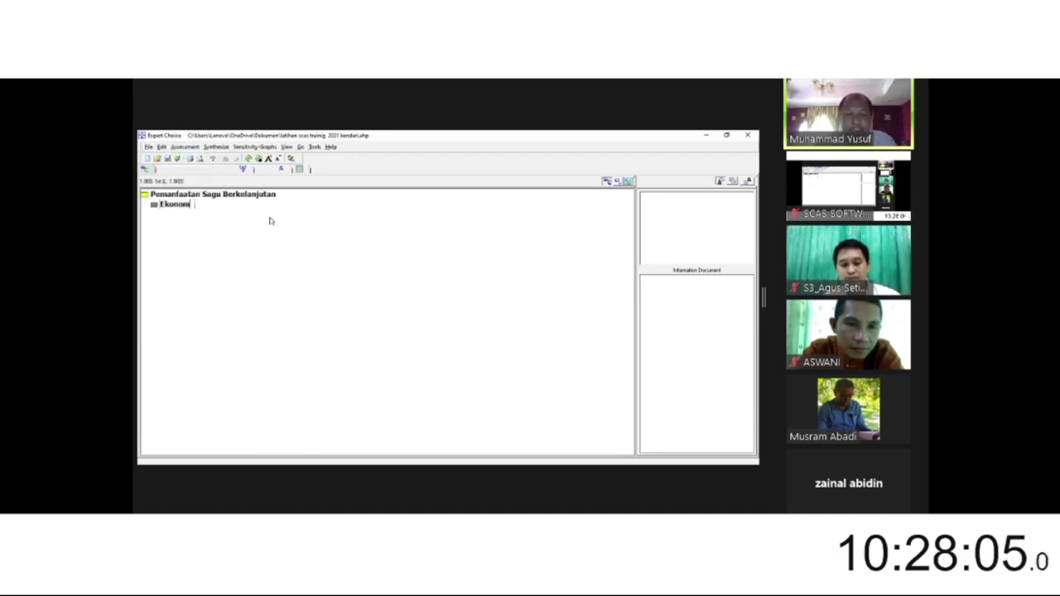
pyautogui.write('i')
pyautogui.press('Return')
pyautogui.write('Sosial')
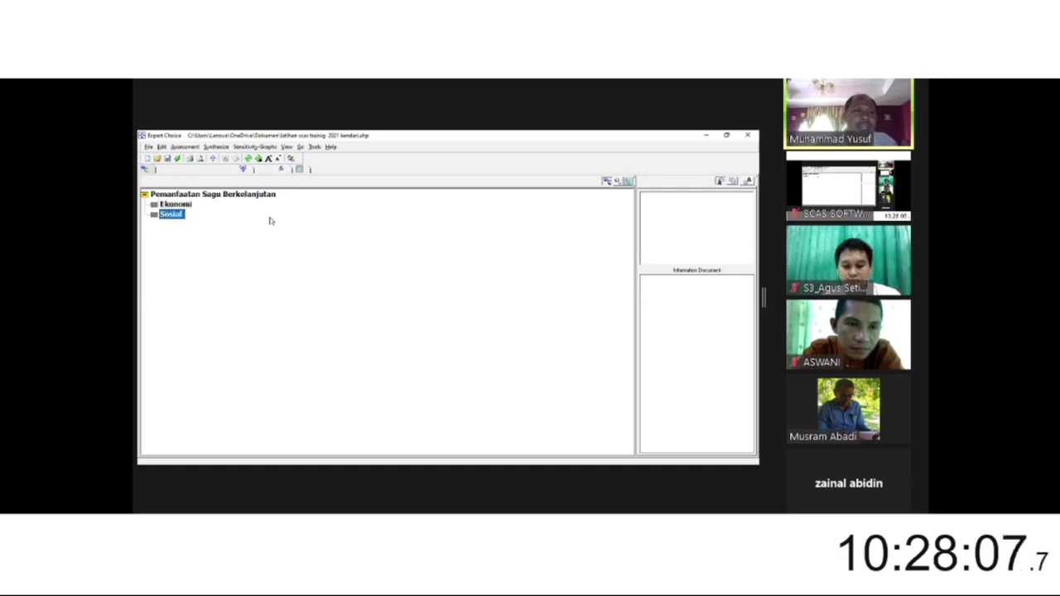
pyautogui.press('Return')
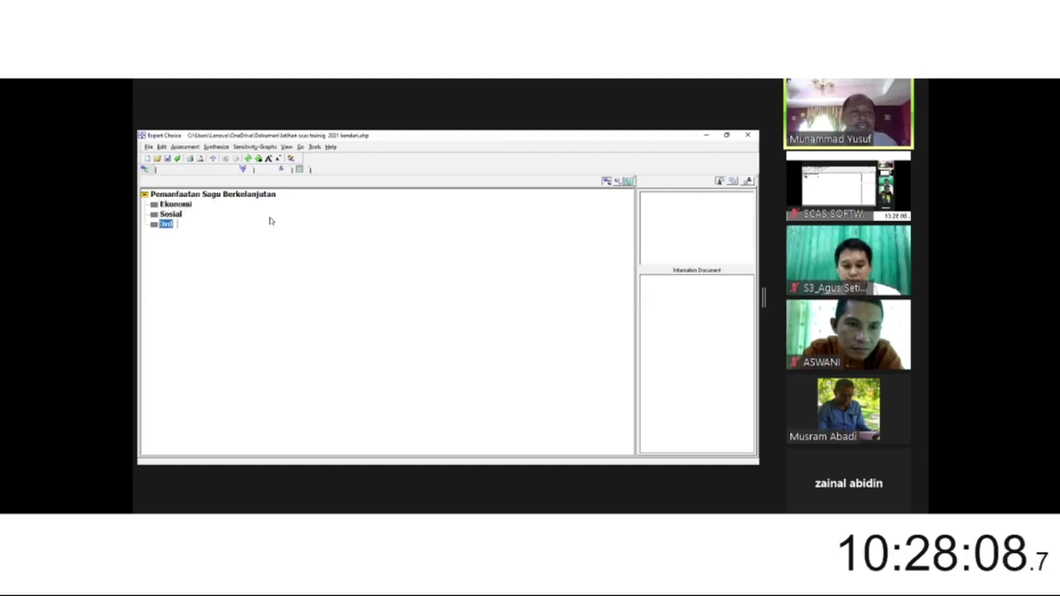
# Step: Add the criteria Teknologi, Kelembagaan and Ekologi below Sosial, discard the surplus sixth node, and reselect the goal node
pyautogui.write('Tekno')
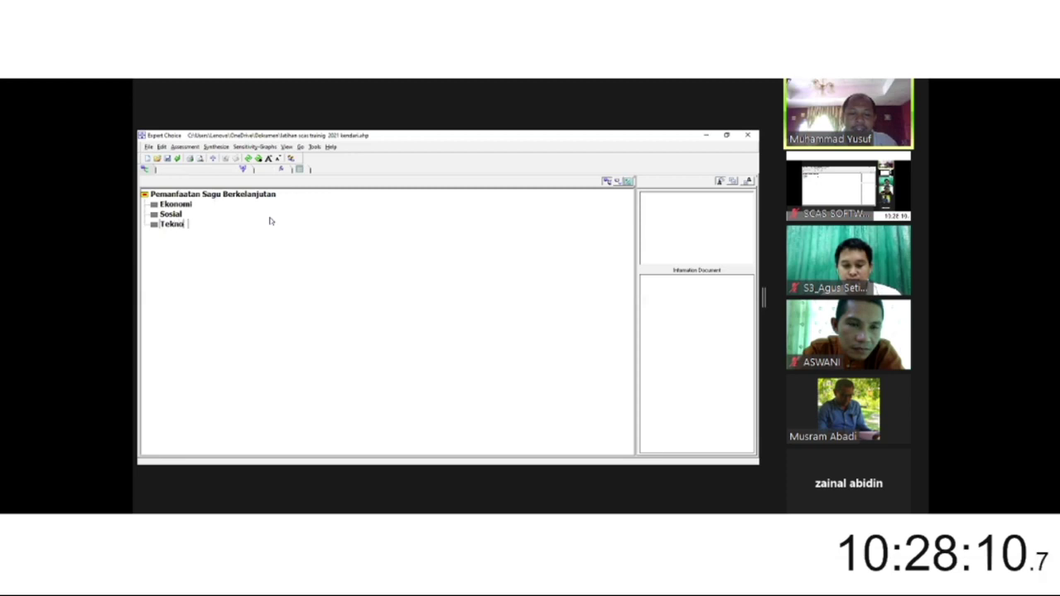
pyautogui.write('logi')
pyautogui.write('Kel')
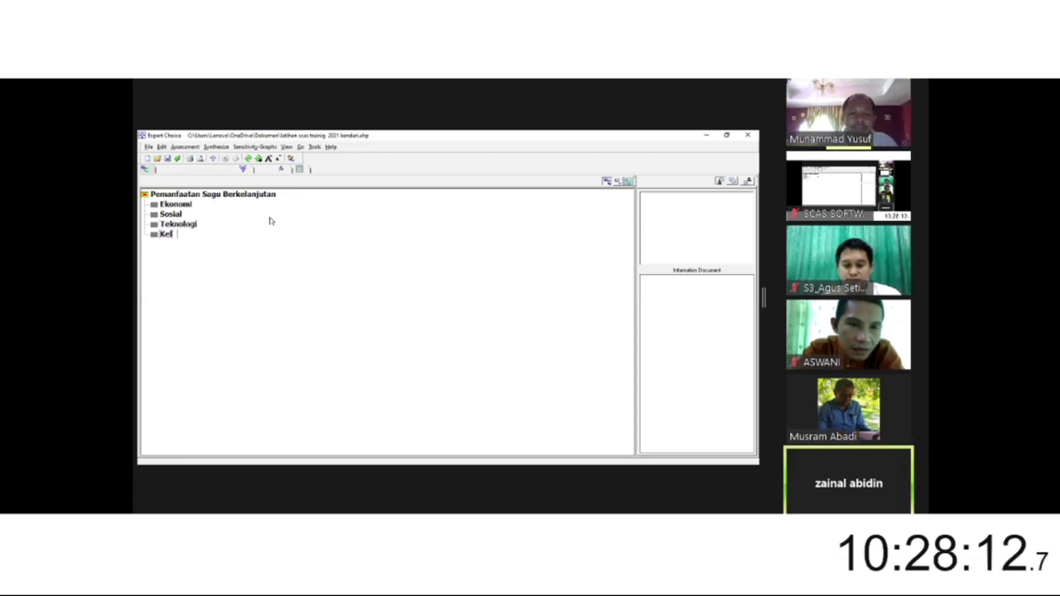
pyautogui.write('embagaan')
pyautogui.press('Return')
pyautogui.write('E')
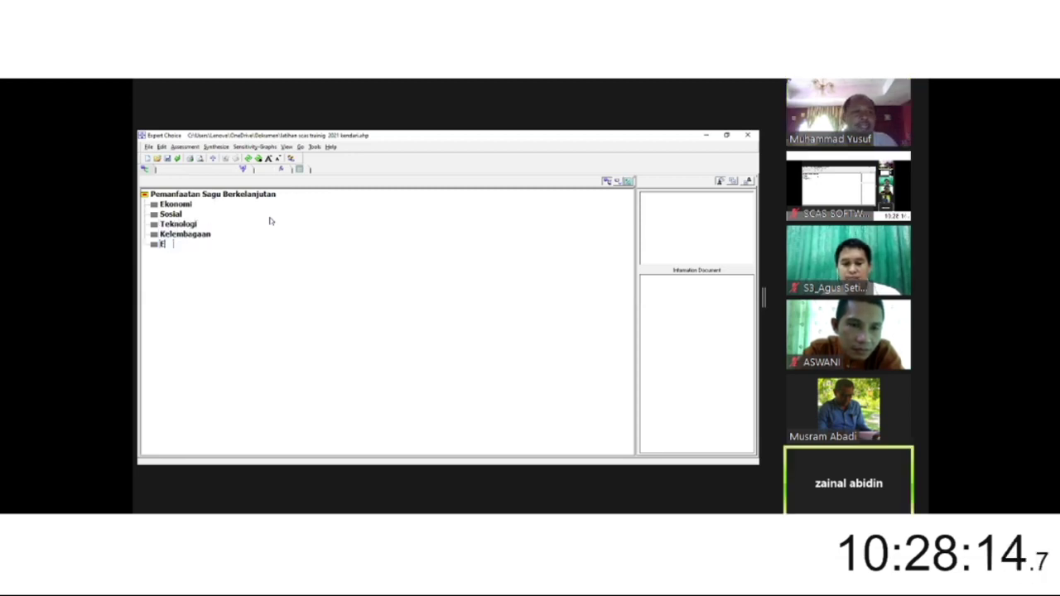
pyautogui.write('kologi')
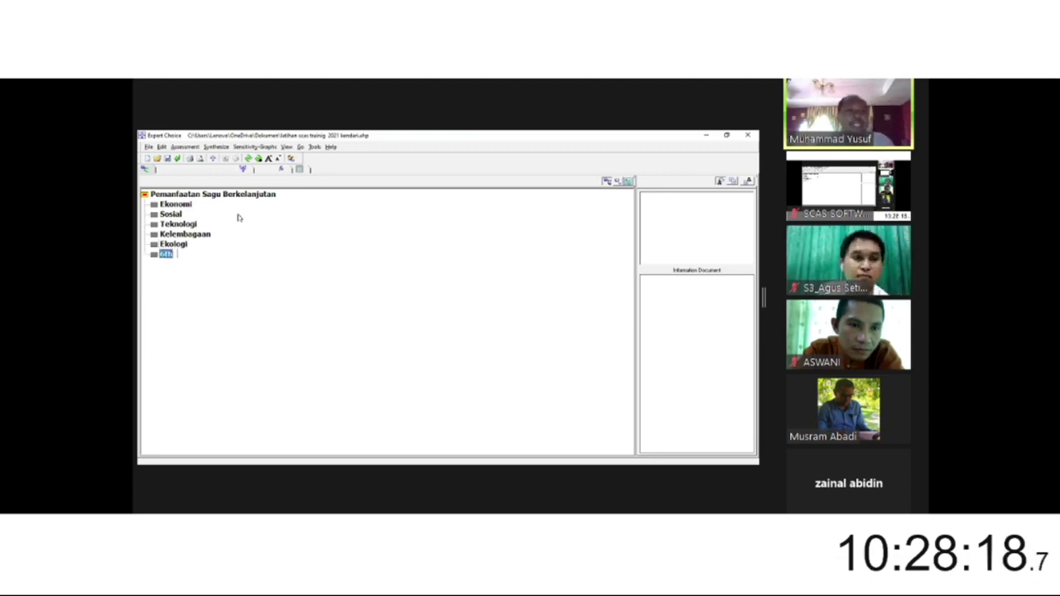
pyautogui.click(184, 206)
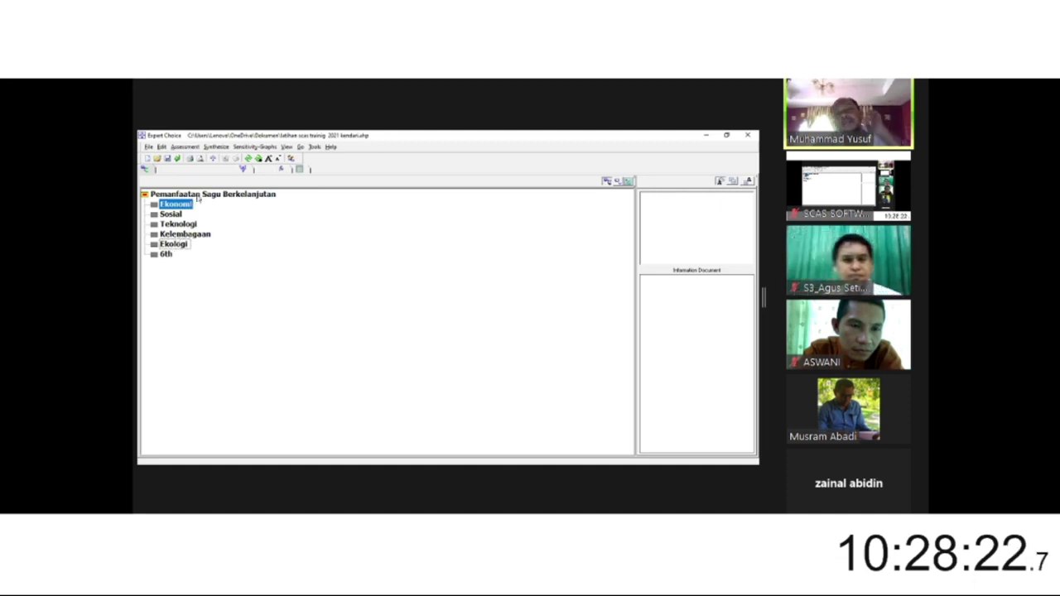
pyautogui.click(199, 195)
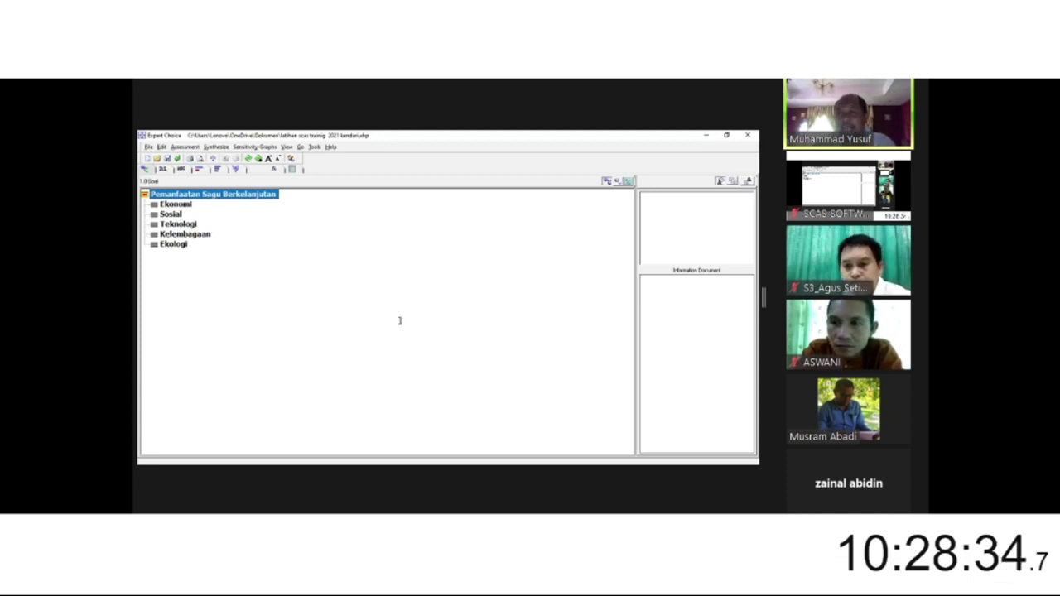
# Step: Add two alternatives to the model, named Sagu Konvensional and Sagu Bioindustri
pyautogui.press('Insert')
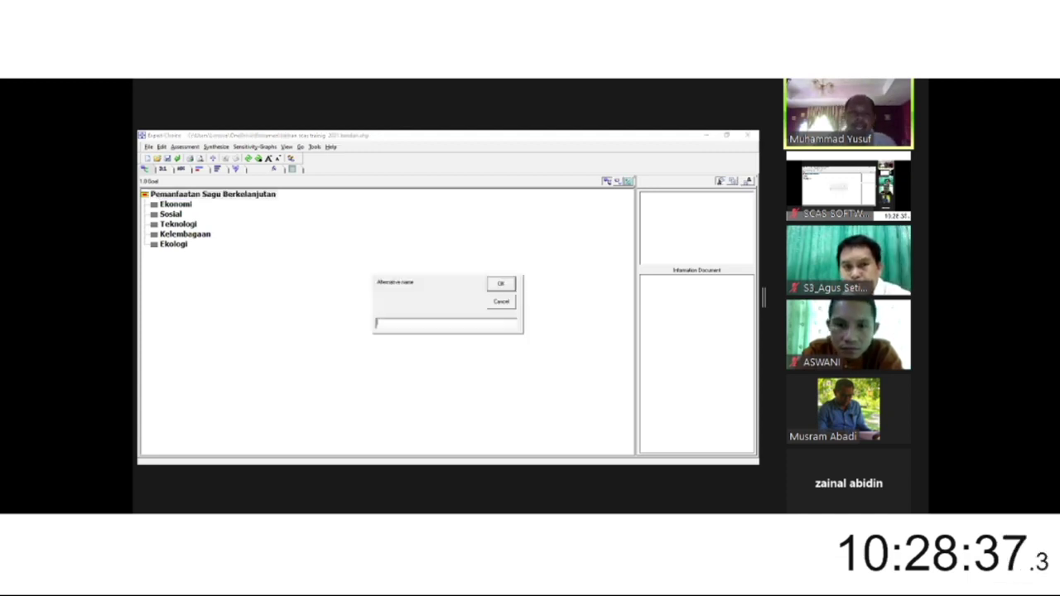
pyautogui.write('Sagu')
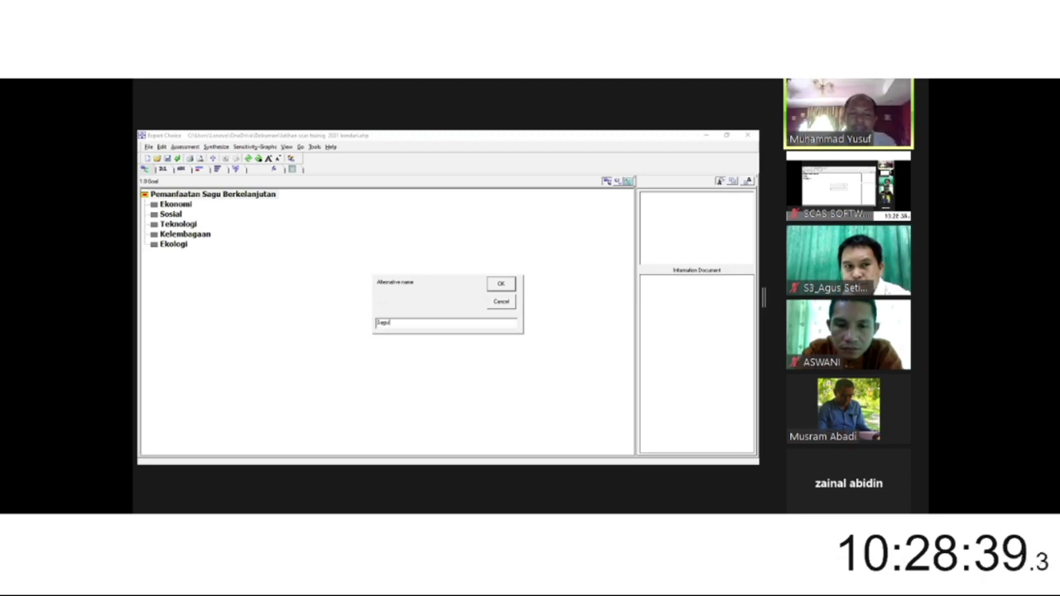
pyautogui.write(' Komersial')
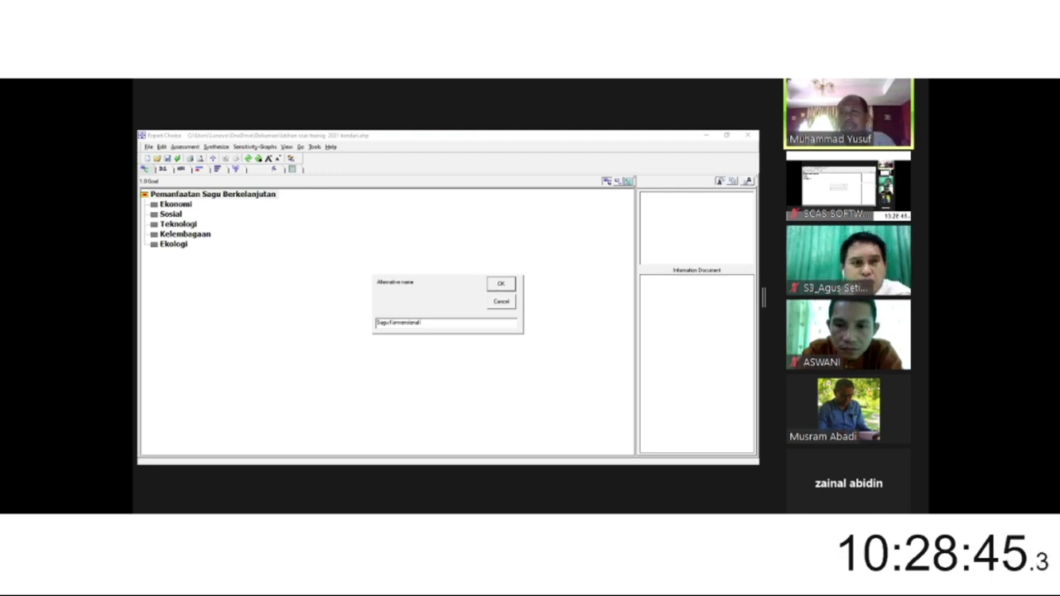
pyautogui.press('Return')
pyautogui.write('Sagu Bio')
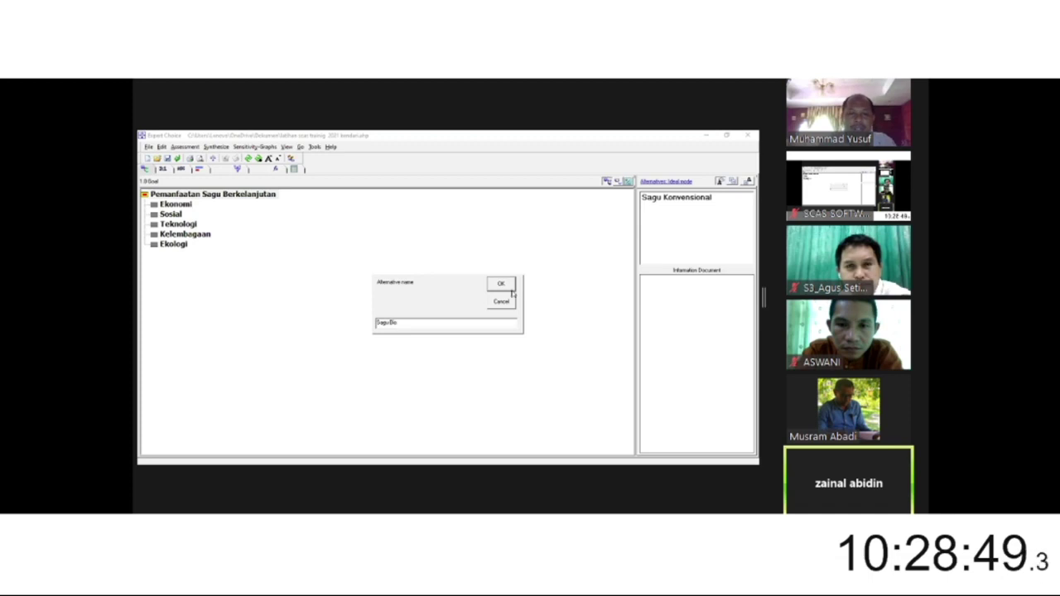
pyautogui.write('indus')
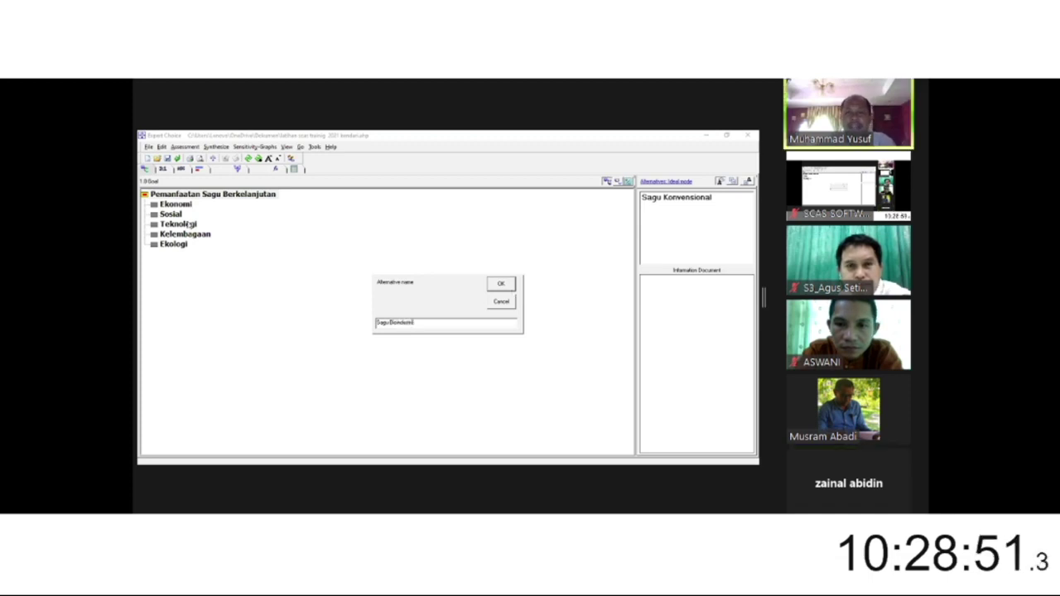
pyautogui.write('tri')
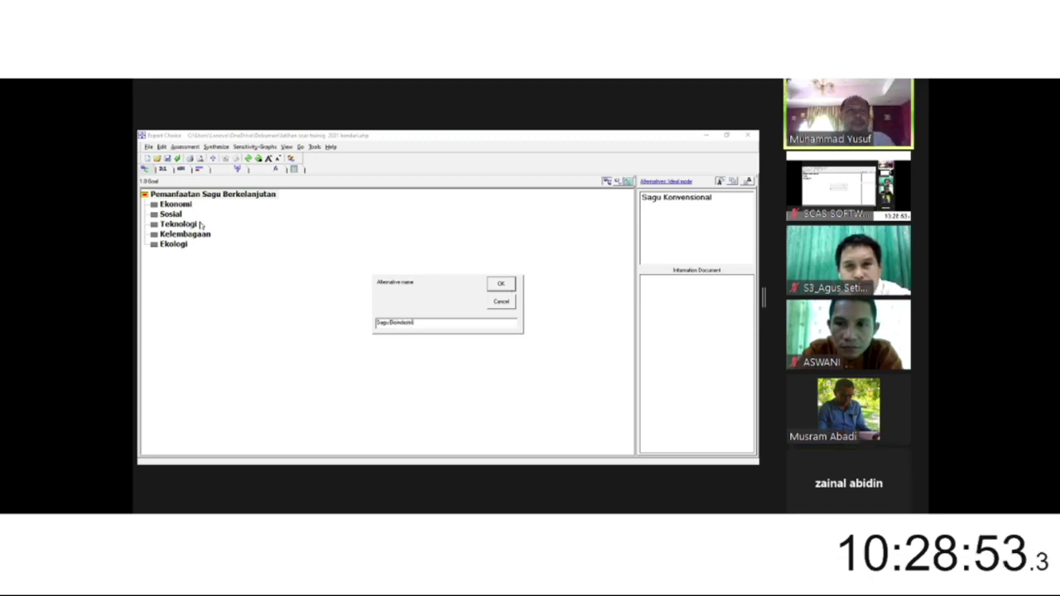
pyautogui.press('Return')
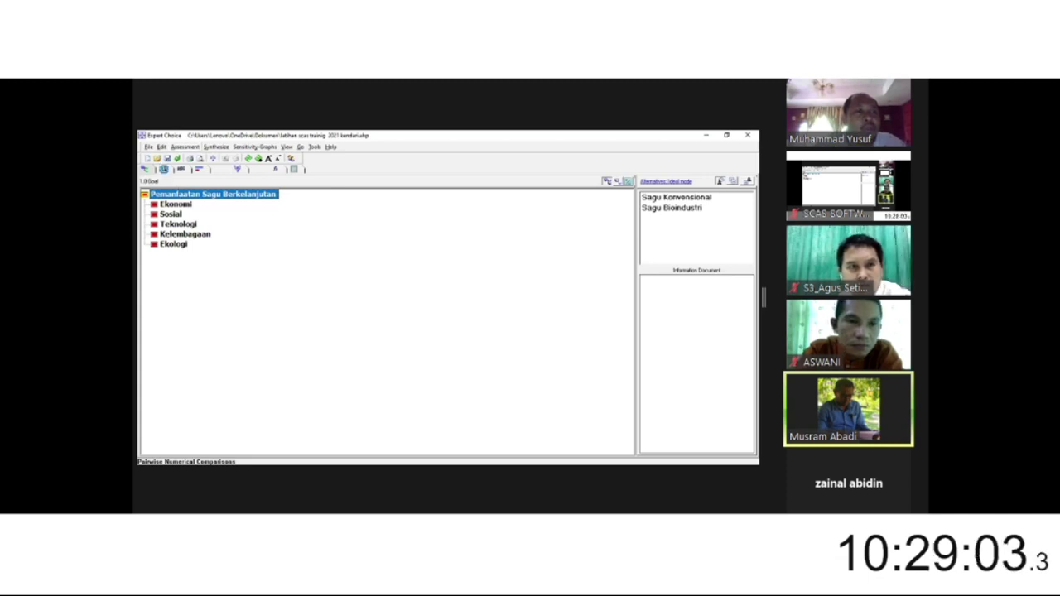
# Step: Start pairwise numerical comparisons for the goal, rating Ekonomi 2.0 against Sosial and 1.0 against Teknologi
pyautogui.click(163, 169)
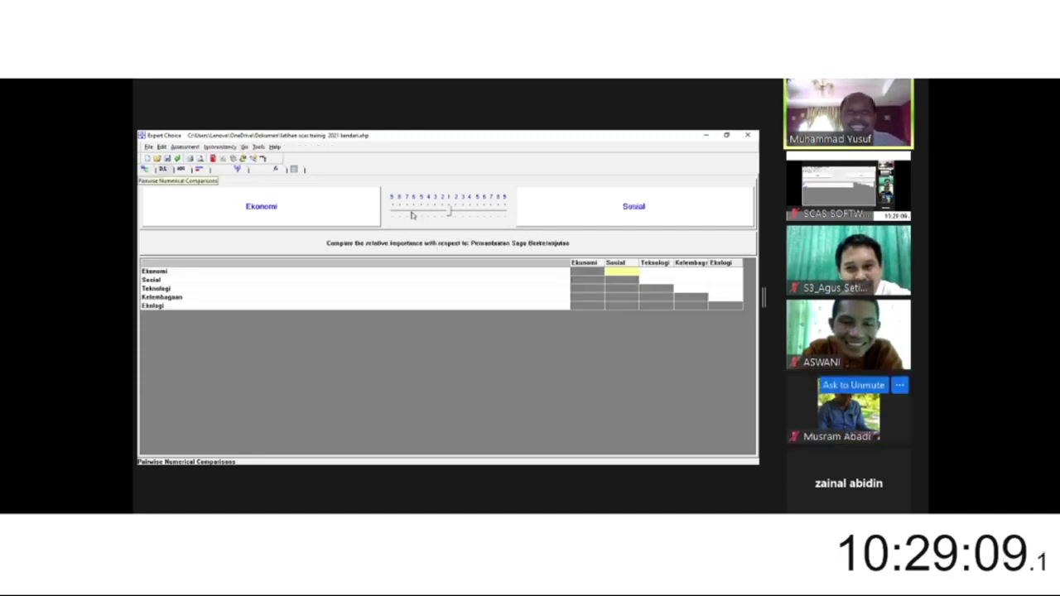
pyautogui.scroll(-5, 849, 372)
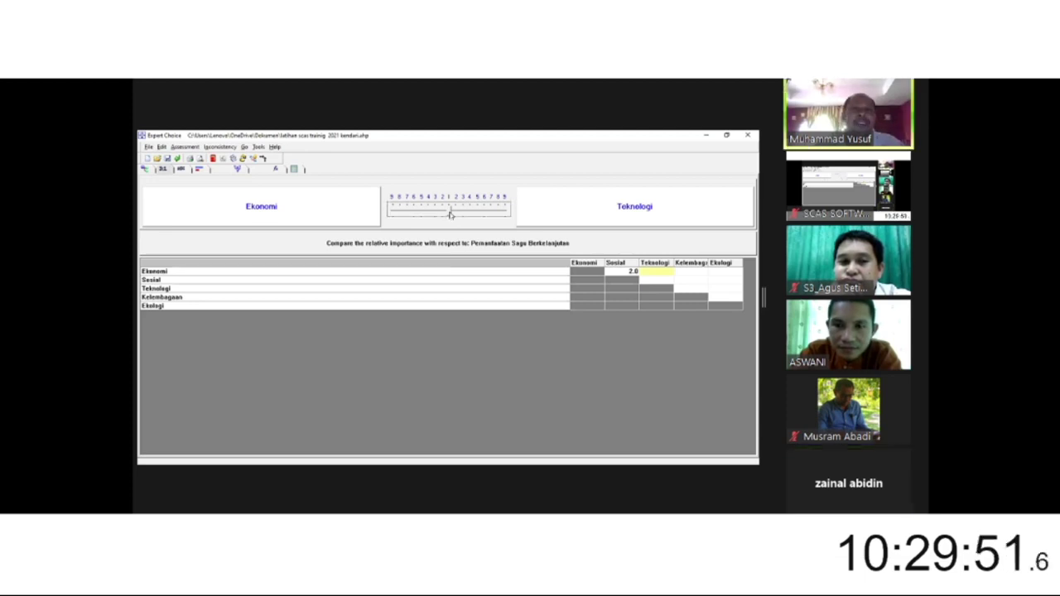
pyautogui.click(667, 272)
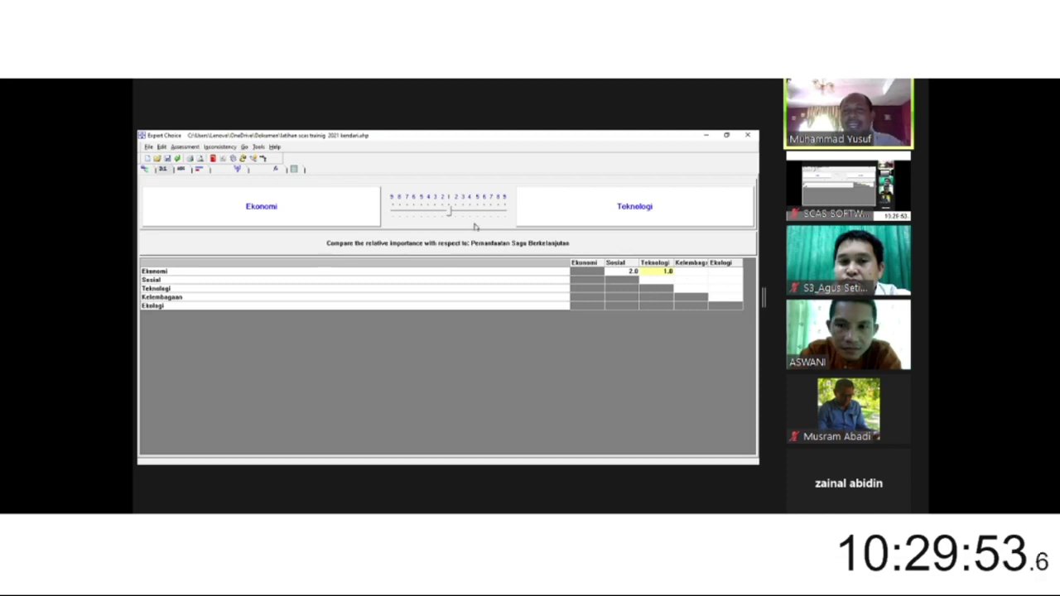
# Step: Rate Ekonomi 3.0 against Kelembagaan and 1.0 against Ekologi in the goal's pairwise comparisons
pyautogui.click(448, 213)
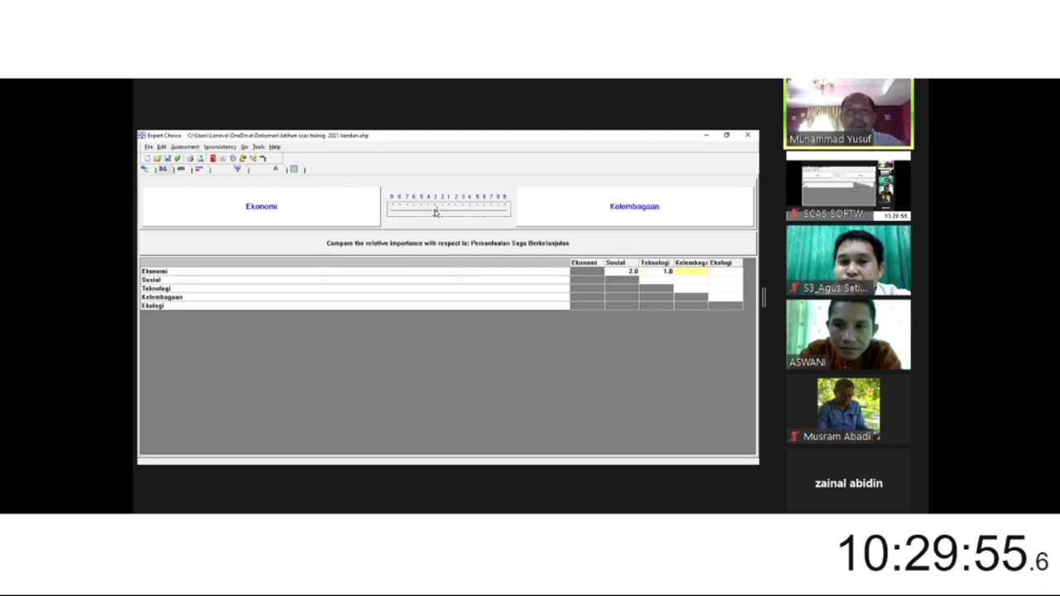
pyautogui.click(712, 277)
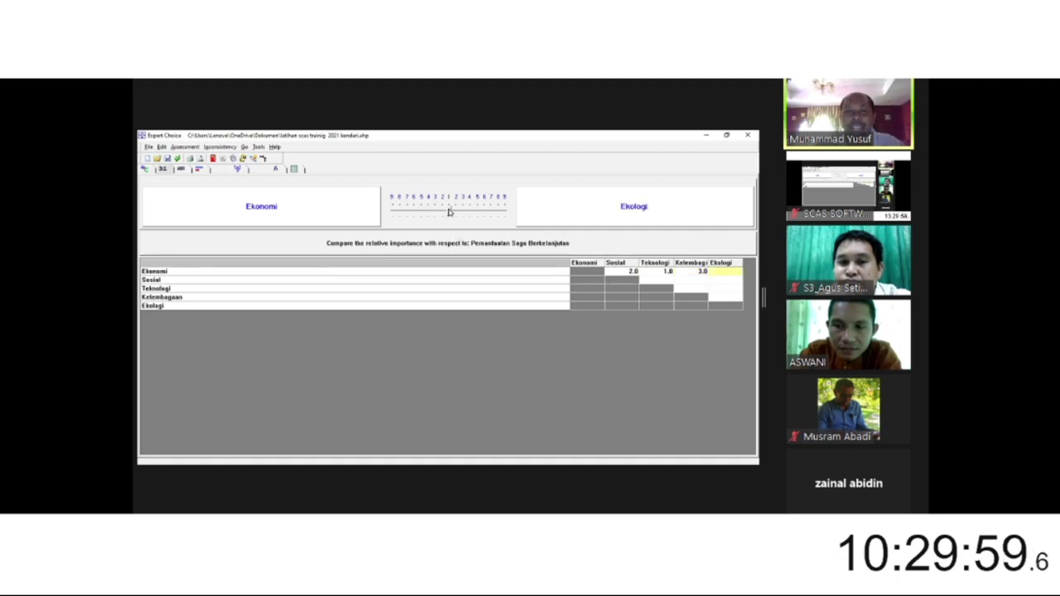
pyautogui.click(448, 212)
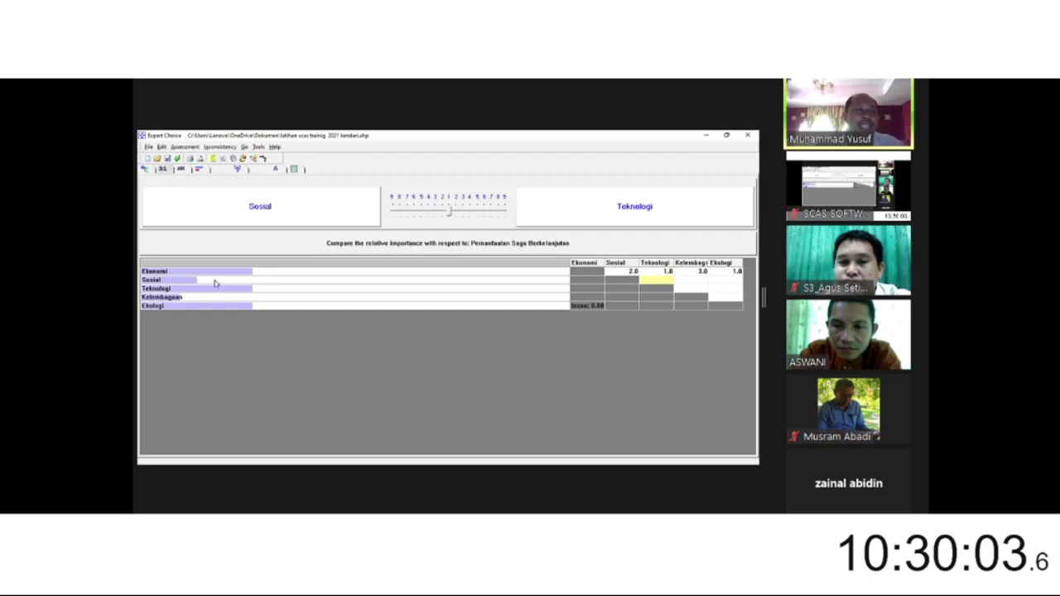
# Step: Rate Teknologi 2.0 over Sosial, and rate Sosial 1.0 against Kelembagaan
pyautogui.click(450, 213)
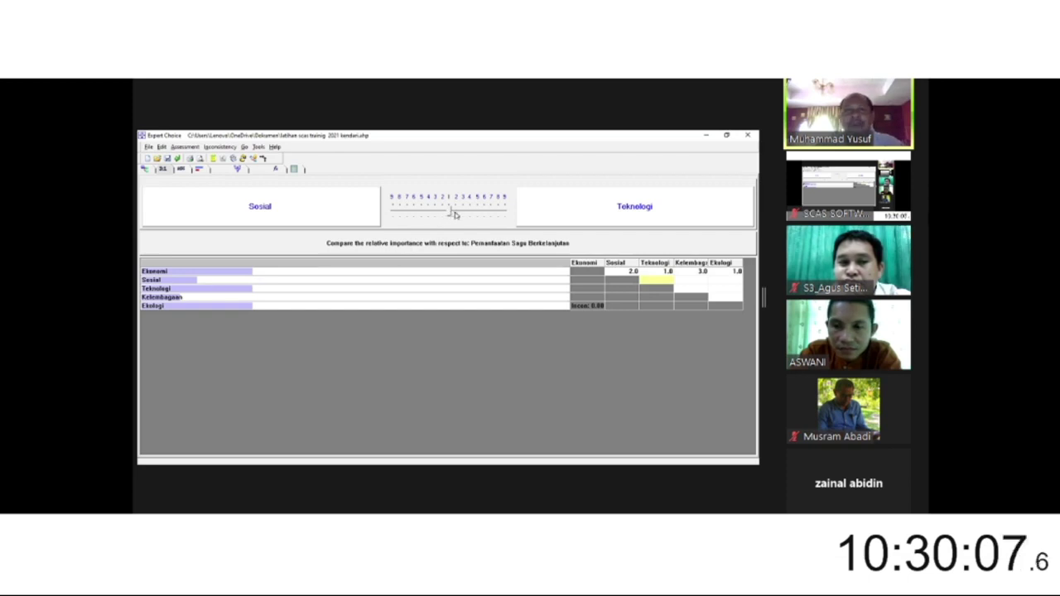
pyautogui.press('Right')
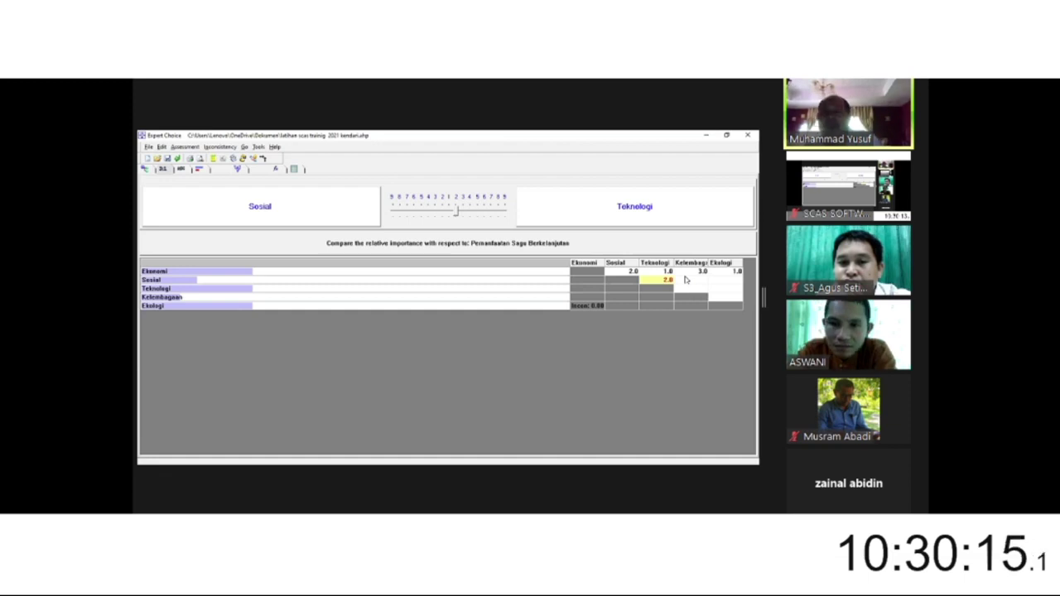
pyautogui.click(686, 280)
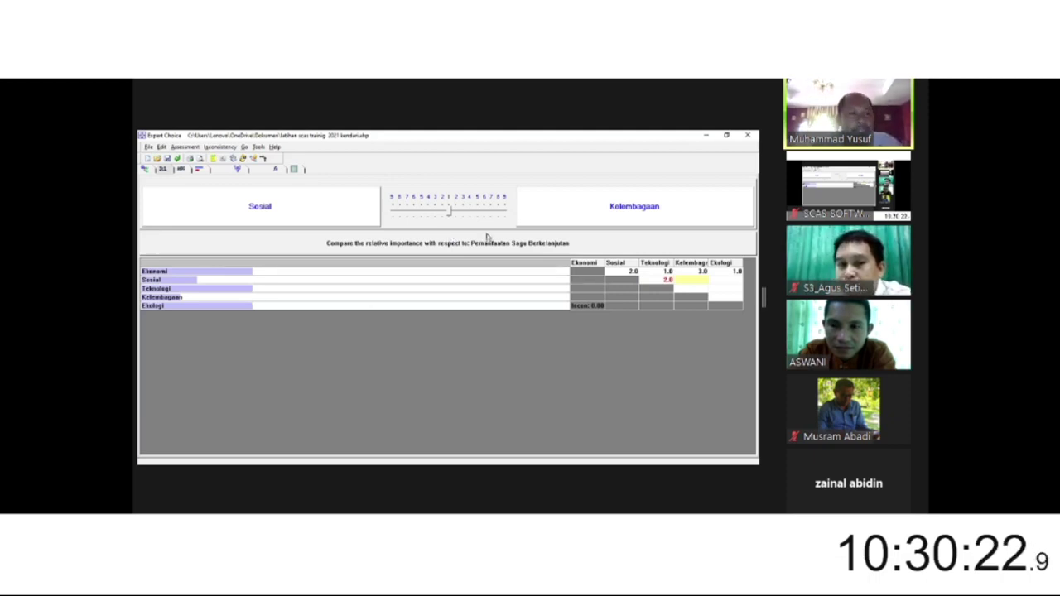
pyautogui.click(450, 214)
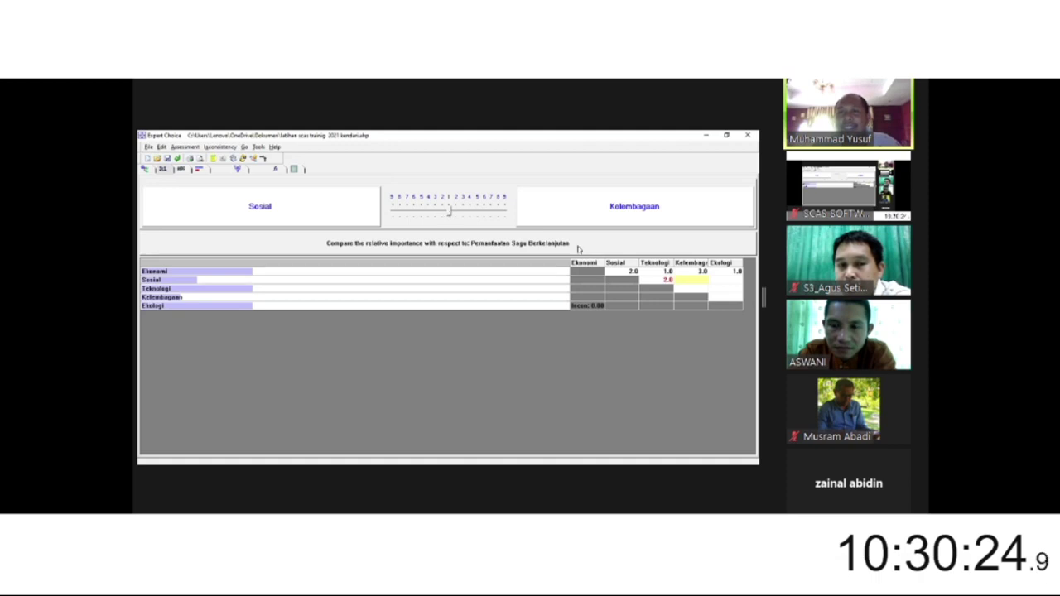
# Step: Rate Ekologi 3.0 over Sosial
pyautogui.click(732, 283)
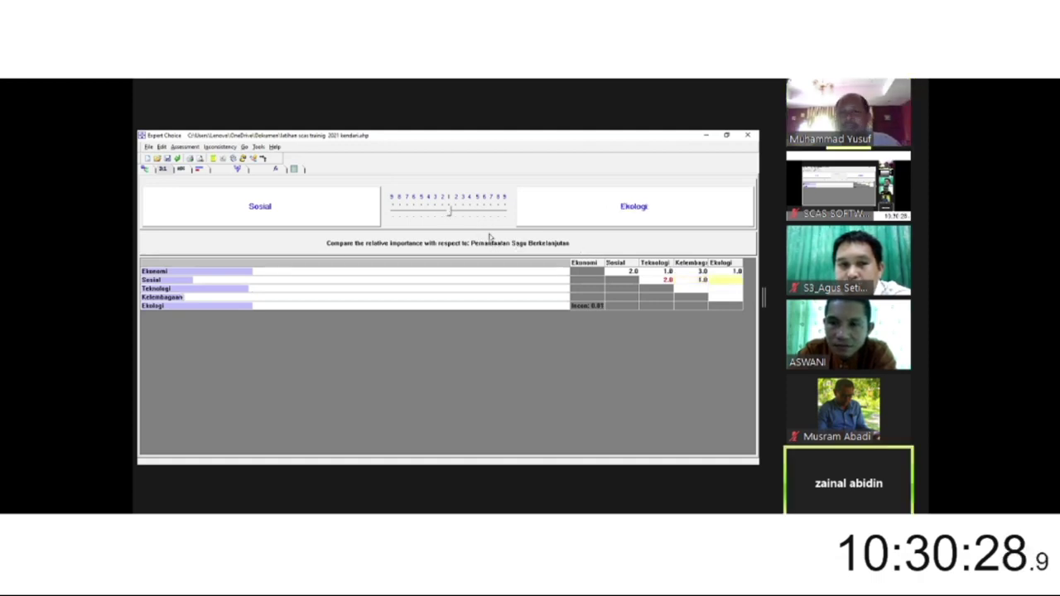
pyautogui.click(462, 214)
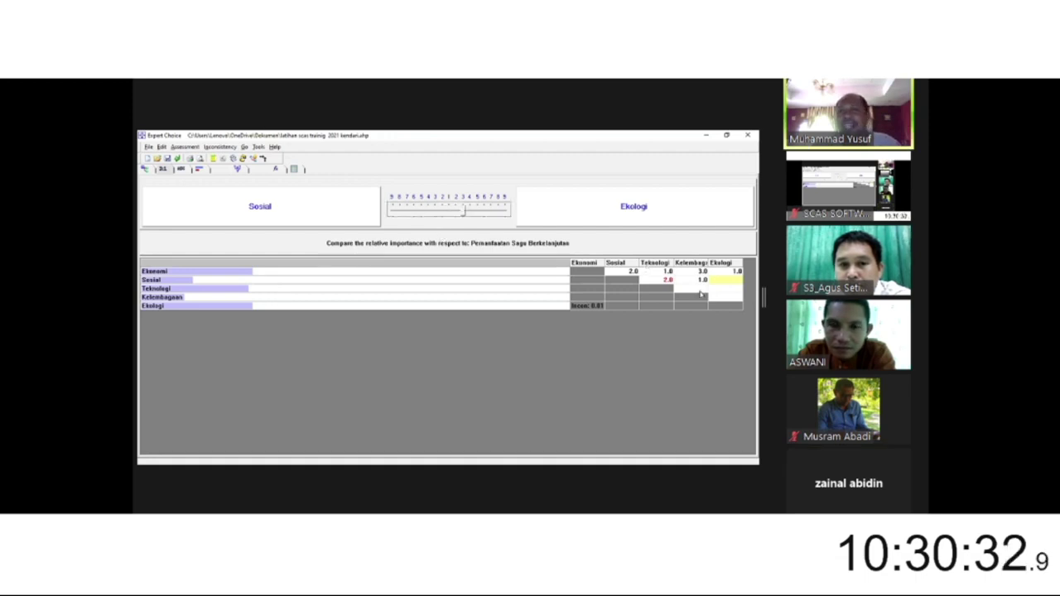
pyautogui.click(690, 290)
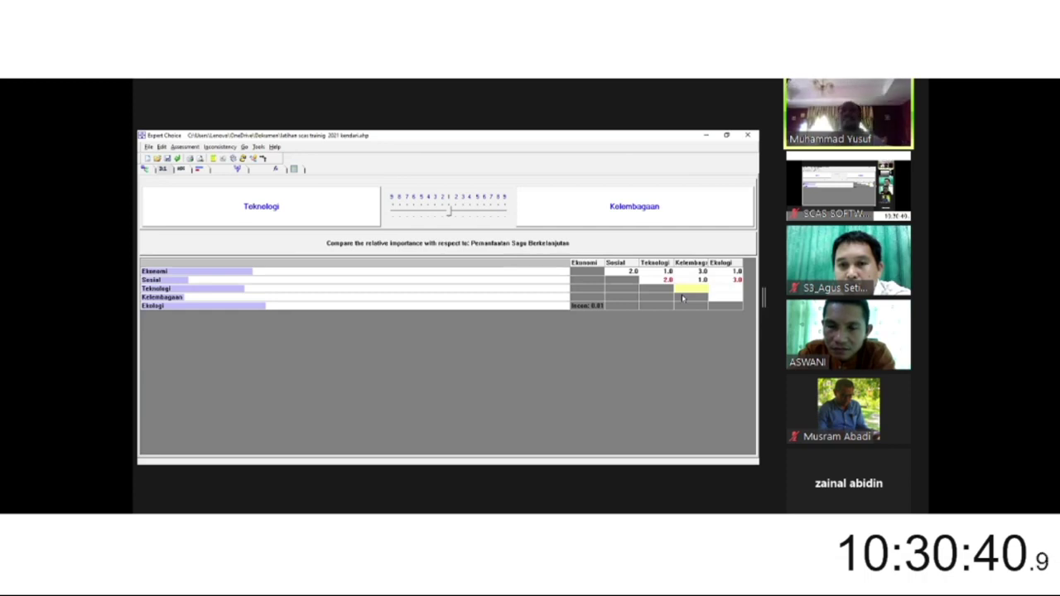
# Step: Change the Sosial–Ekologi judgment to 4.0 in favour of Sosial
pyautogui.click(734, 283)
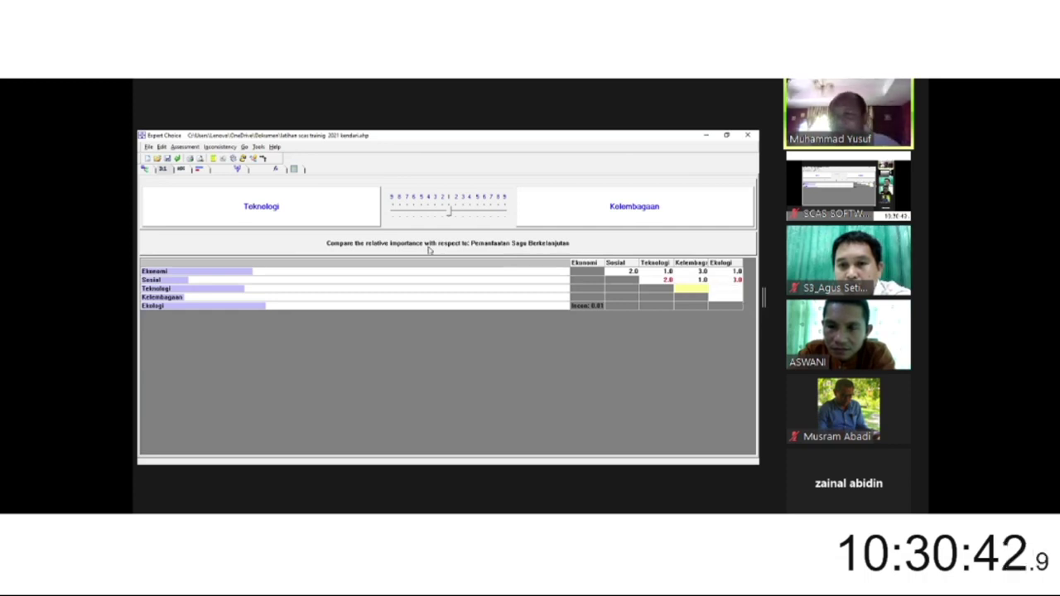
pyautogui.click(429, 215)
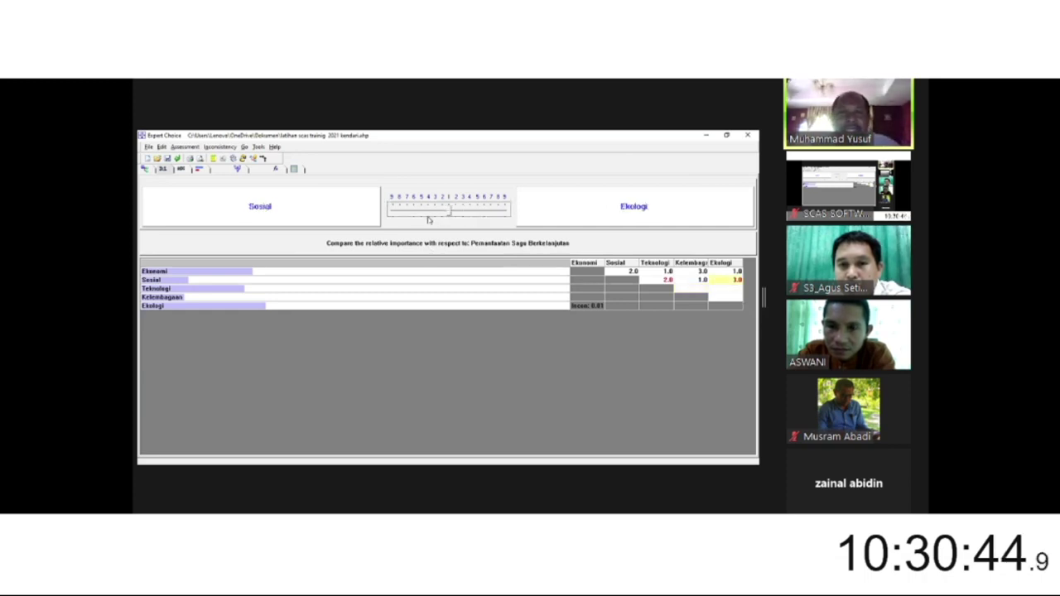
pyautogui.click(689, 289)
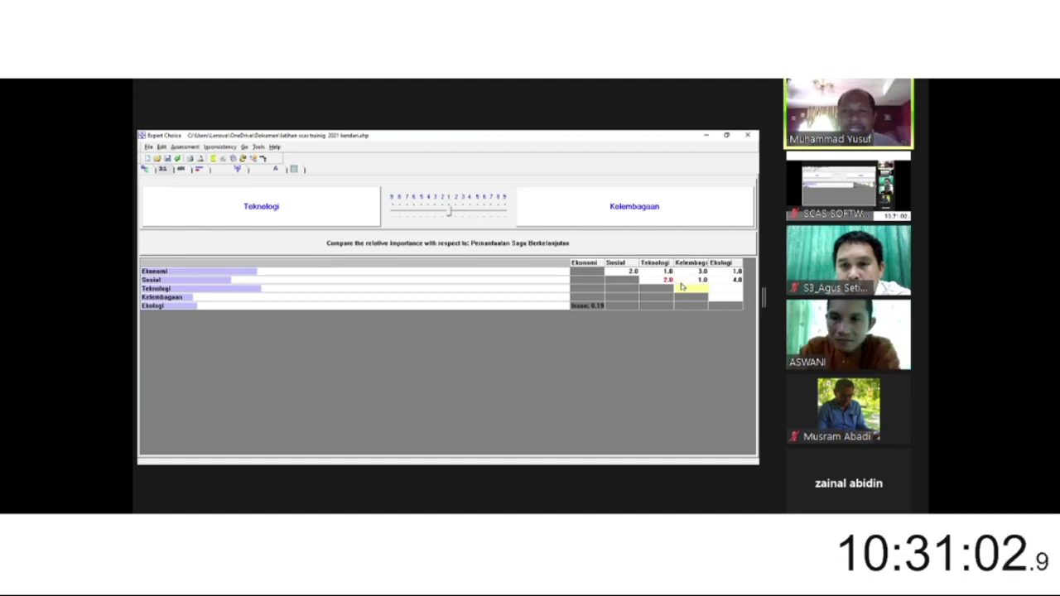
pyautogui.click(736, 281)
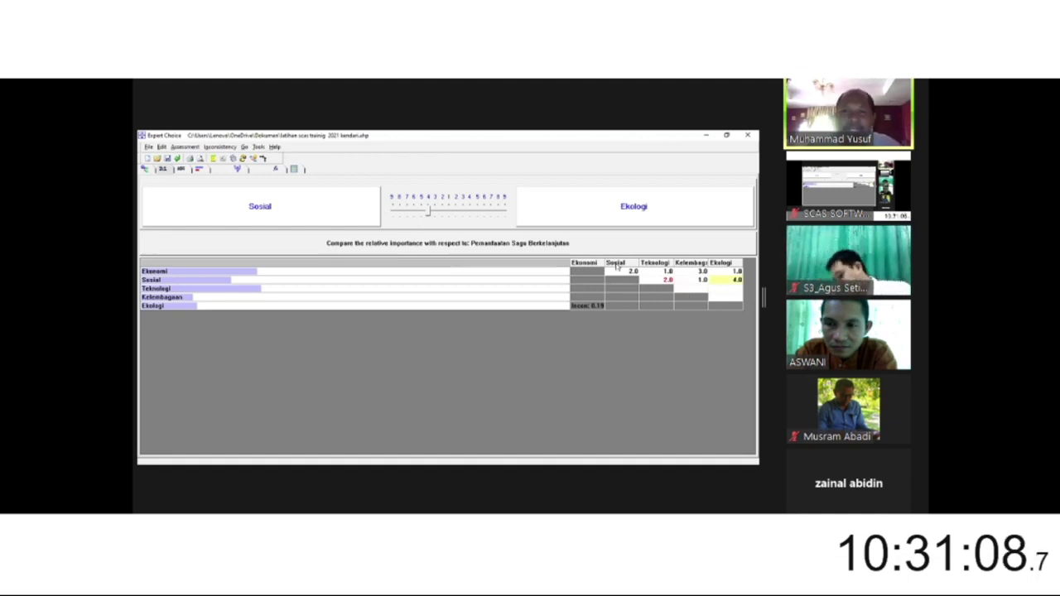
pyautogui.click(682, 288)
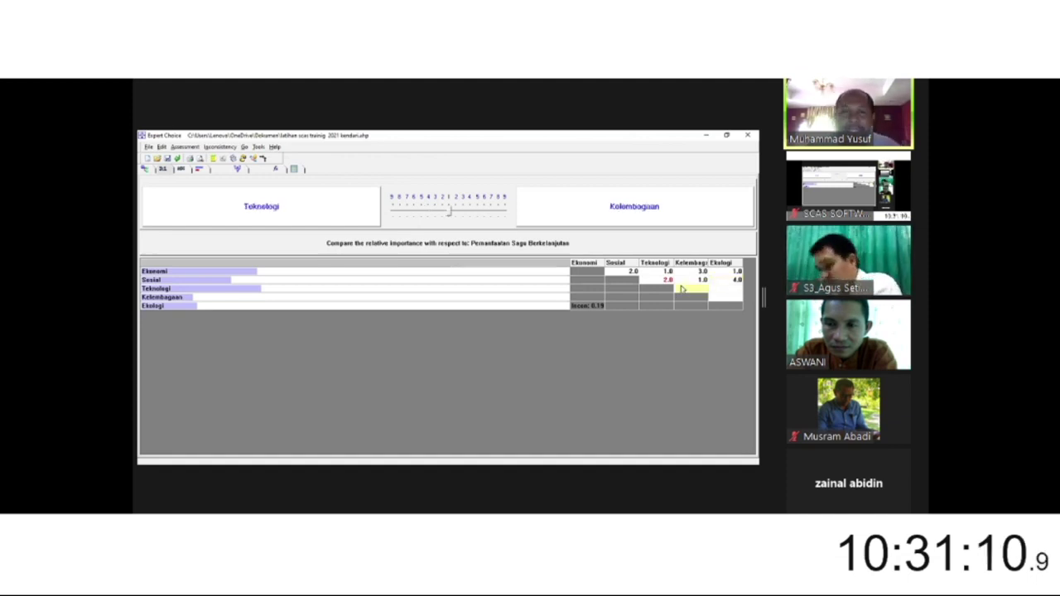
# Step: Rate Teknologi 2.0 over Kelembagaan and 2.0 over Ekologi
pyautogui.click(464, 214)
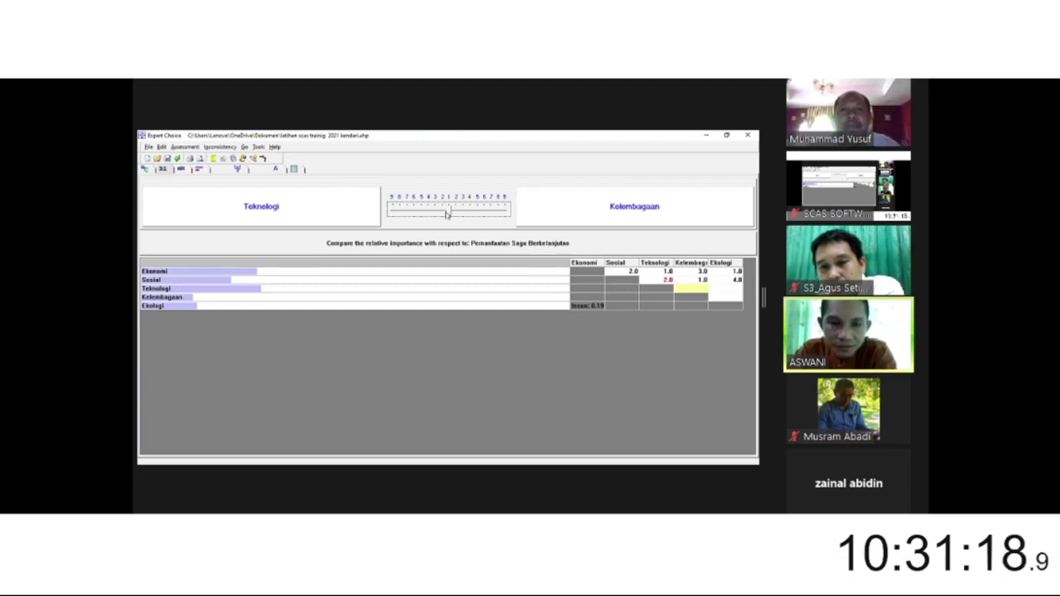
pyautogui.click(717, 289)
pyautogui.click(717, 289)
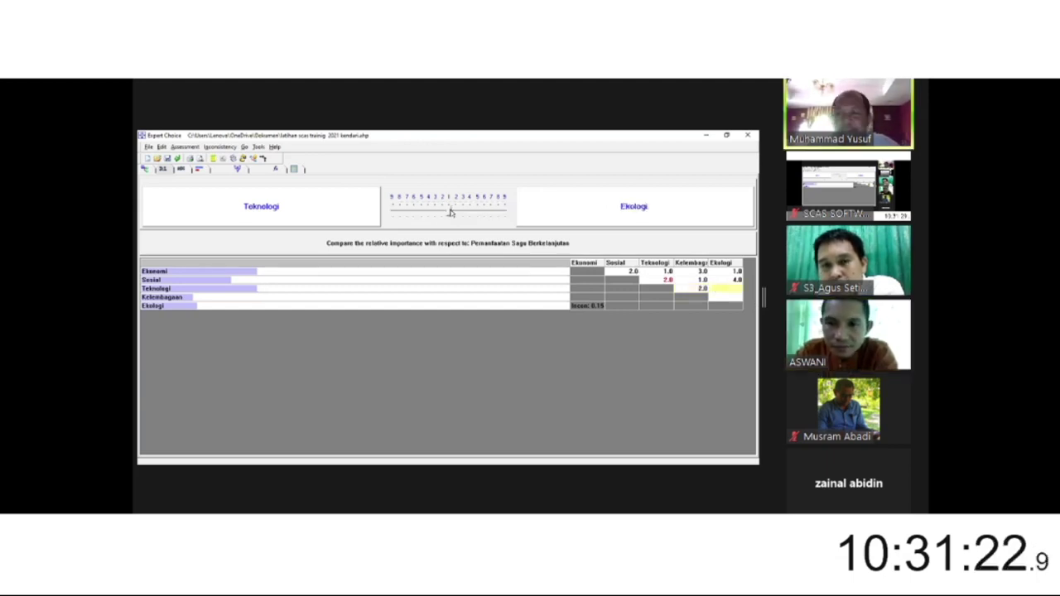
pyautogui.click(698, 292)
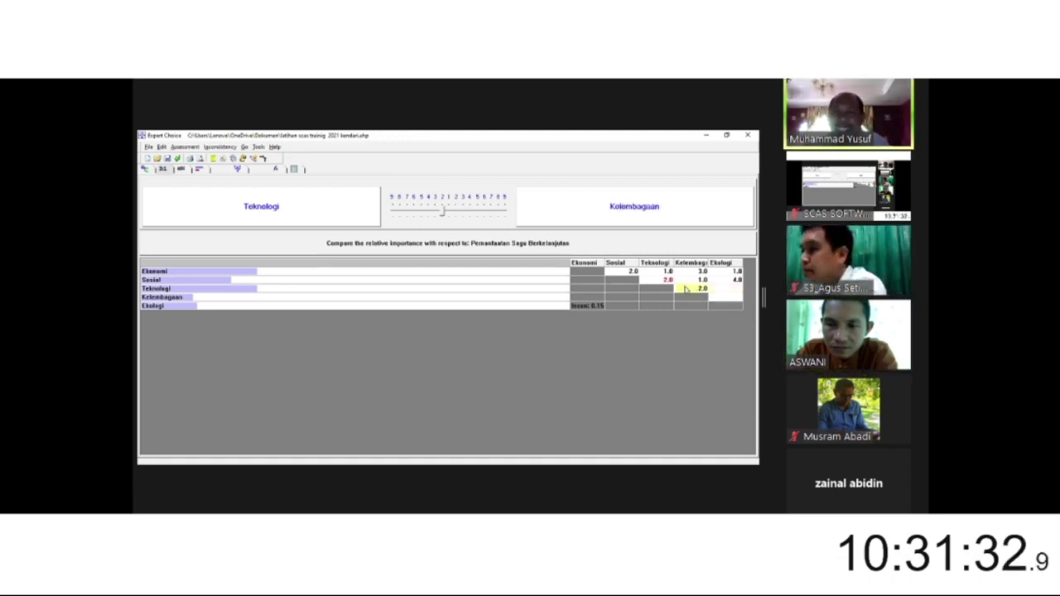
pyautogui.press('Right')
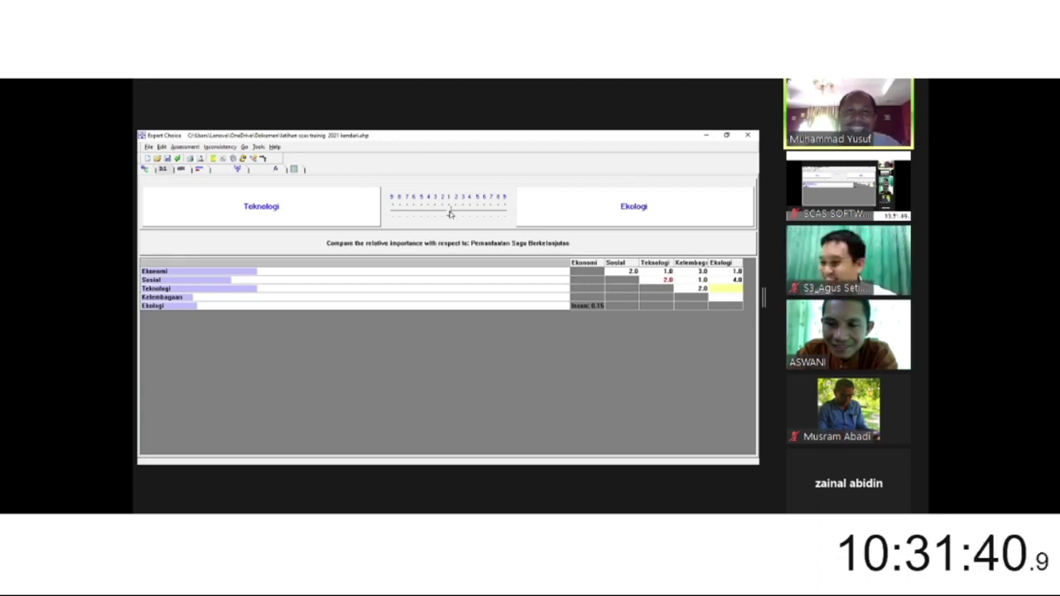
pyautogui.click(445, 213)
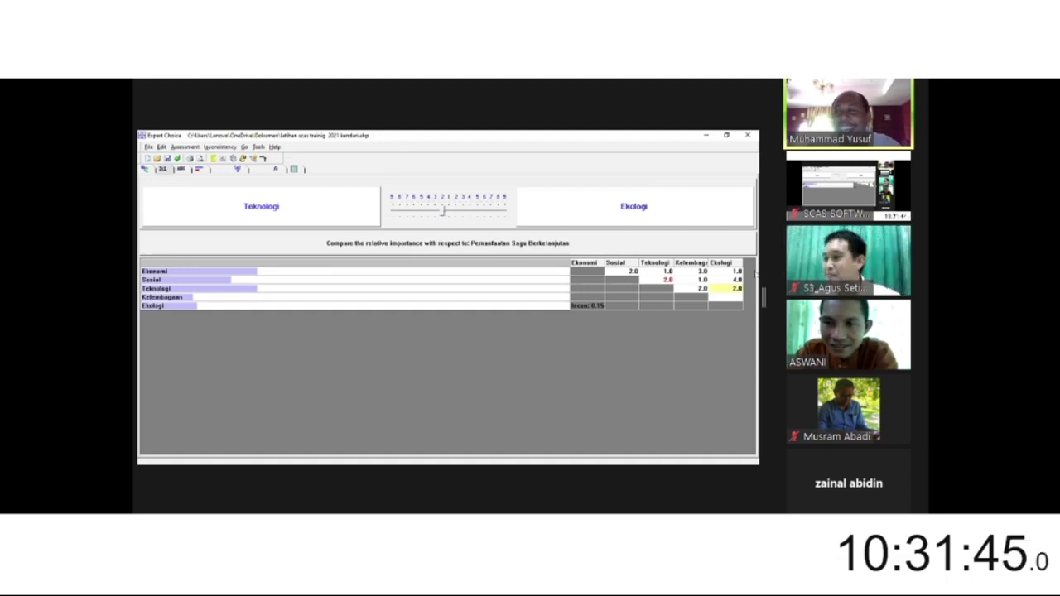
# Step: Rate Ekologi 3.0 over Kelembagaan, and record the judgments to calculate the criteria priorities
pyautogui.click(719, 298)
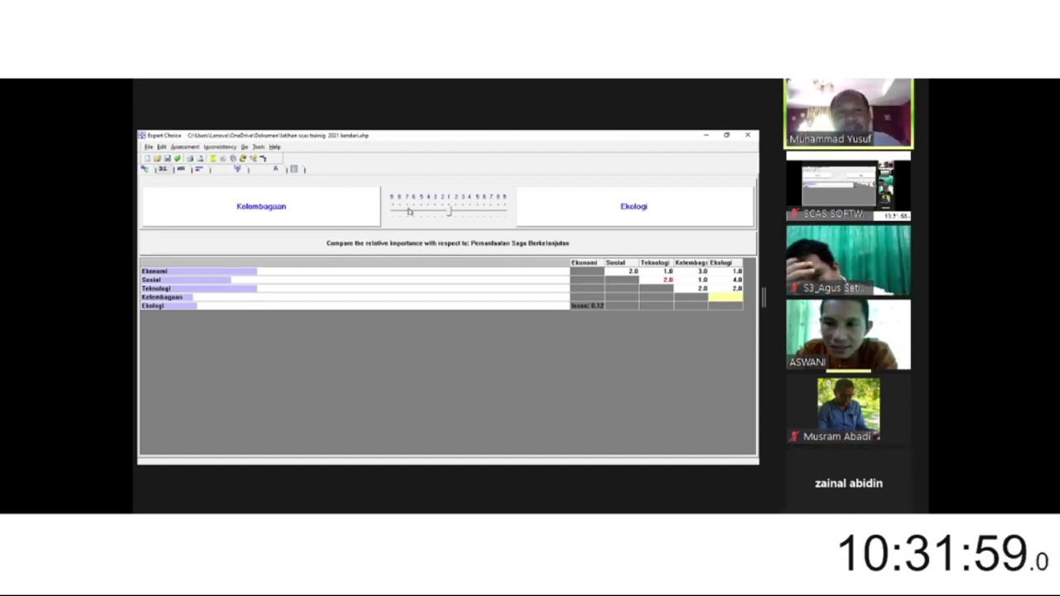
pyautogui.click(460, 217)
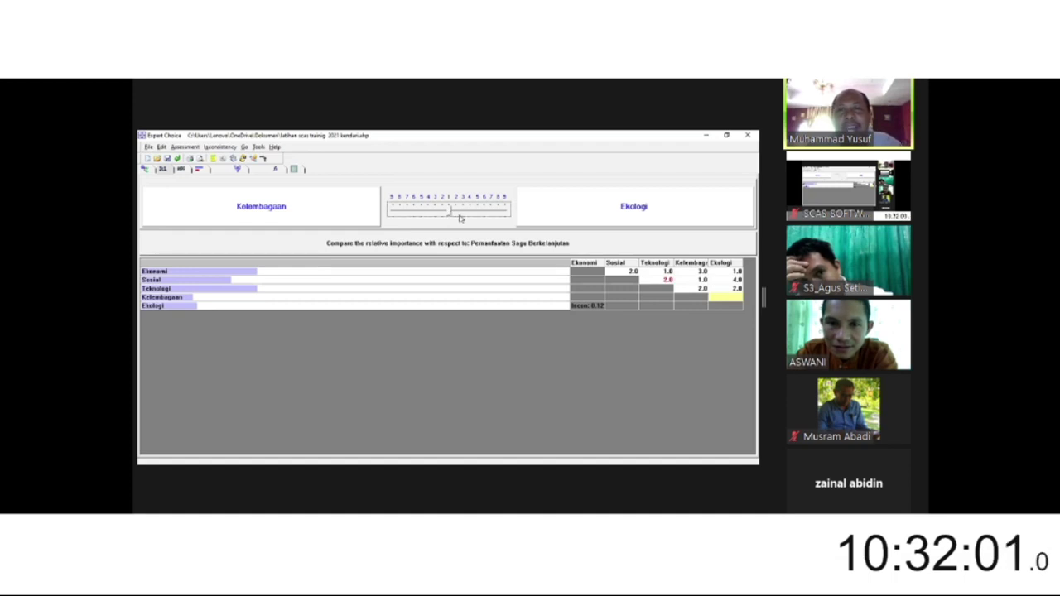
pyautogui.moveTo(459, 218); pyautogui.dragTo(462, 218)
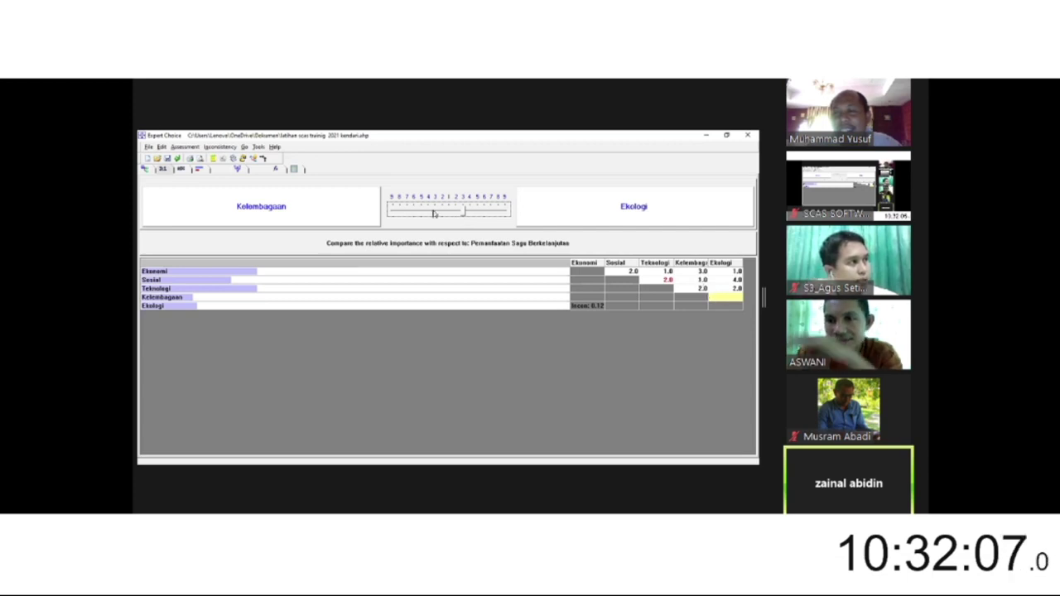
pyautogui.write('3')
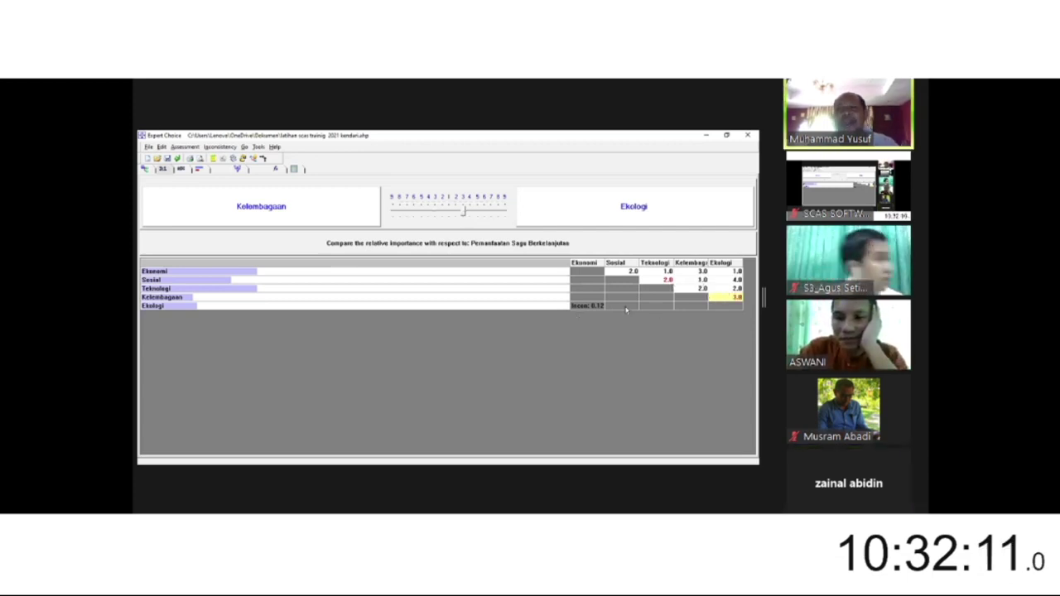
pyautogui.press('Return')
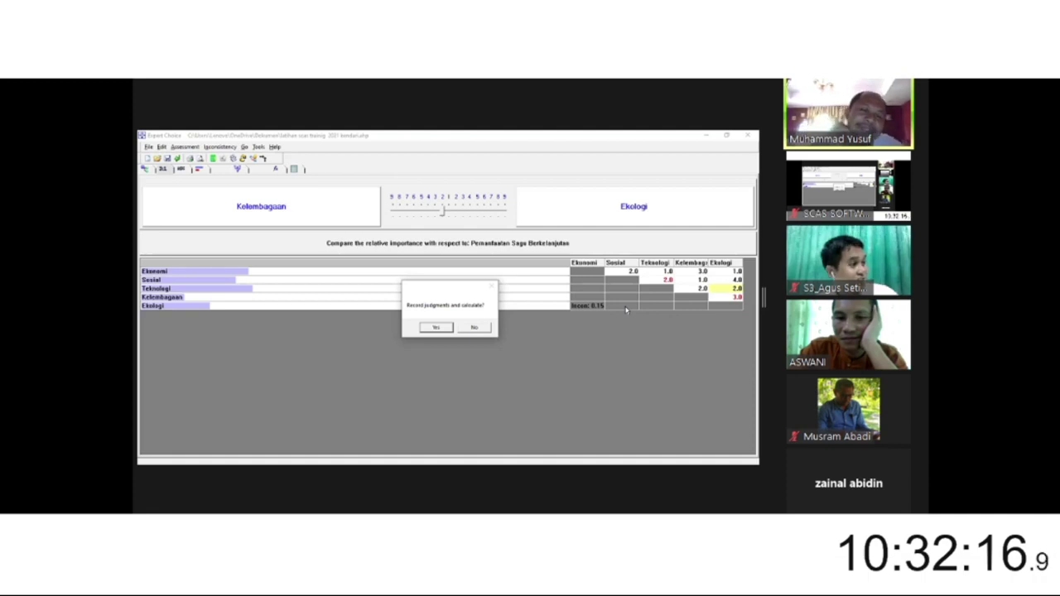
pyautogui.click(436, 328)
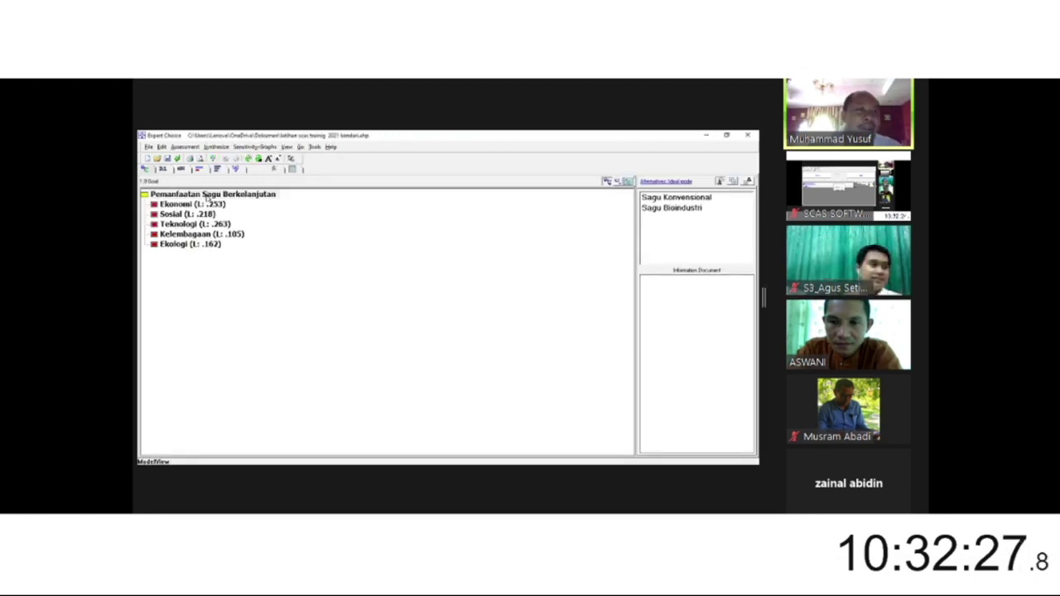
# Step: Select the goal Pemanfaatan Sagu Berkelanjutan and display the criteria priorities derived for it
pyautogui.click(206, 195)
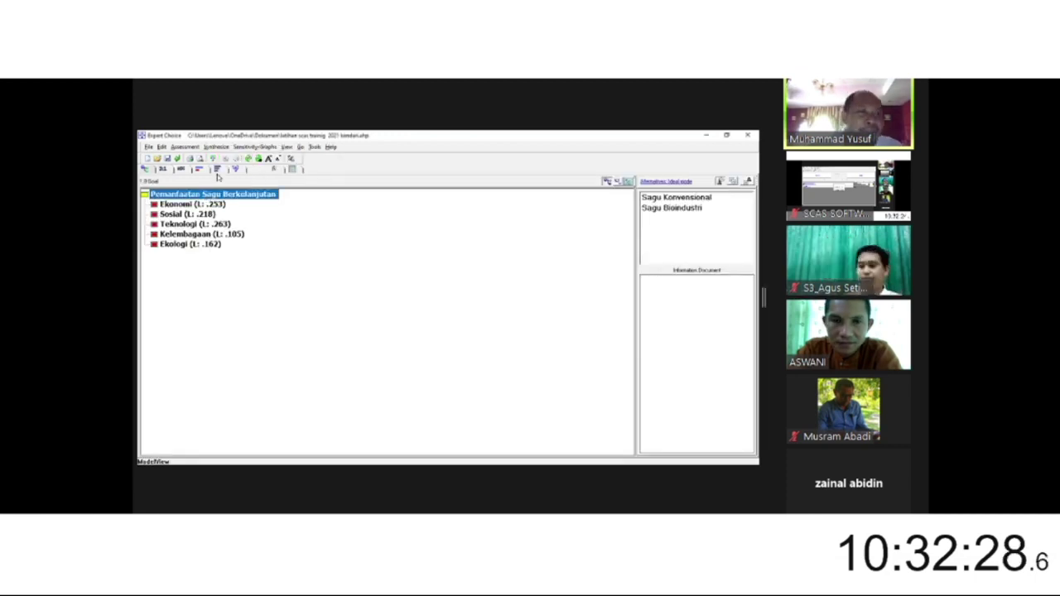
pyautogui.click(217, 170)
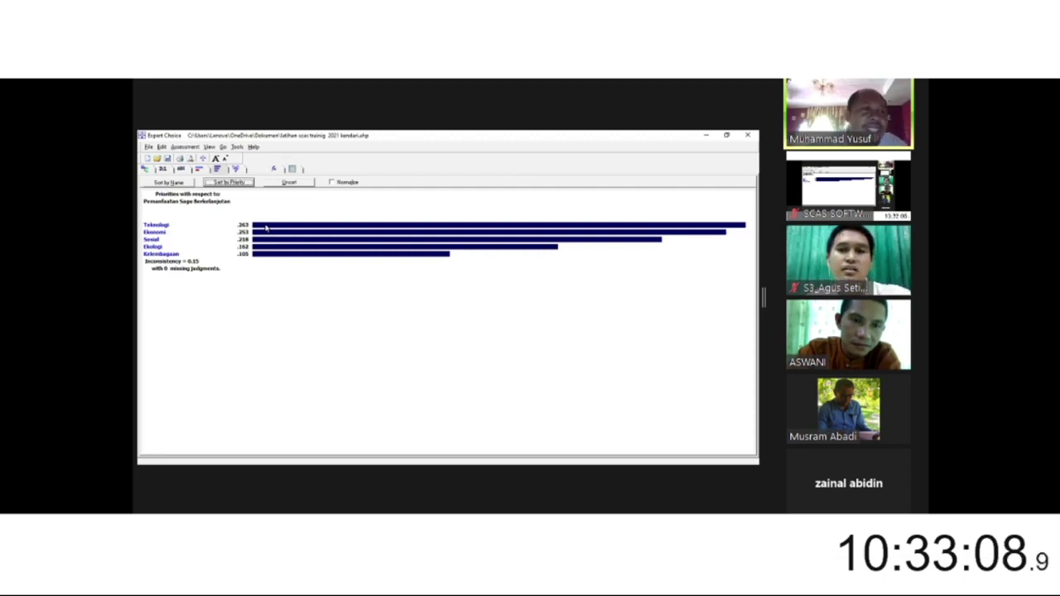
pyautogui.press('Escape')
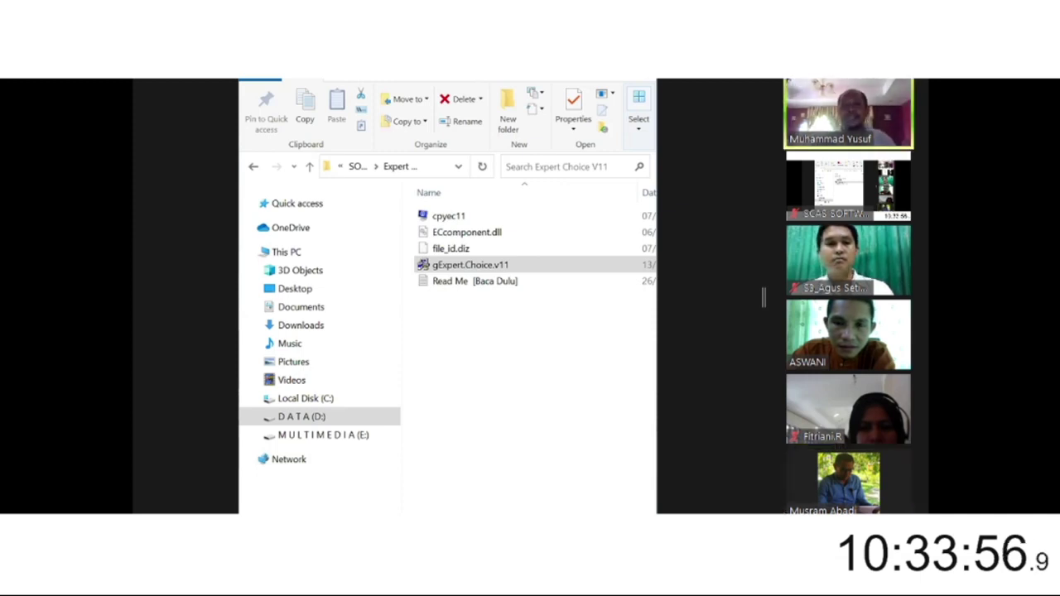
# Step: Run the gExpert.Choice.v11 application from the Expert Choice V11 folder in File Explorer
pyautogui.click(470, 265)
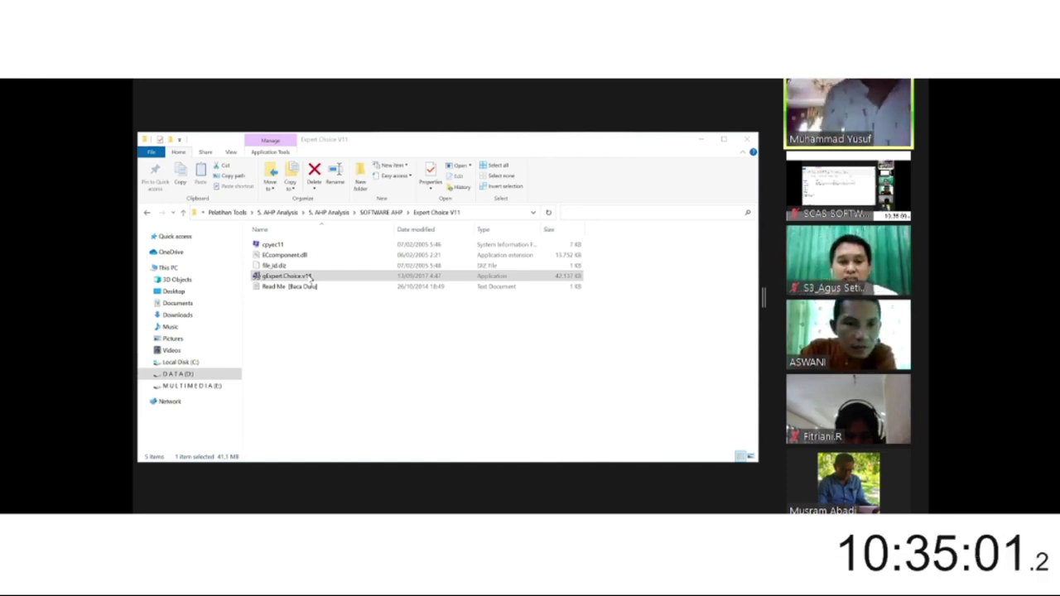
pyautogui.doubleClick(310, 280)
pyautogui.press('Return')
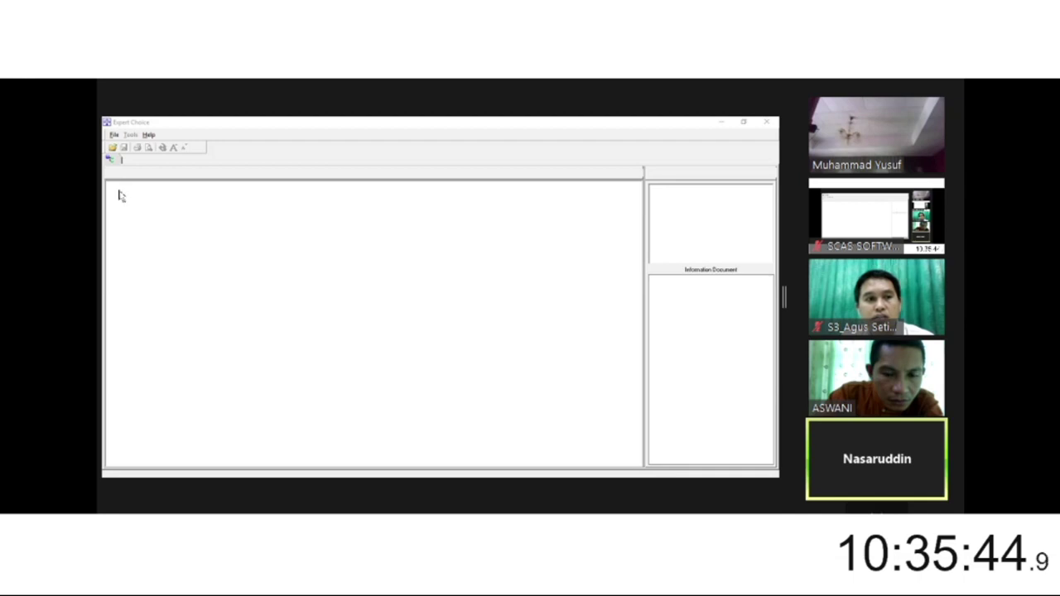
pyautogui.click(115, 135)
pyautogui.press('Escape')
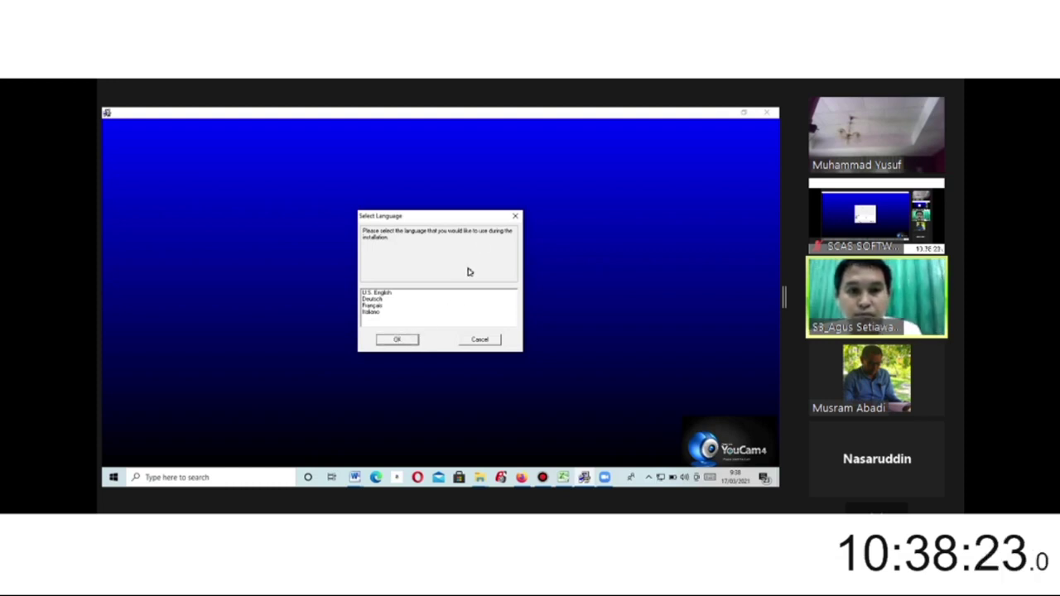
# Step: Close the Expert Choice 11 installer and its compatibility prompt, and switch to the Expert Choice V11 folder in File Explorer
pyautogui.click(514, 217)
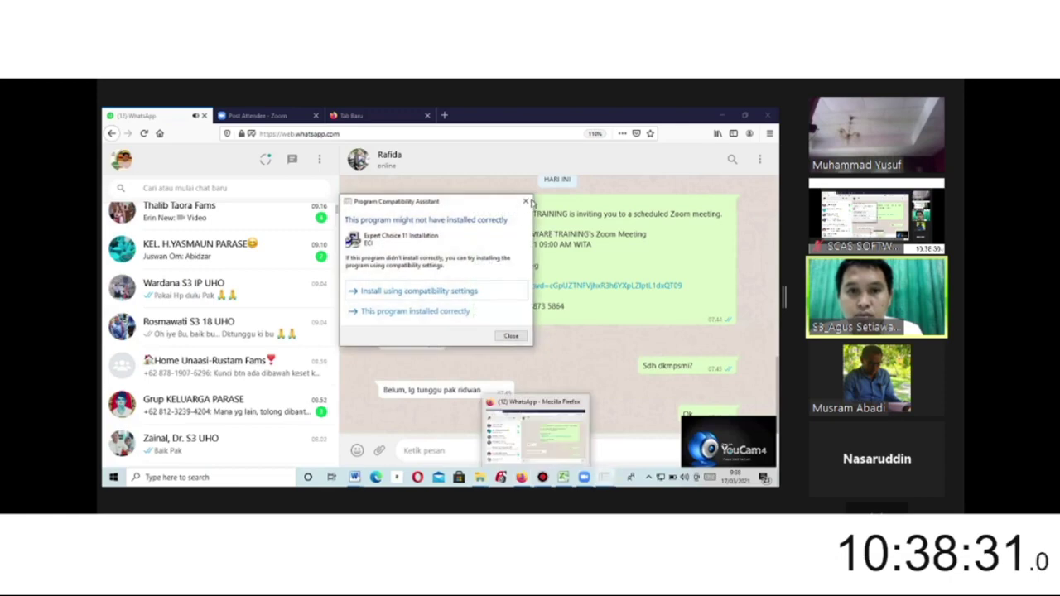
pyautogui.click(526, 201)
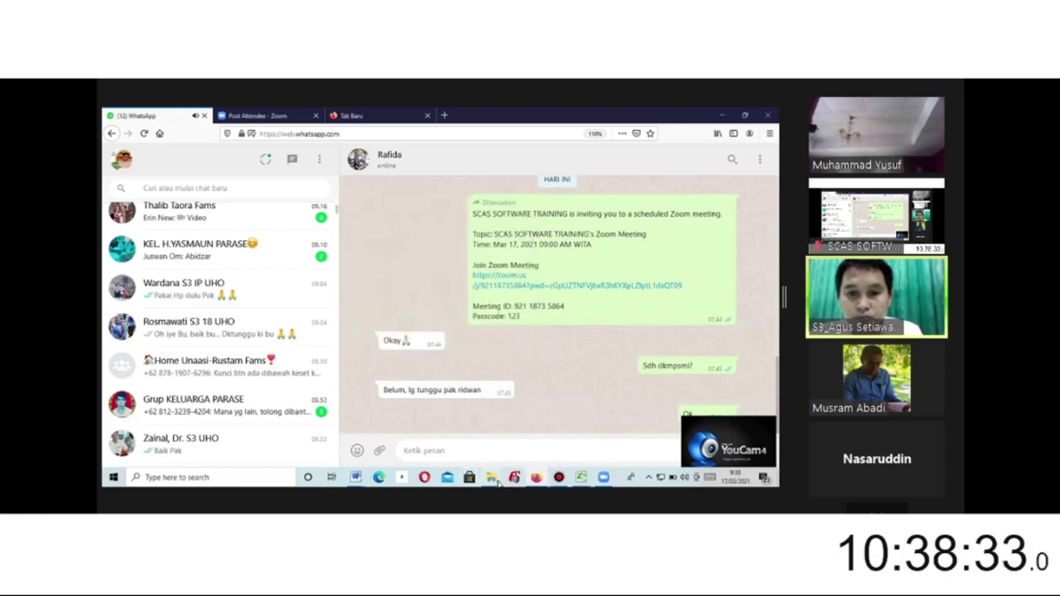
pyautogui.moveTo(504, 480)
pyautogui.click(530, 422)
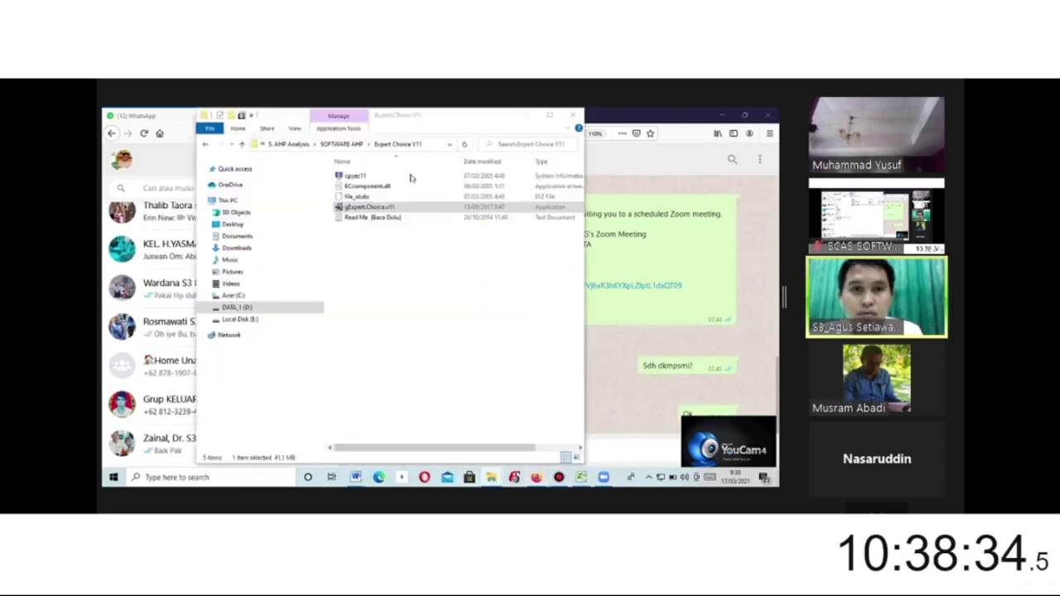
# Step: Run the gExpert.Choice.v11 application from the Expert Choice V11 folder as administrator
pyautogui.doubleClick(375, 206)
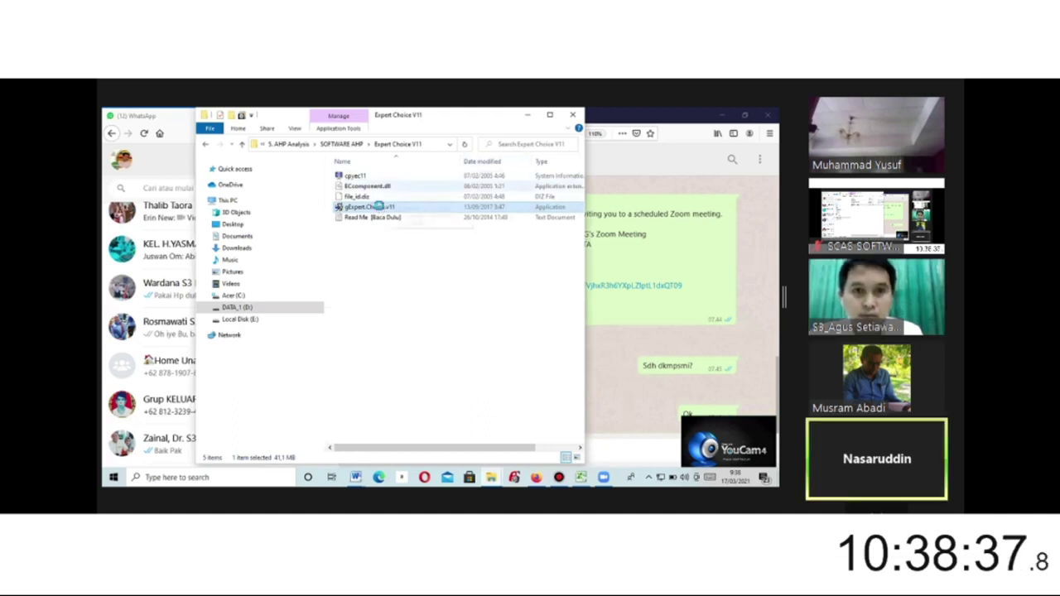
pyautogui.rightClick(378, 207)
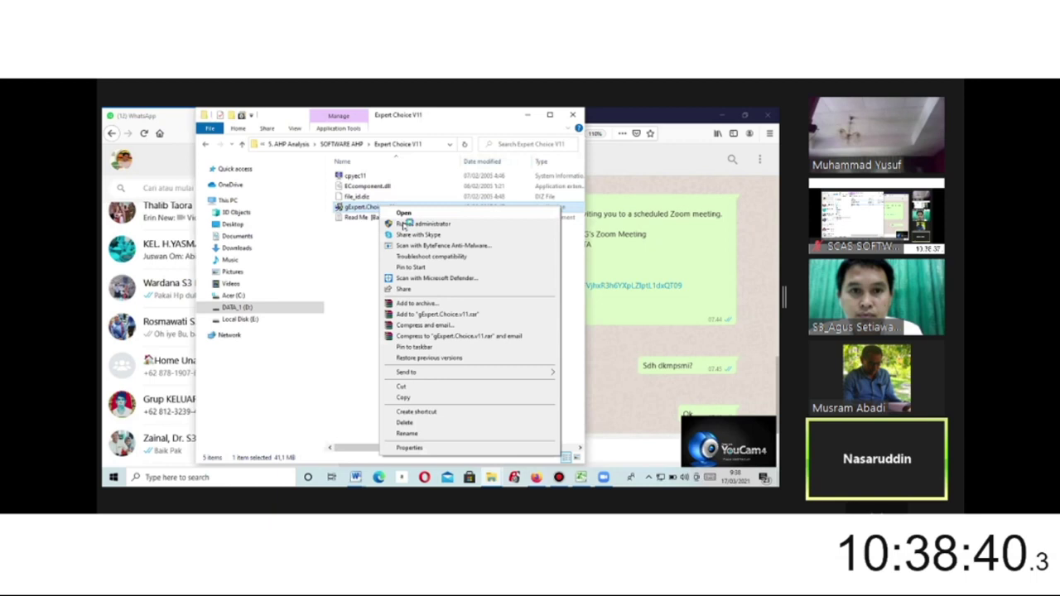
pyautogui.click(403, 224)
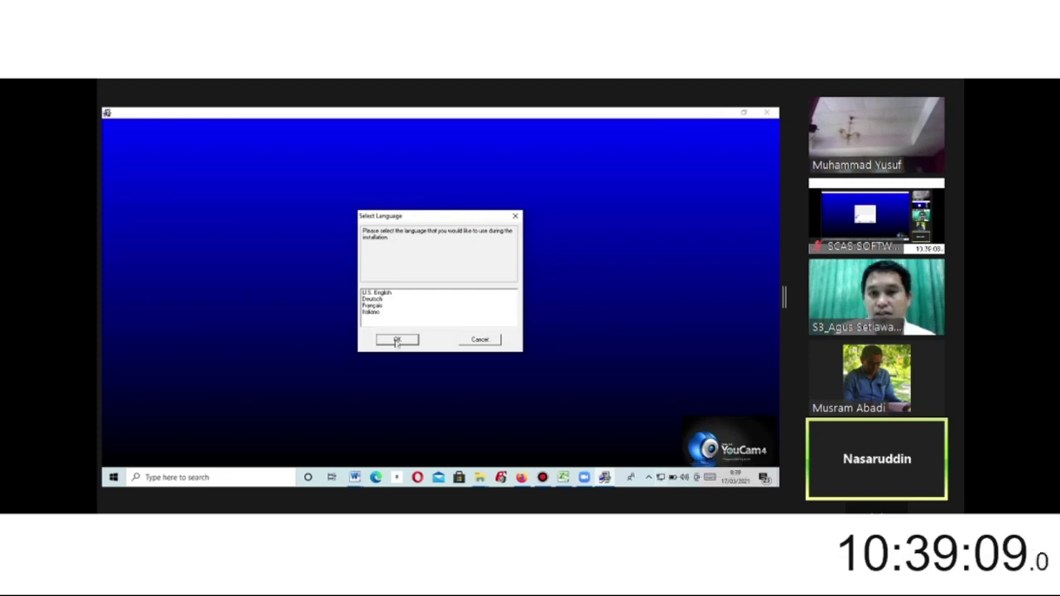
# Step: Choose U.S. English as the installation language and confirm it
pyautogui.moveTo(593, 484)
pyautogui.click(584, 481)
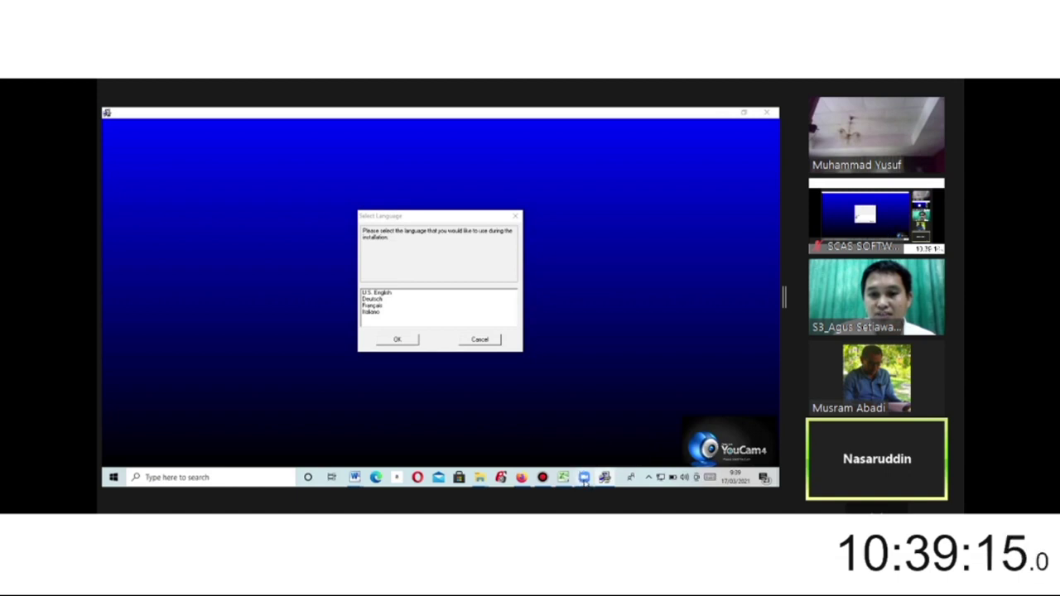
pyautogui.click(398, 340)
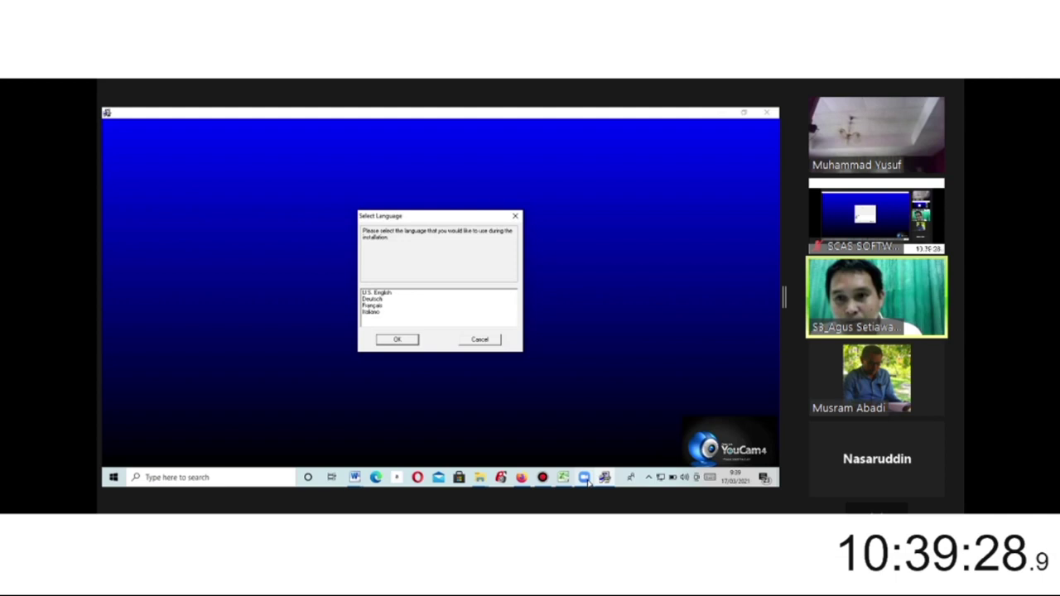
pyautogui.moveTo(588, 483)
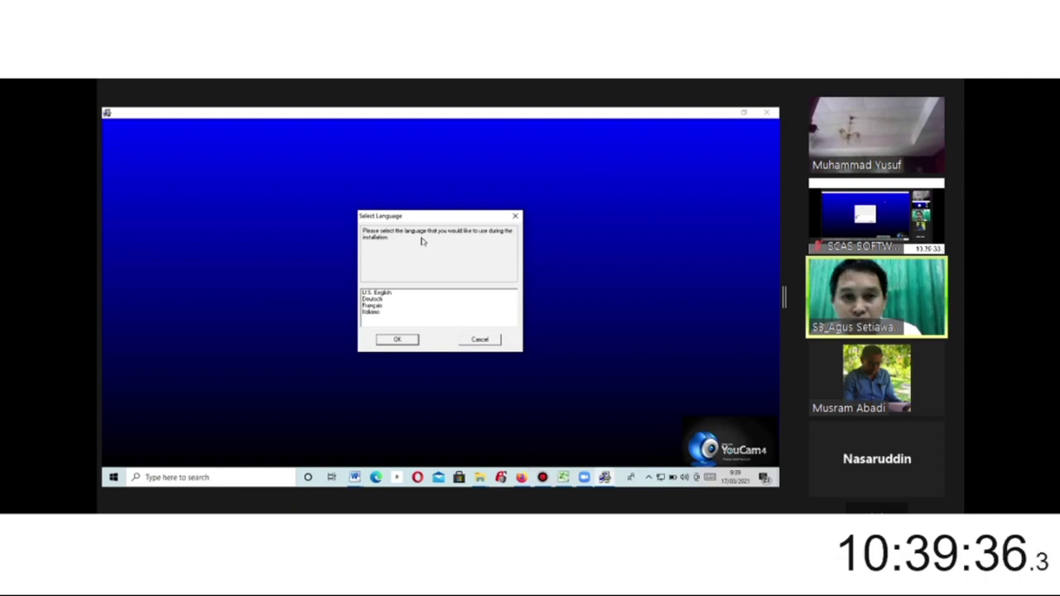
pyautogui.click(374, 311)
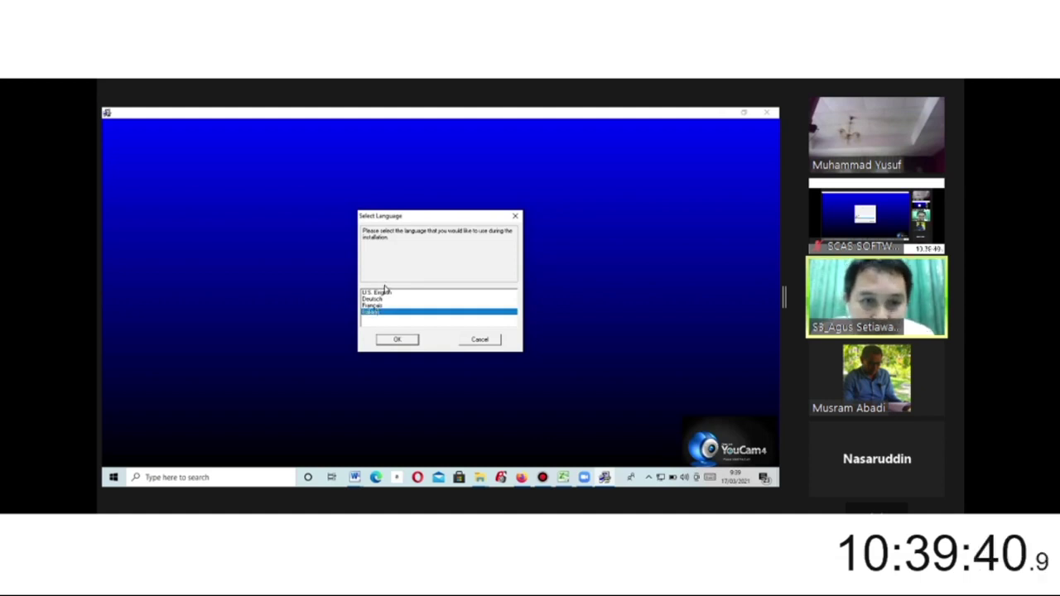
pyautogui.click(383, 293)
pyautogui.click(395, 336)
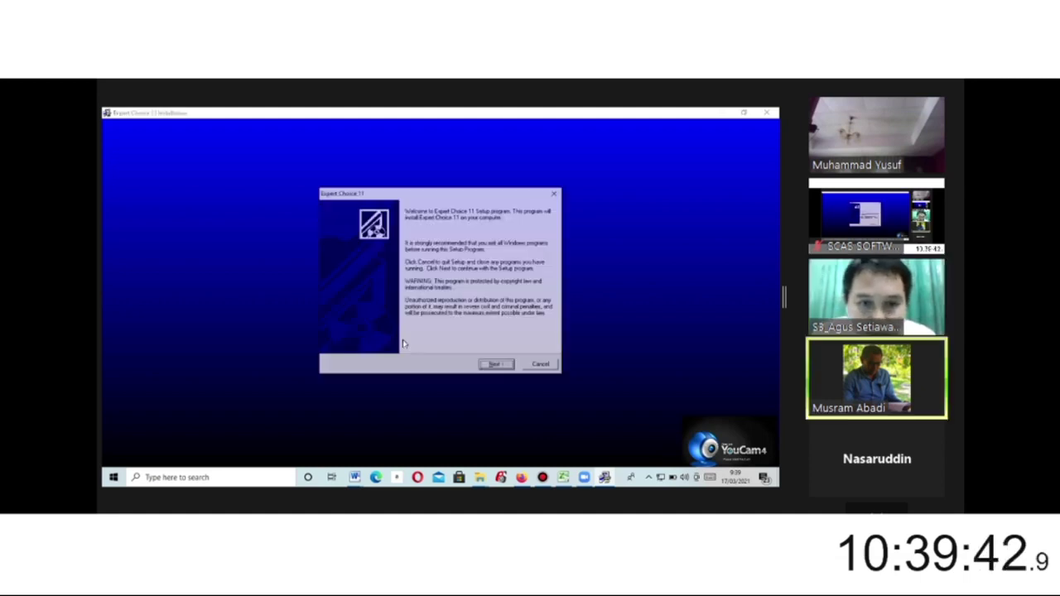
# Step: Accept the Expert Choice 11 license agreement and start the installation
pyautogui.click(508, 366)
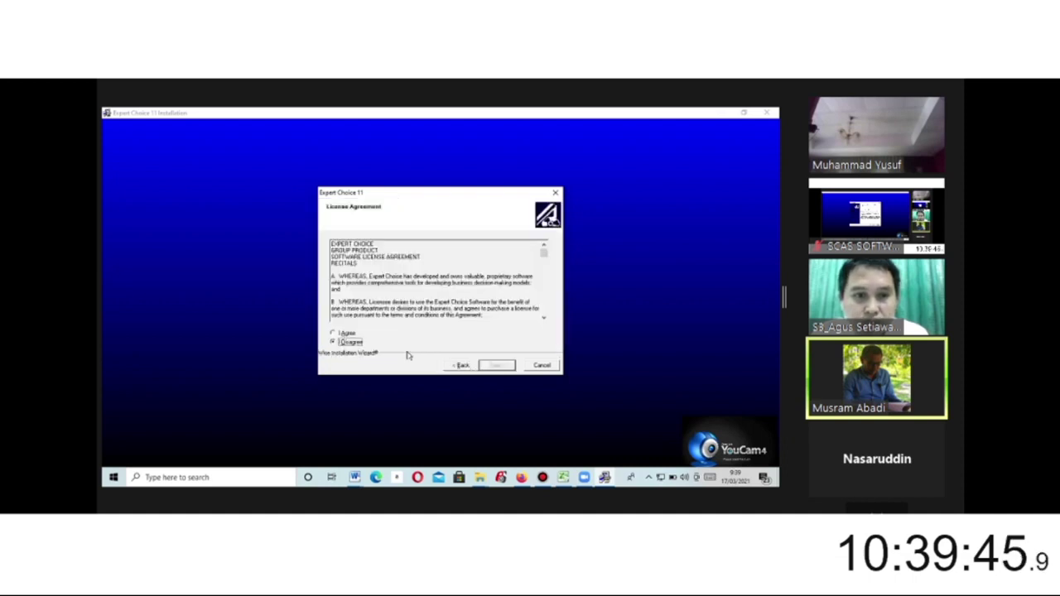
pyautogui.click(344, 333)
pyautogui.click(498, 366)
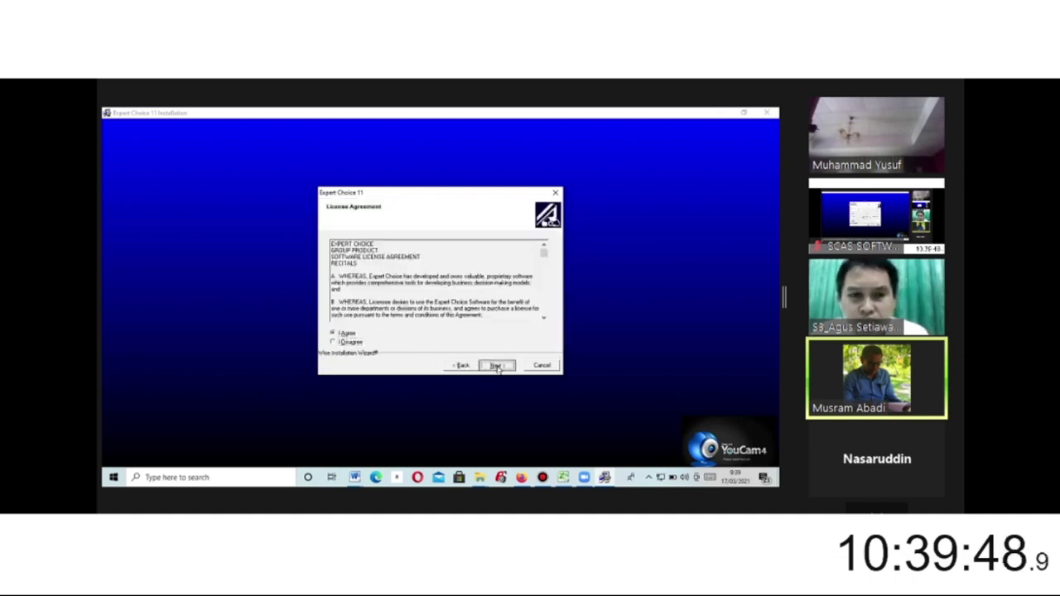
pyautogui.click(497, 366)
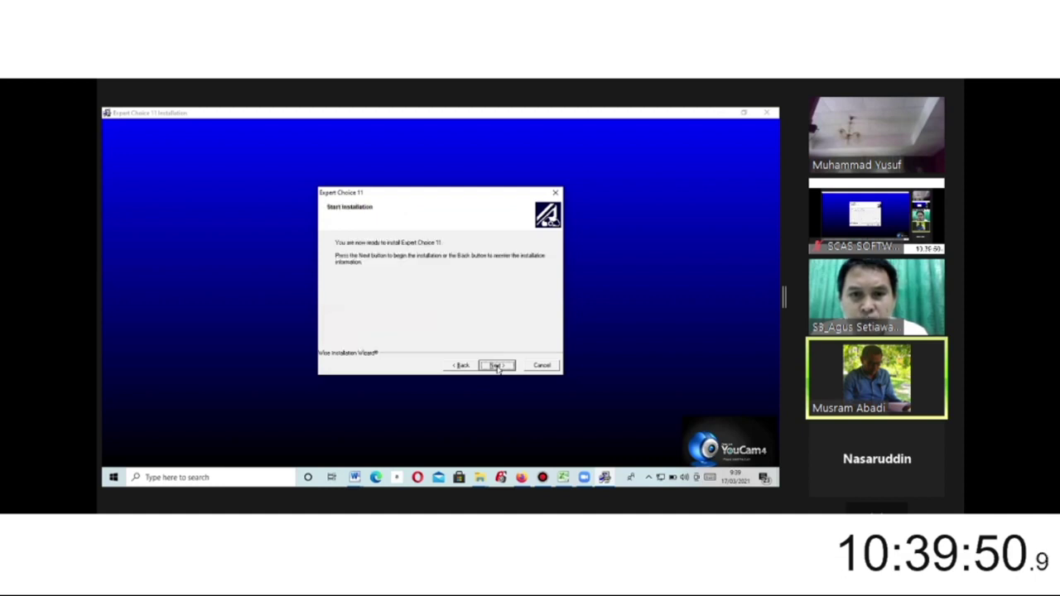
pyautogui.click(497, 366)
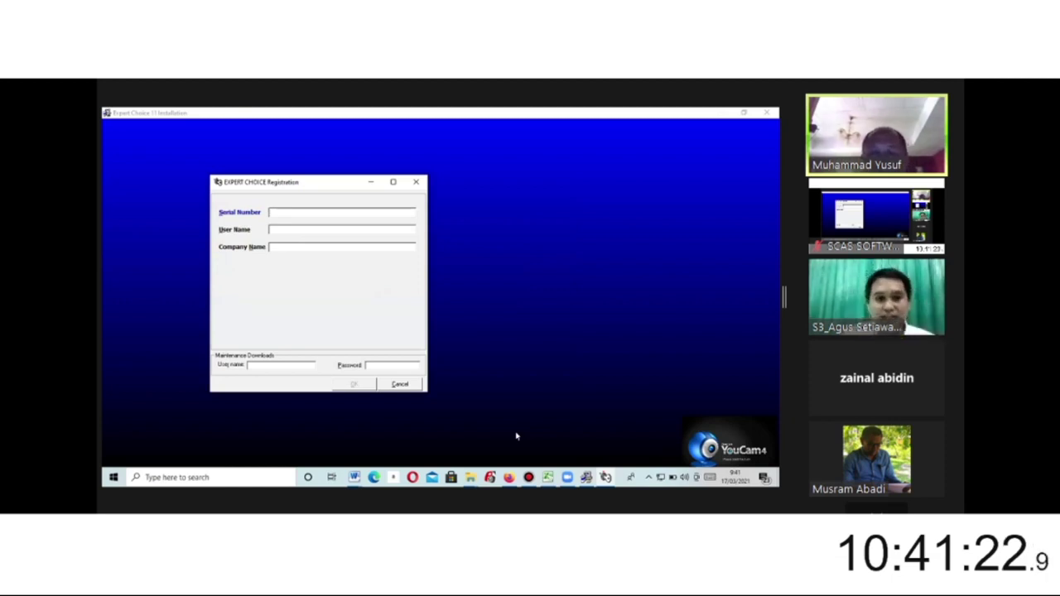
# Step: Switch to the Expert Choice V11 folder in File Explorer and open the Read Me [Baca Dulu] text file
pyautogui.moveTo(474, 480)
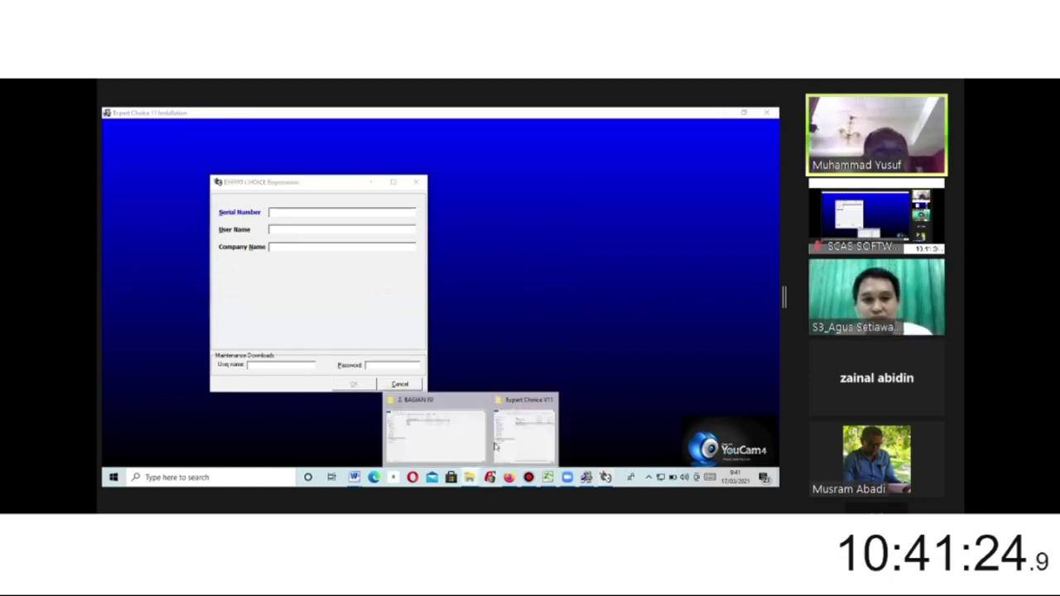
pyautogui.click(521, 427)
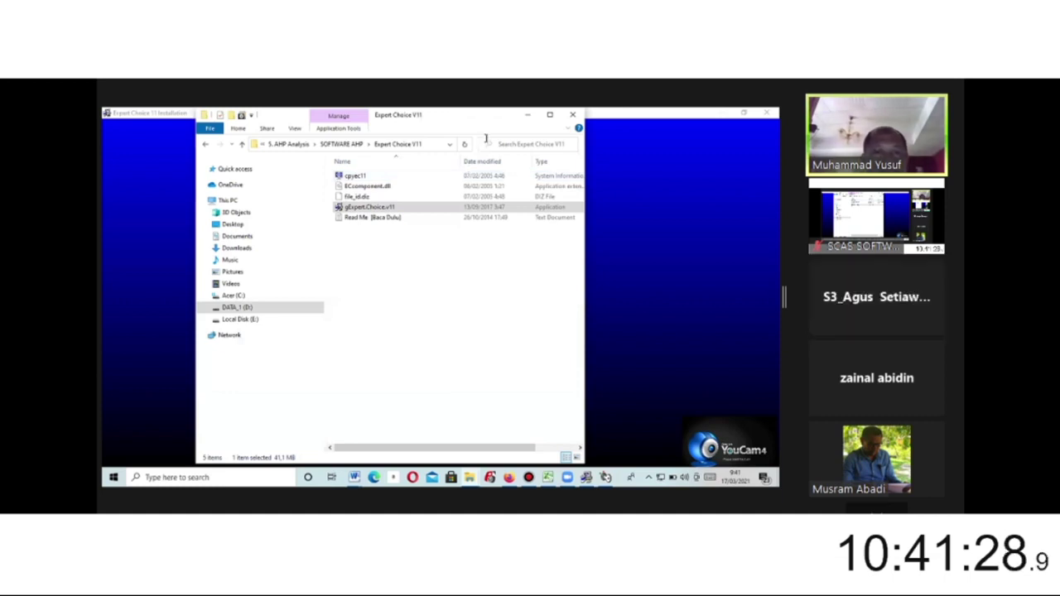
pyautogui.click(361, 218)
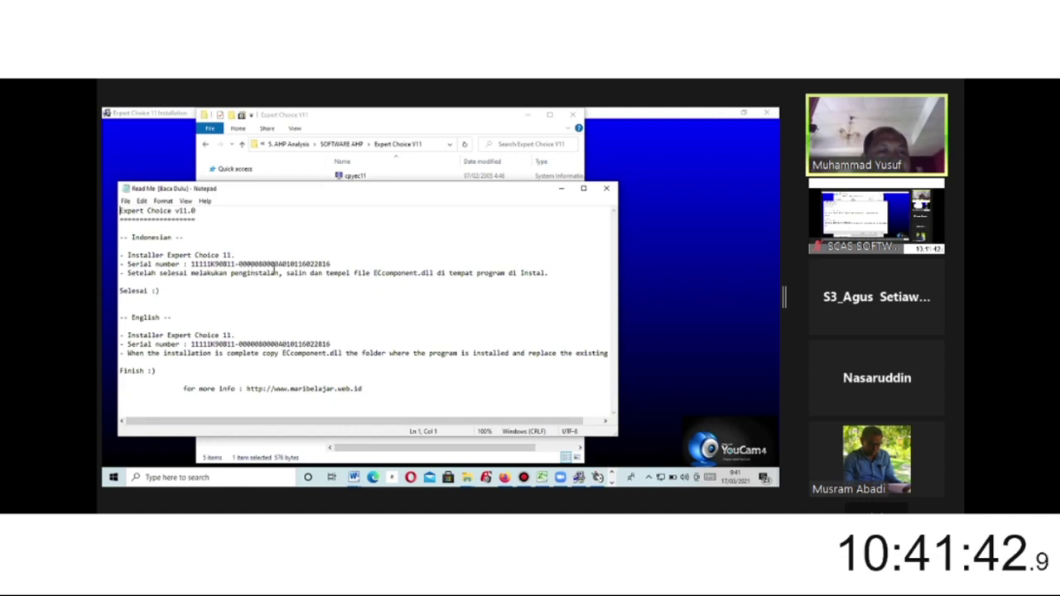
# Step: Copy the serial number from the Indonesian section of the Read Me file
pyautogui.click(334, 264)
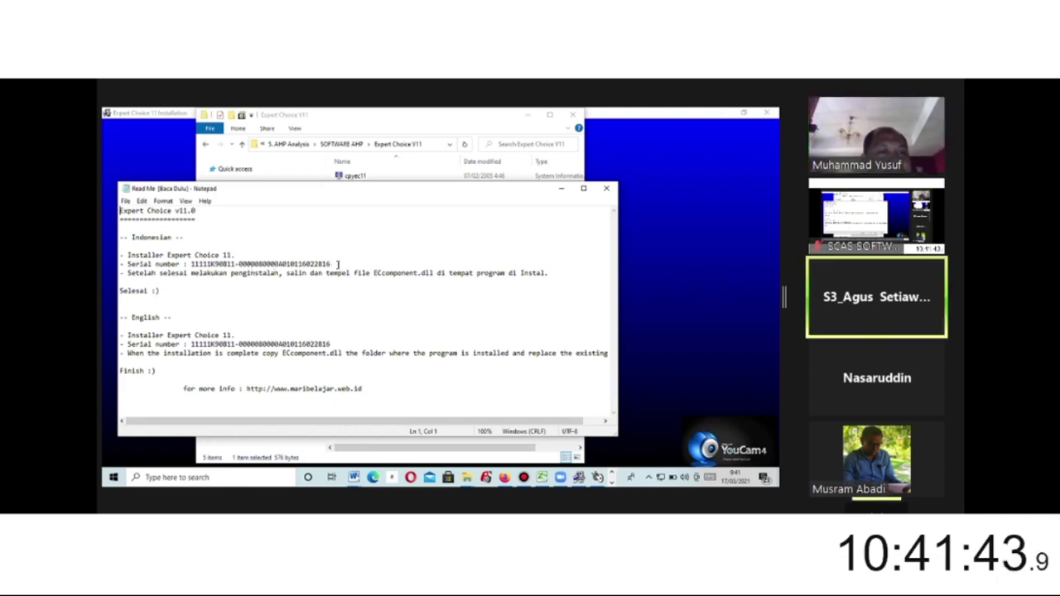
pyautogui.hotkey('shift', 'Home')
pyautogui.keyDown('shift'); pyautogui.click(194, 264); pyautogui.keyUp('shift')
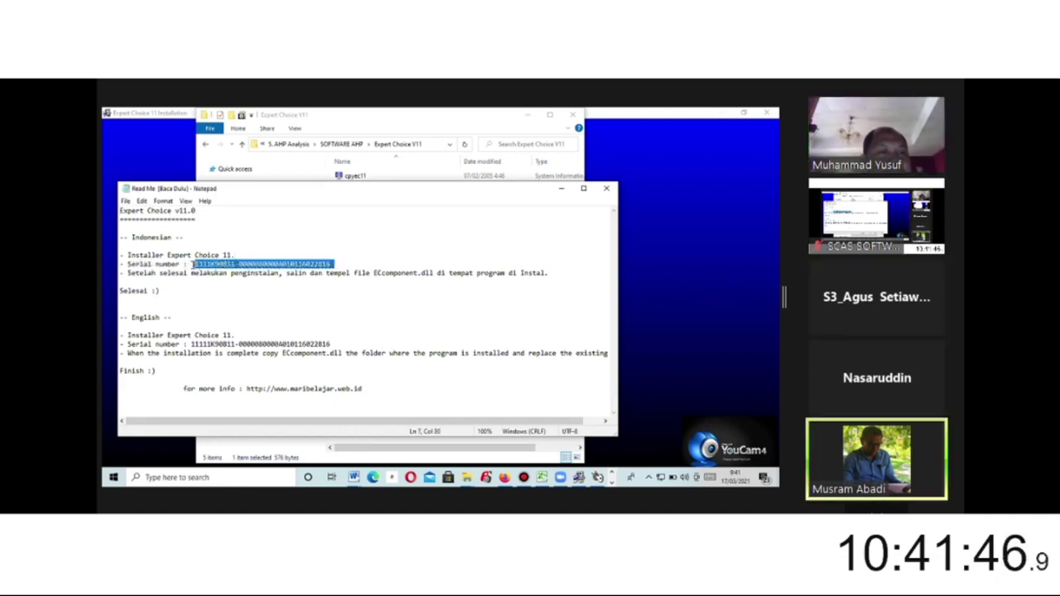
pyautogui.keyDown('shift'); pyautogui.click(192, 264); pyautogui.keyUp('shift')
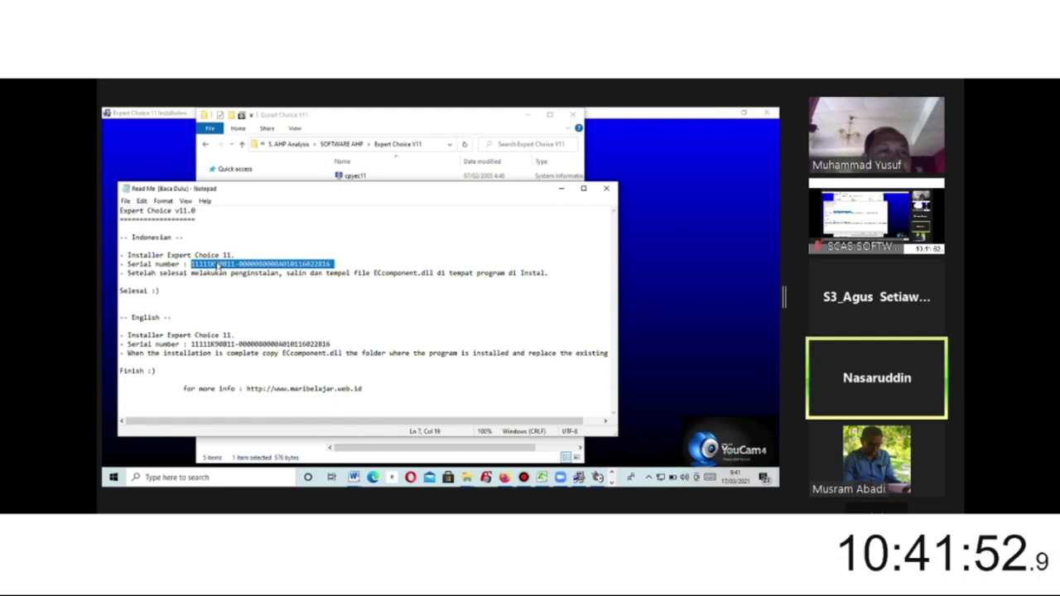
pyautogui.rightClick(219, 272)
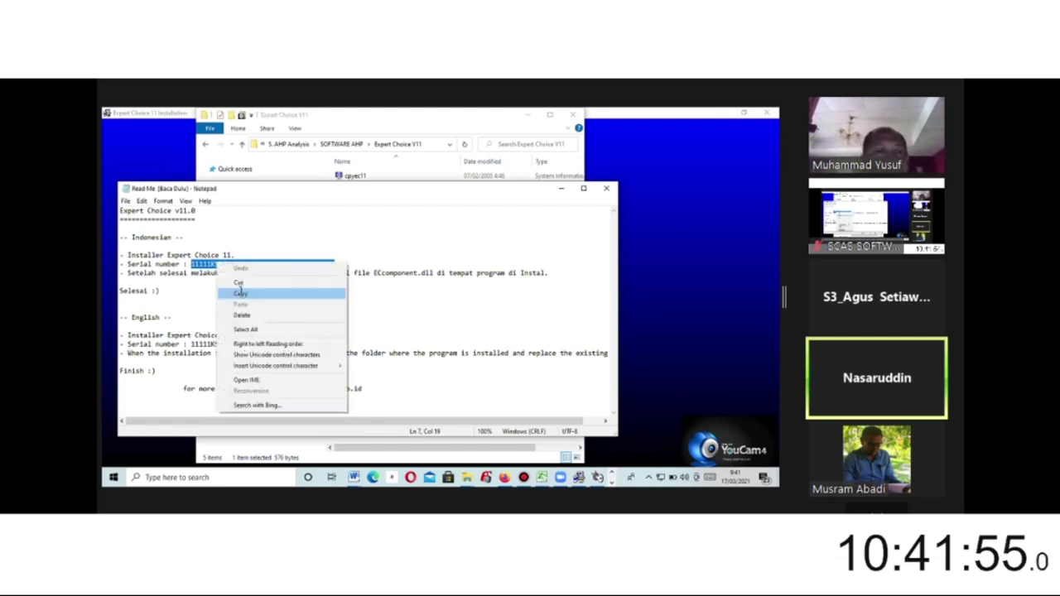
pyautogui.click(241, 293)
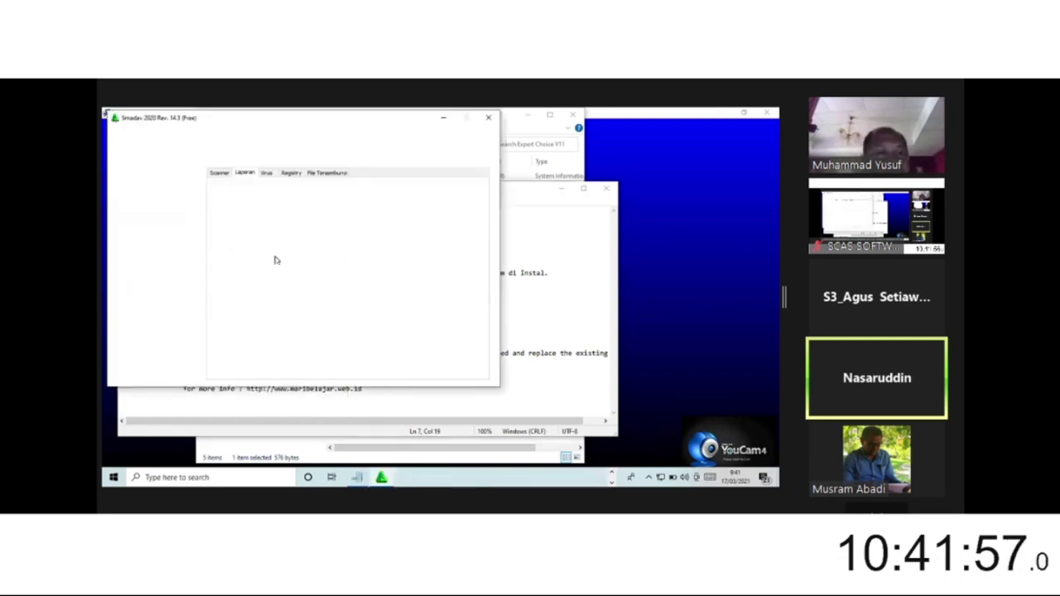
# Step: Exit Smadav, confirming that its scan should stop, and return to the Expert Choice 11 installation
pyautogui.click(489, 121)
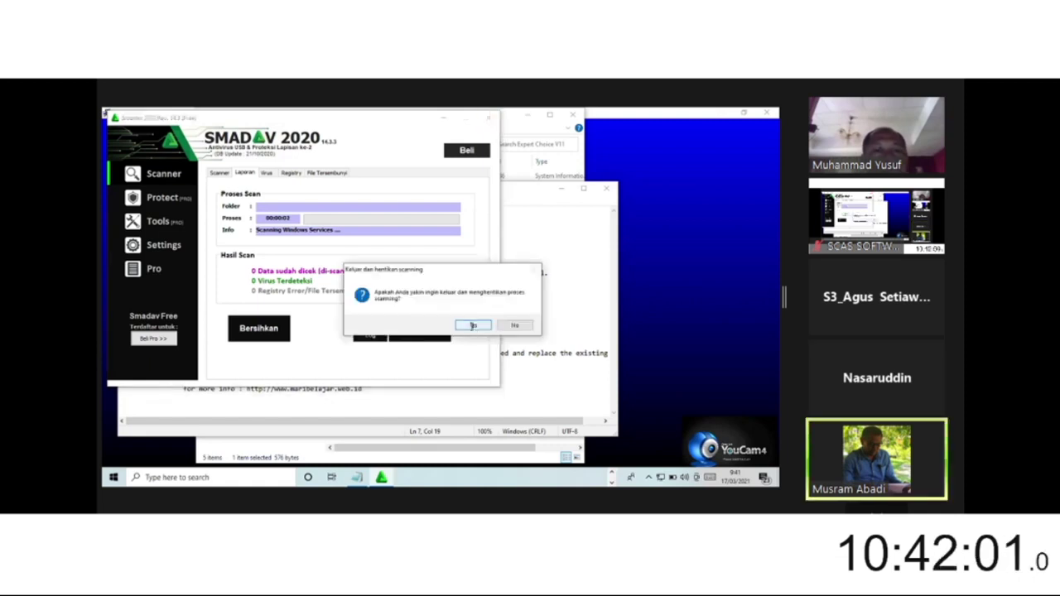
pyautogui.click(473, 327)
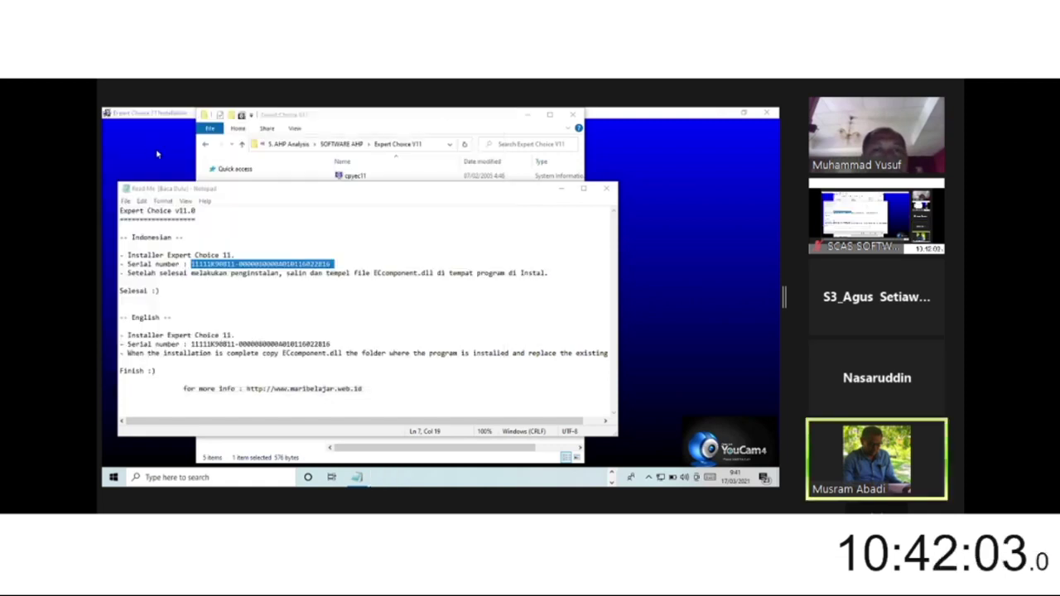
pyautogui.click(156, 154)
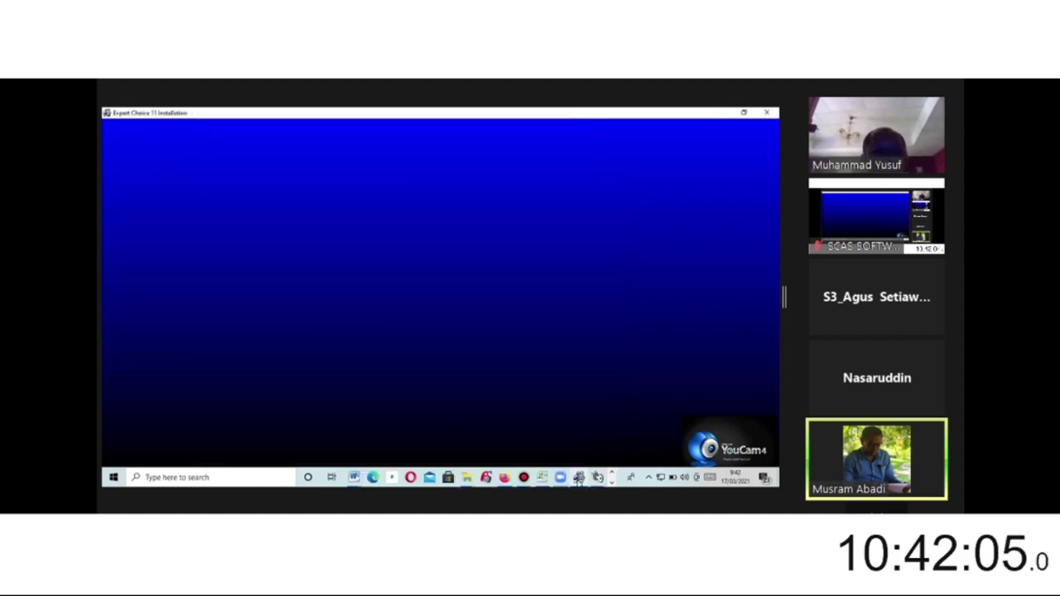
pyautogui.click(579, 478)
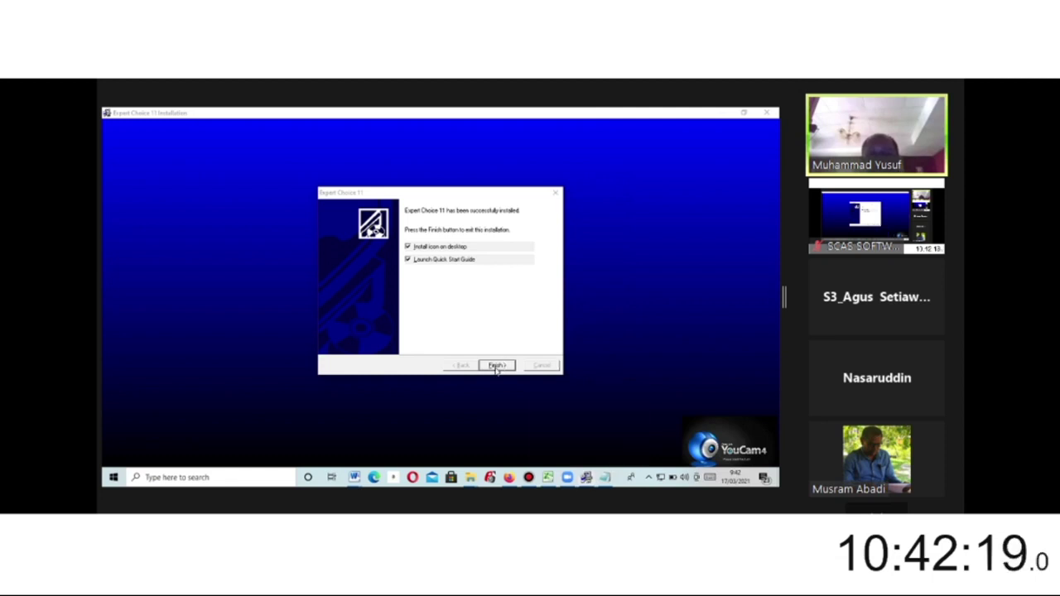
# Step: In Smadav, turn off the Non-Aktifkan Pemblokiran Otomatis option and choose Nonaktifkan Proteksi (Sampai Restart)
pyautogui.click(648, 479)
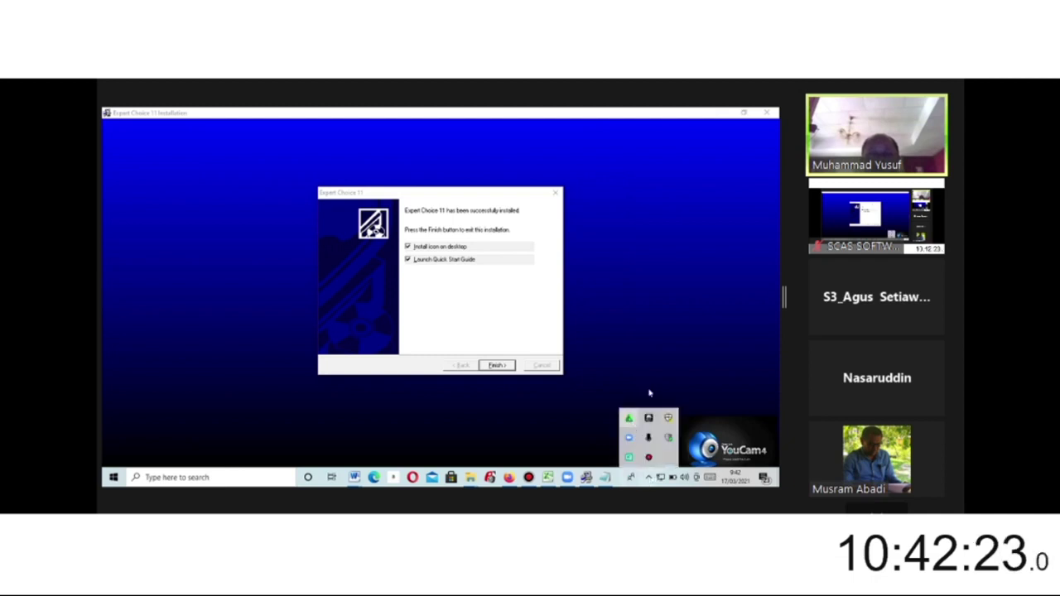
pyautogui.rightClick(629, 420)
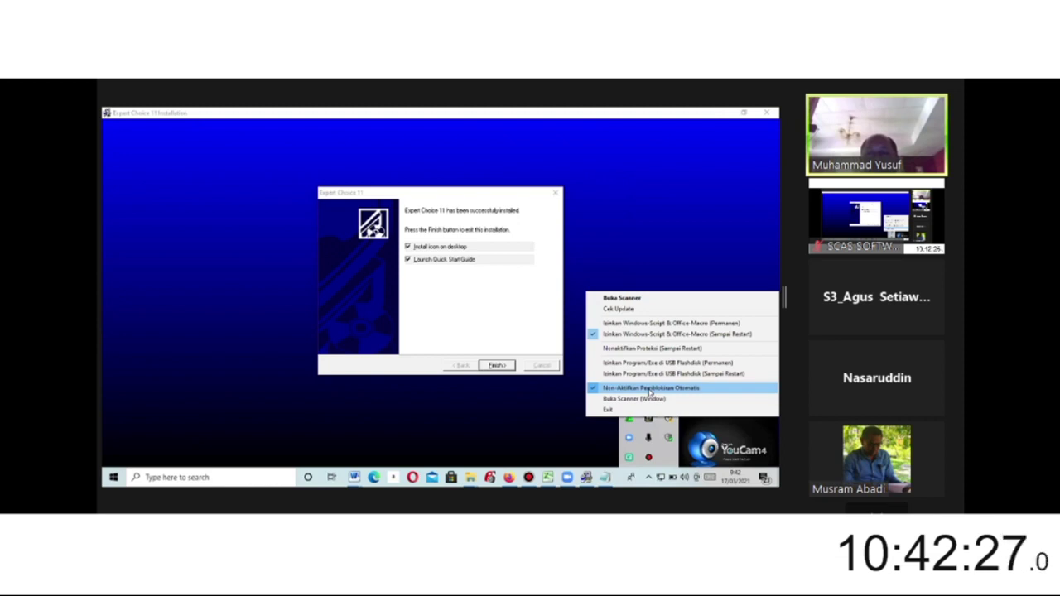
pyautogui.click(649, 389)
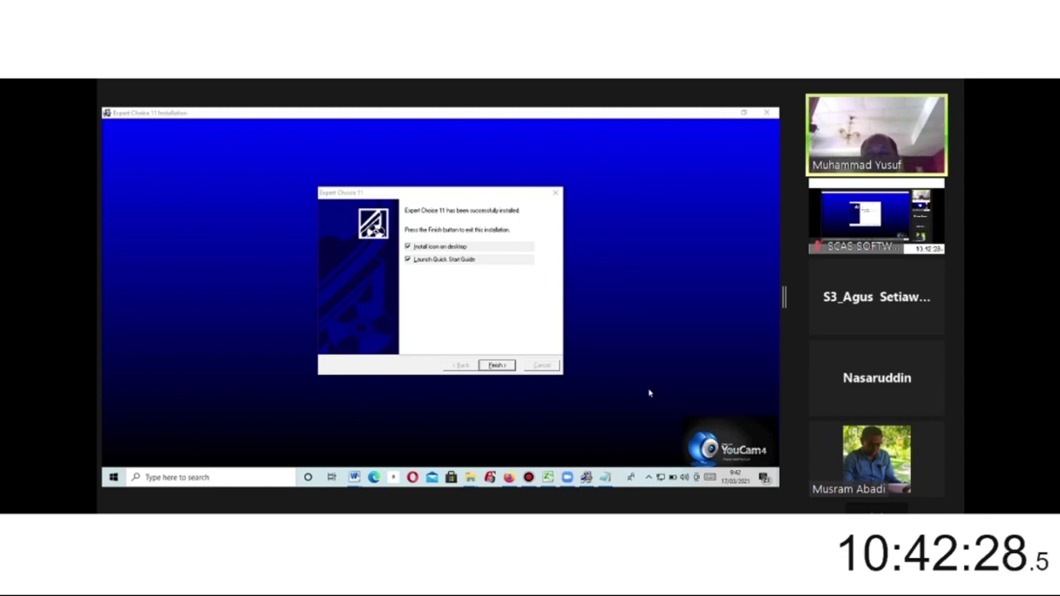
pyautogui.click(649, 477)
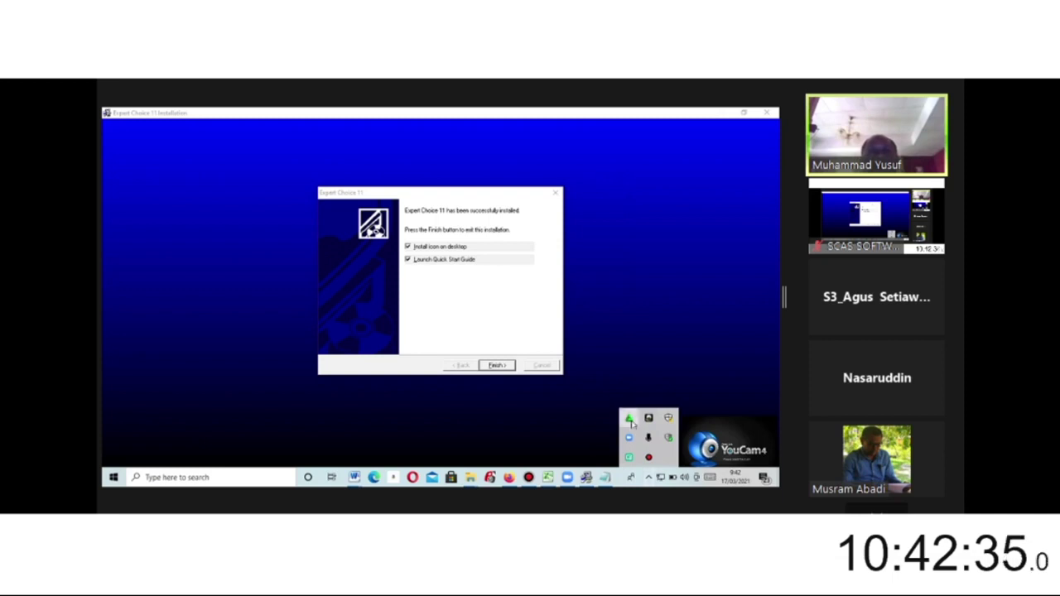
pyautogui.rightClick(631, 422)
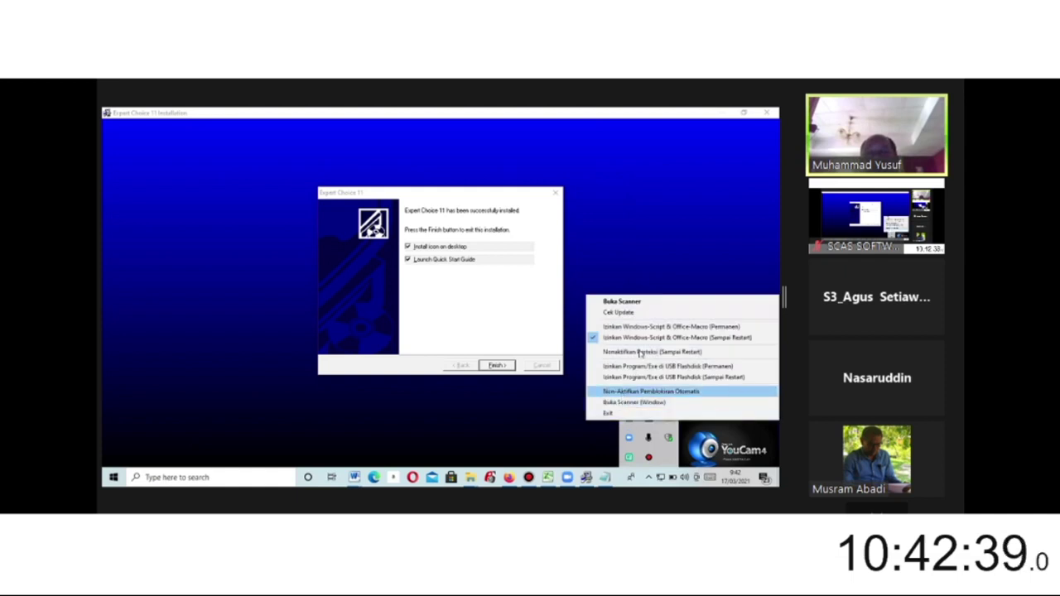
pyautogui.click(631, 354)
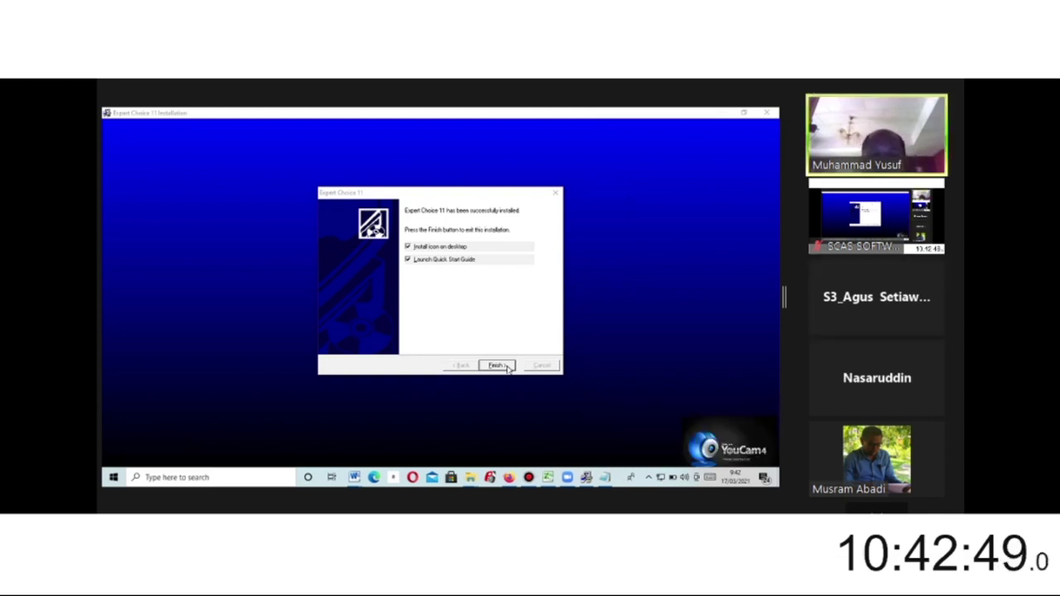
# Step: Finish the Expert Choice 11 installation with the desktop icon and Quick Start Guide options enabled, and close the Microsoft support page
pyautogui.click(508, 368)
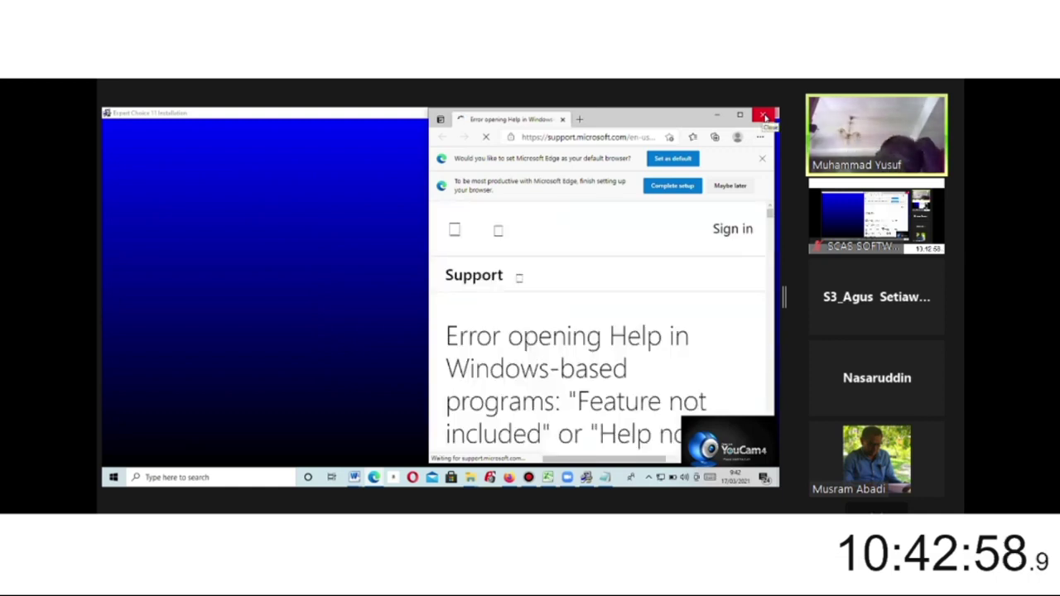
pyautogui.click(765, 117)
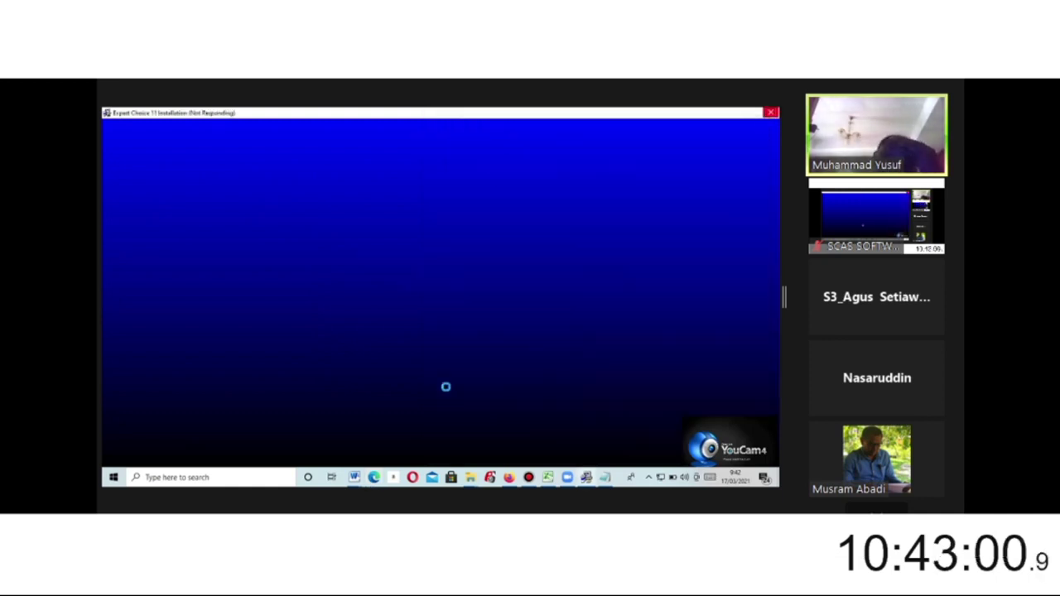
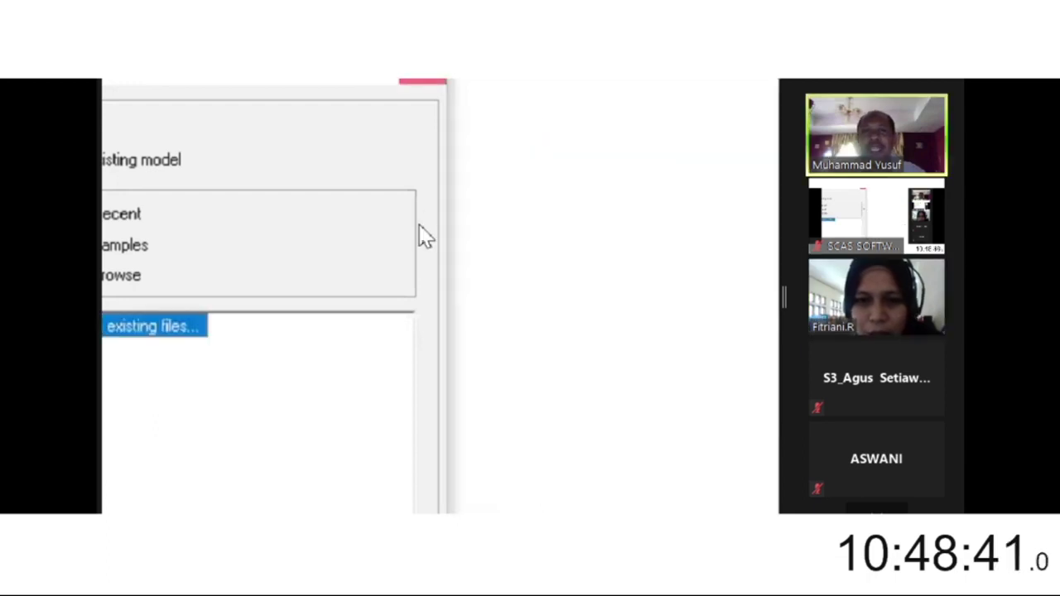
# Step: Confirm the model selection dialog in Expert Choice and acknowledge the temporary license's Expiration Warning
pyautogui.press('Return')
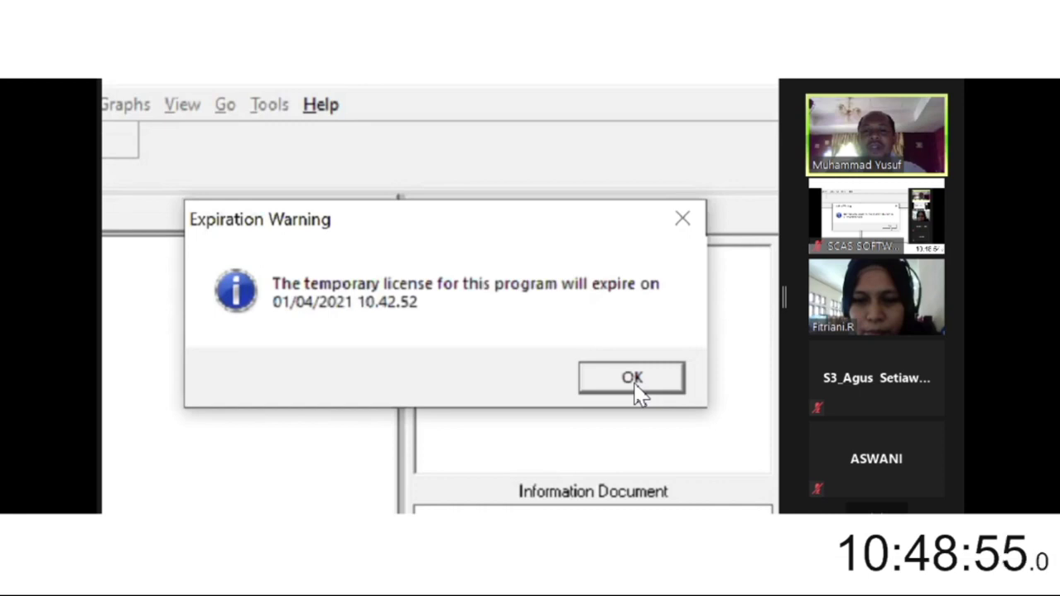
pyautogui.click(634, 385)
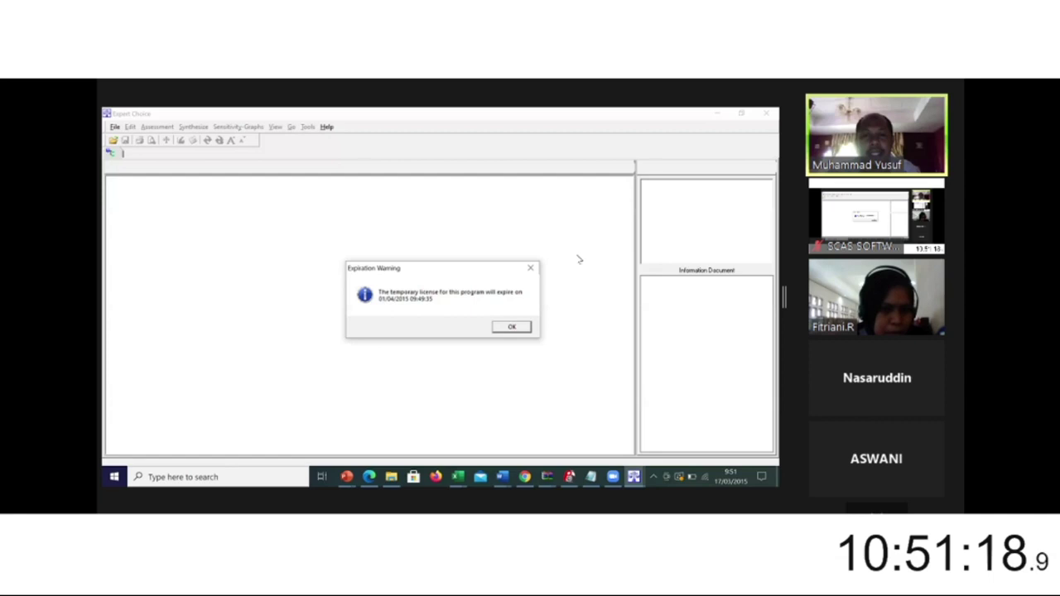
pyautogui.click(512, 327)
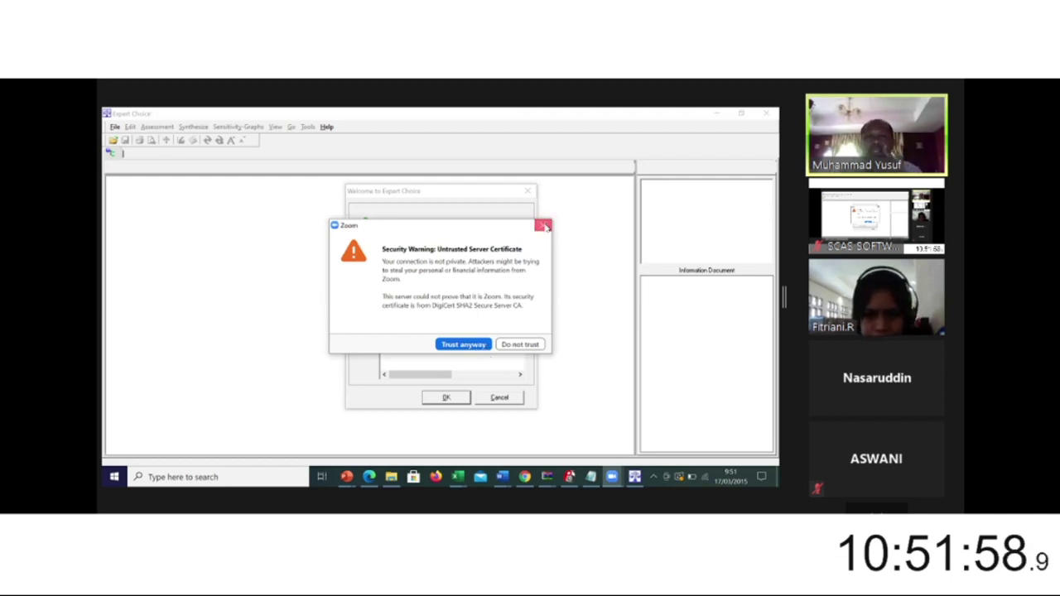
pyautogui.click(464, 344)
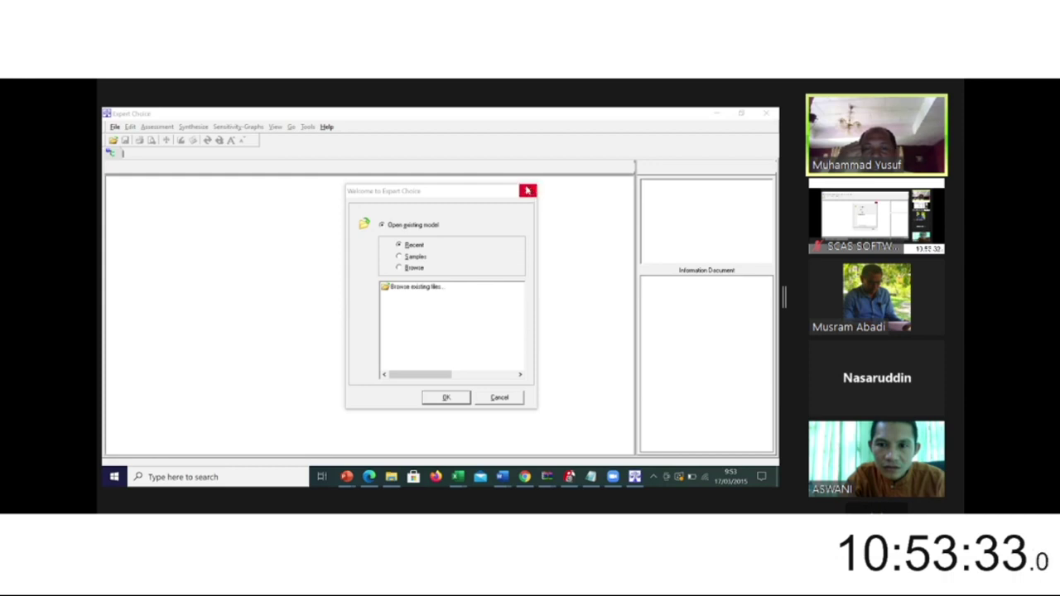
pyautogui.click(528, 191)
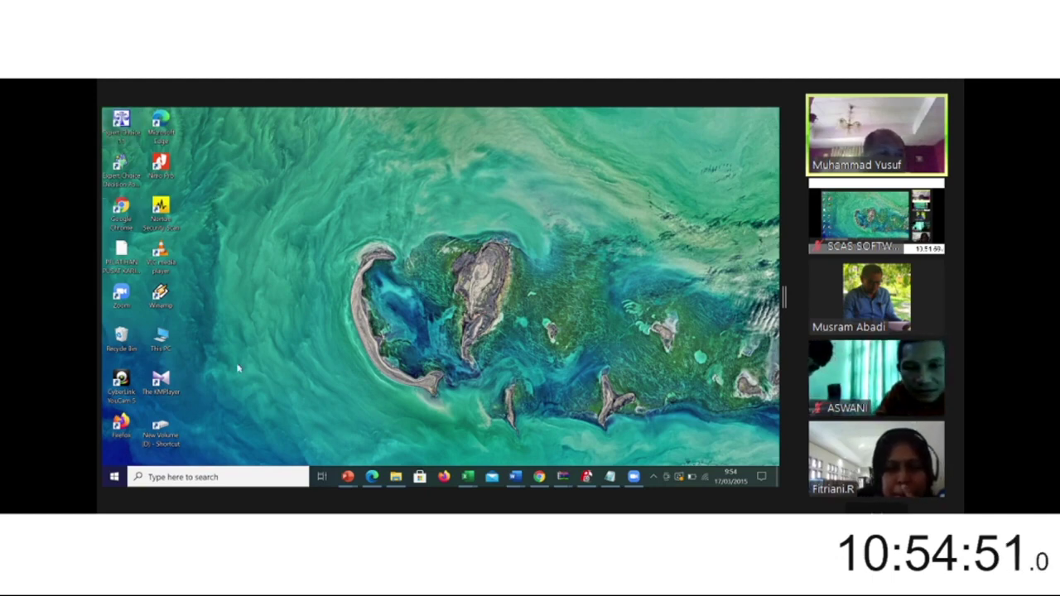
# Step: Switch to File Explorer and bring up the Expert Choice V11 source folder containing ECcomponent.dll
pyautogui.click(395, 476)
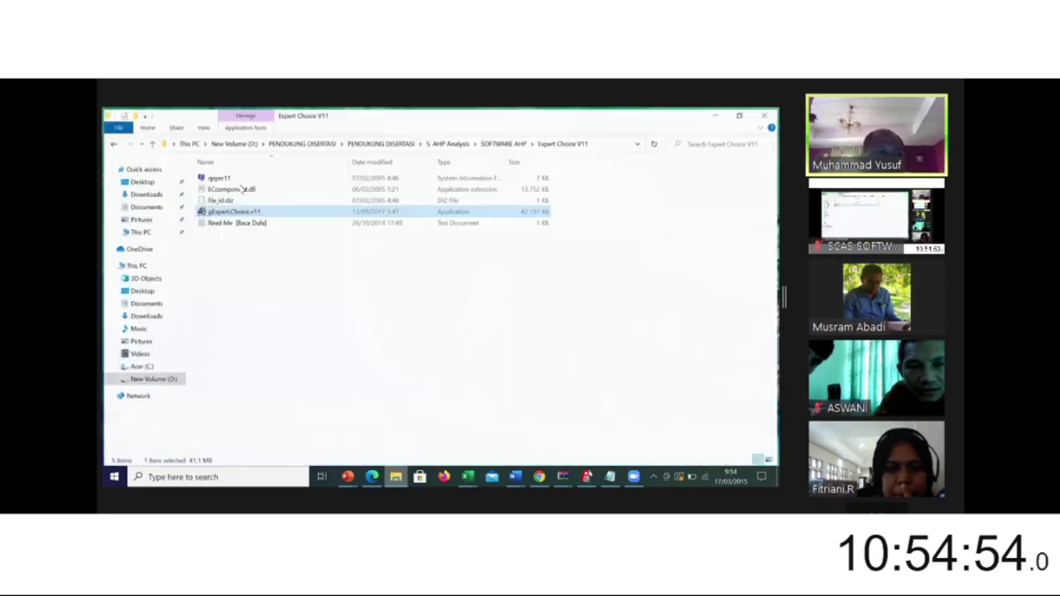
pyautogui.click(241, 188)
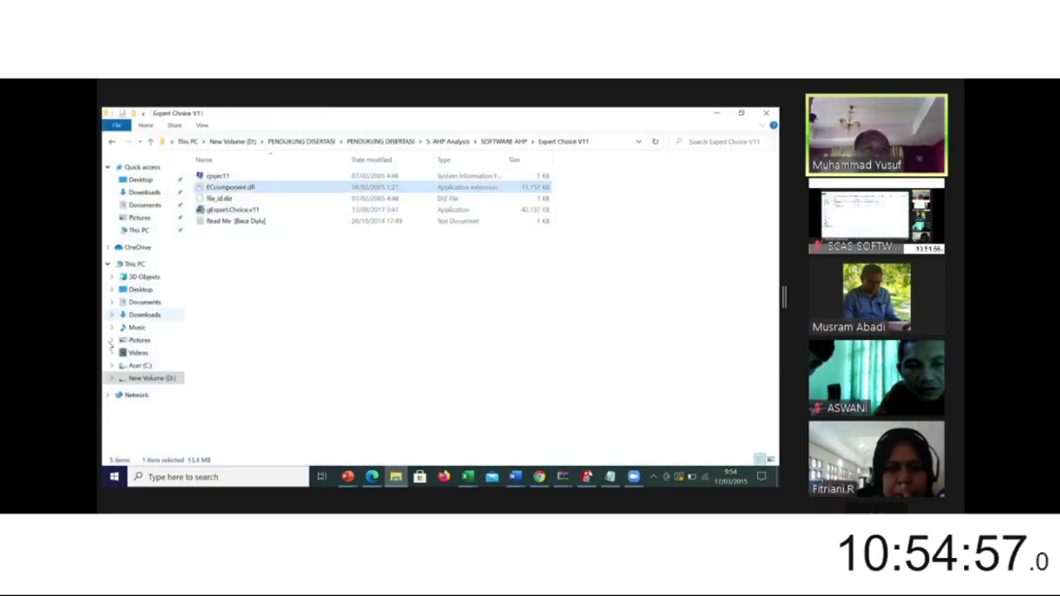
pyautogui.click(139, 365)
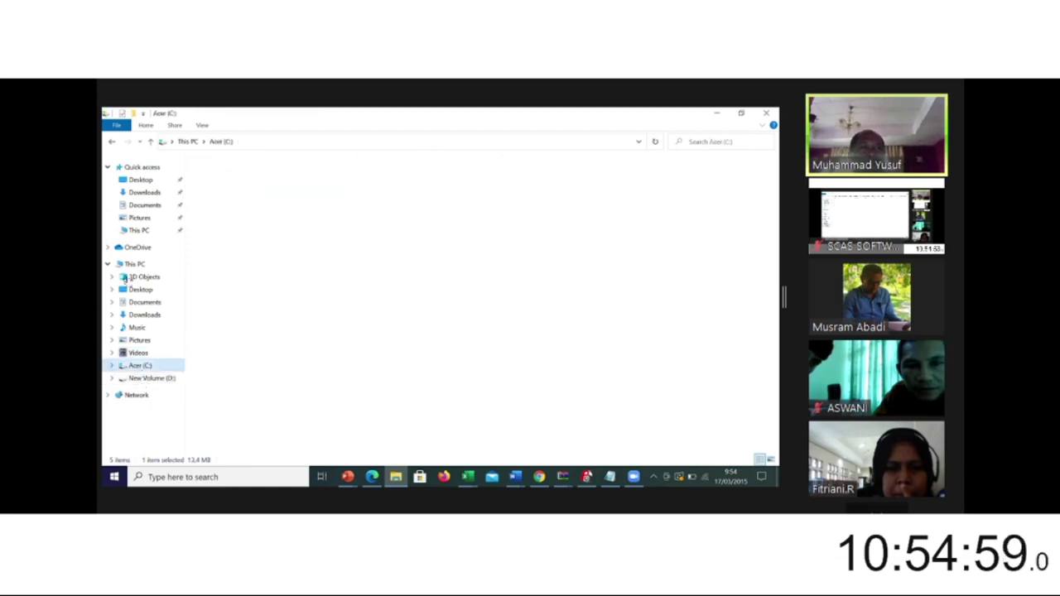
pyautogui.click(113, 142)
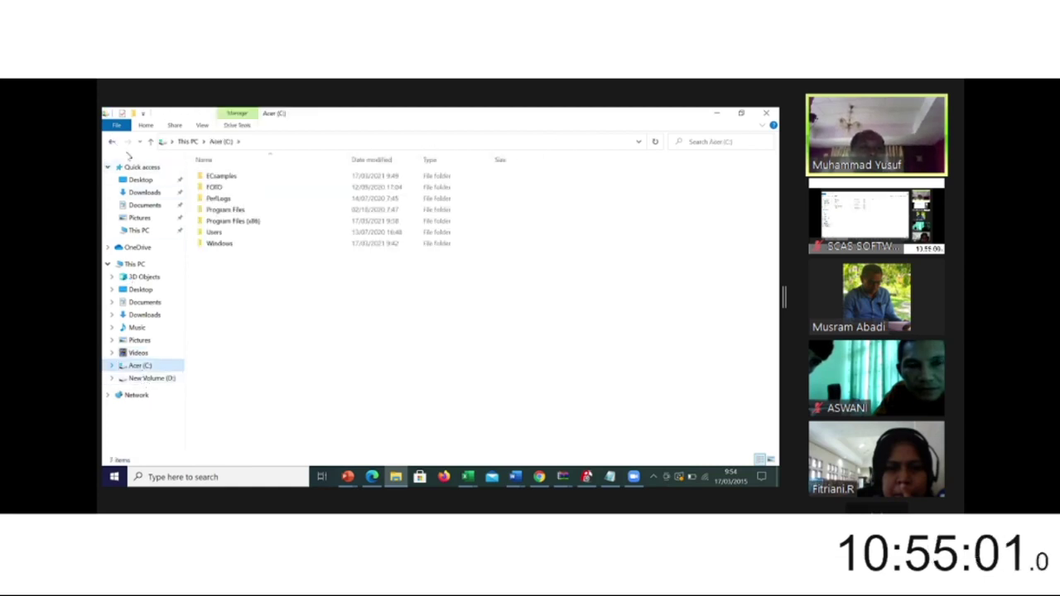
pyautogui.hotkey('ctrl', 'a')
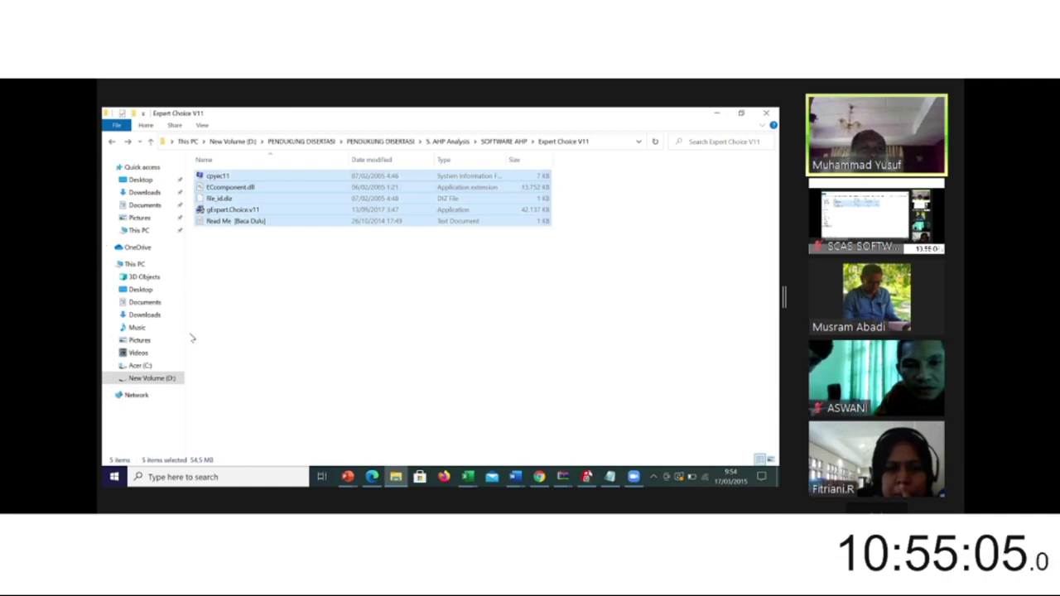
pyautogui.click(140, 365)
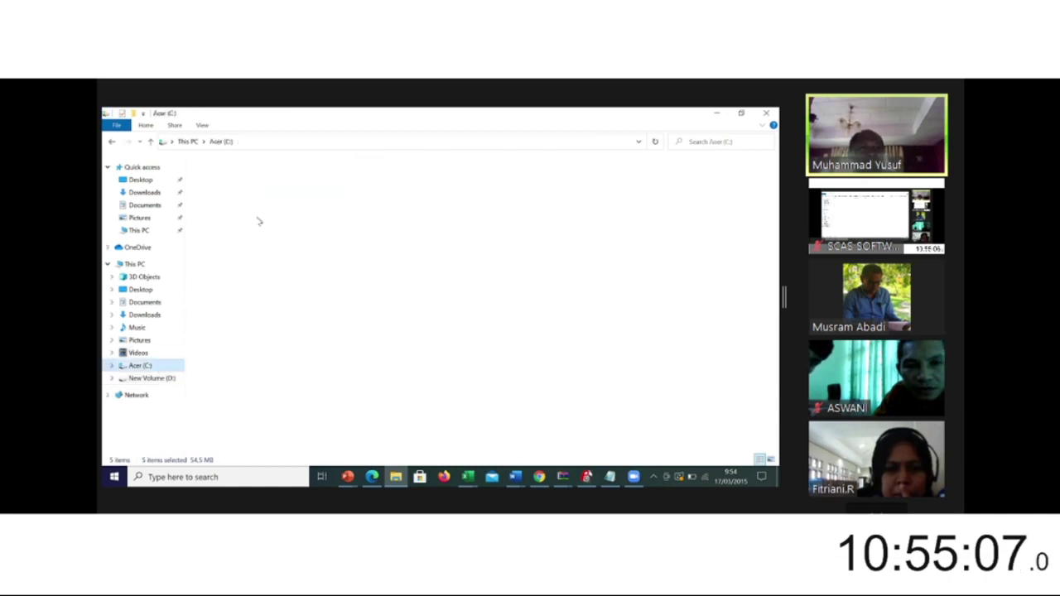
pyautogui.click(153, 380)
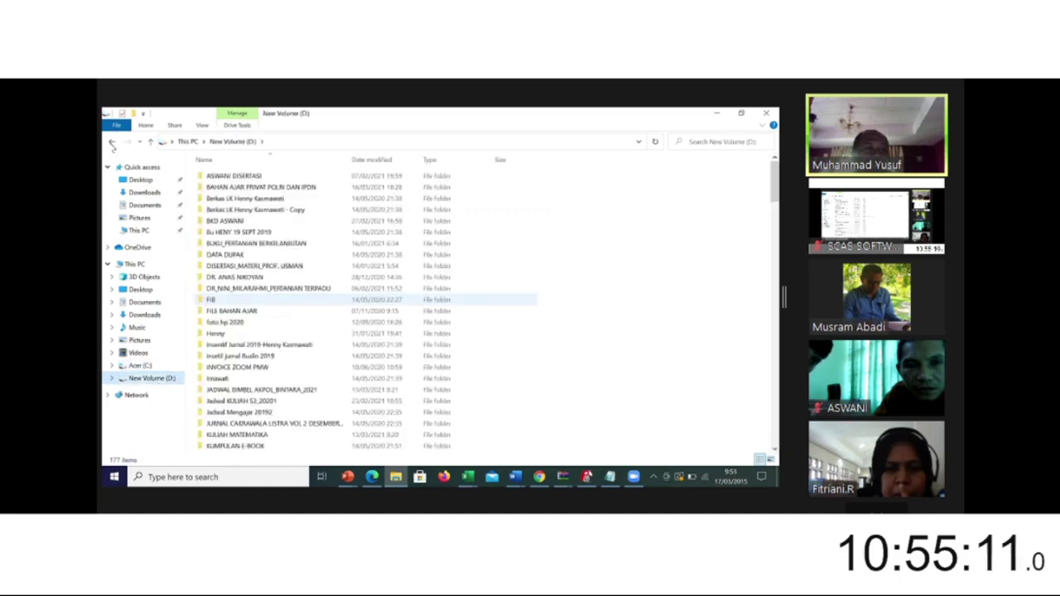
pyautogui.click(112, 142)
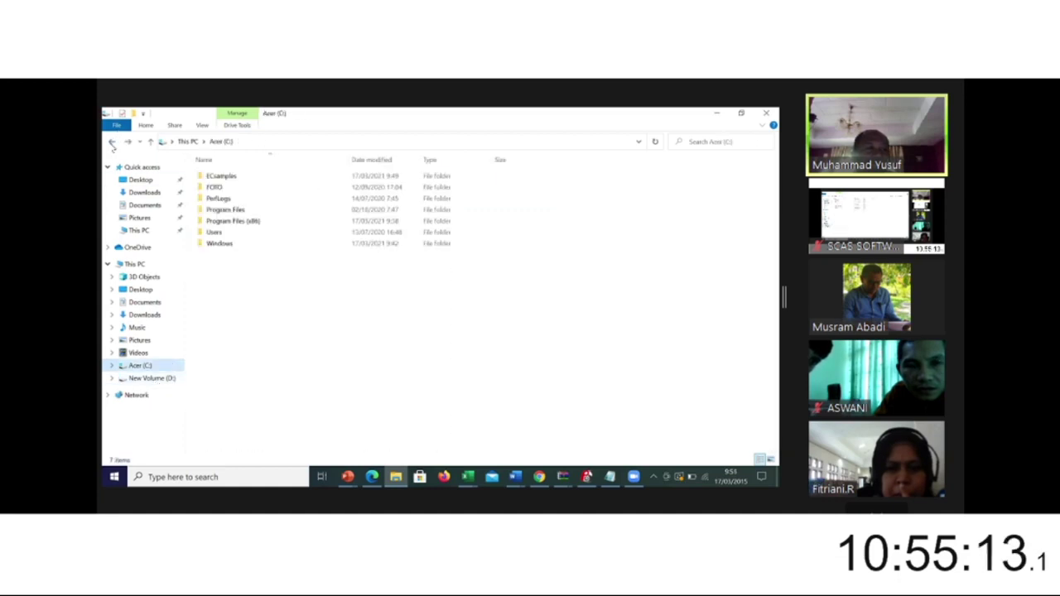
pyautogui.hotkey('alt', 'Left')
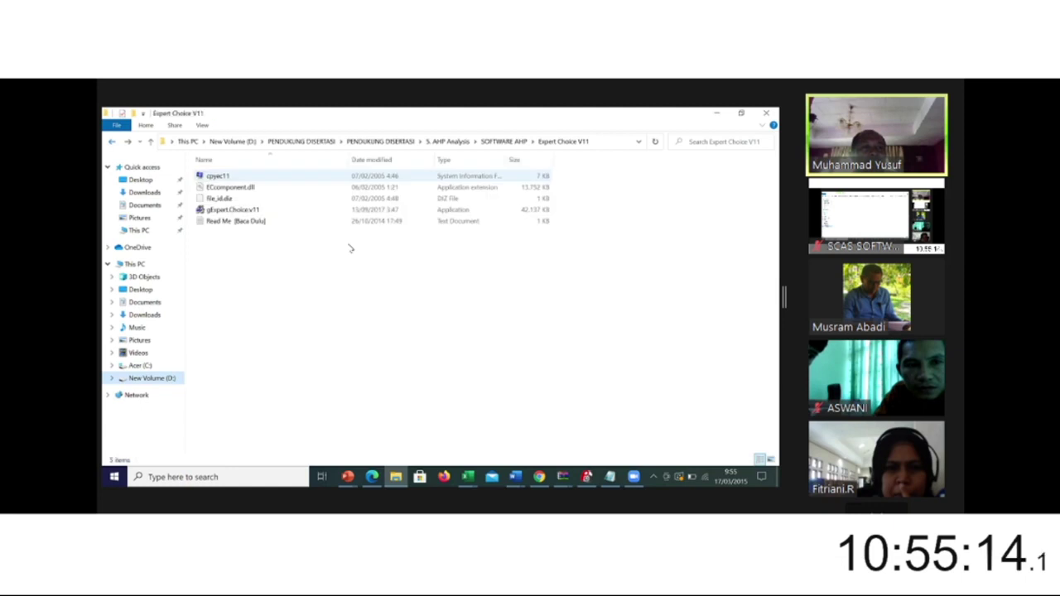
# Step: Copy all files in the Expert Choice V11 source folder
pyautogui.click(306, 200)
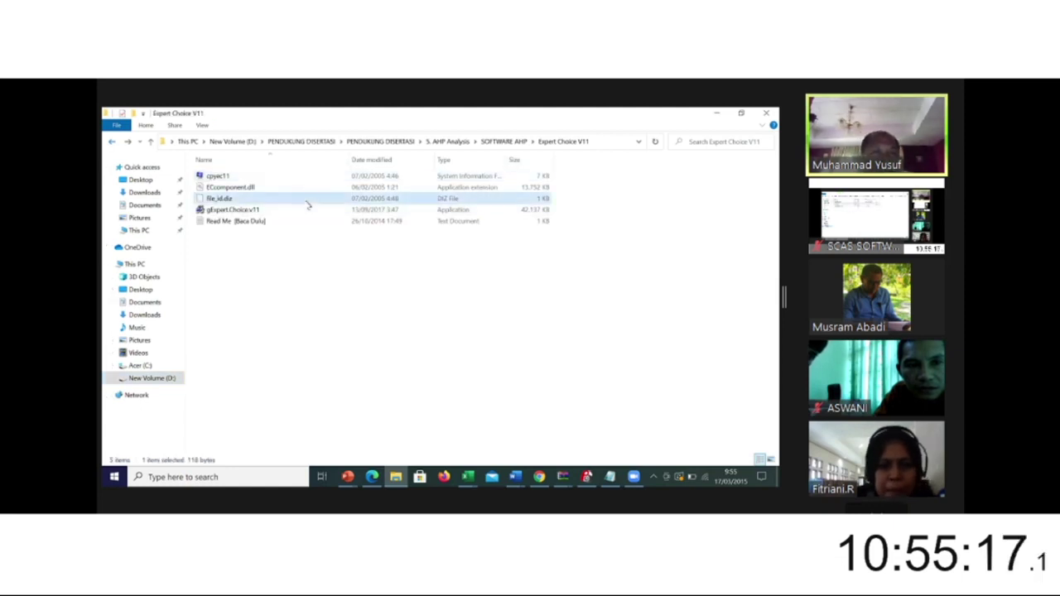
pyautogui.hotkey('ctrl', 'a')
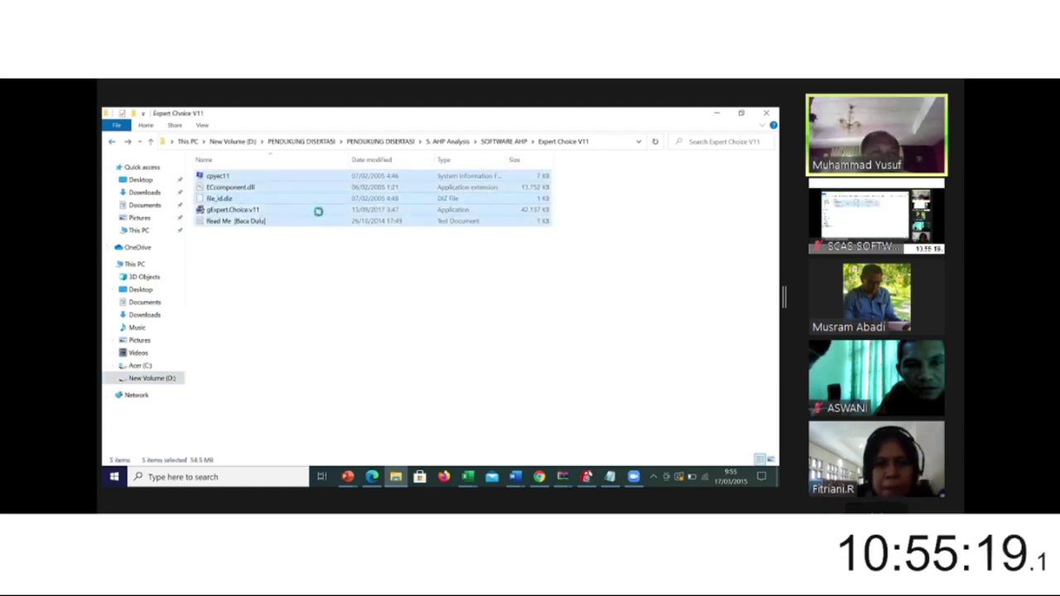
pyautogui.rightClick(307, 204)
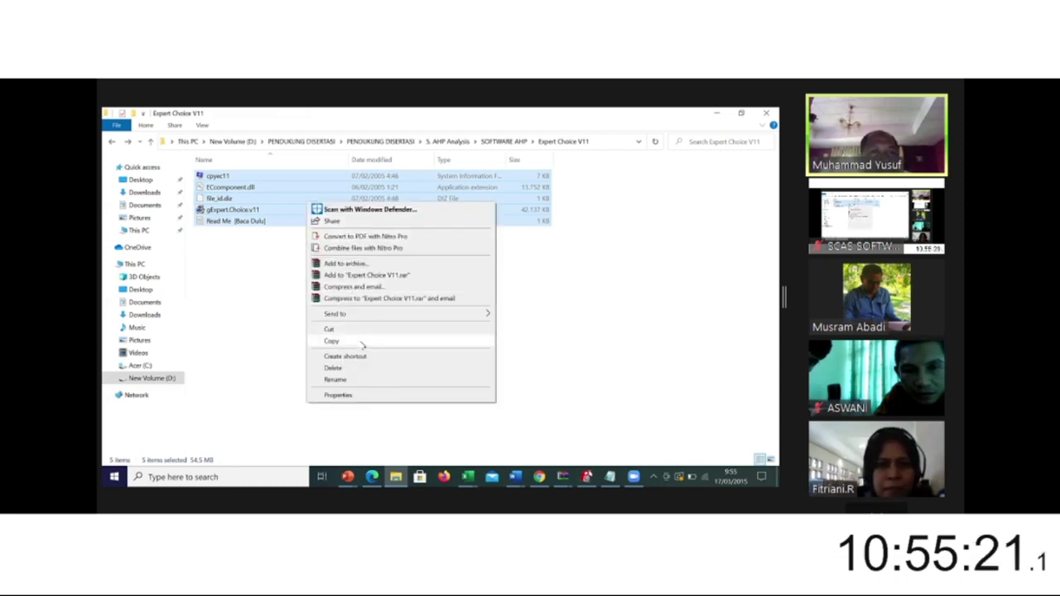
pyautogui.click(362, 340)
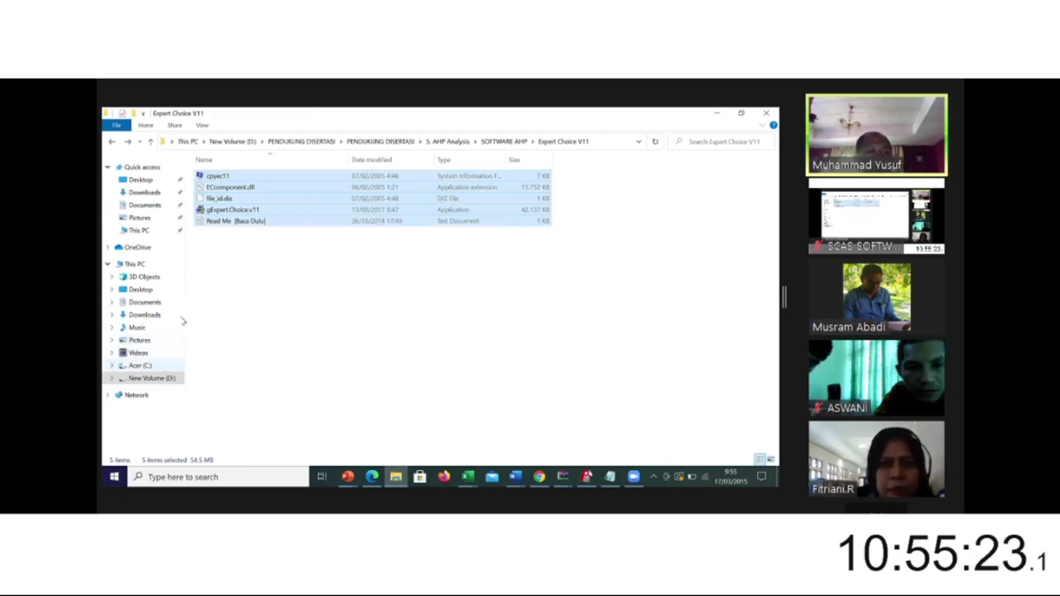
# Step: Paste the copied files into C:\Program Files (x86)\Expert Choice 11, replacing ECcomponent.dll and granting administrator permission for all current items
pyautogui.click(161, 366)
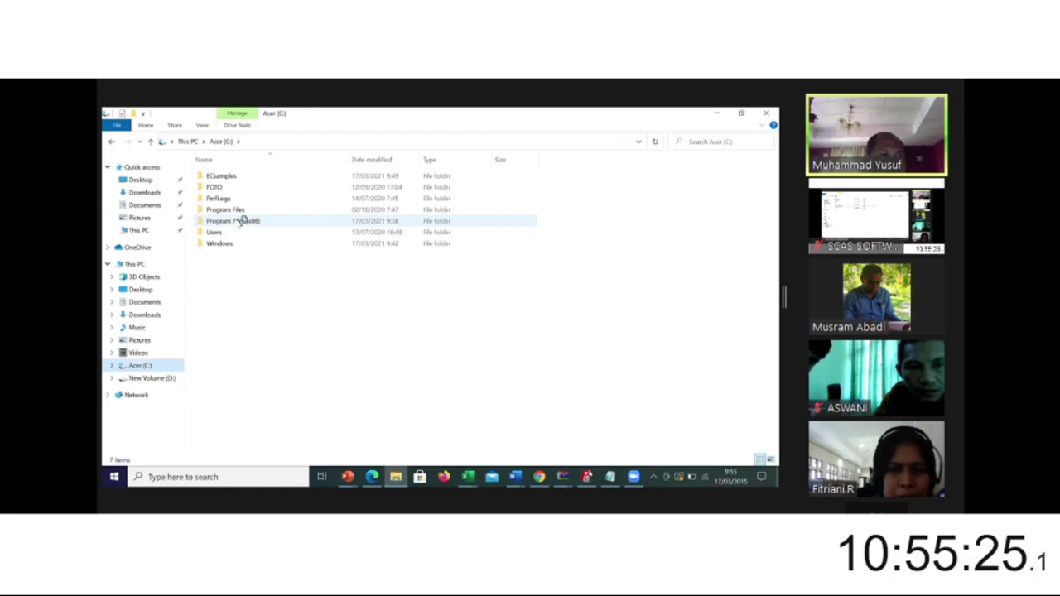
pyautogui.doubleClick(239, 221)
pyautogui.doubleClick(238, 220)
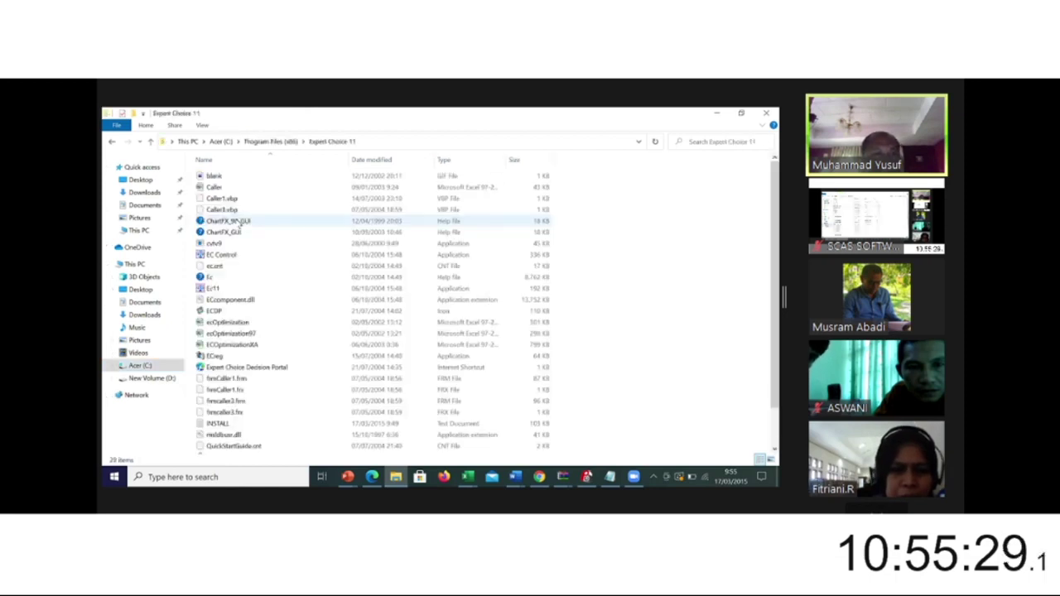
pyautogui.hotkey('ctrl', 'v')
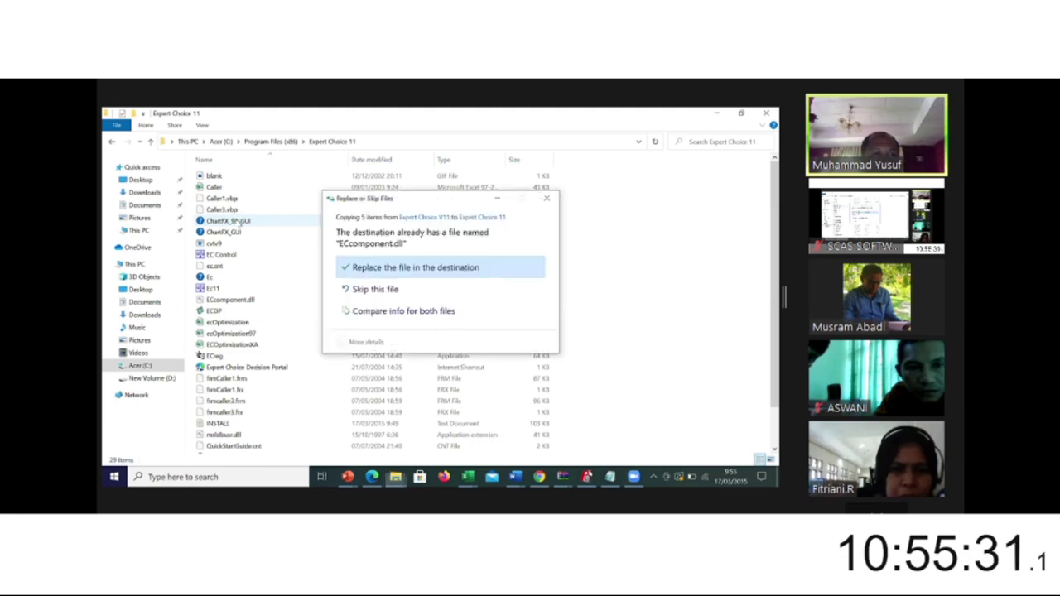
pyautogui.click(387, 268)
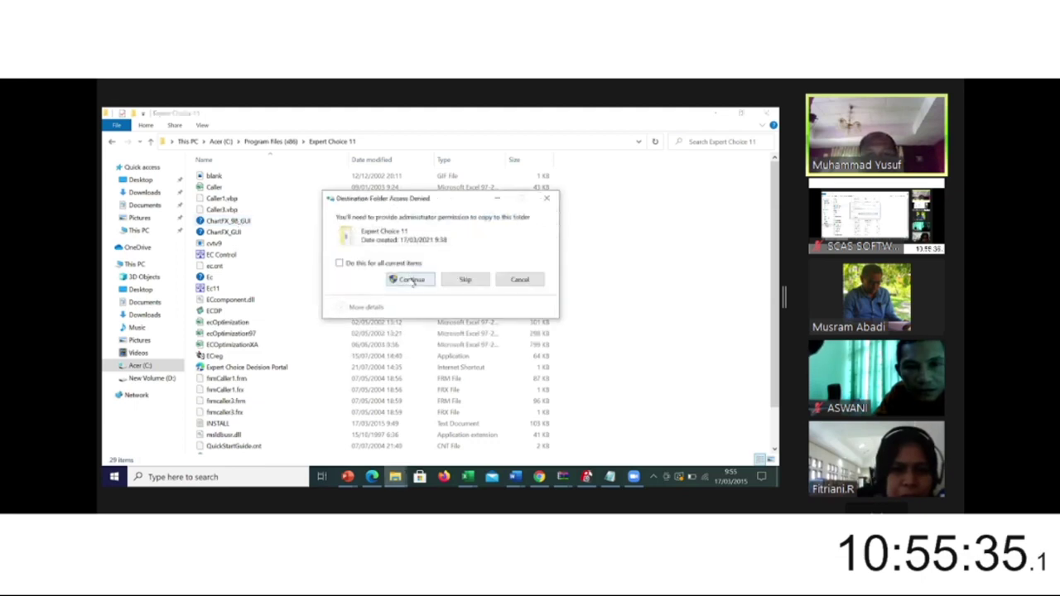
pyautogui.click(411, 280)
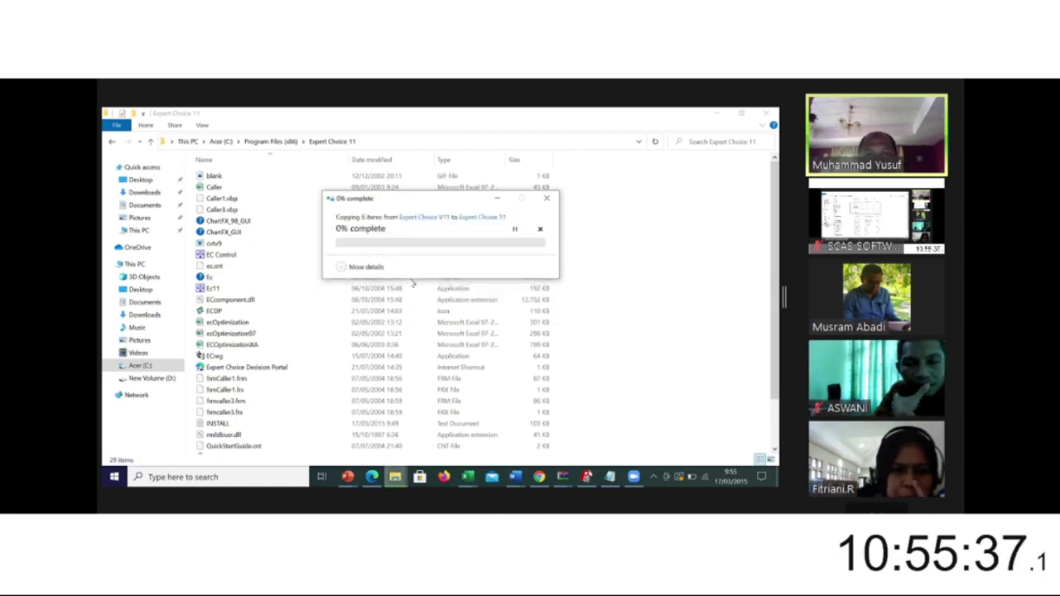
pyautogui.click(411, 280)
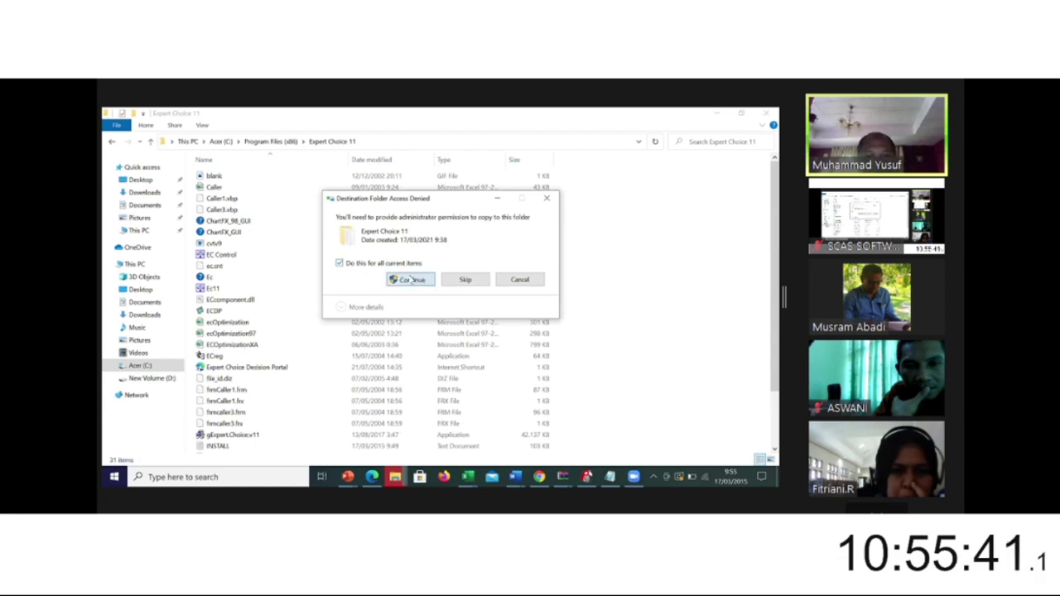
pyautogui.click(412, 280)
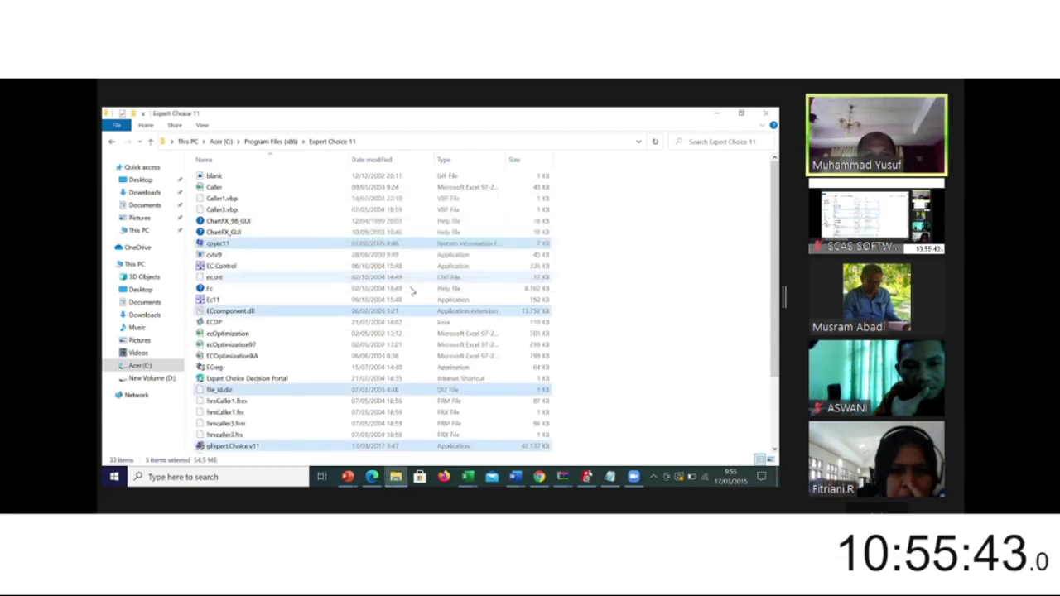
# Step: Close the Expert Choice 11 program folder, and restart Expert Choice to dismiss its Welcome dialog
pyautogui.click(639, 172)
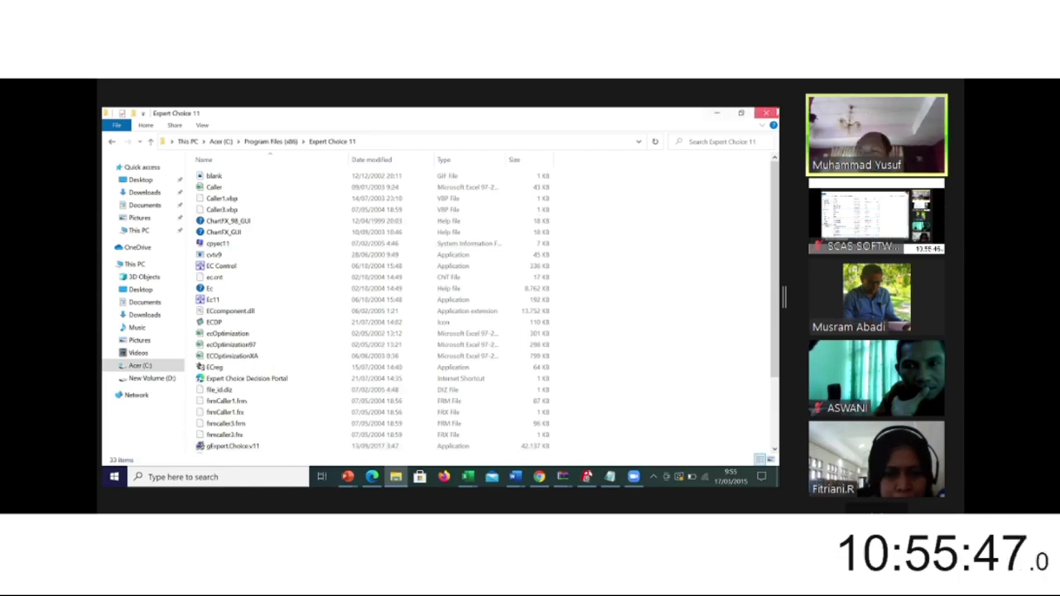
pyautogui.moveTo(749, 484)
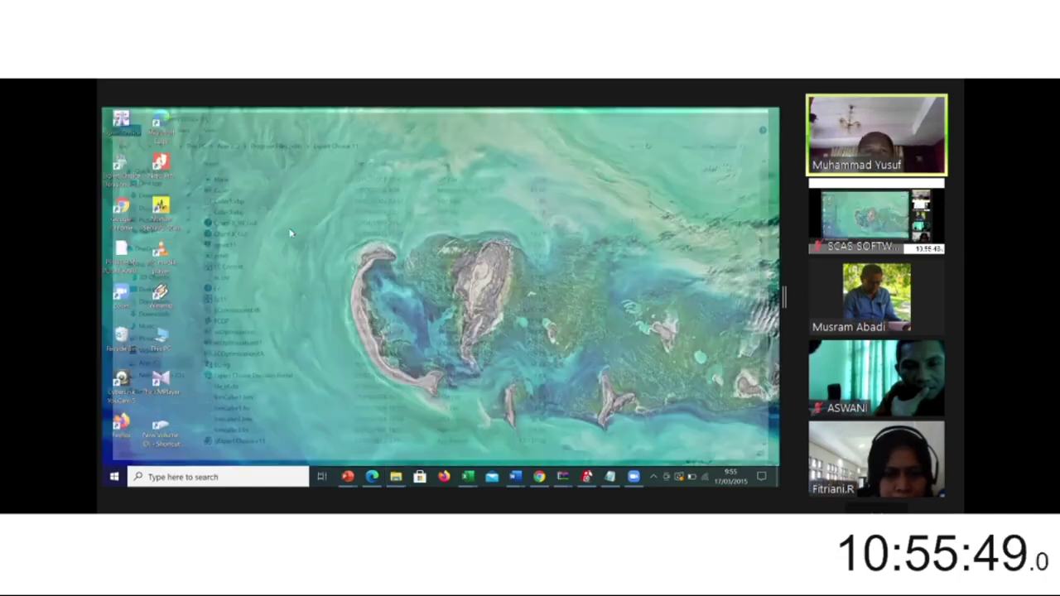
pyautogui.click(731, 485)
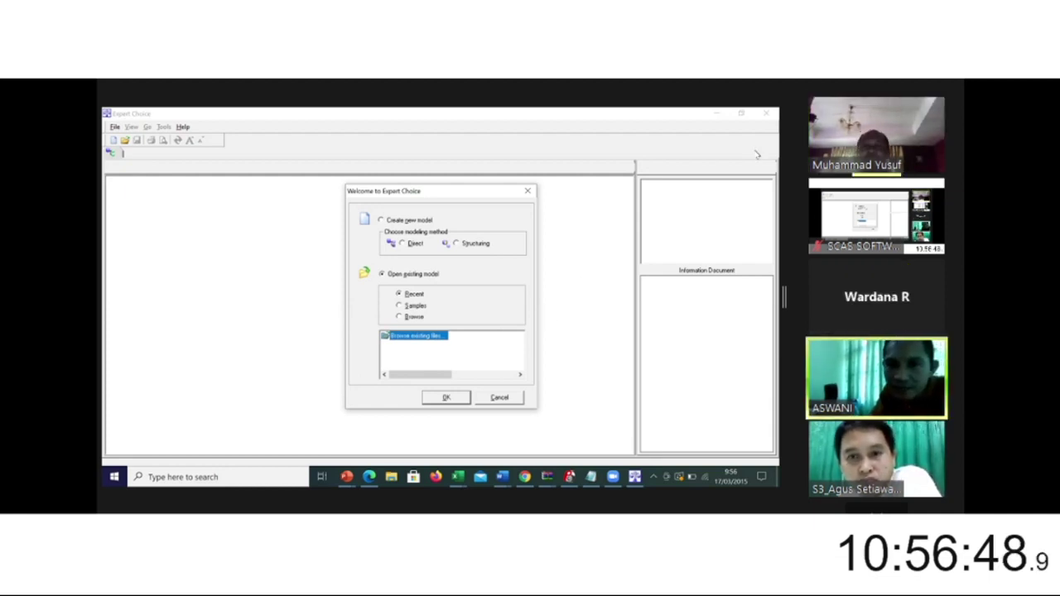
pyautogui.click(528, 191)
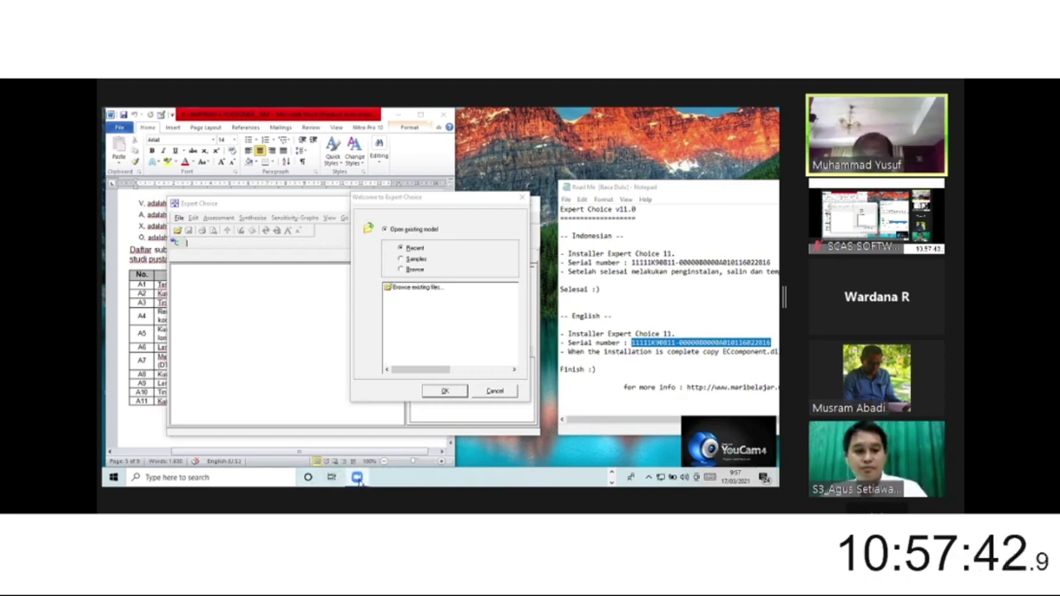
# Step: Open a new File Explorer window and browse drive D to the Expert Choice V11 folder inside 5. AHP Analysis > SOFTWARE AHP
pyautogui.press('super')
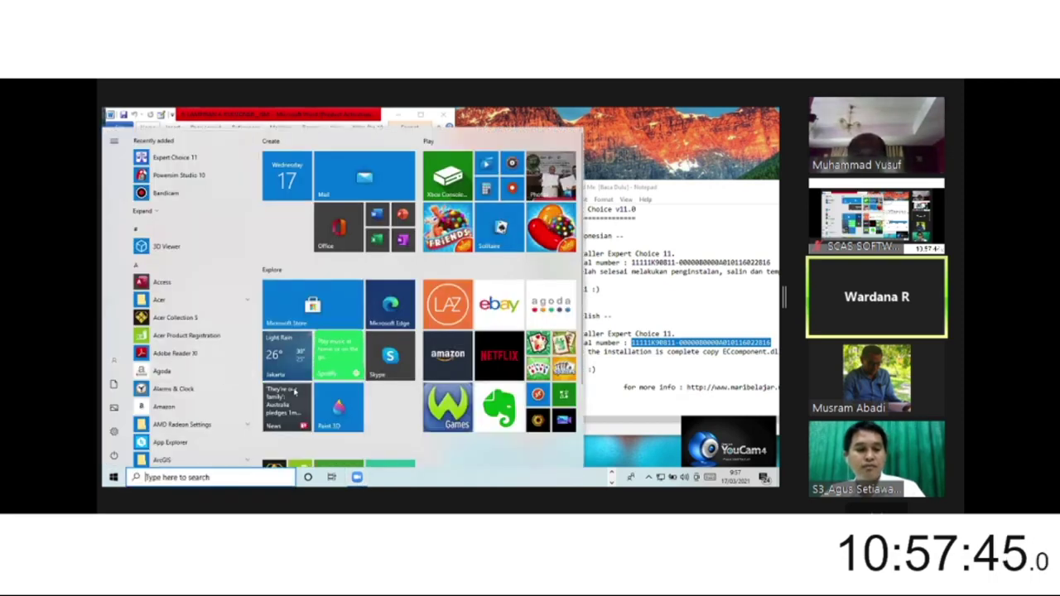
pyautogui.press('super+e')
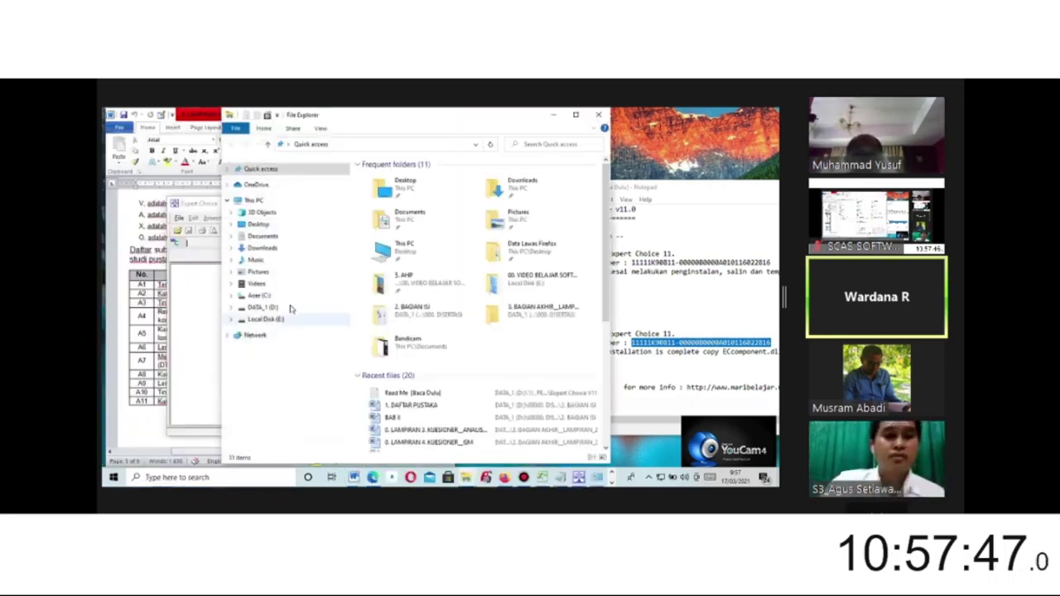
pyautogui.click(271, 308)
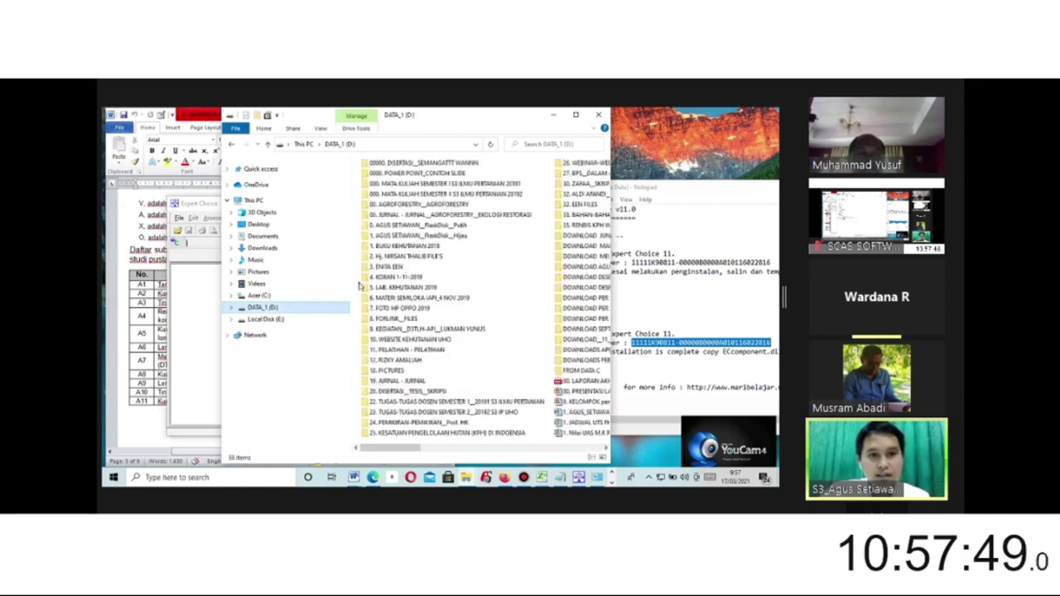
pyautogui.doubleClick(410, 349)
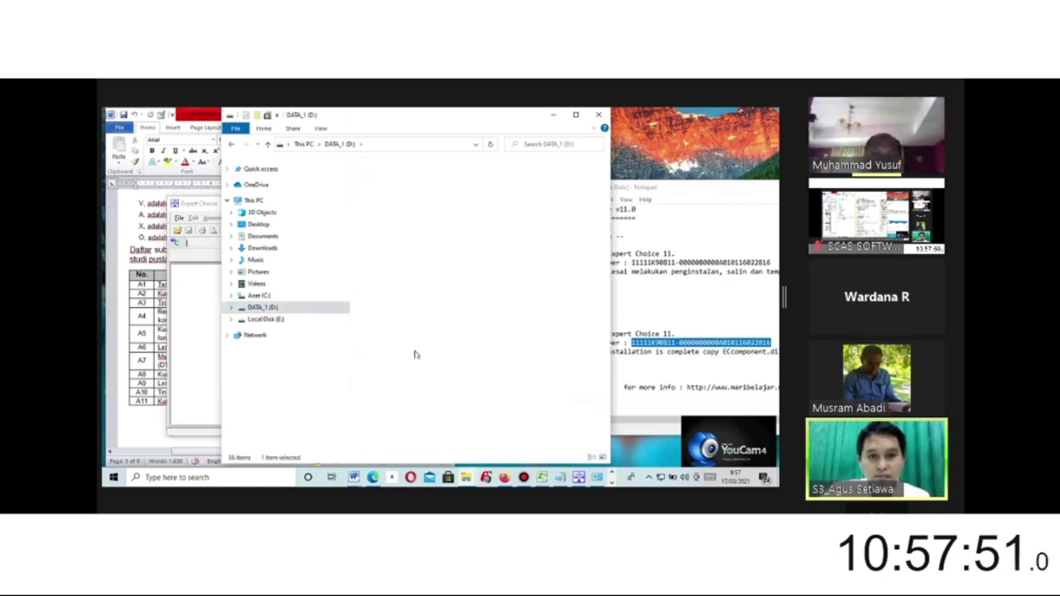
pyautogui.doubleClick(381, 182)
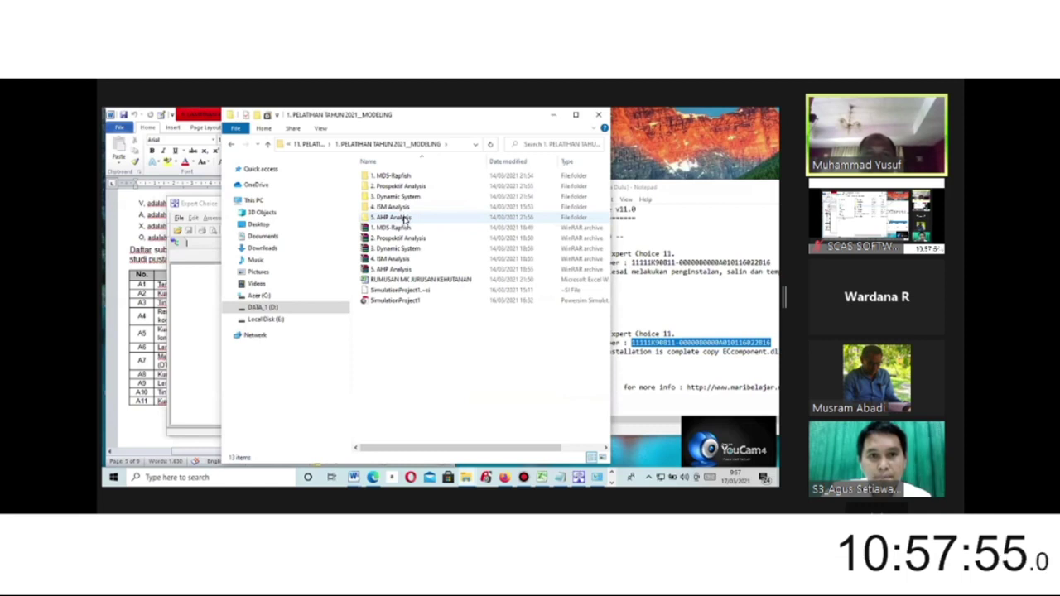
pyautogui.doubleClick(405, 218)
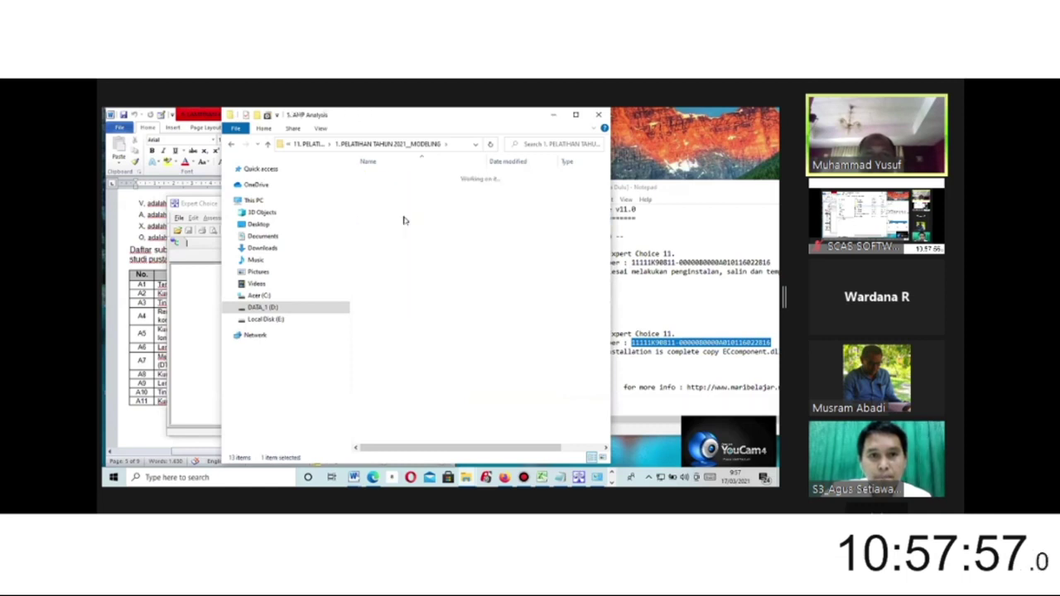
pyautogui.doubleClick(407, 198)
pyautogui.doubleClick(407, 199)
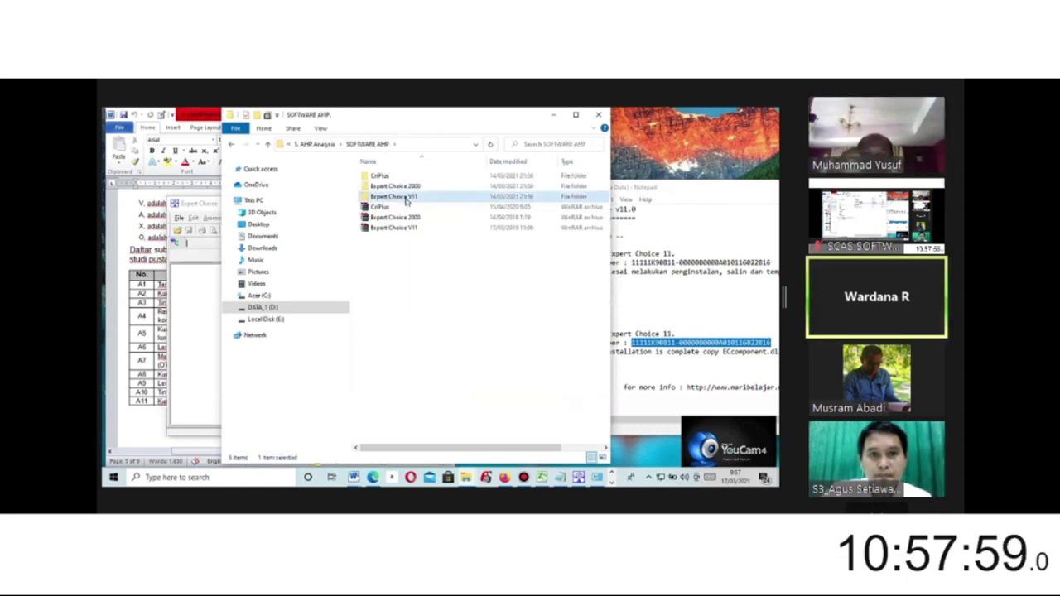
# Step: Select all five files in the Expert Choice V11 folder, including ECcomponent.dll, and copy them
pyautogui.moveTo(456, 250); pyautogui.dragTo(384, 179)
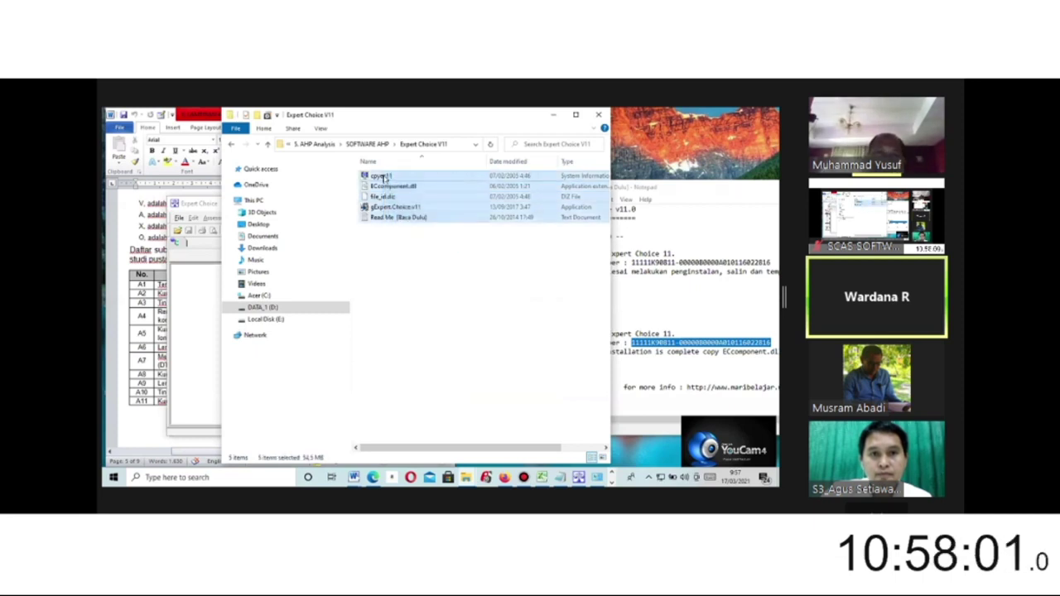
pyautogui.rightClick(382, 176)
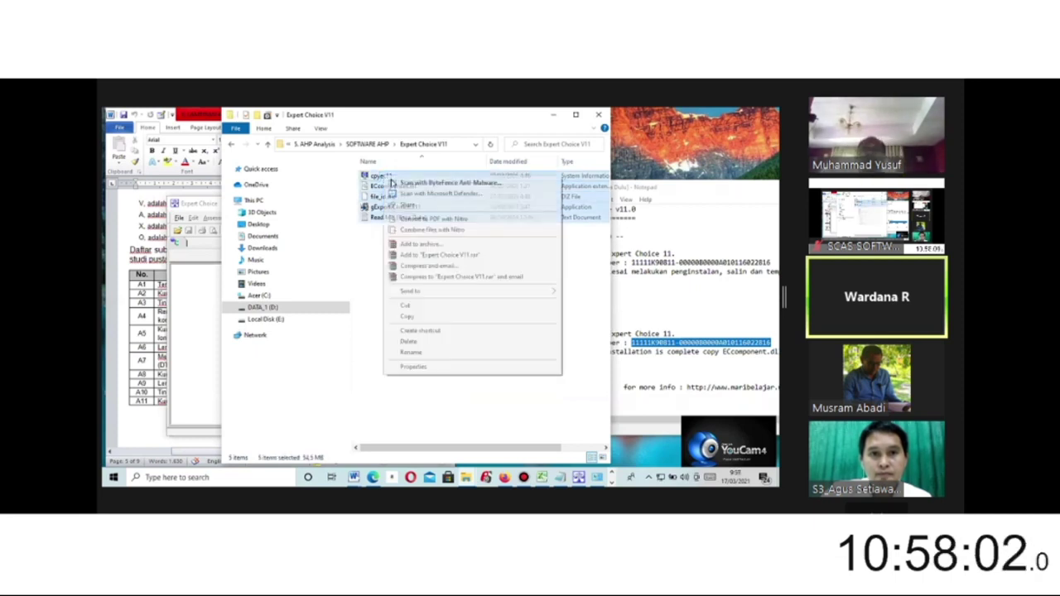
pyautogui.click(414, 318)
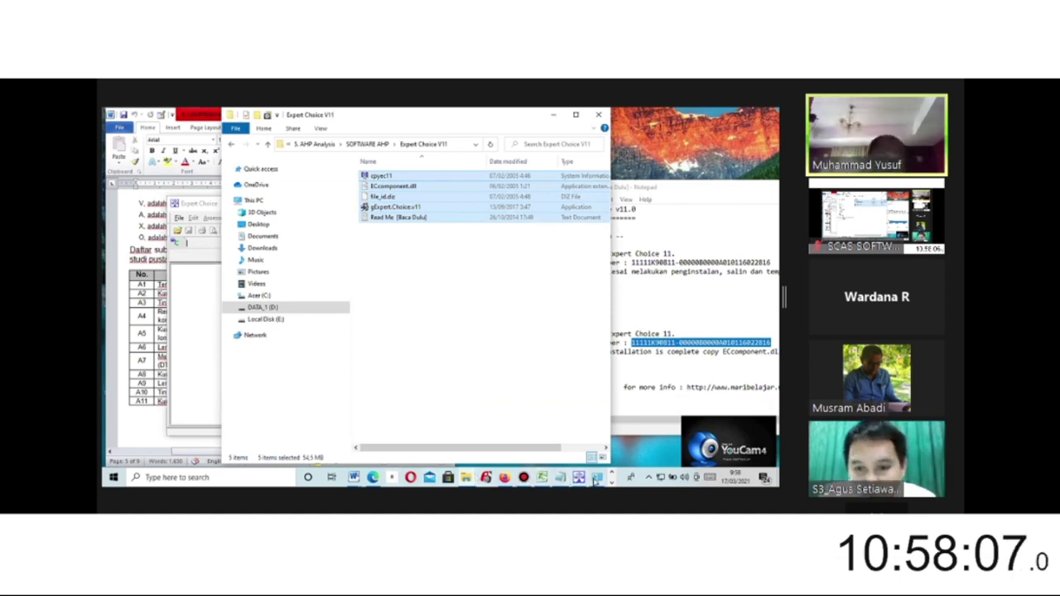
# Step: Paste the five files into C:\Program Files (x86)\Expert Choice 11 again, replacing ECcomponent.dll and granting administrator permission for all current items
pyautogui.click(560, 480)
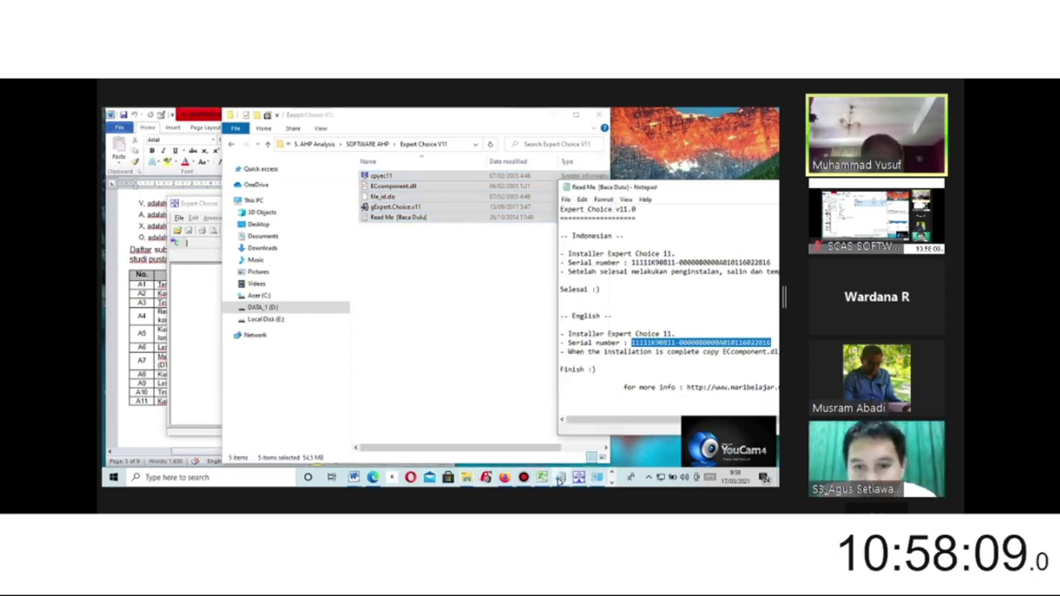
pyautogui.click(467, 478)
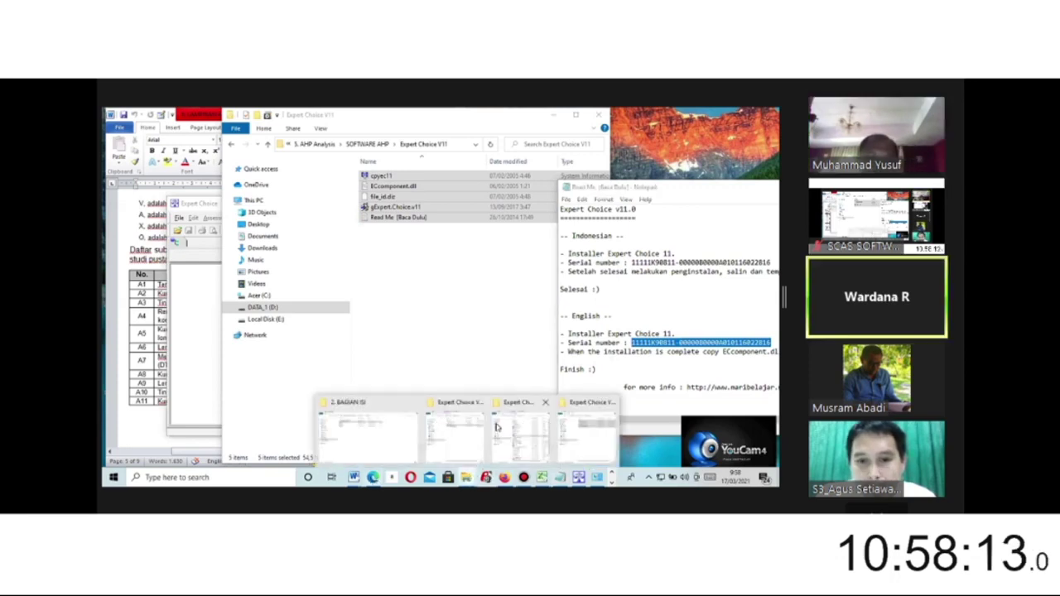
pyautogui.click(503, 431)
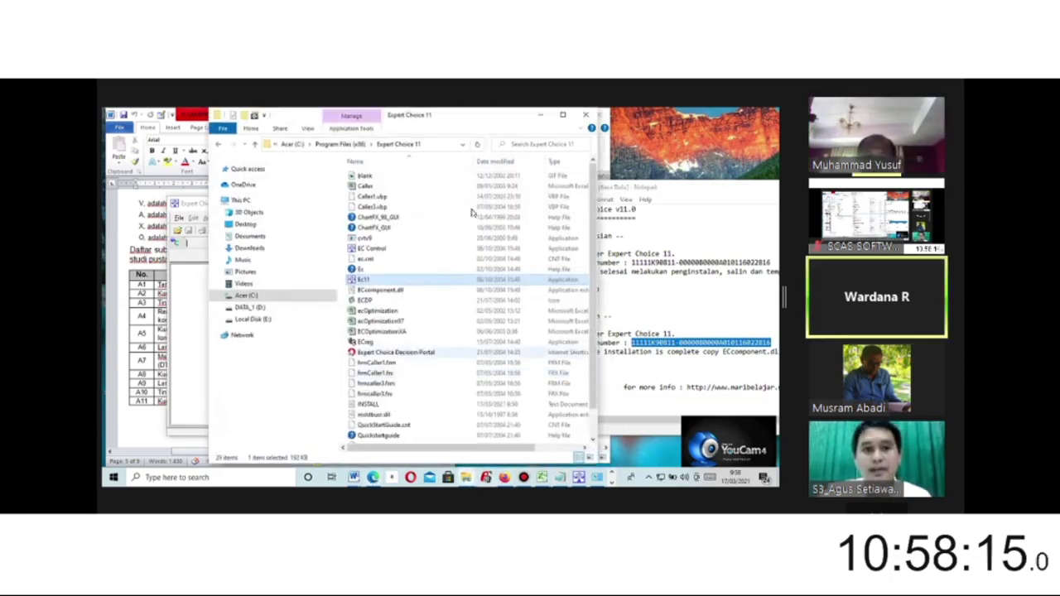
pyautogui.click(562, 115)
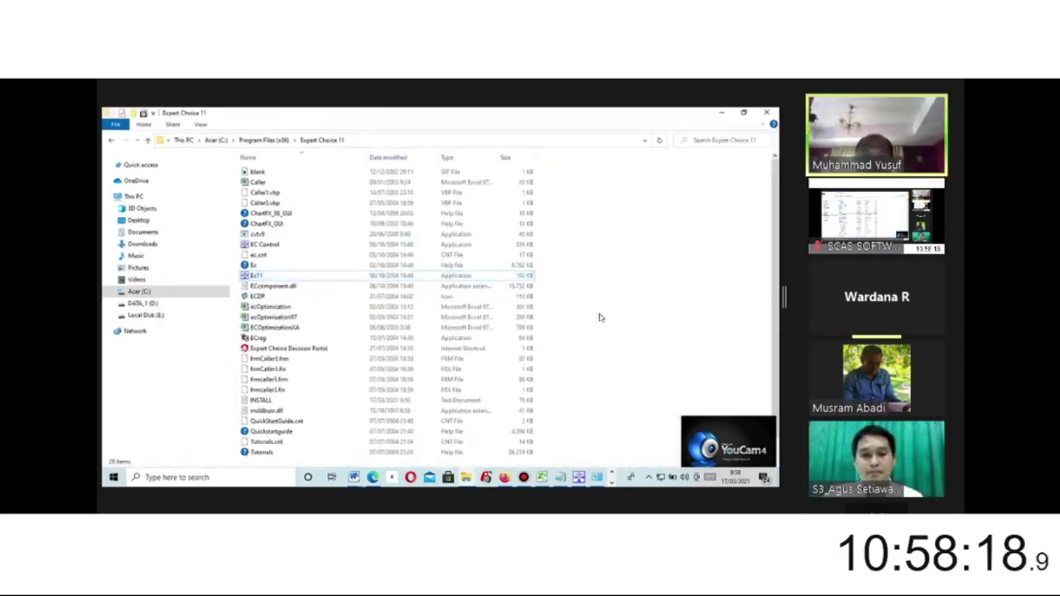
pyautogui.hotkey('ctrl', 'v')
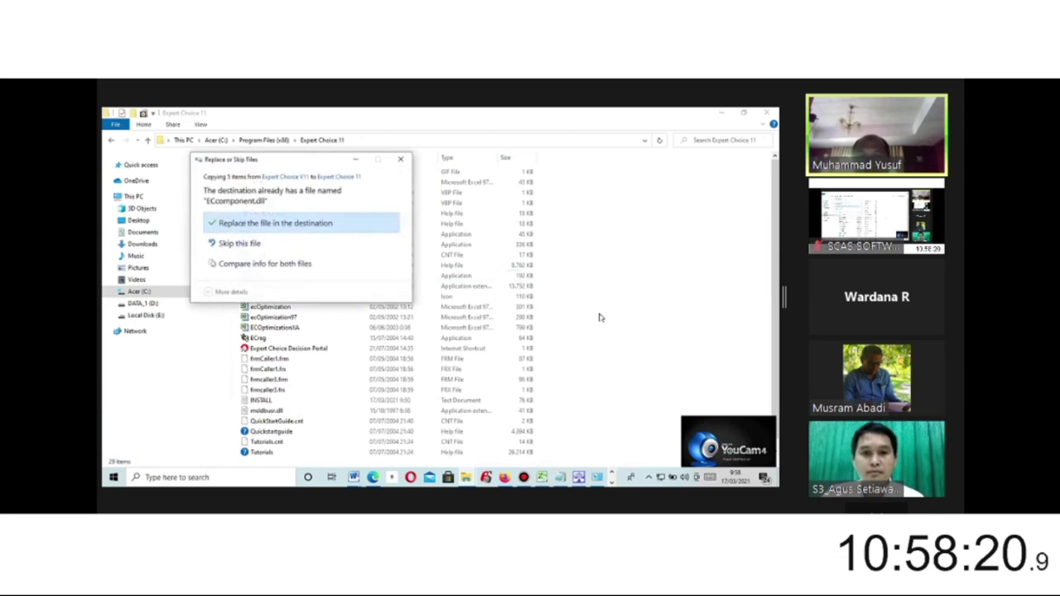
pyautogui.click(282, 226)
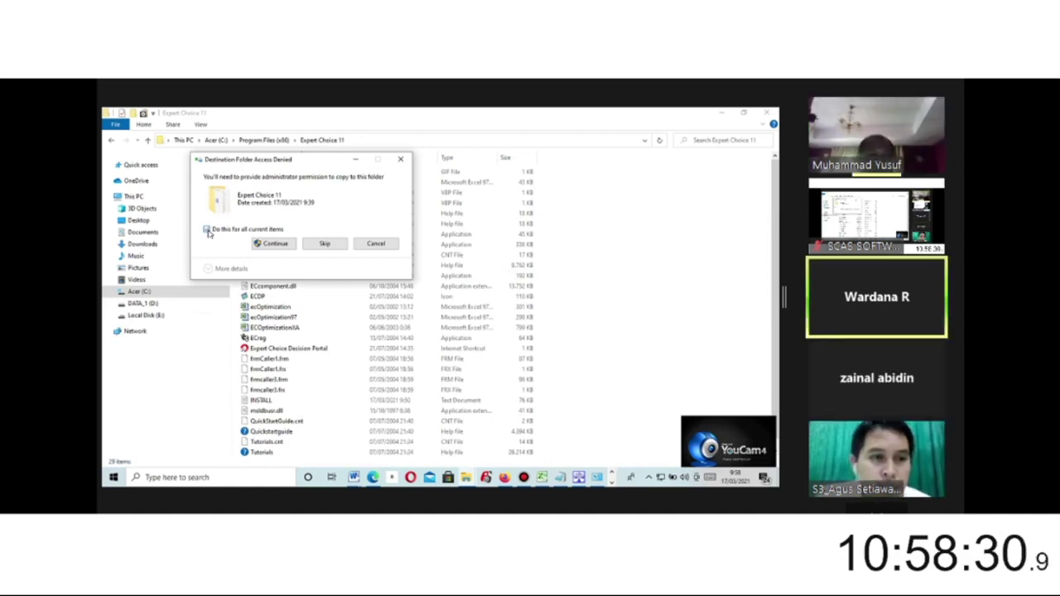
pyautogui.click(207, 230)
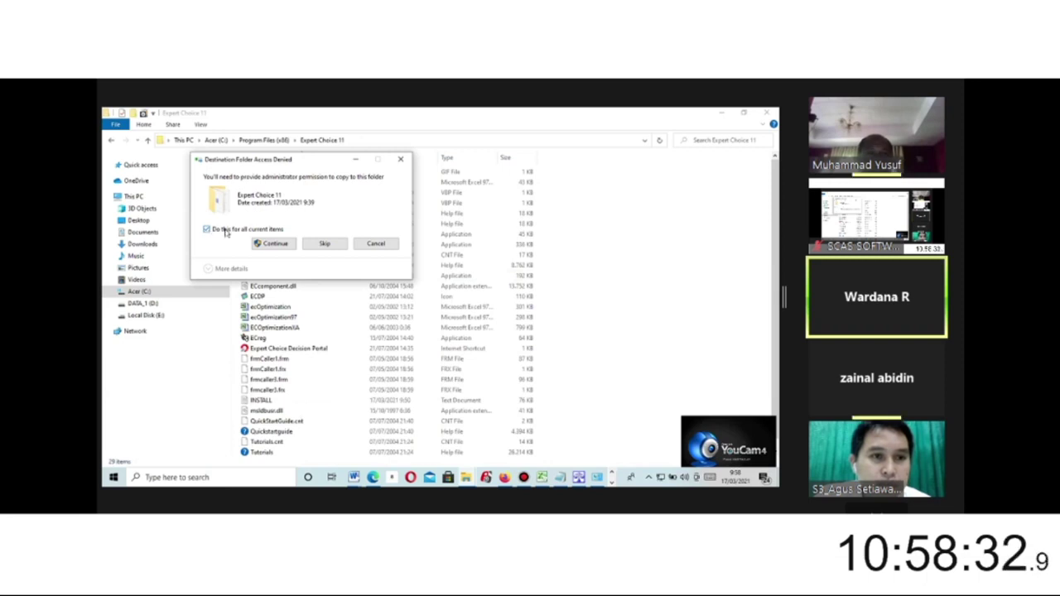
pyautogui.click(275, 245)
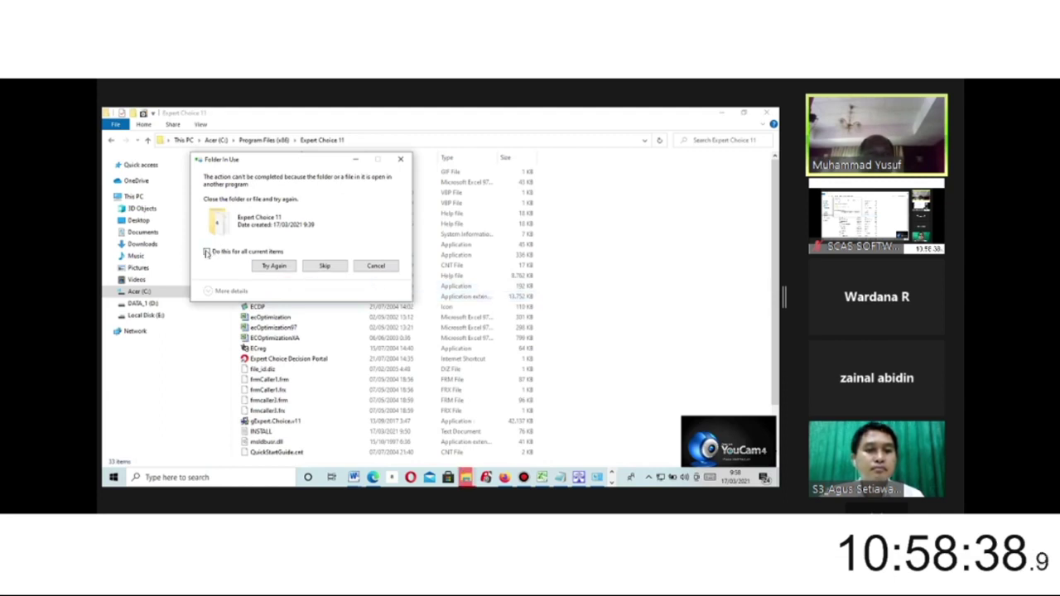
# Step: Close the running Expert Choice program and retry the blocked file copy, applying the choice to all current items
pyautogui.click(207, 253)
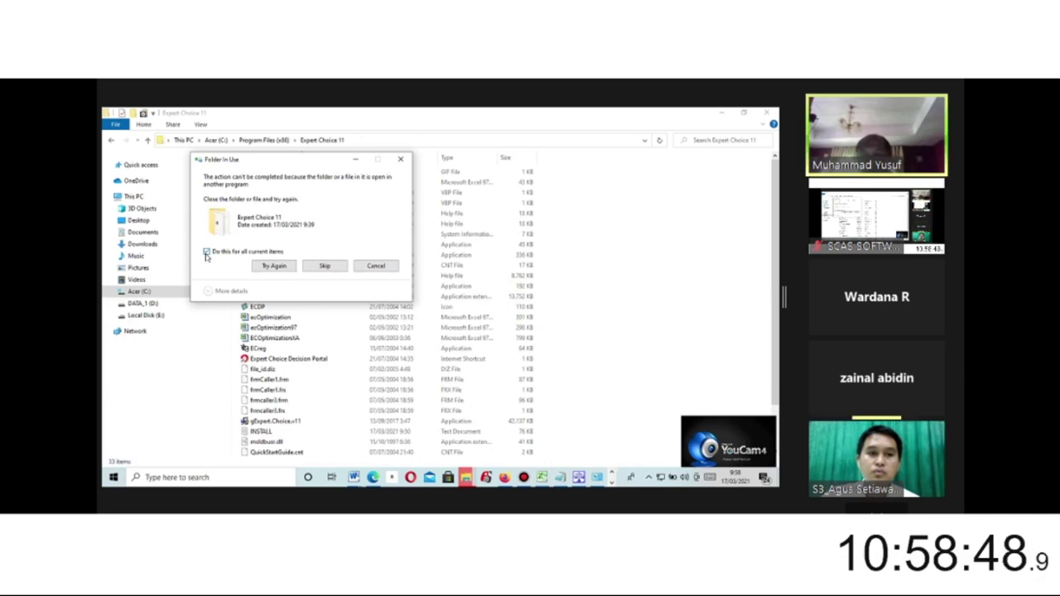
pyautogui.click(579, 478)
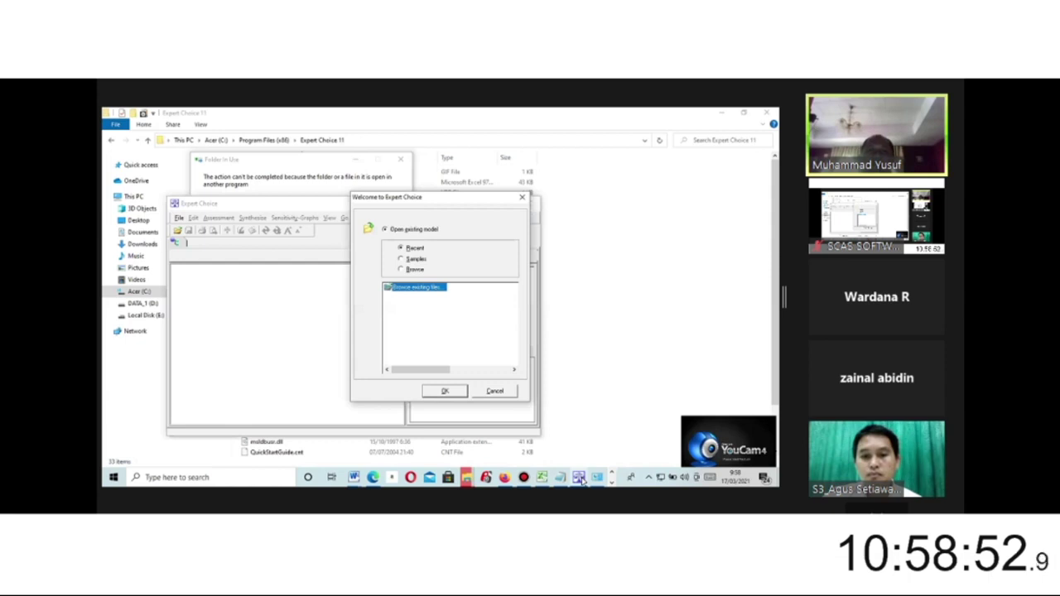
pyautogui.click(522, 199)
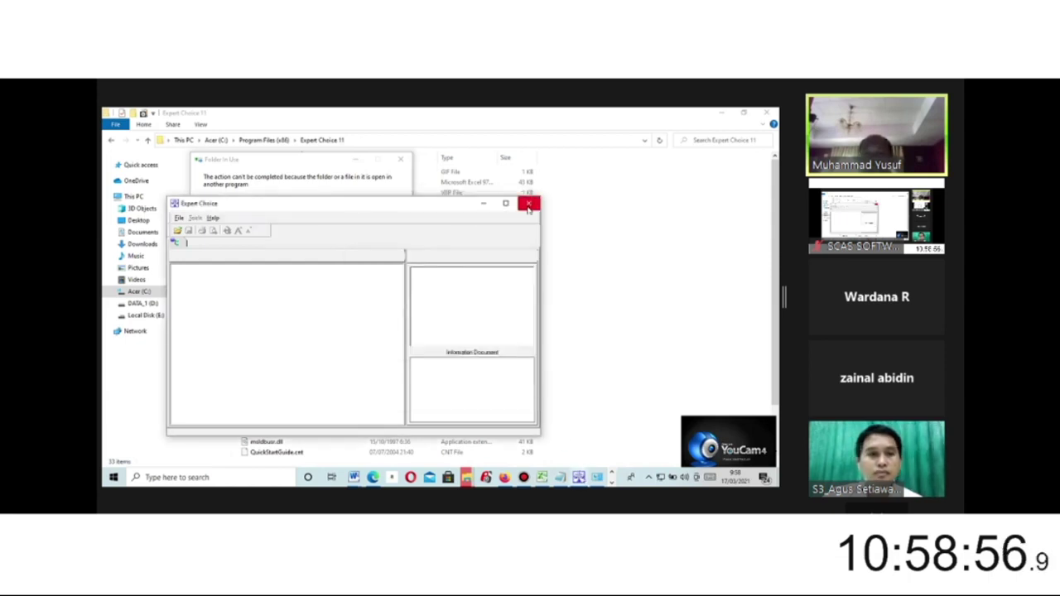
pyautogui.click(528, 206)
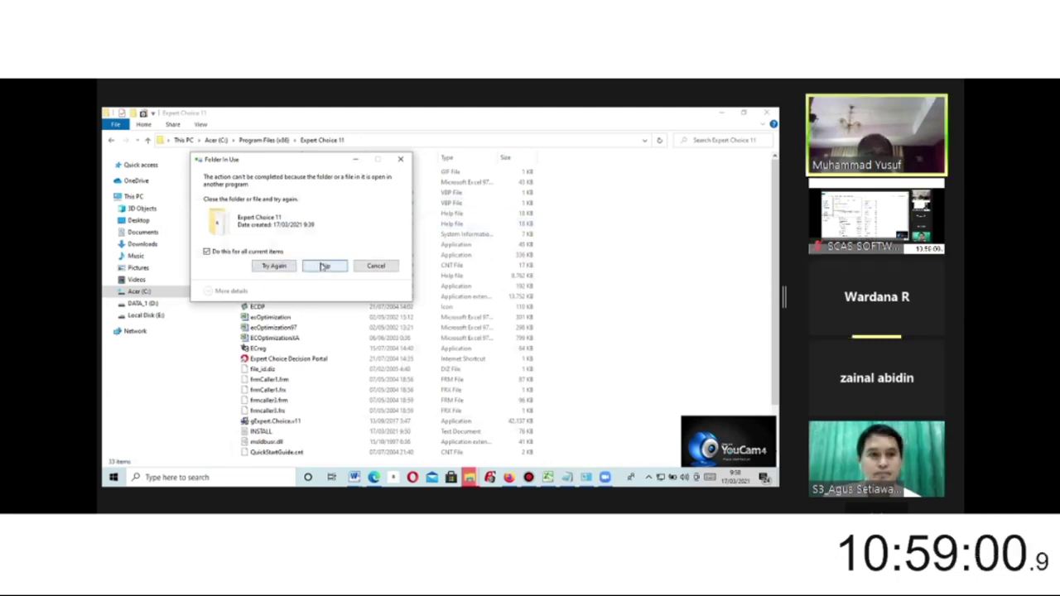
pyautogui.click(274, 266)
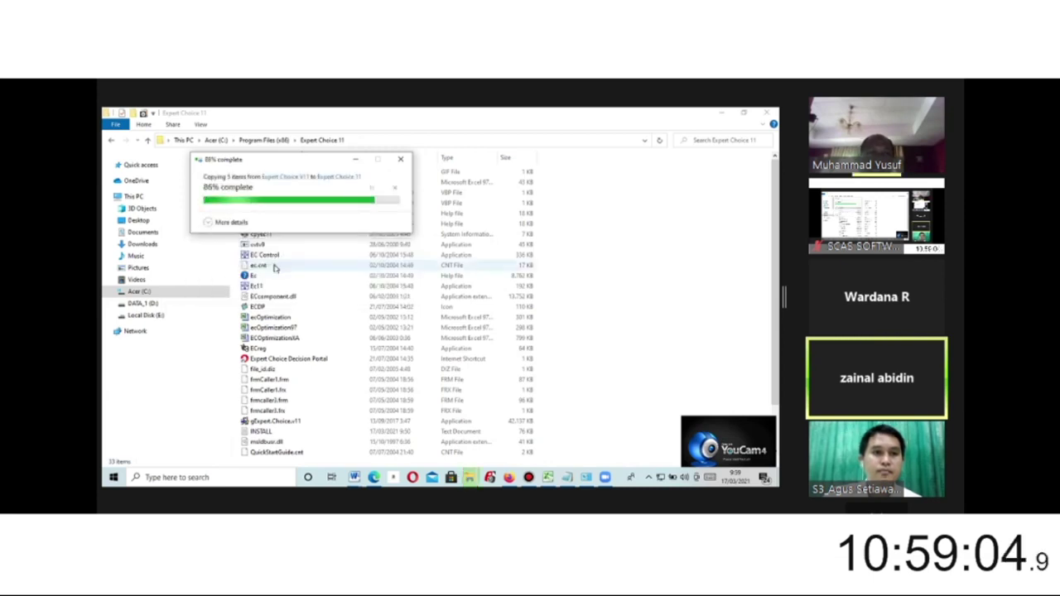
# Step: Minimise the program folder window, launch Expert Choice 11 to test its activation, and dismiss the Expired dialog
pyautogui.click(602, 282)
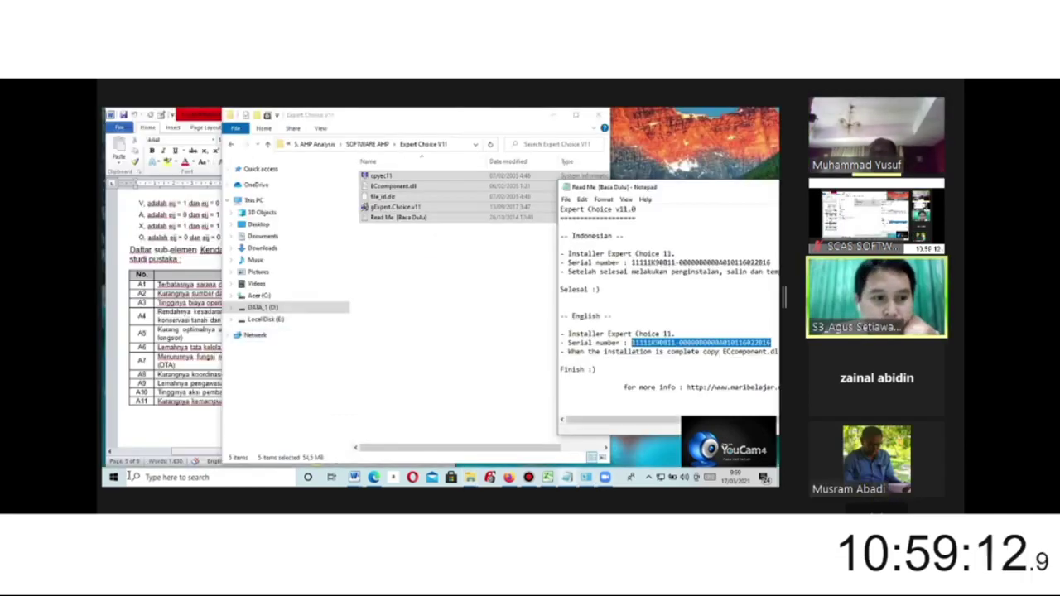
pyautogui.click(721, 112)
pyautogui.press('super')
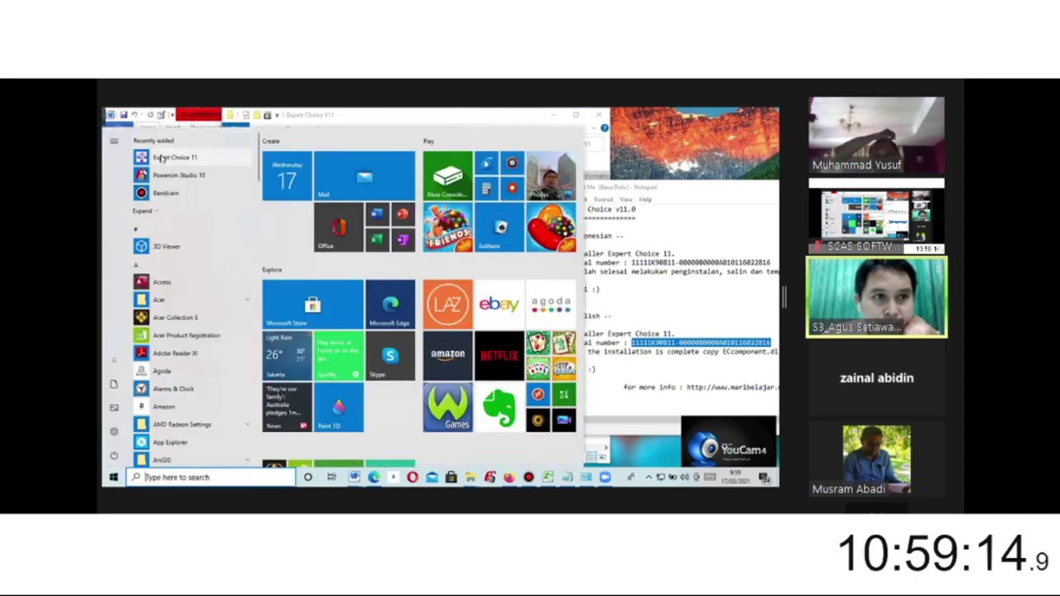
pyautogui.rightClick(159, 157)
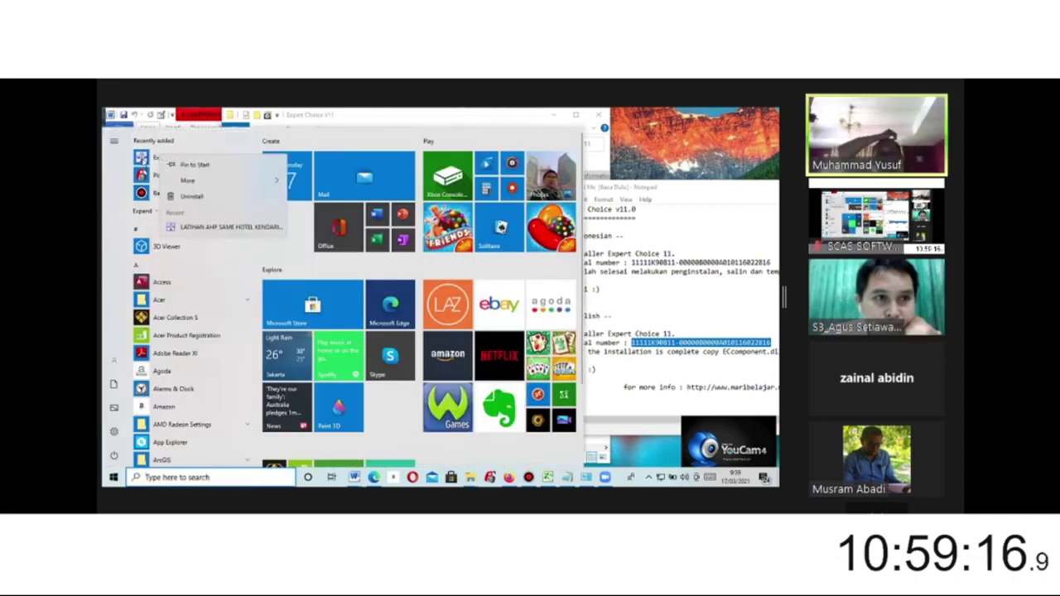
pyautogui.press('Escape')
pyautogui.press('Escape')
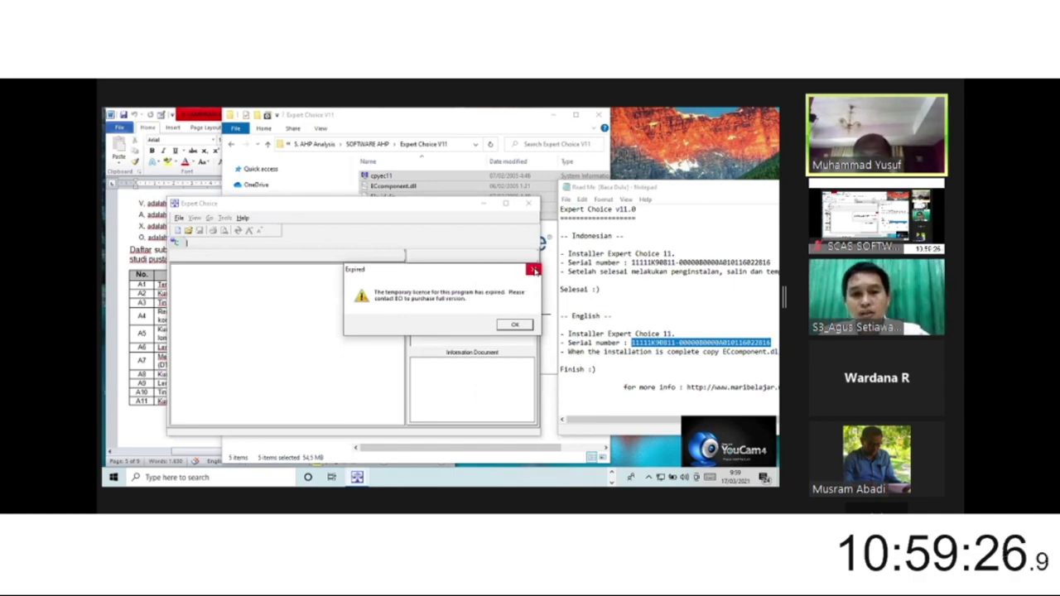
pyautogui.click(534, 271)
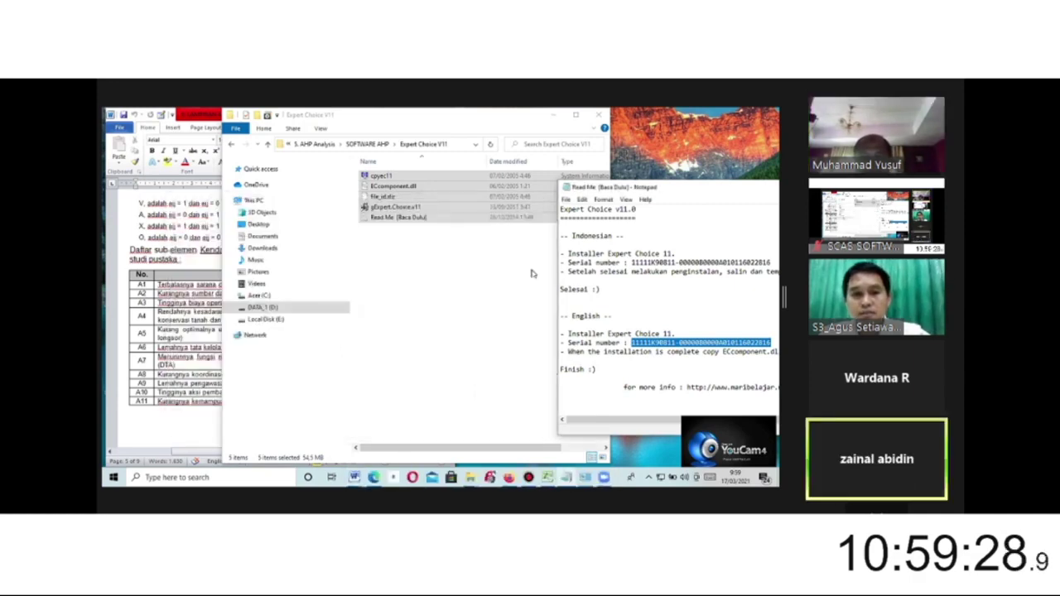
# Step: Set the Windows system date back to 17 March 2015 and accept the date and time settings
pyautogui.click(166, 478)
pyautogui.write('cont')
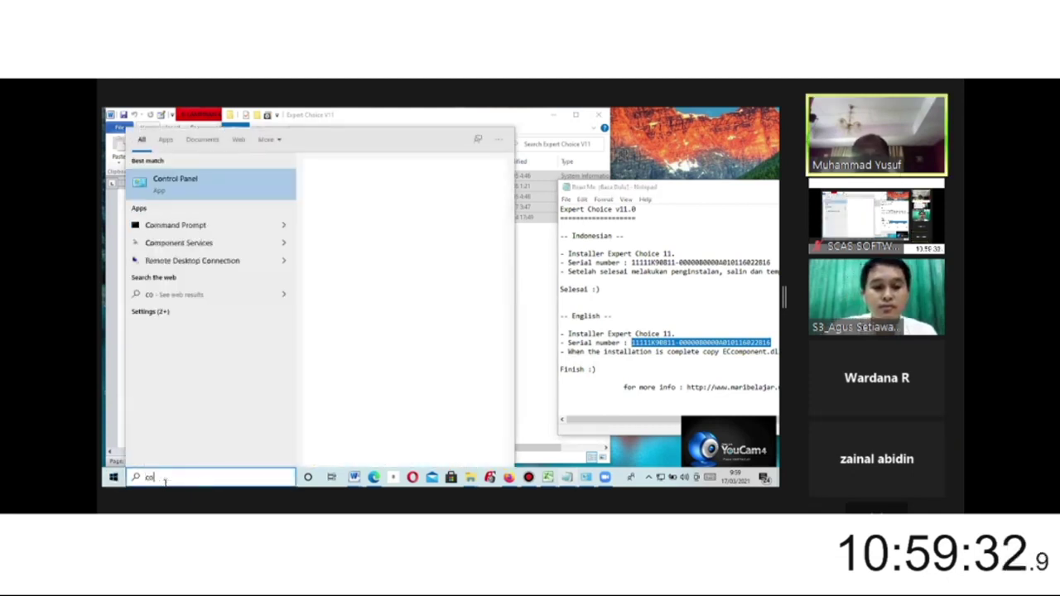
pyautogui.click(184, 183)
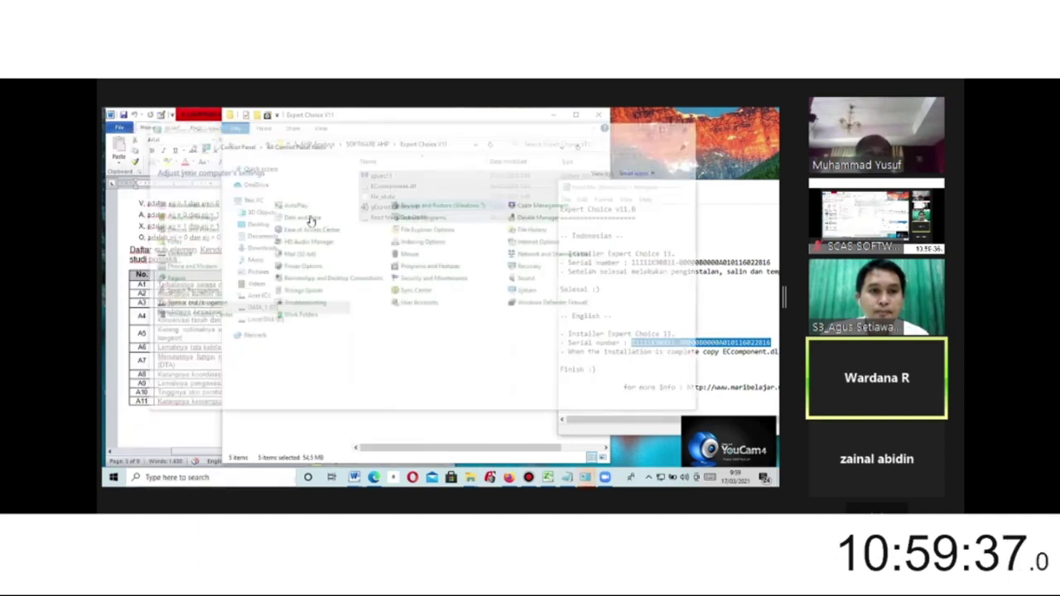
pyautogui.click(318, 218)
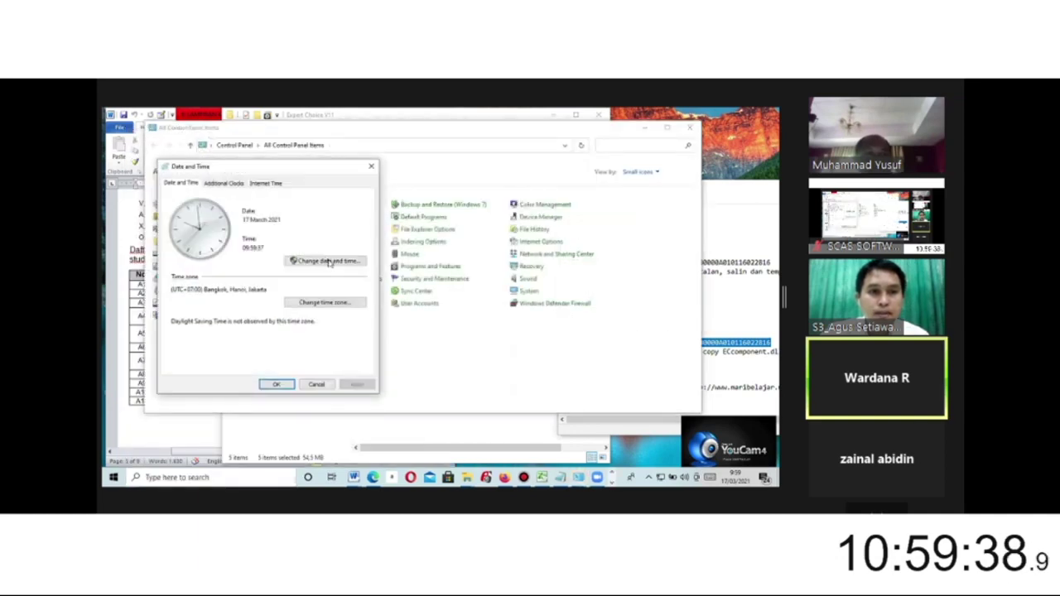
pyautogui.click(330, 262)
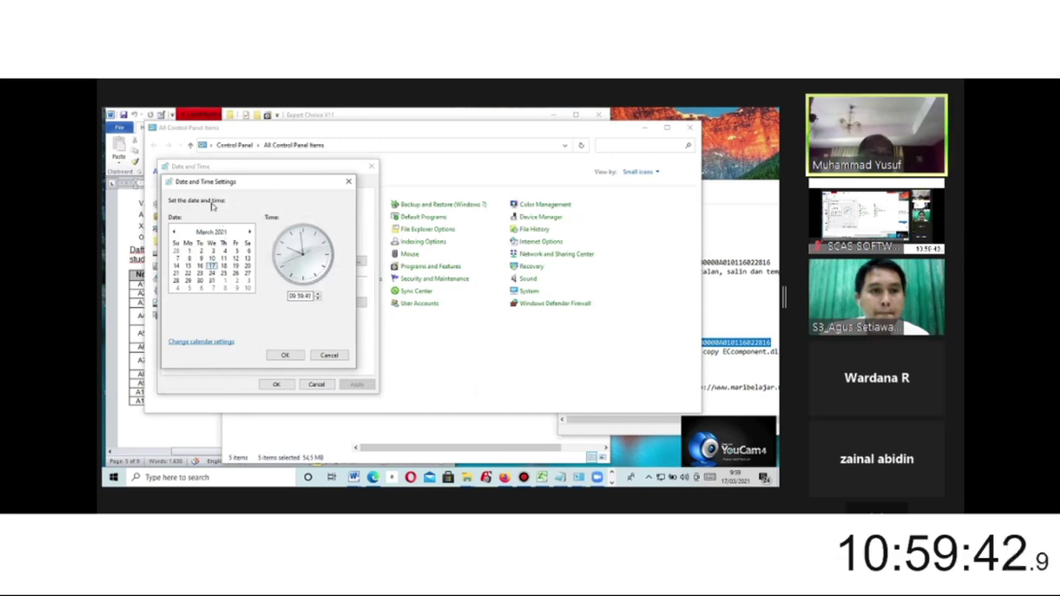
pyautogui.click(212, 232)
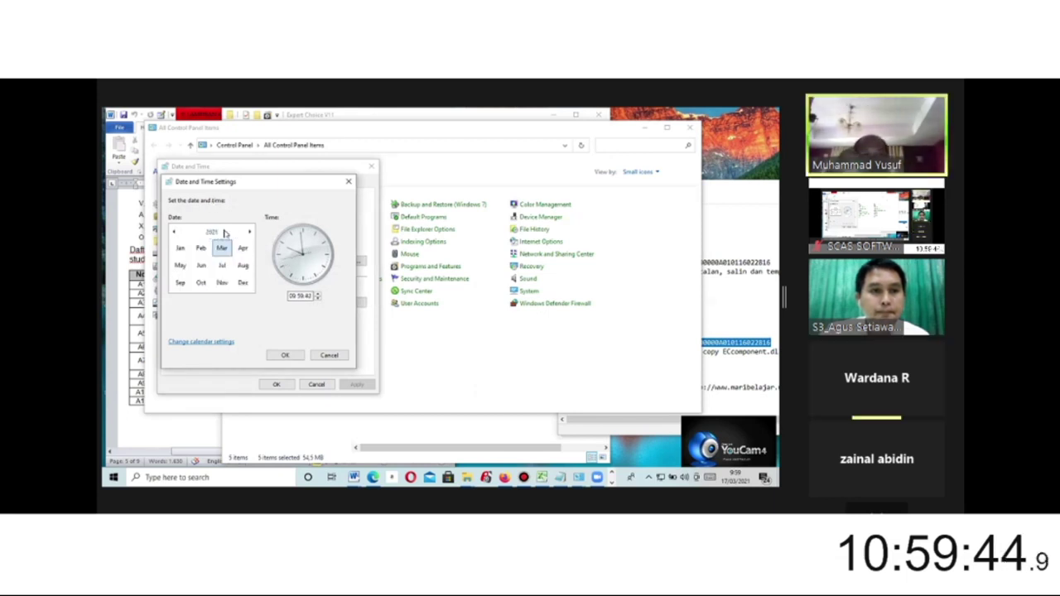
pyautogui.click(216, 233)
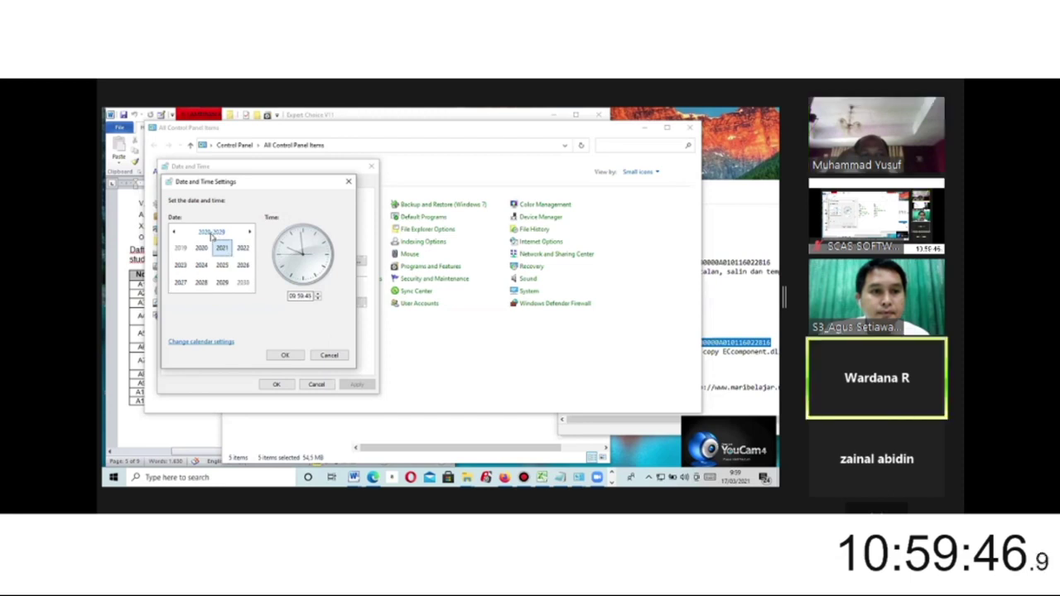
pyautogui.click(182, 248)
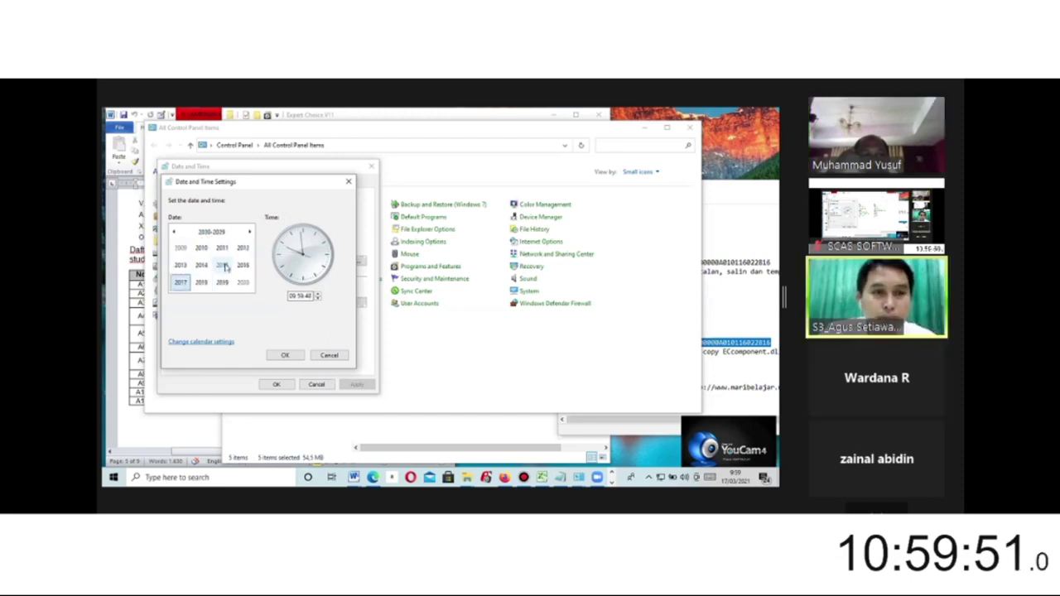
pyautogui.click(224, 265)
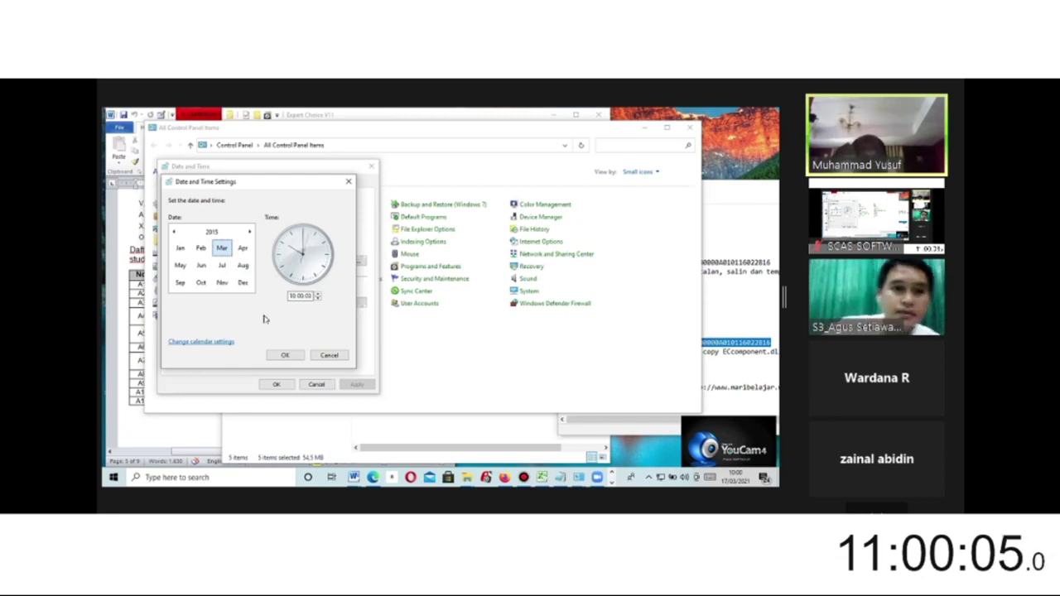
pyautogui.click(285, 357)
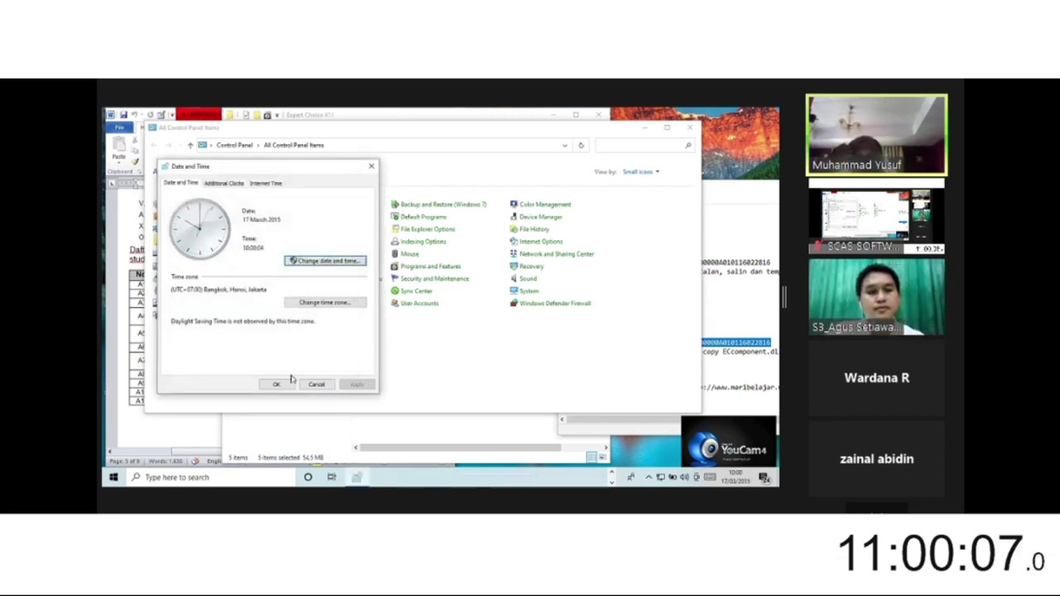
pyautogui.click(278, 385)
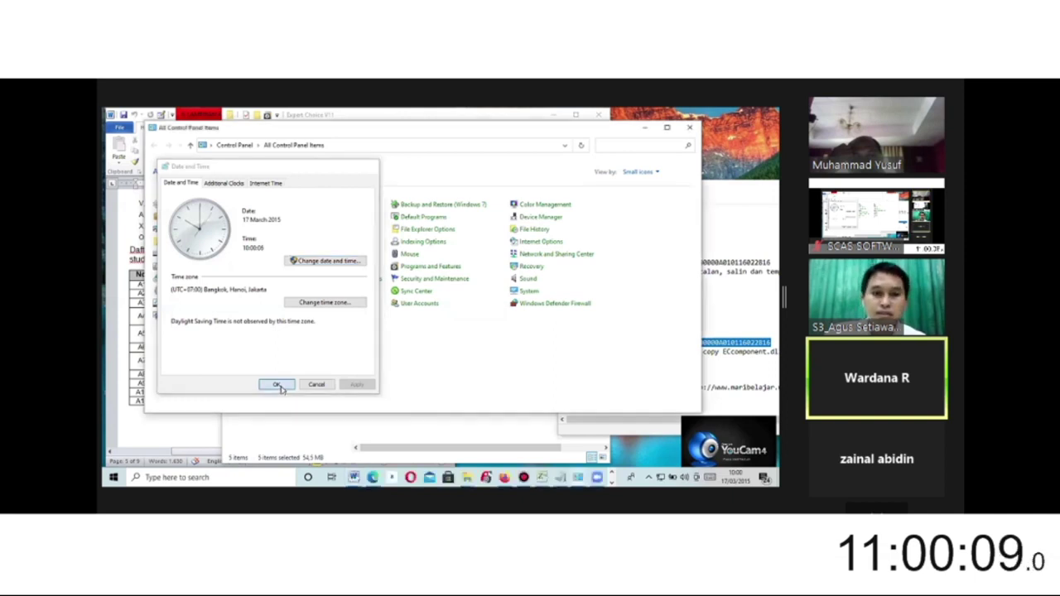
# Step: Launch Expert Choice 11 and start creating a new model with the Direct modeling method
pyautogui.click(114, 477)
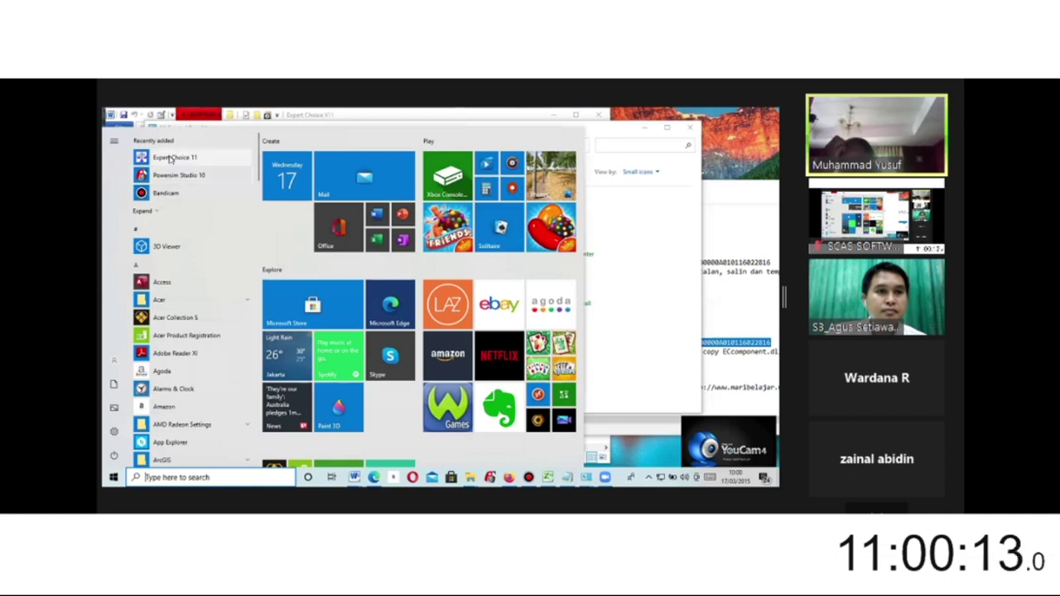
pyautogui.click(170, 159)
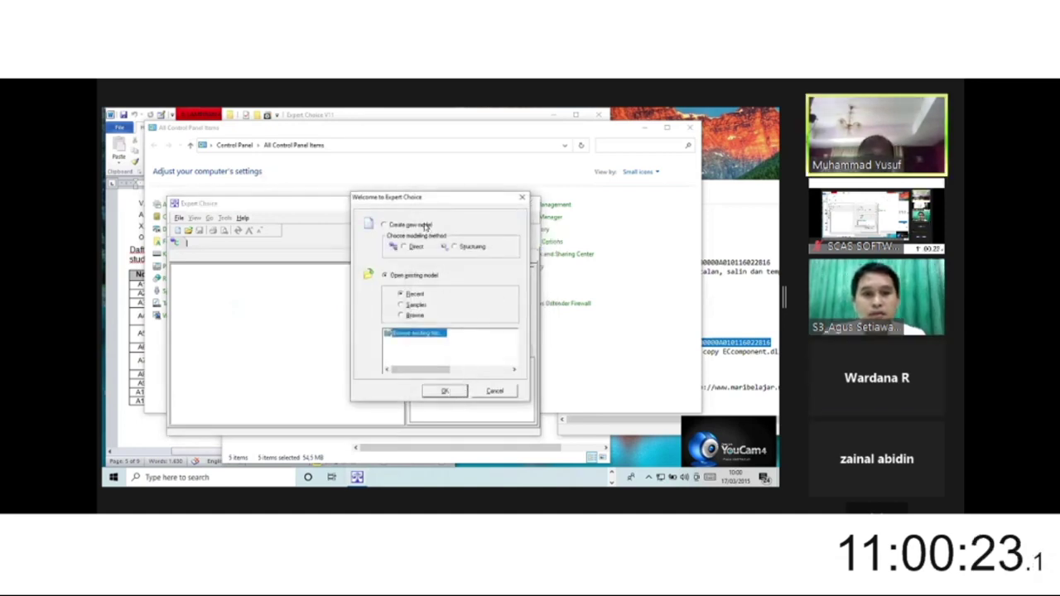
pyautogui.click(414, 246)
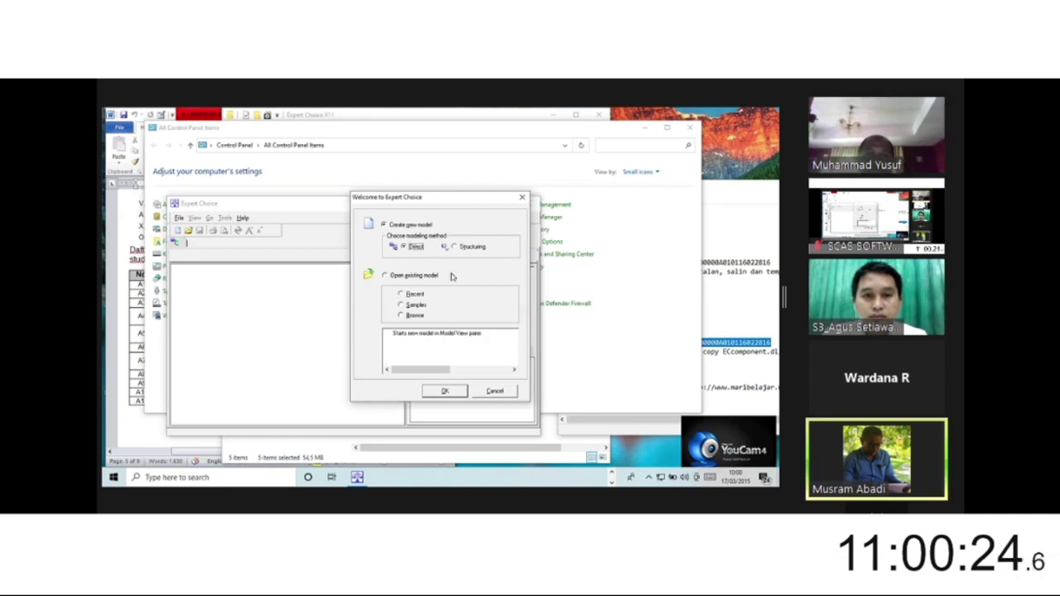
pyautogui.click(447, 392)
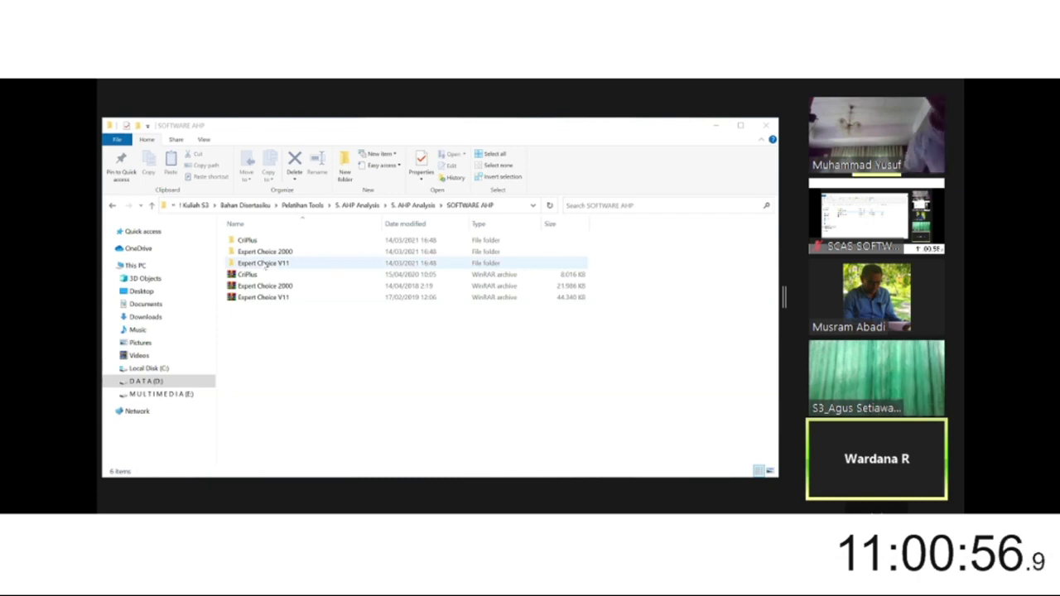
# Step: Run the gExpert.Choice.v11 installer from the Expert Choice V11 folder inside SOFTWARE AHP
pyautogui.doubleClick(265, 264)
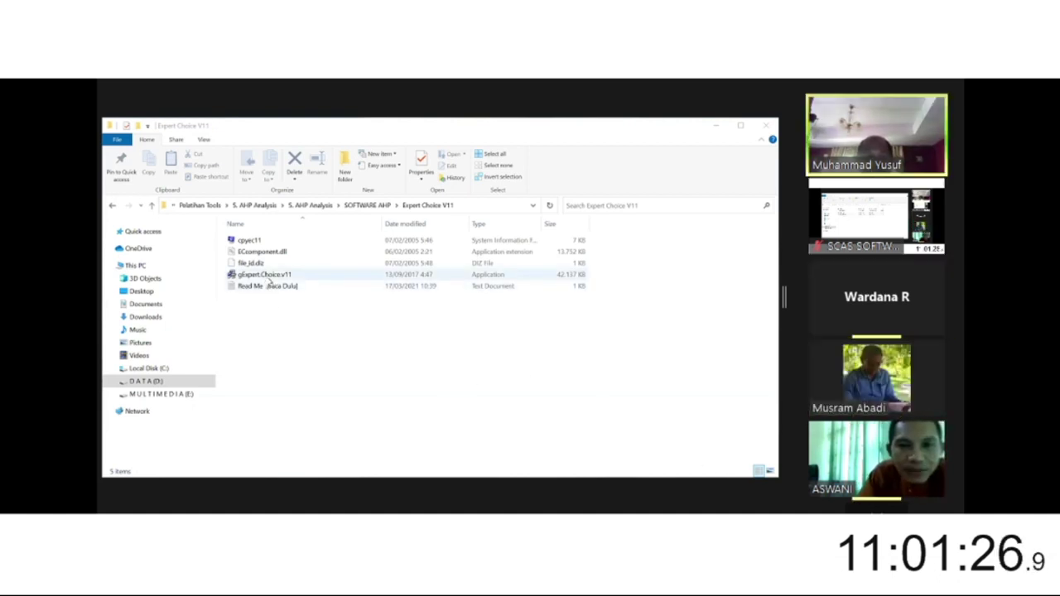
pyautogui.click(270, 281)
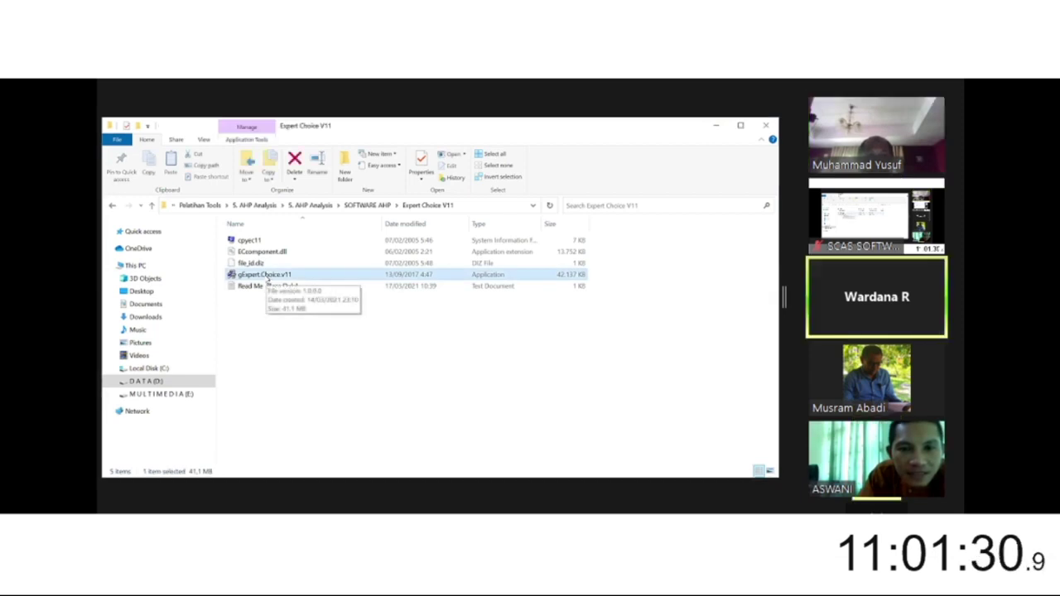
pyautogui.doubleClick(270, 276)
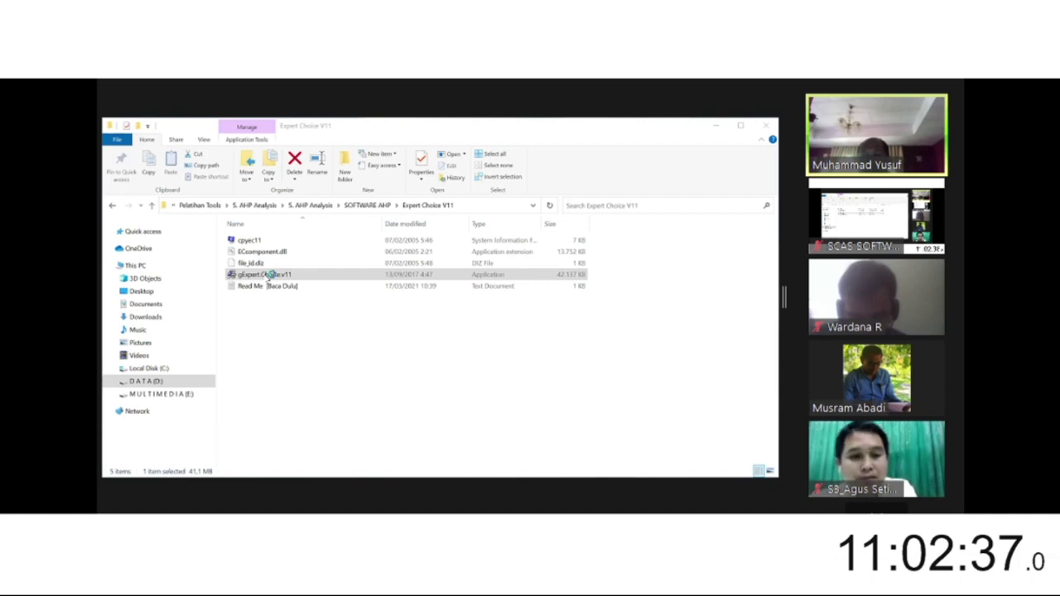
pyautogui.click(266, 277)
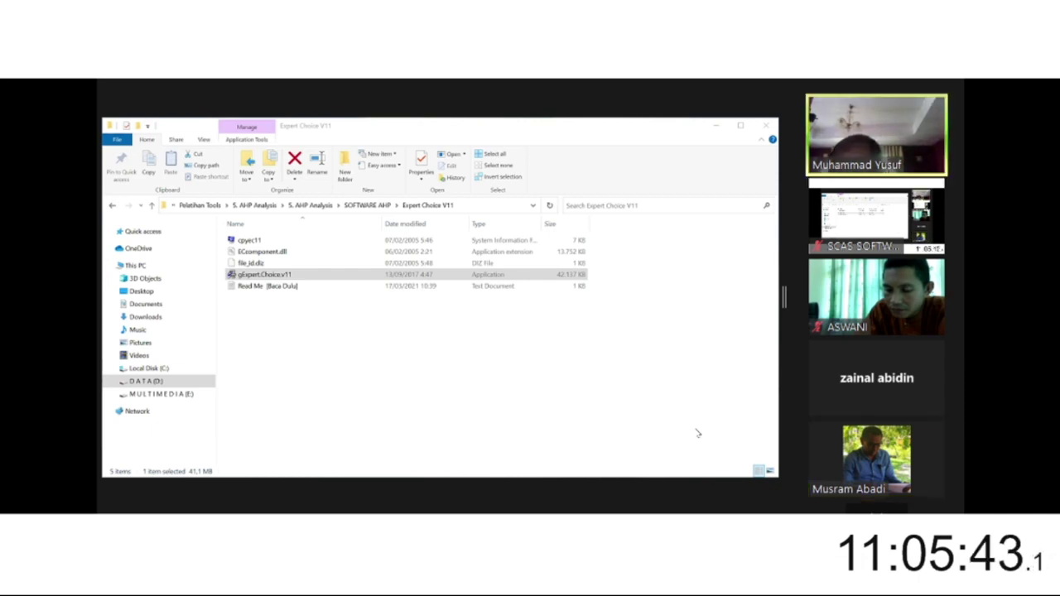
pyautogui.press('Return')
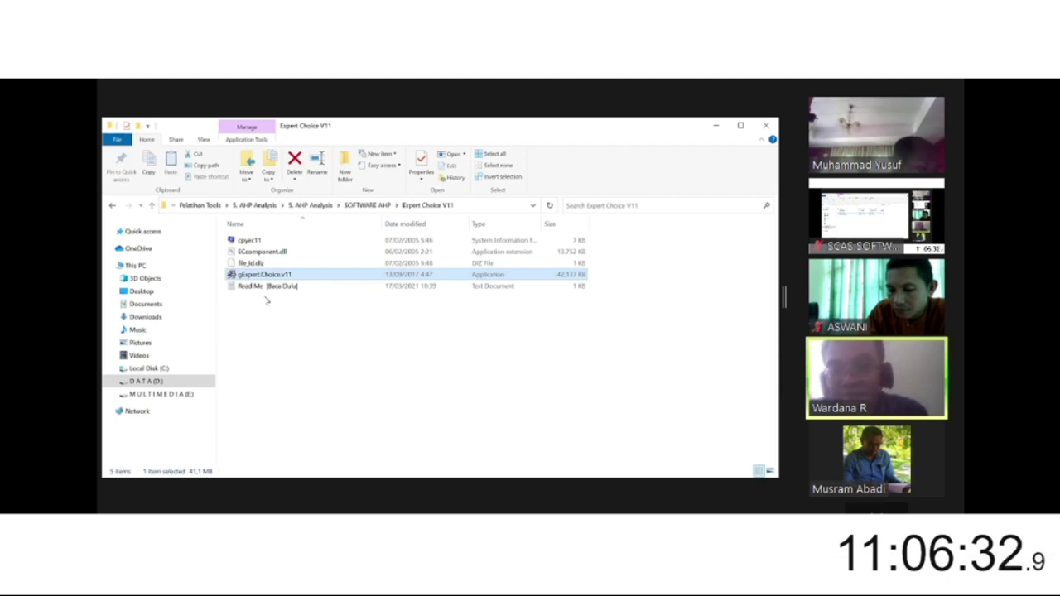
pyautogui.click(248, 241)
pyautogui.hotkey('shift', 'Down')
pyautogui.hotkey('shift', 'Down')
pyautogui.hotkey('shift', 'Down')
pyautogui.hotkey('shift', 'Down')
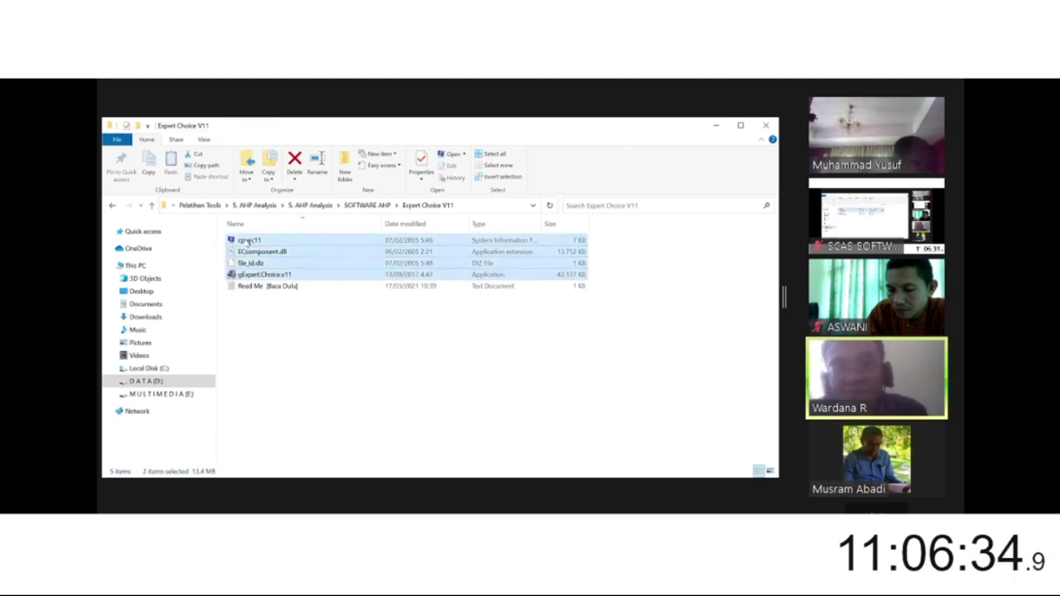
pyautogui.click(323, 327)
# Step: Return to the 5. AHP Analysis folder and bring up the available actions for the SOFTWARE AHP folder
pyautogui.click(112, 205)
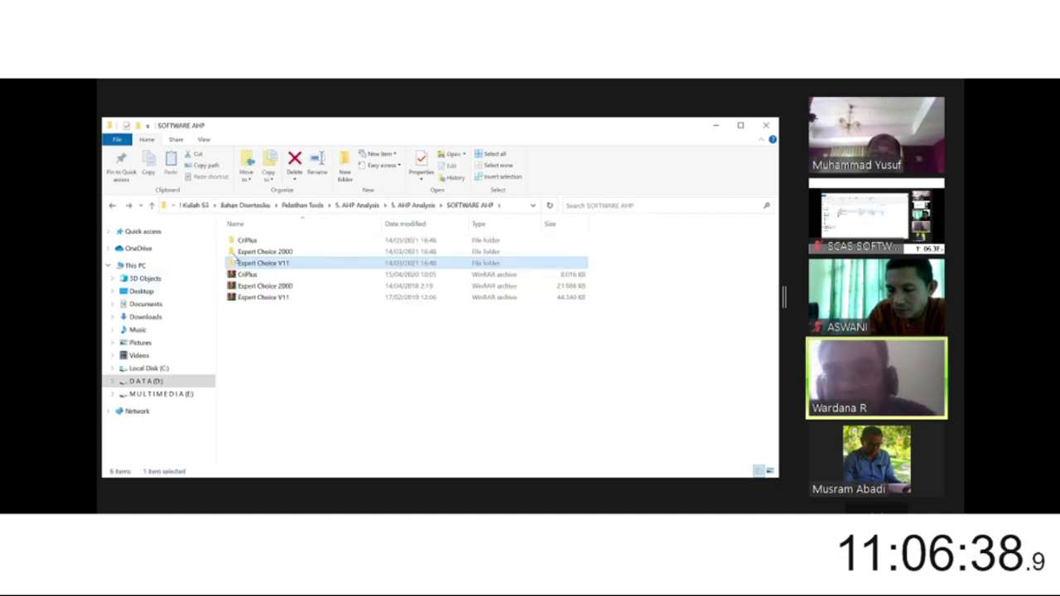
pyautogui.click(111, 205)
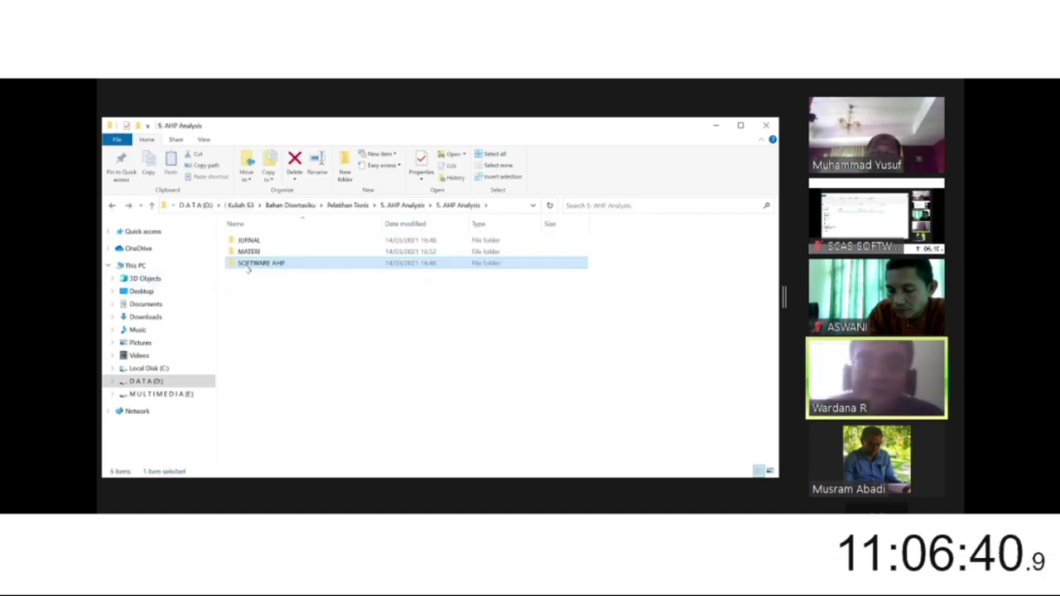
pyautogui.rightClick(247, 262)
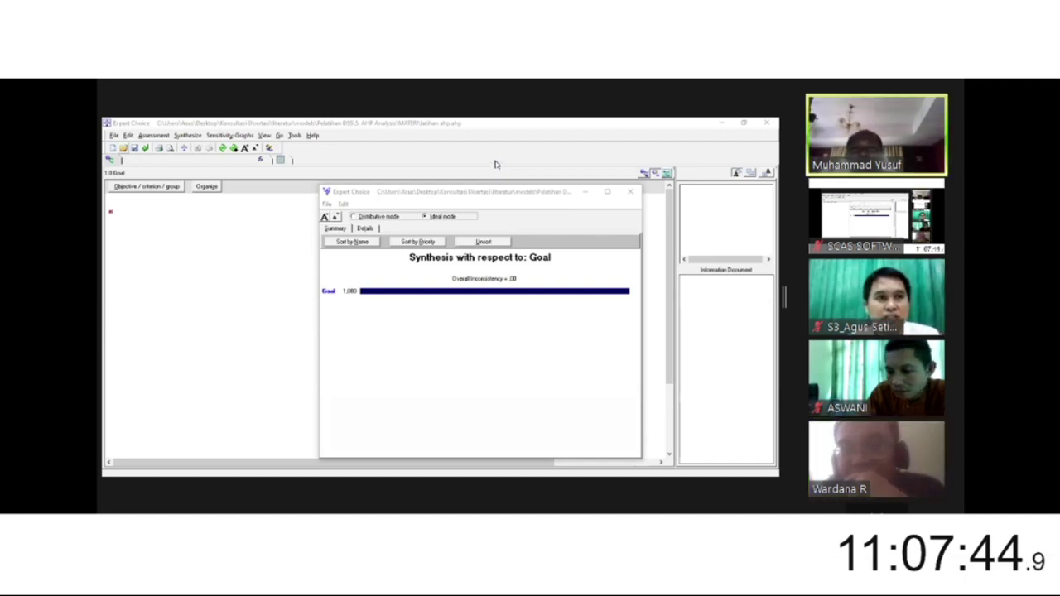
# Step: Close the goal synthesis window and create a new model file named tes1, discarding the changes to latihan ahp.ahp
pyautogui.click(635, 202)
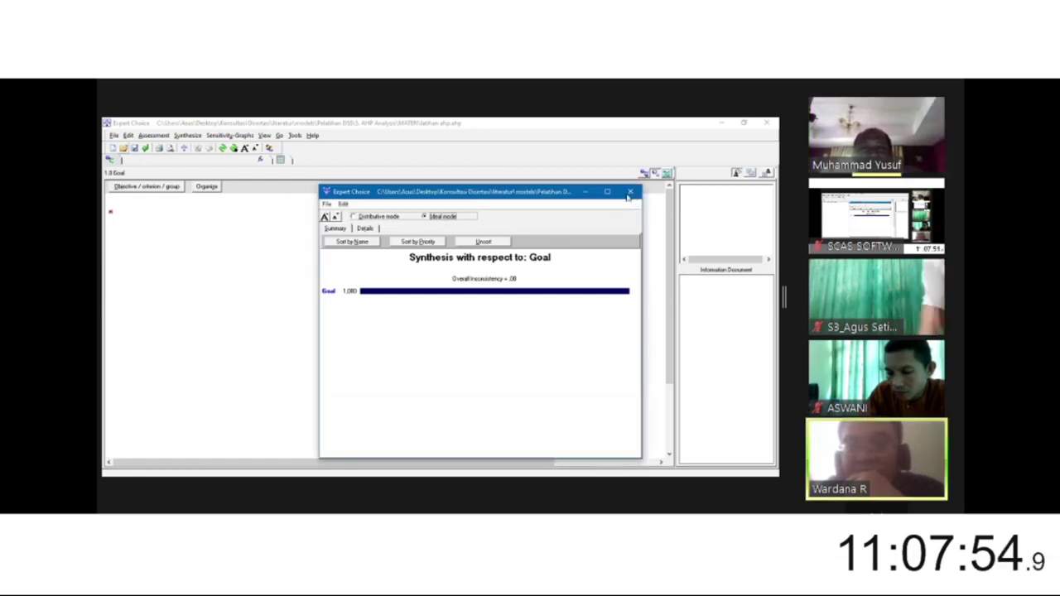
pyautogui.click(632, 193)
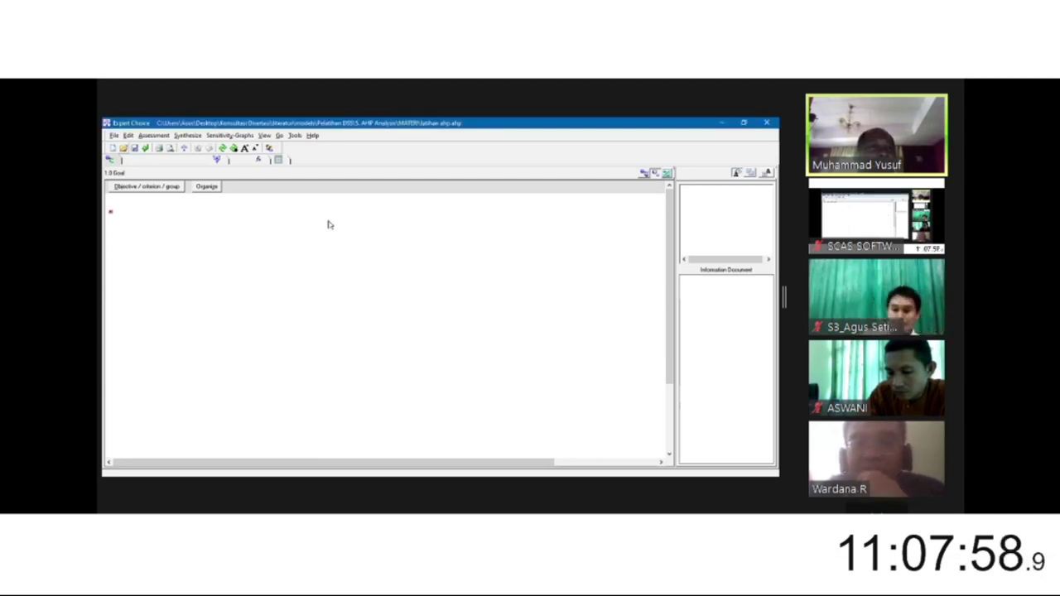
pyautogui.click(110, 150)
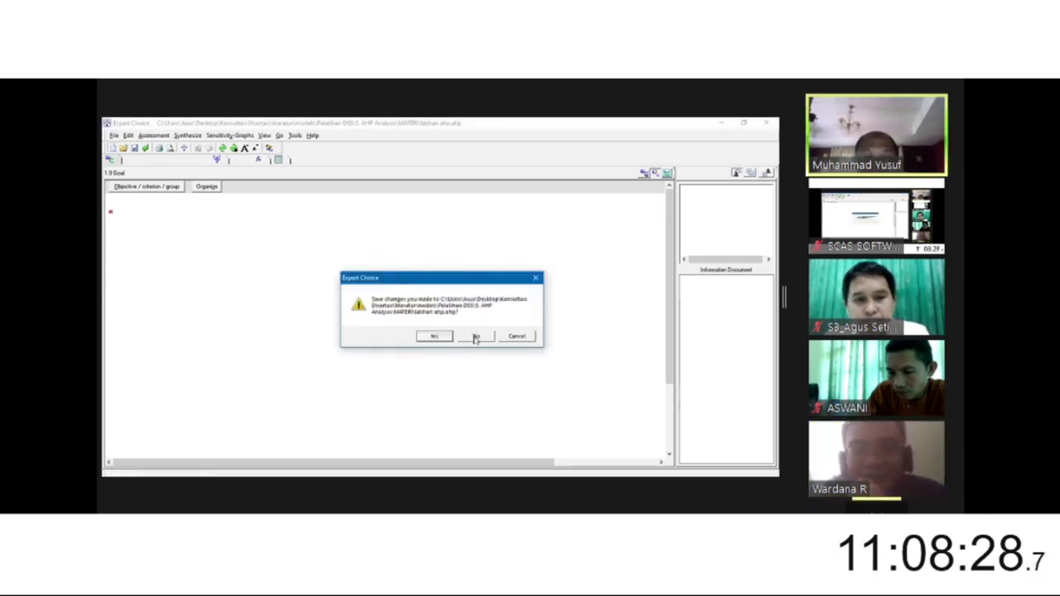
pyautogui.click(476, 337)
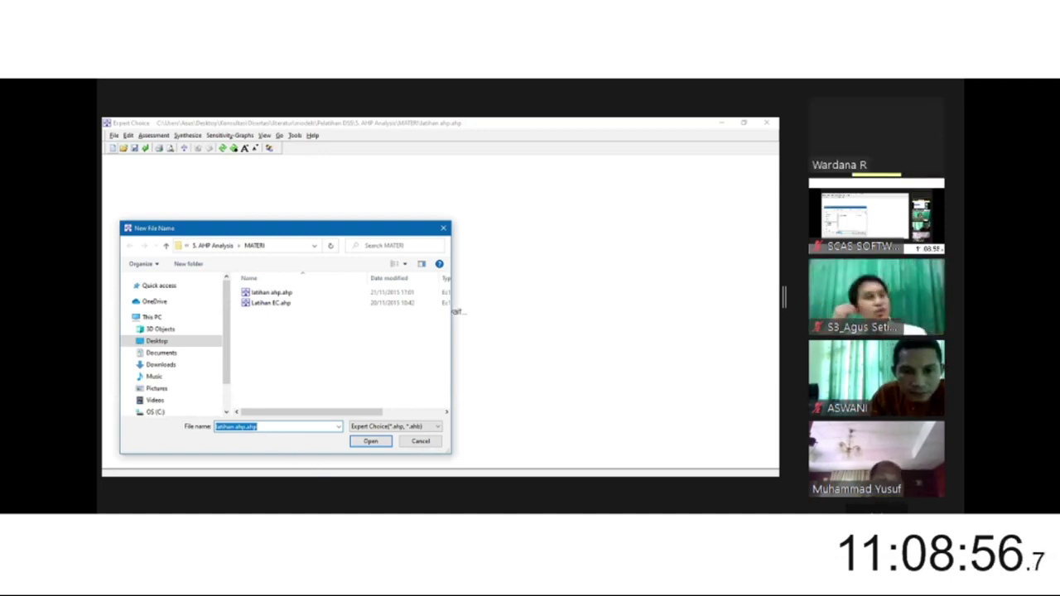
pyautogui.write('tes1')
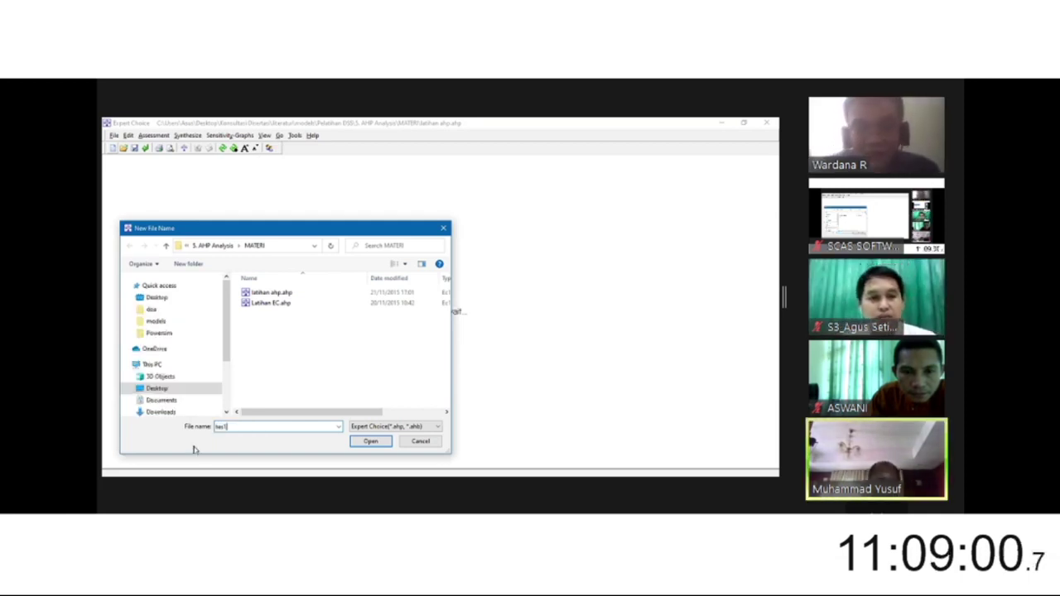
pyautogui.click(371, 442)
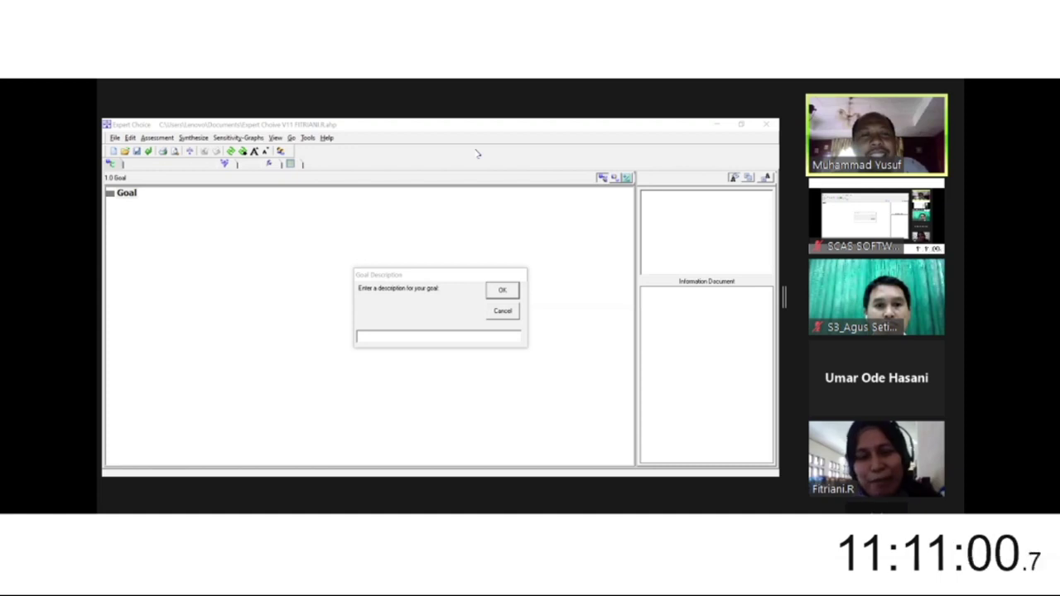
# Step: Enter "Keberlanjutan pertanian" as the new model's goal description and confirm it
pyautogui.click(389, 333)
pyautogui.write('Ke')
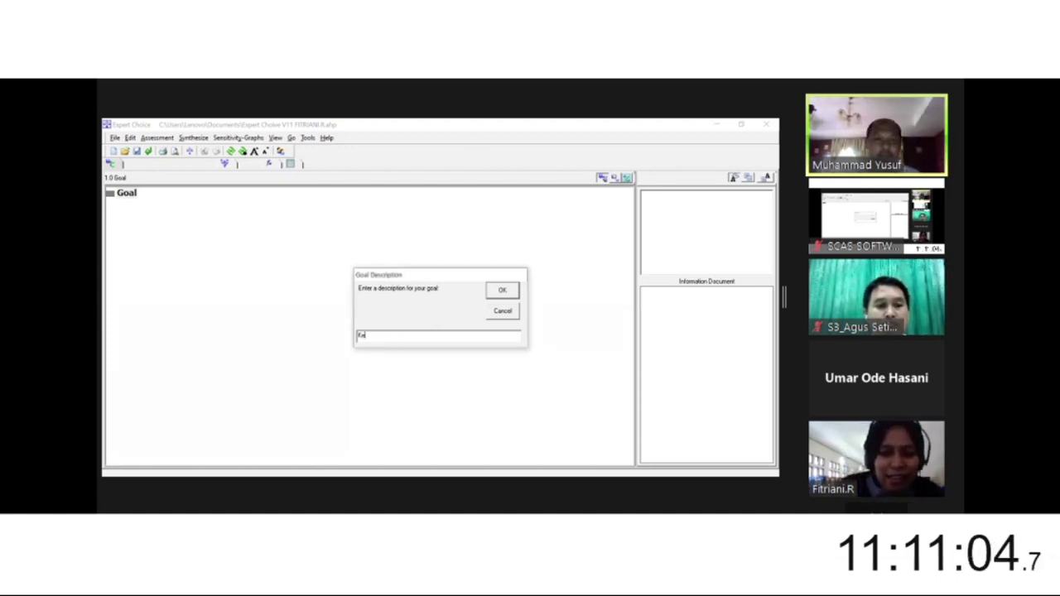
pyautogui.write('berlanjutan')
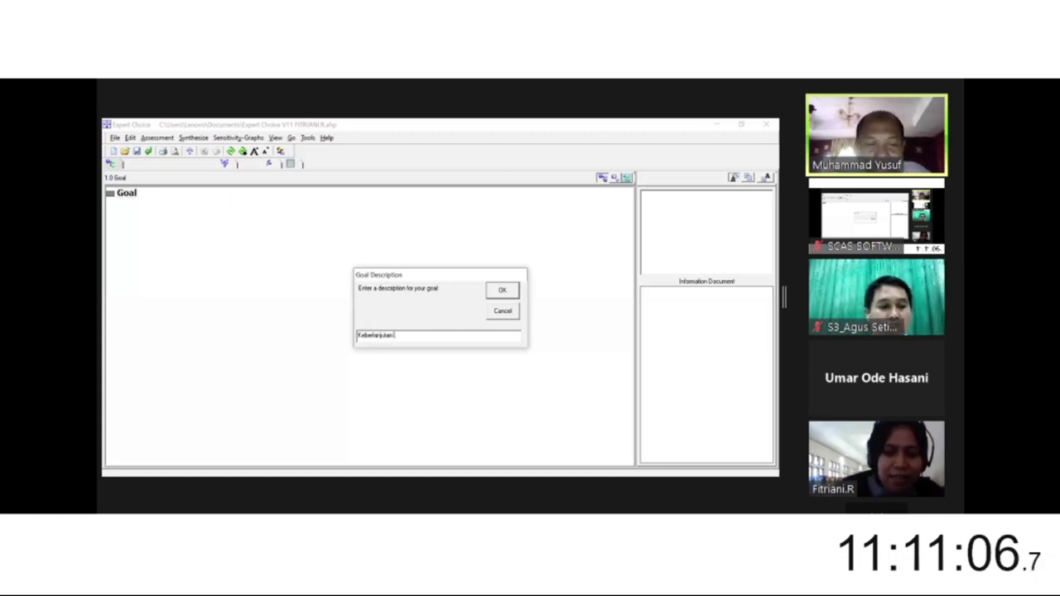
pyautogui.write(' pertanian')
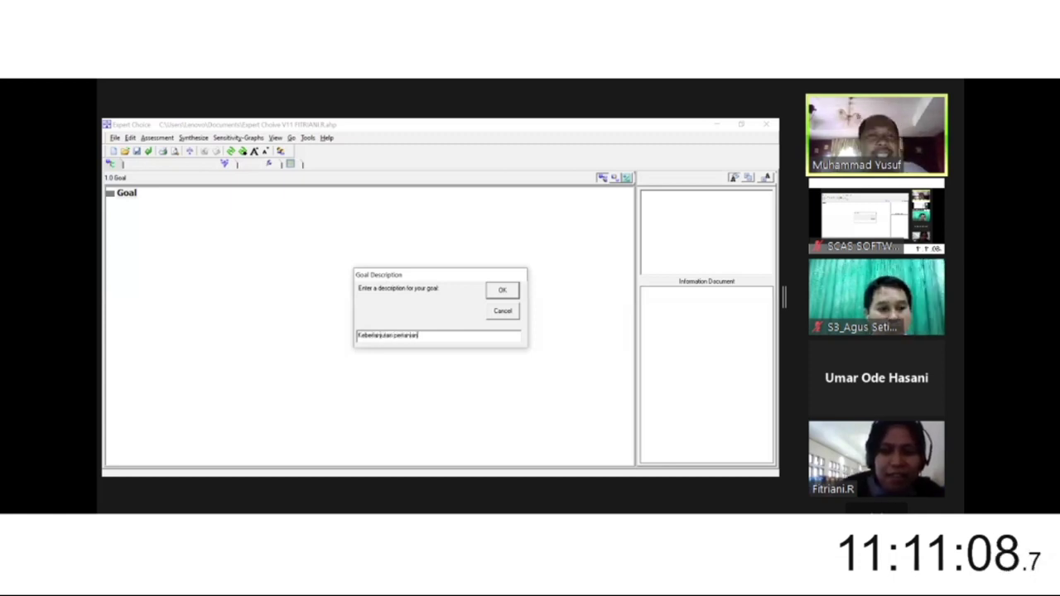
pyautogui.press('BackSpace')
pyautogui.press('BackSpace')
pyautogui.press('BackSpace')
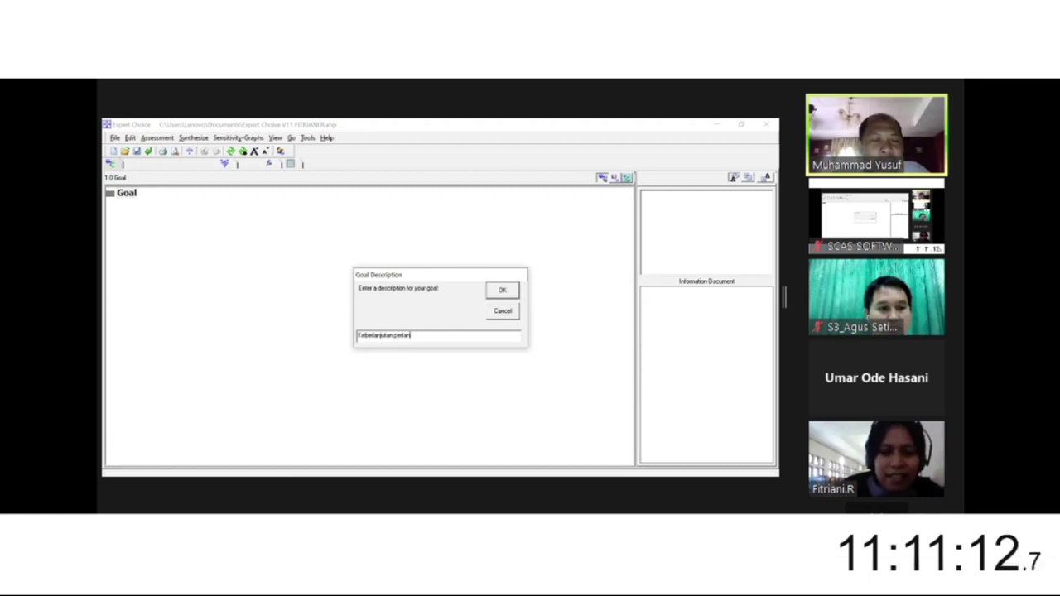
pyautogui.write('ian')
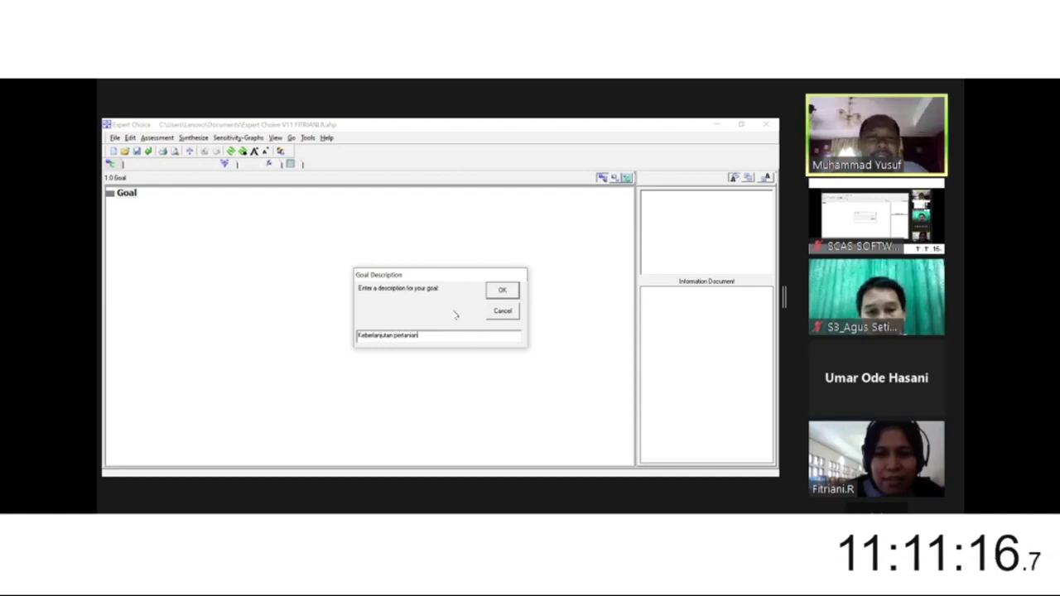
pyautogui.click(502, 290)
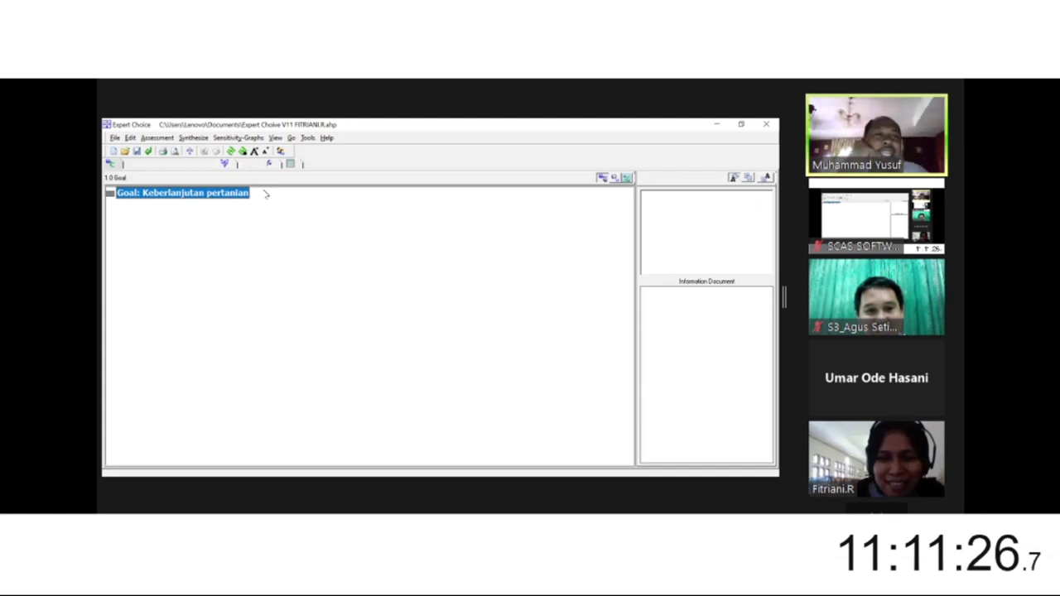
# Step: Insert the child nodes "Ekonomi" and "Sosial" under the Keberlanjutan pertanian goal
pyautogui.click(130, 138)
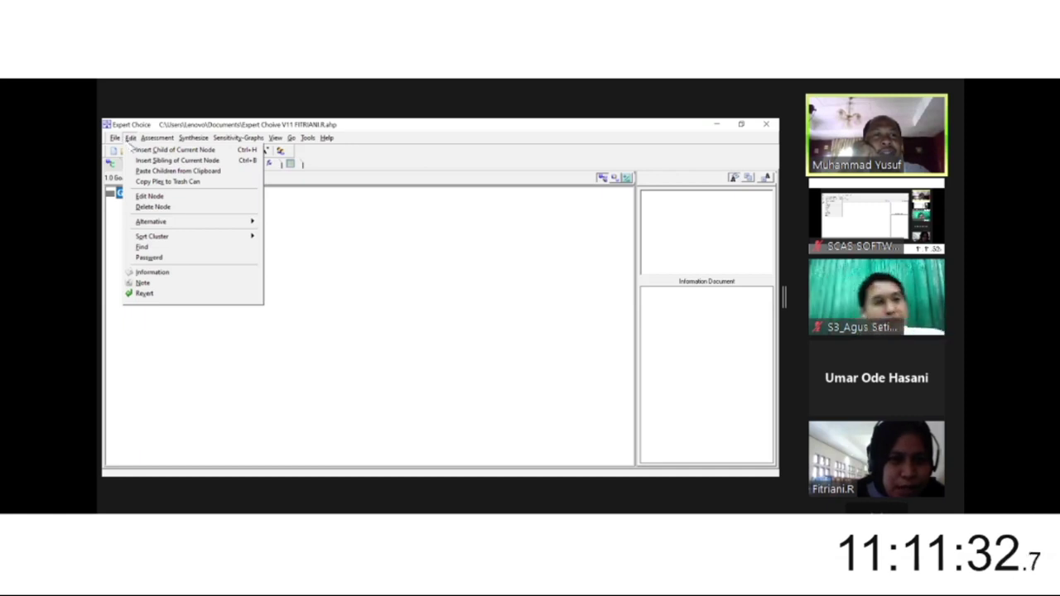
pyautogui.click(165, 150)
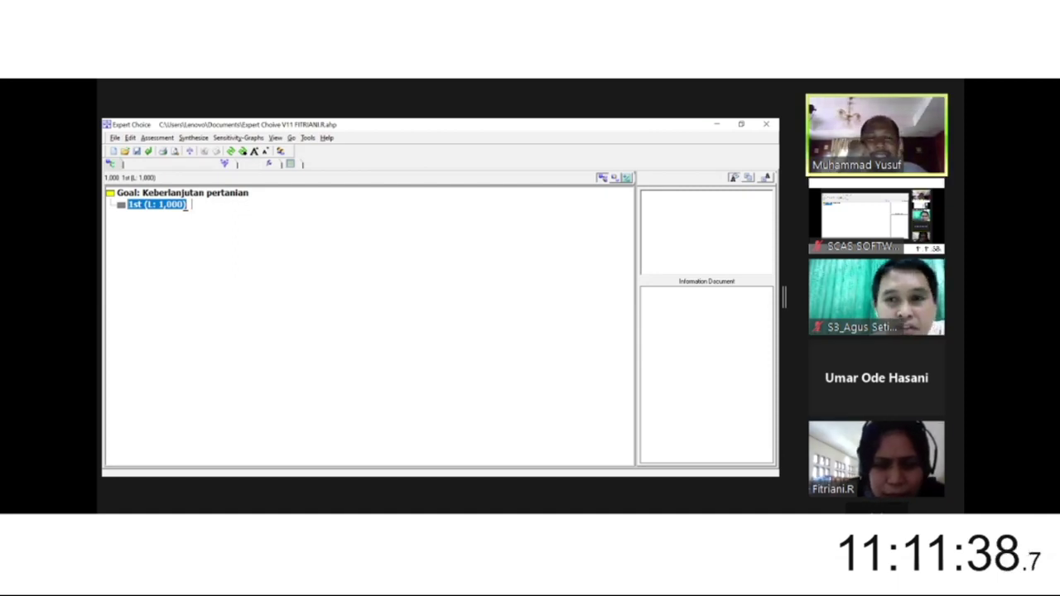
pyautogui.write('Eko')
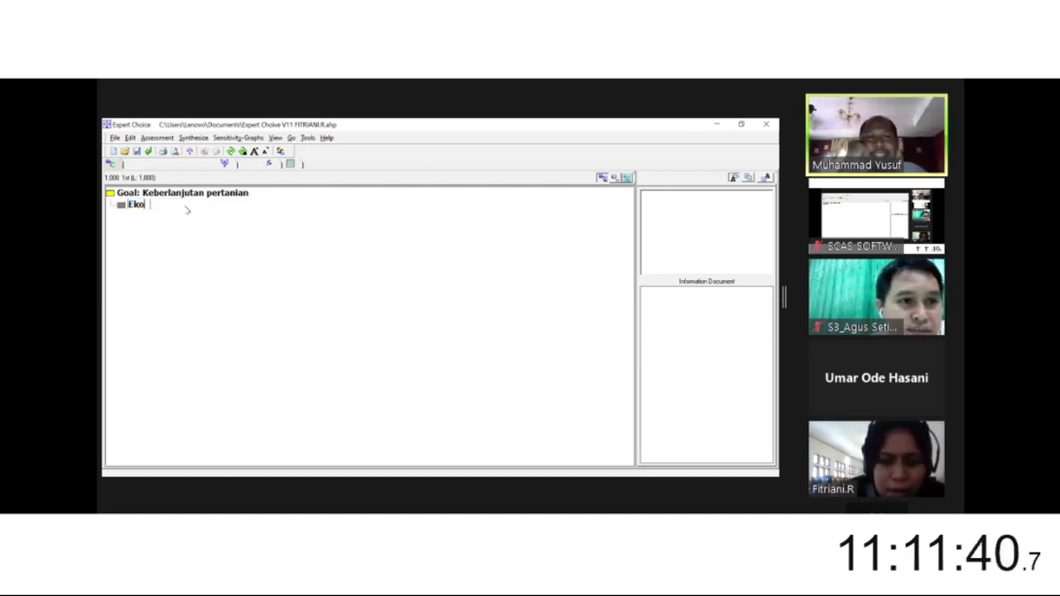
pyautogui.write('nomi')
pyautogui.press('Return')
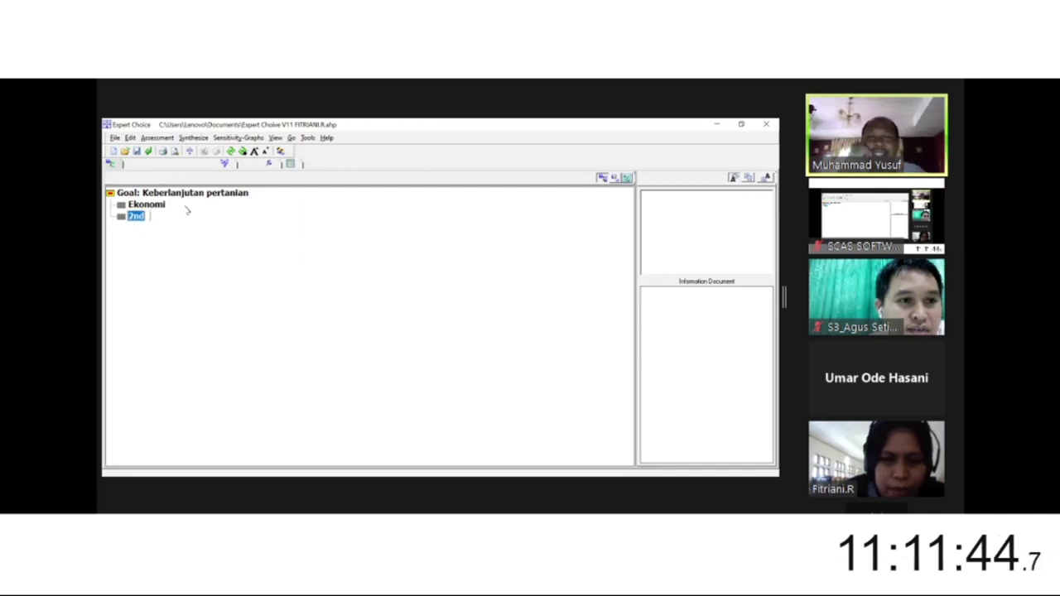
pyautogui.write('T')
pyautogui.press('BackSpace')
pyautogui.write('S')
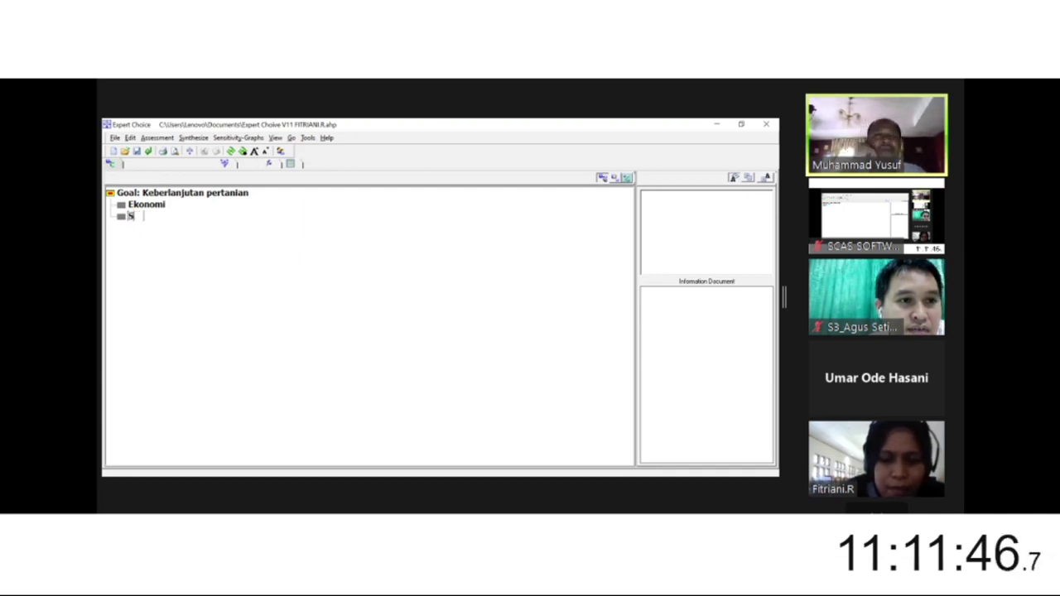
pyautogui.write('osial')
pyautogui.press('Return')
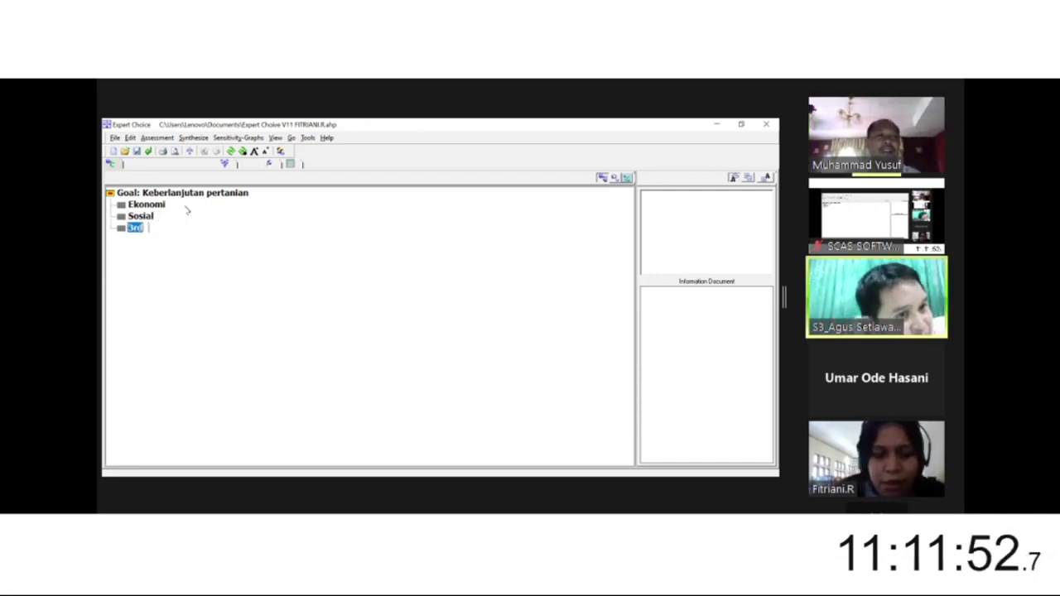
# Step: Add the criteria "Teknologi", "kelembagaan" and "SDM" below Sosial under the same goal
pyautogui.write('Tekn')
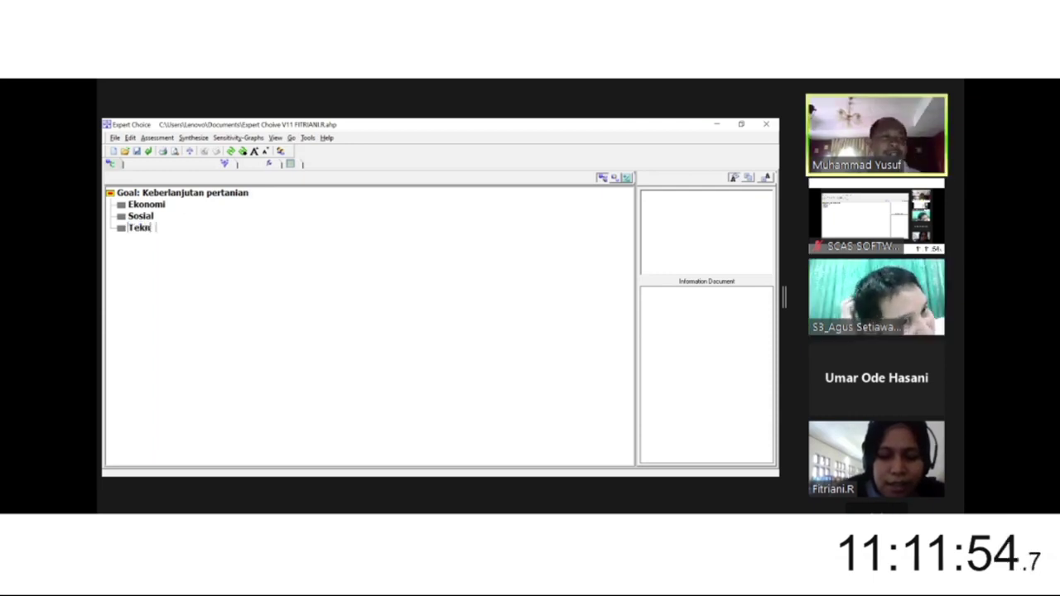
pyautogui.write('olo')
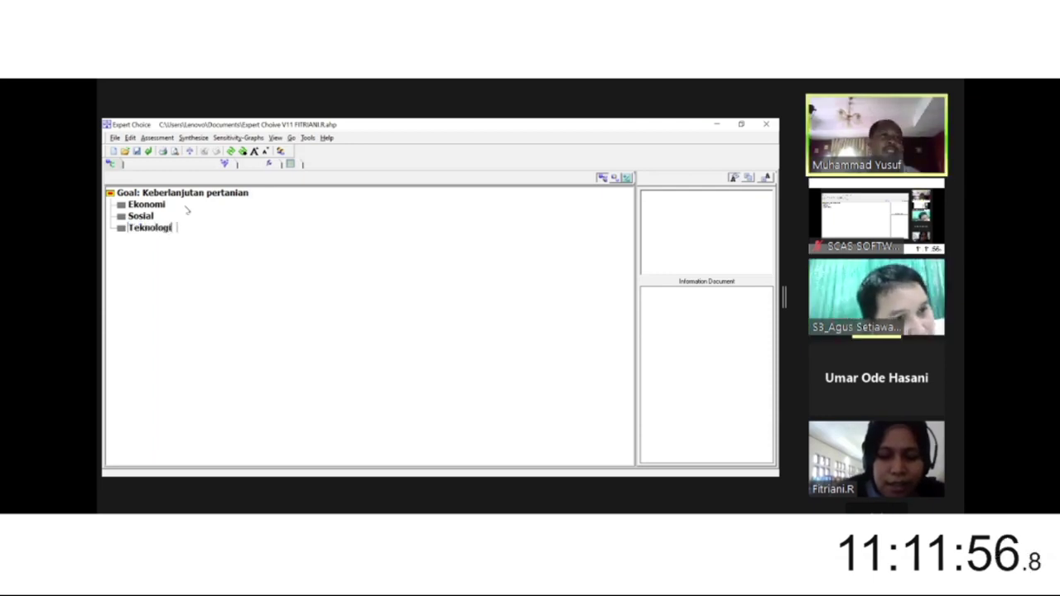
pyautogui.write('gi')
pyautogui.press('Return')
pyautogui.write('kelembagaa')
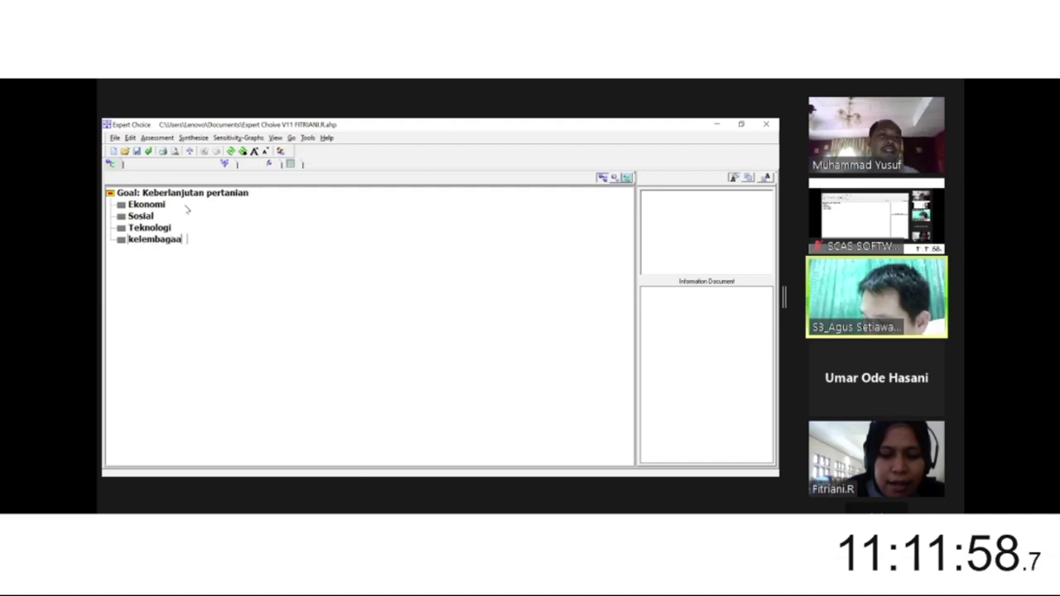
pyautogui.write('n')
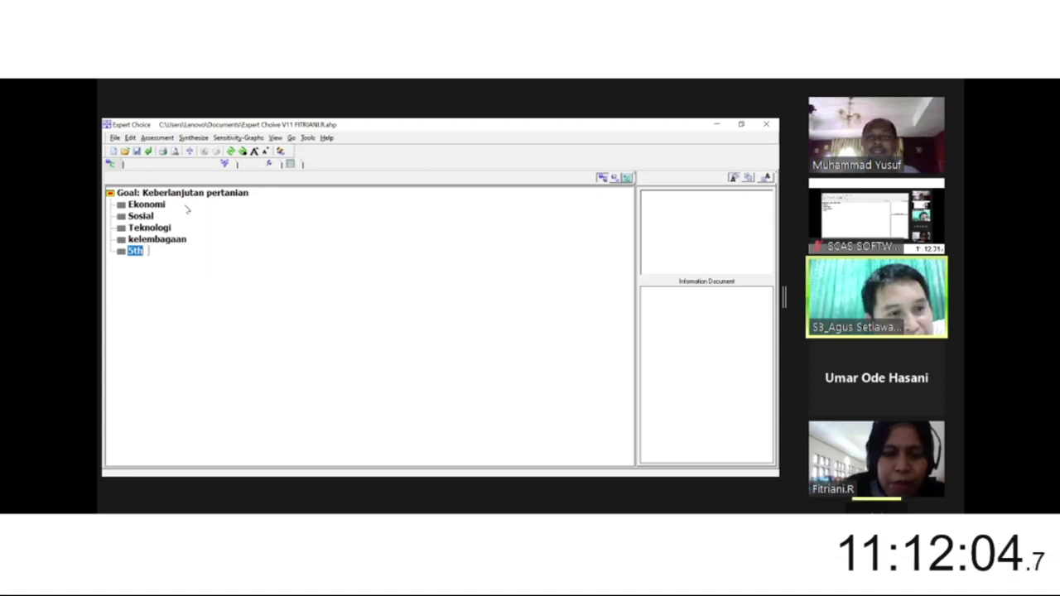
pyautogui.write('Sum')
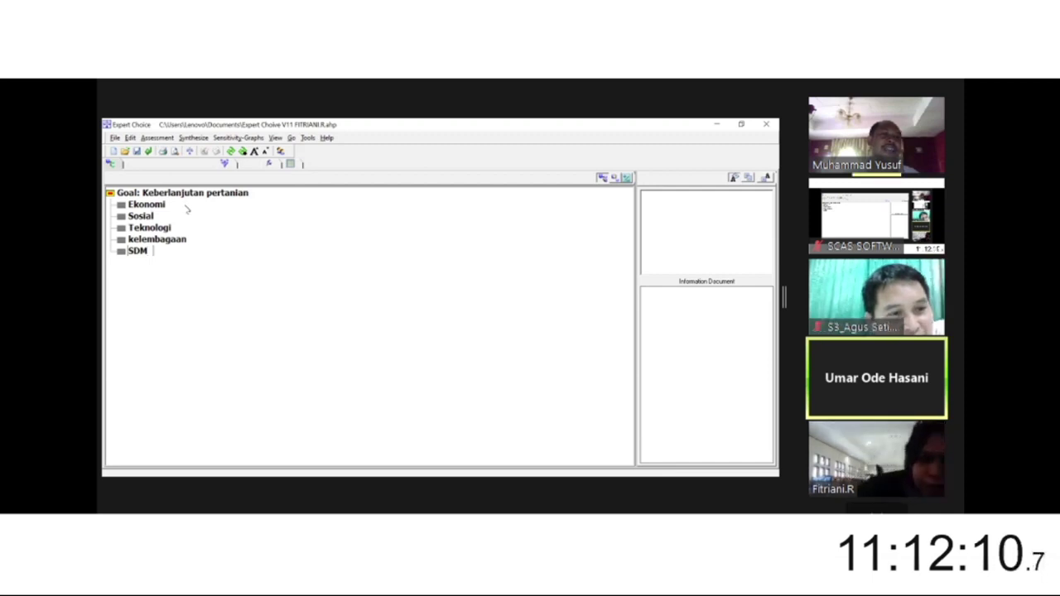
pyautogui.press('Return')
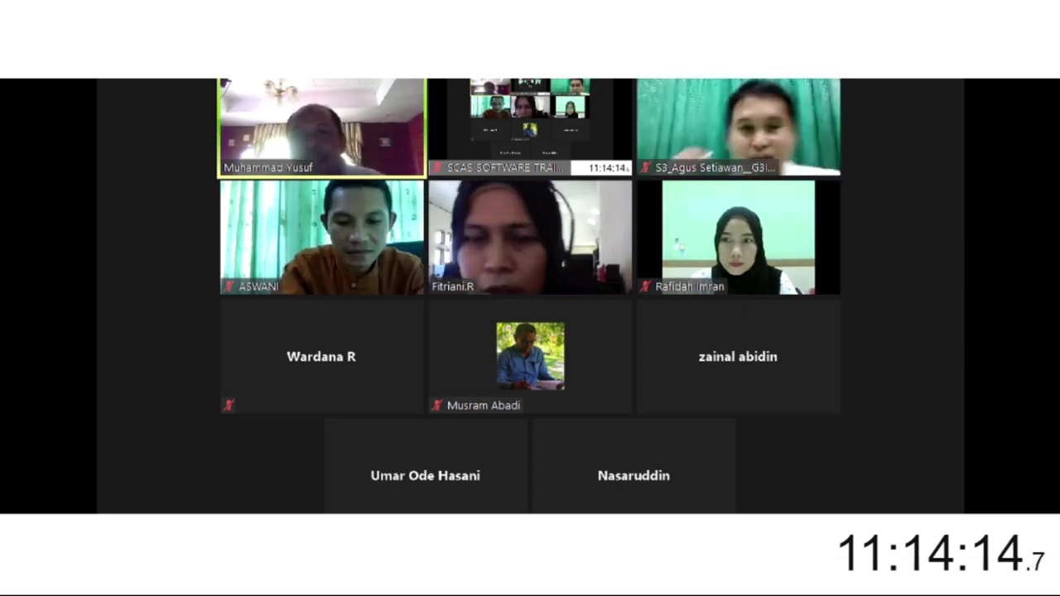
# Step: Ask the muted participant to unmute from the meeting's participants list and close the list
pyautogui.hotkey('alt', 'u')
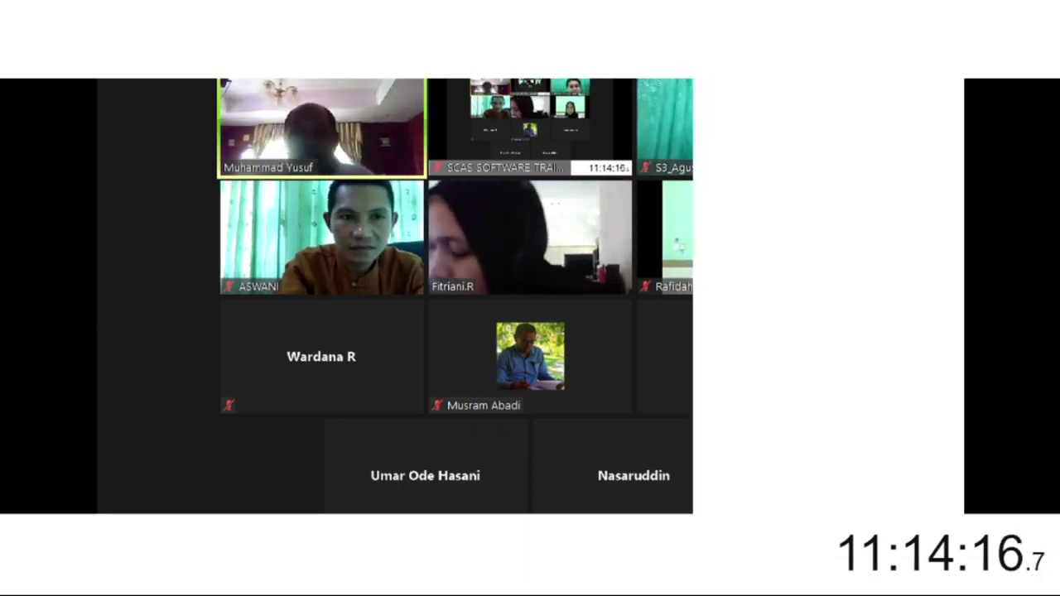
pyautogui.click(845, 403)
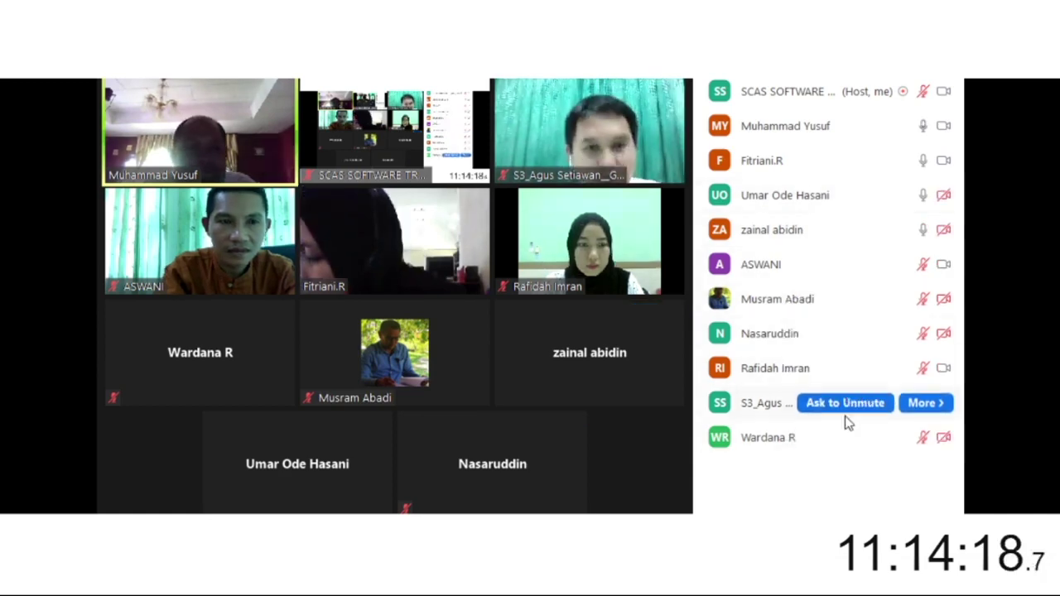
pyautogui.hotkey('alt', 'u')
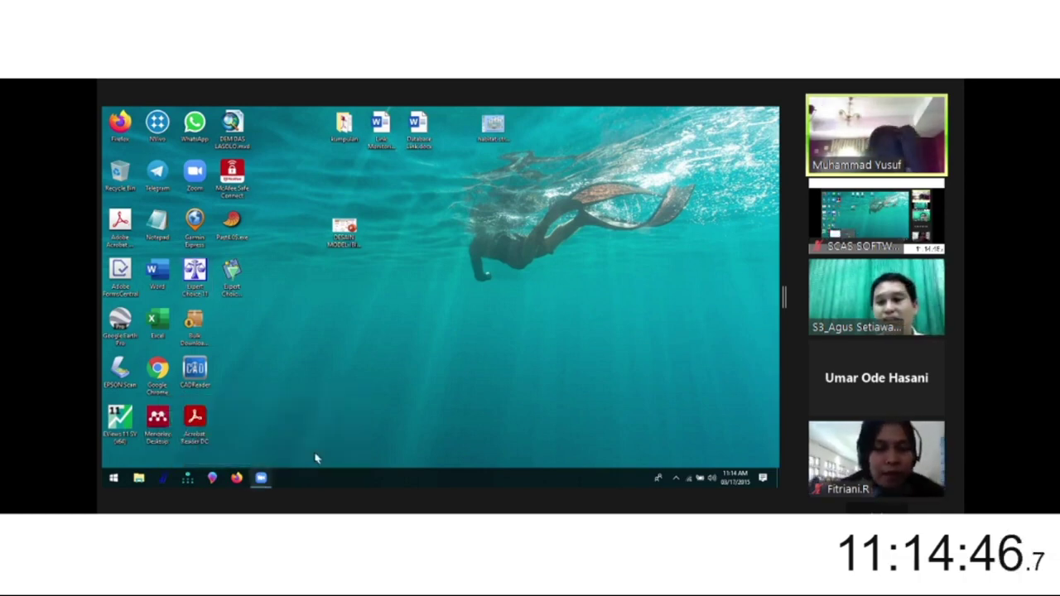
pyautogui.moveTo(261, 478)
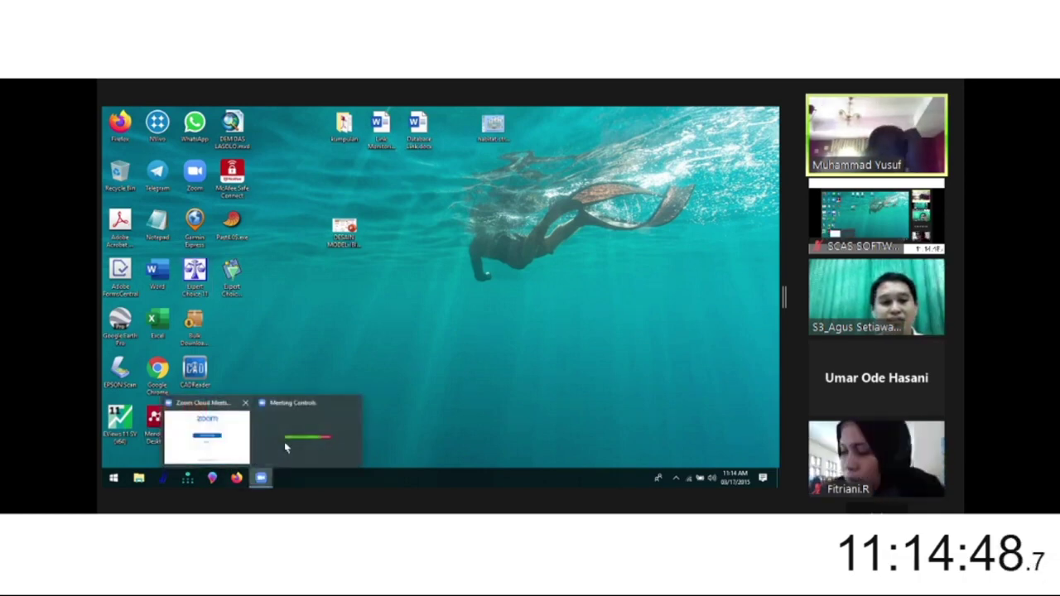
pyautogui.click(225, 439)
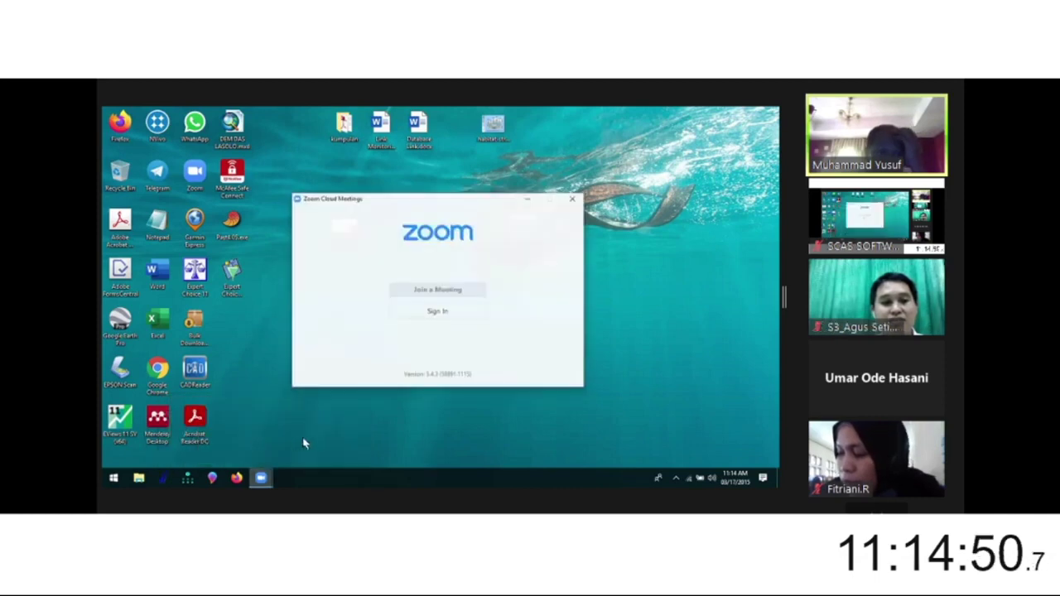
pyautogui.click(261, 478)
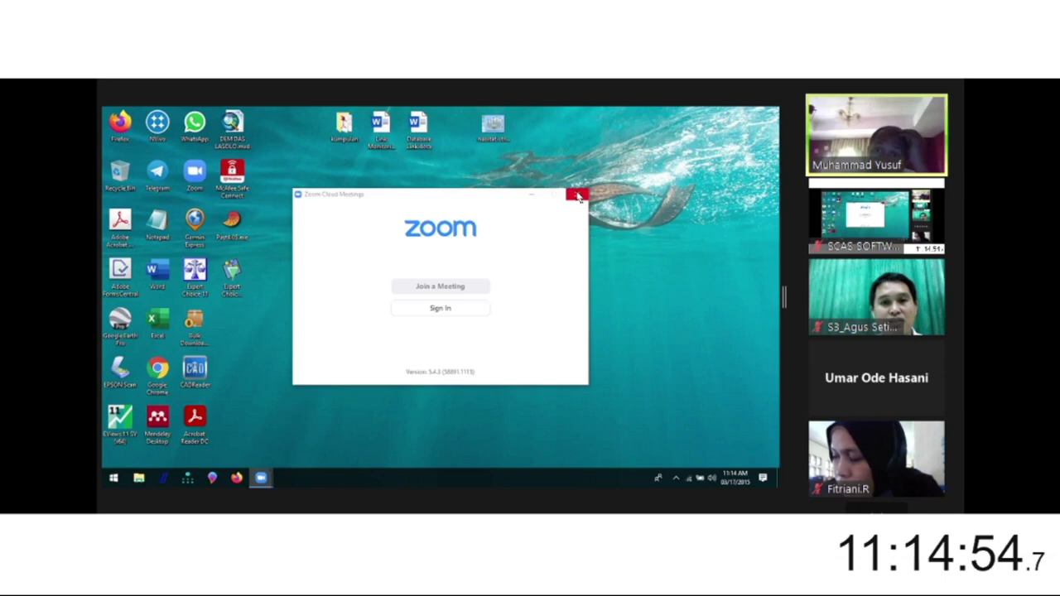
pyautogui.click(534, 198)
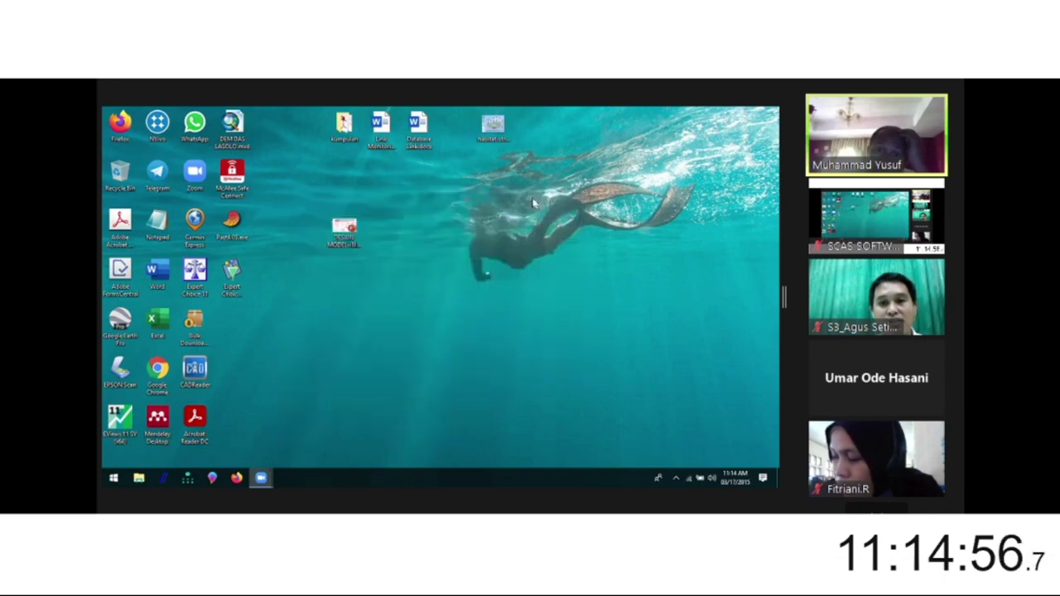
pyautogui.click(261, 478)
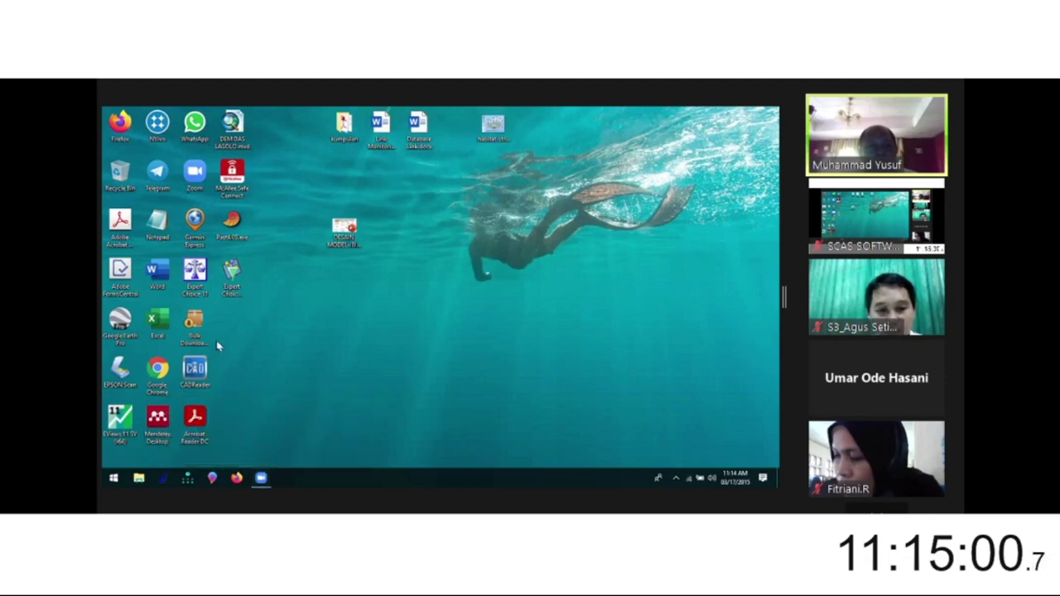
# Step: Launch Expert Choice 11 from its desktop shortcut and dismiss the welcome dialog without opening a model
pyautogui.click(195, 272)
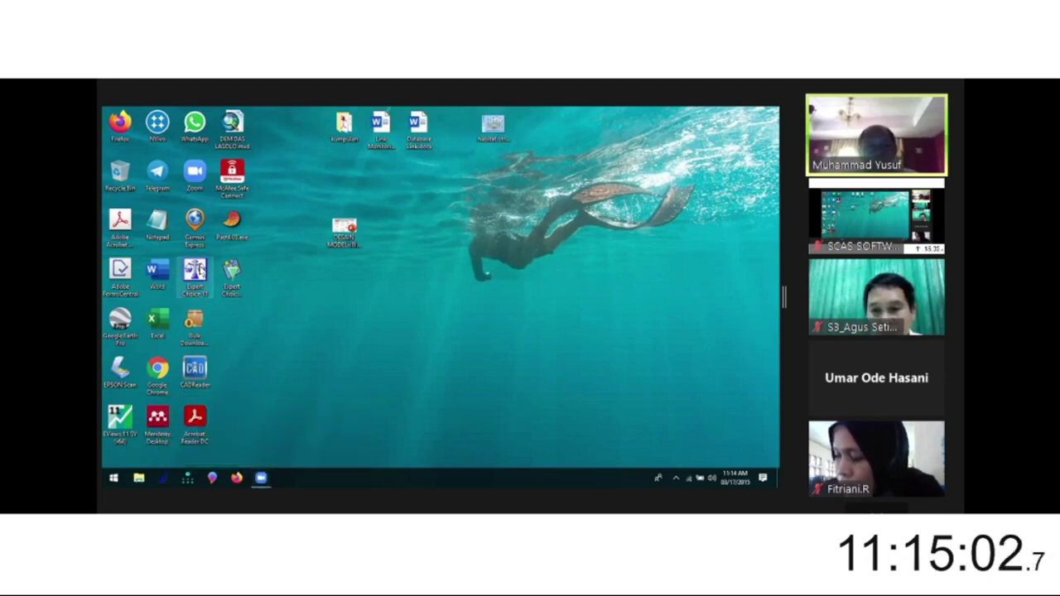
pyautogui.rightClick(200, 271)
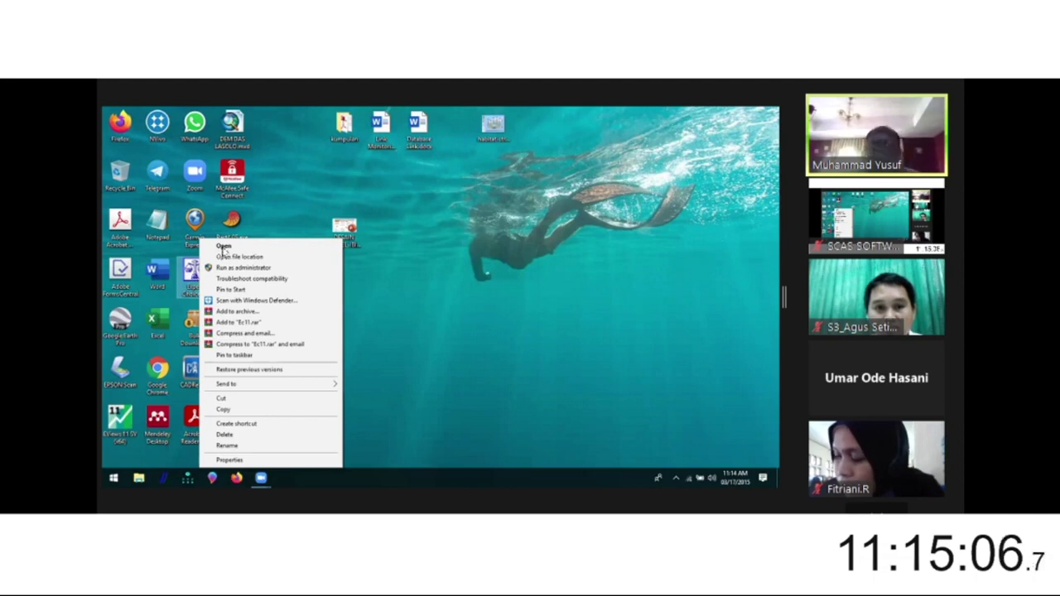
pyautogui.click(229, 246)
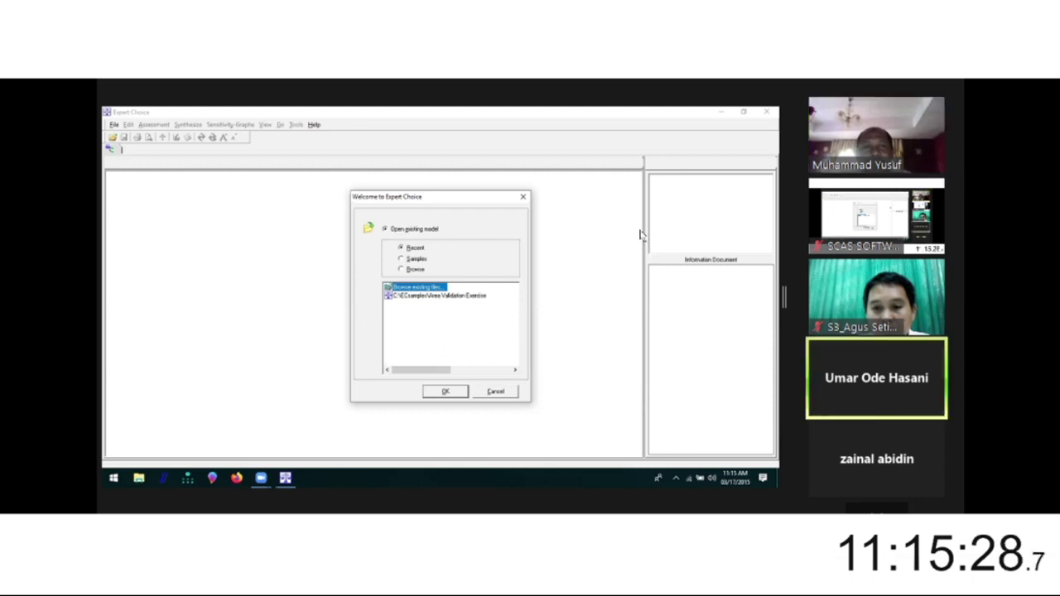
pyautogui.press('Escape')
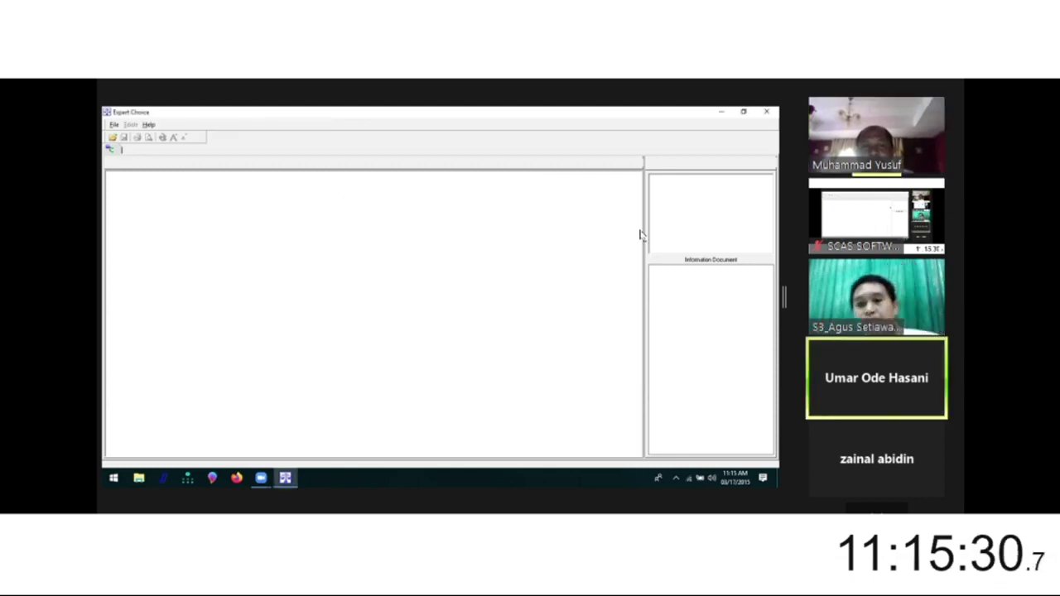
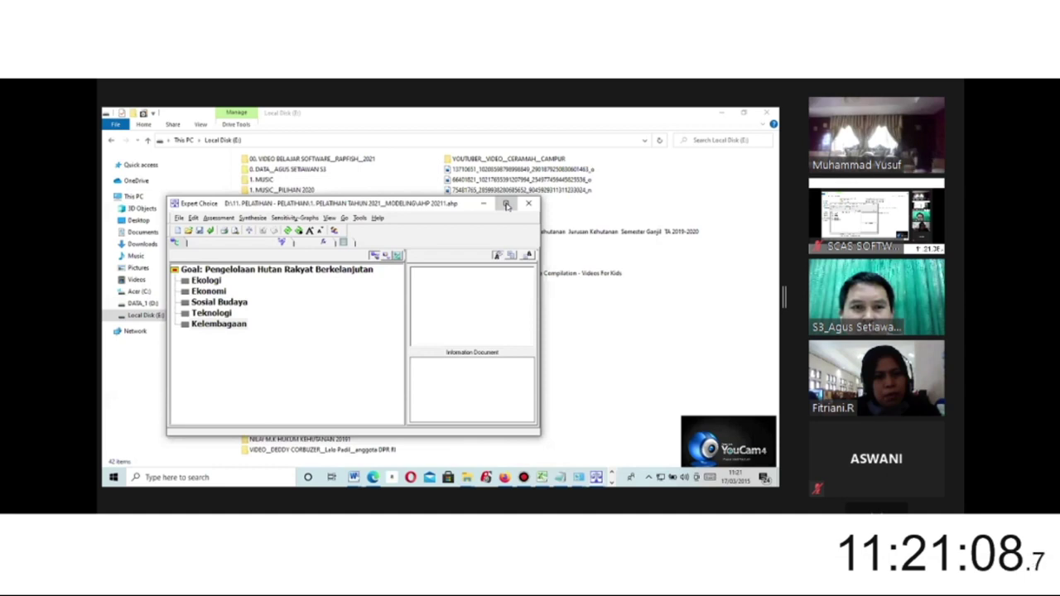
# Step: In the AHP 2021.ahp model window, replace the goal description with "Pengelolaan Hutan Rakyat Berkelanjutan"
pyautogui.click(507, 204)
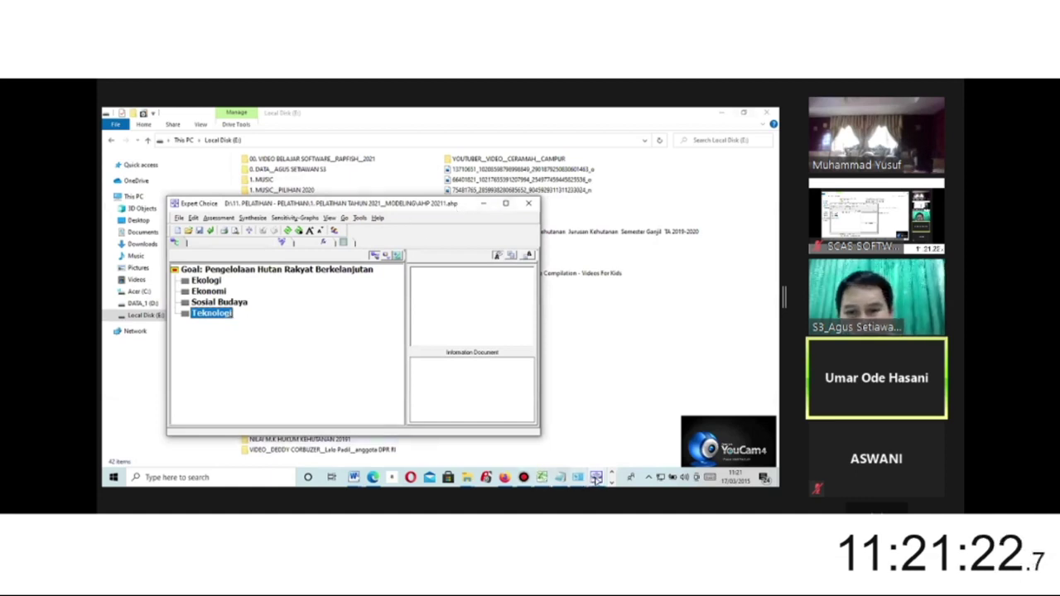
pyautogui.click(595, 477)
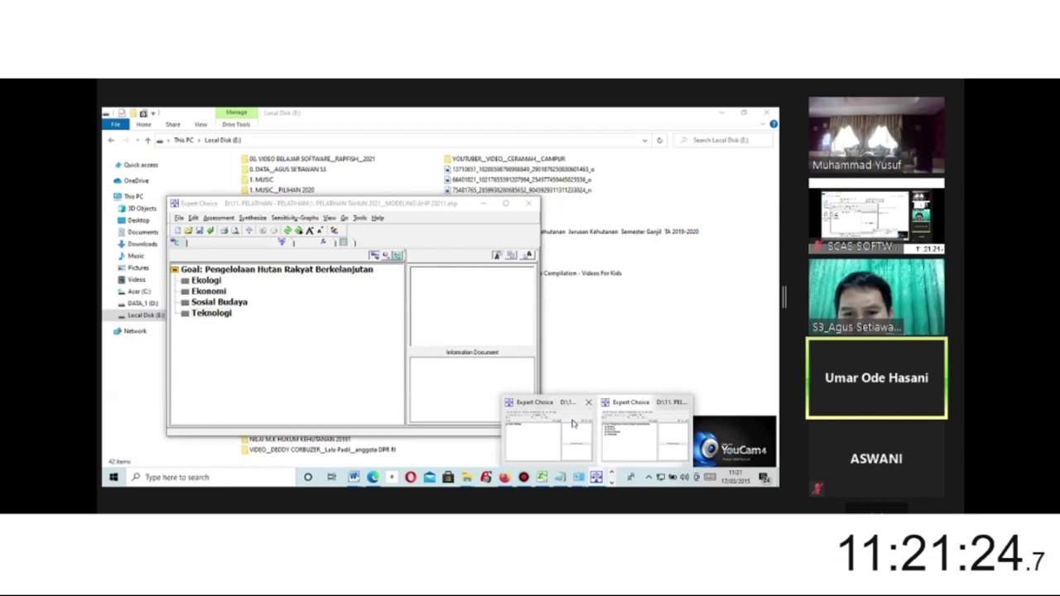
pyautogui.click(552, 432)
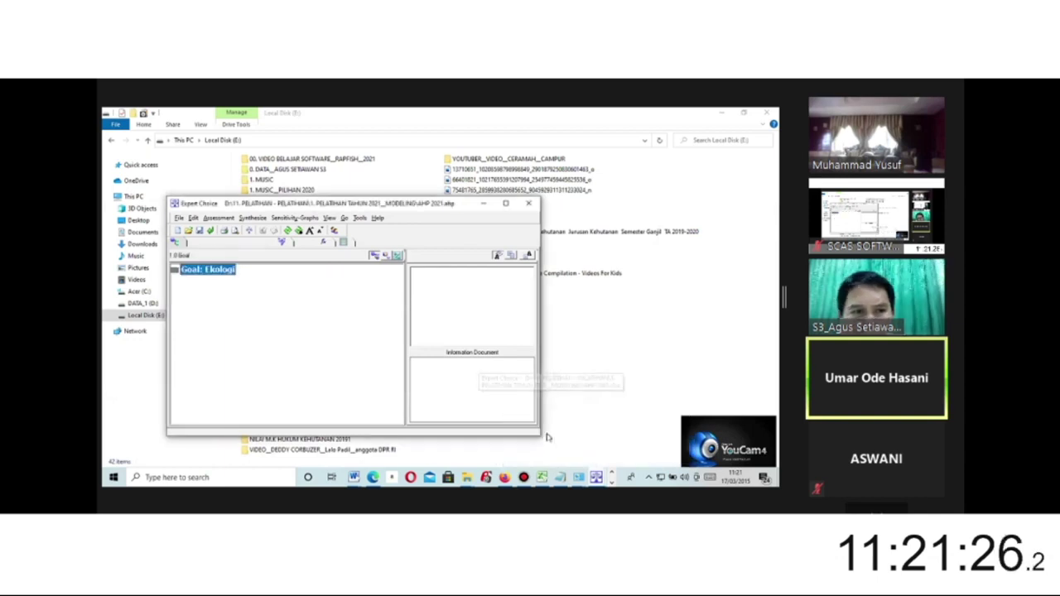
pyautogui.rightClick(227, 272)
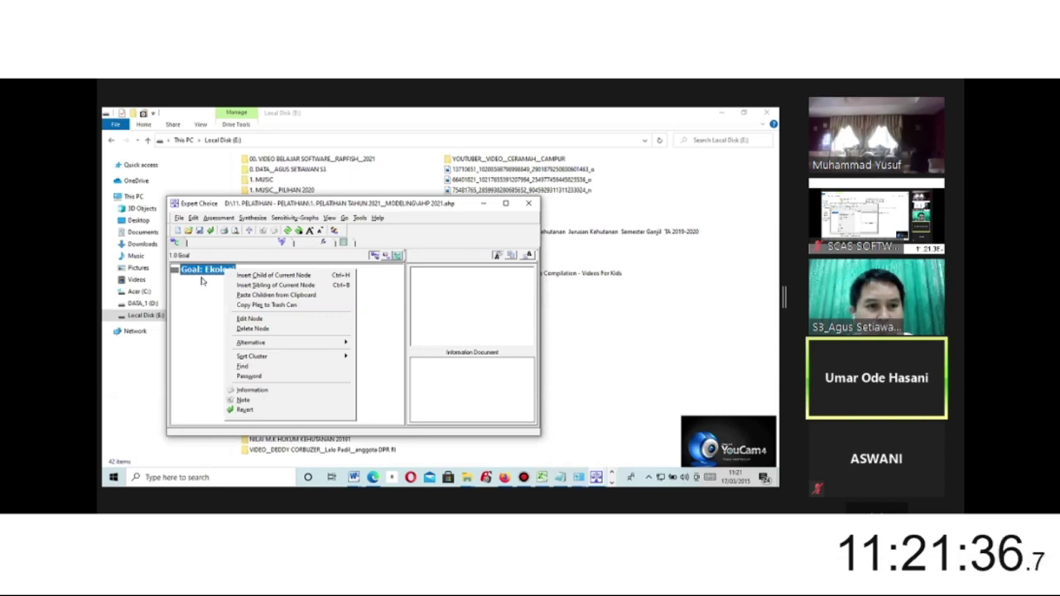
pyautogui.click(255, 318)
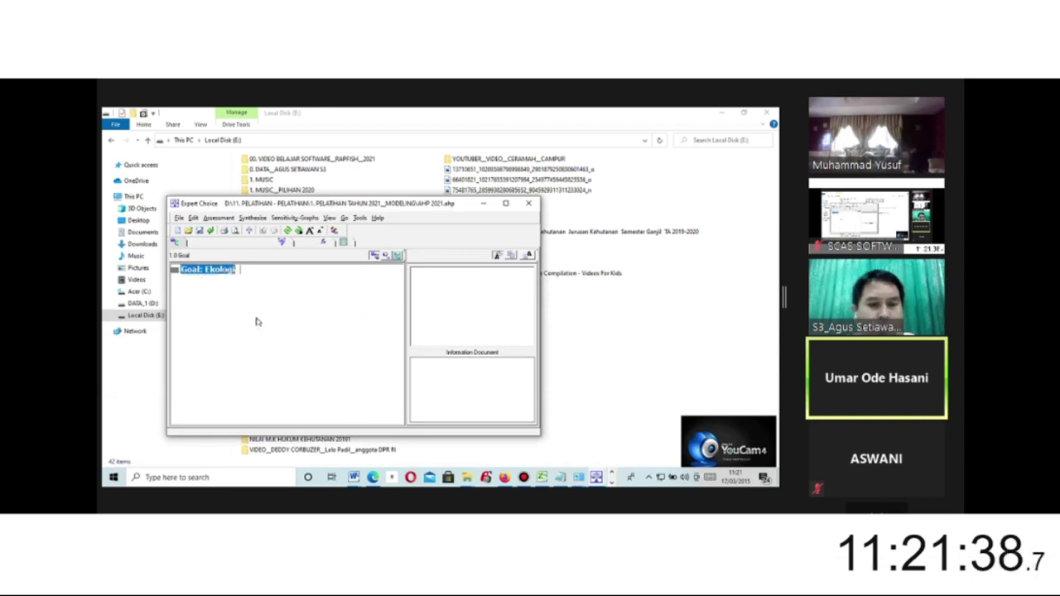
pyautogui.press('BackSpace')
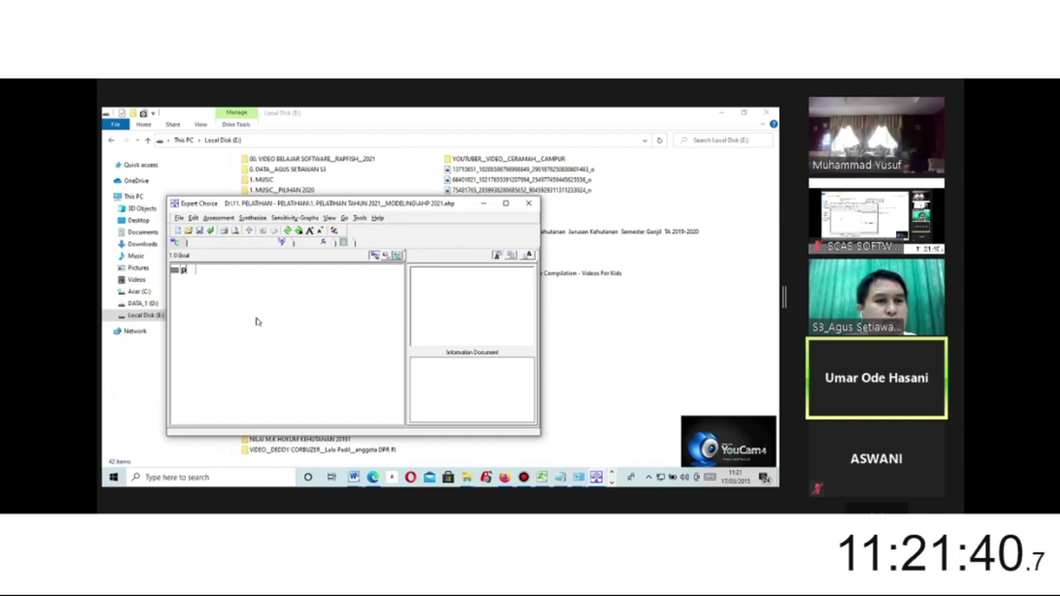
pyautogui.write('Pengelolaan H')
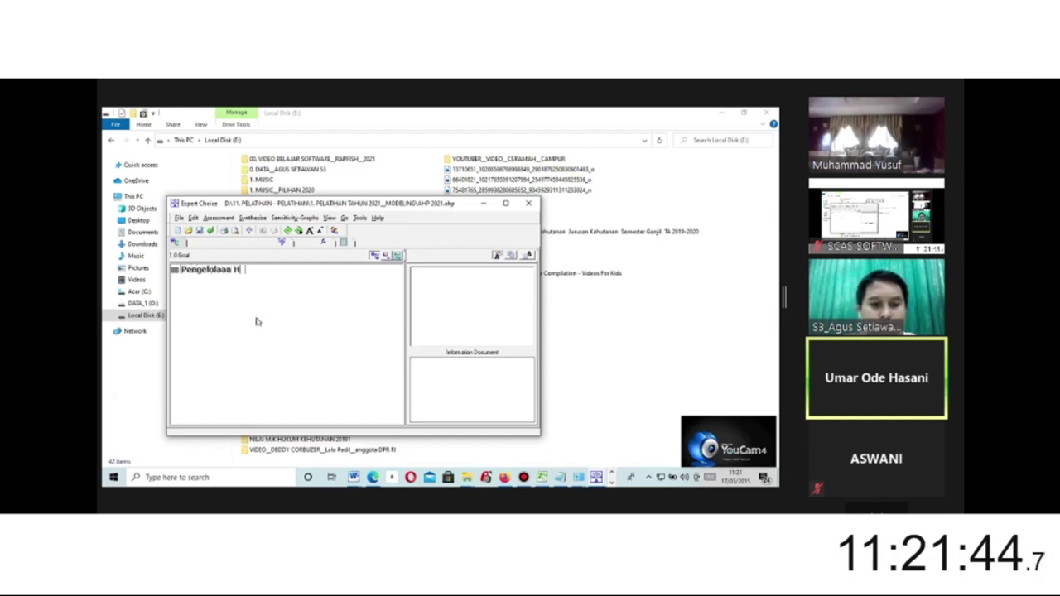
pyautogui.write('utan Rakyat')
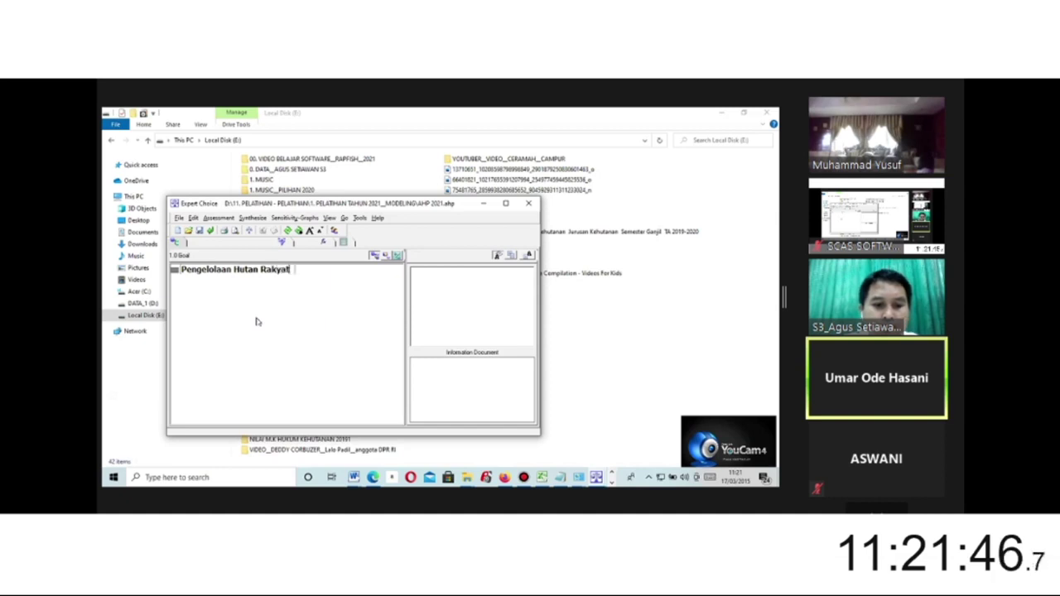
pyautogui.write(' Berkelanjutan')
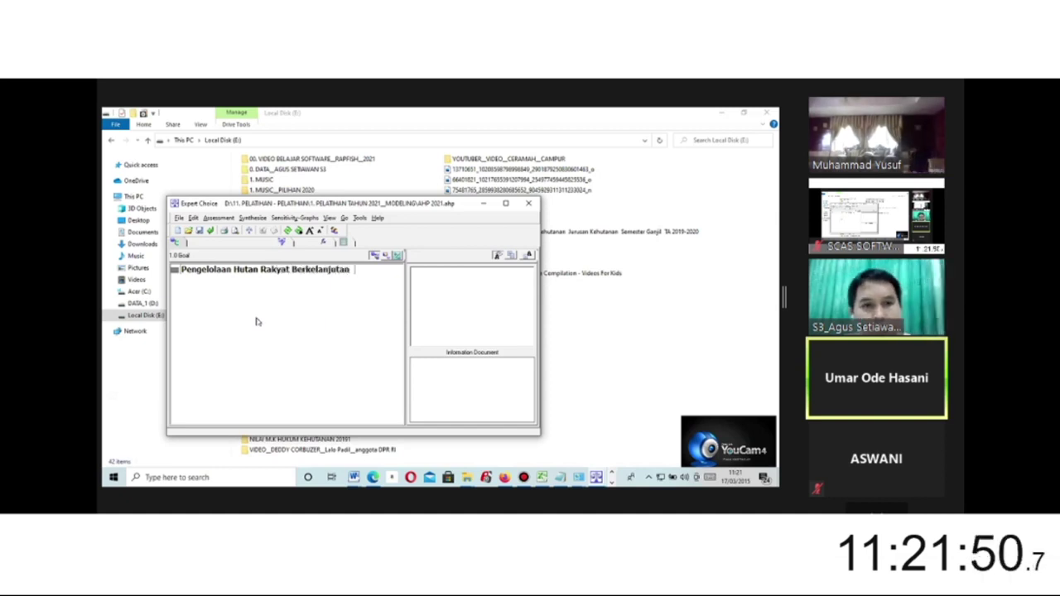
# Step: Insert the criteria "Ekologi" and "Ekonomi" as child nodes of the goal "Pengelolaan Hutan Rakyat Berkelanjutan"
pyautogui.click(193, 218)
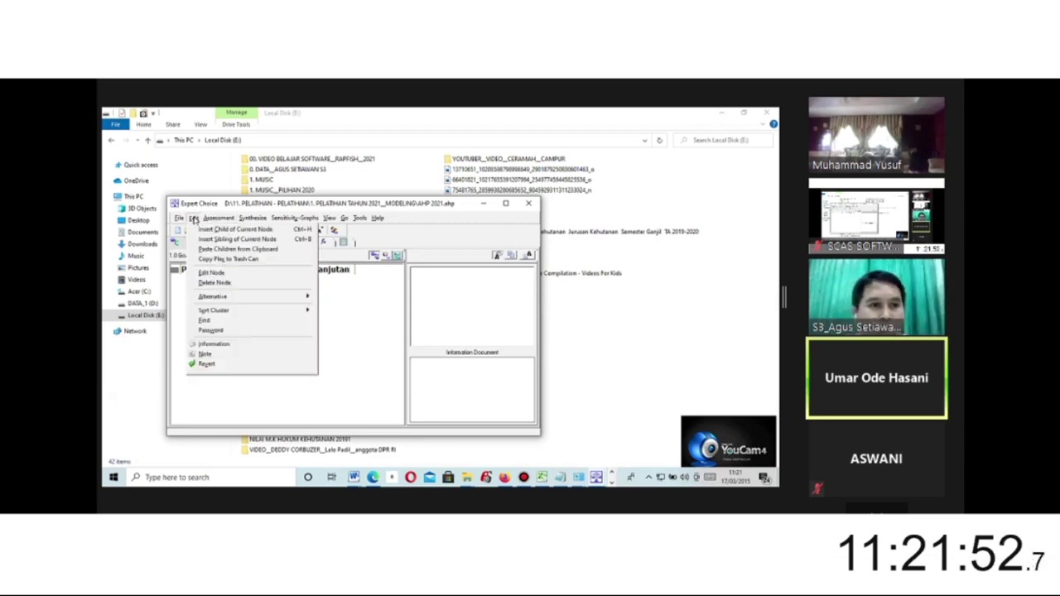
pyautogui.click(209, 229)
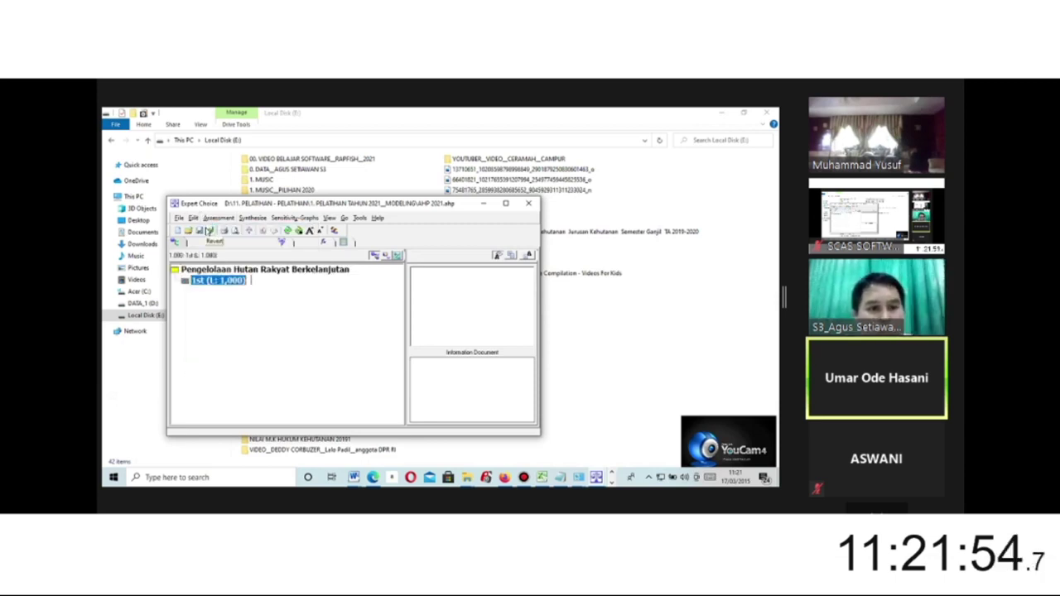
pyautogui.write('Ekol')
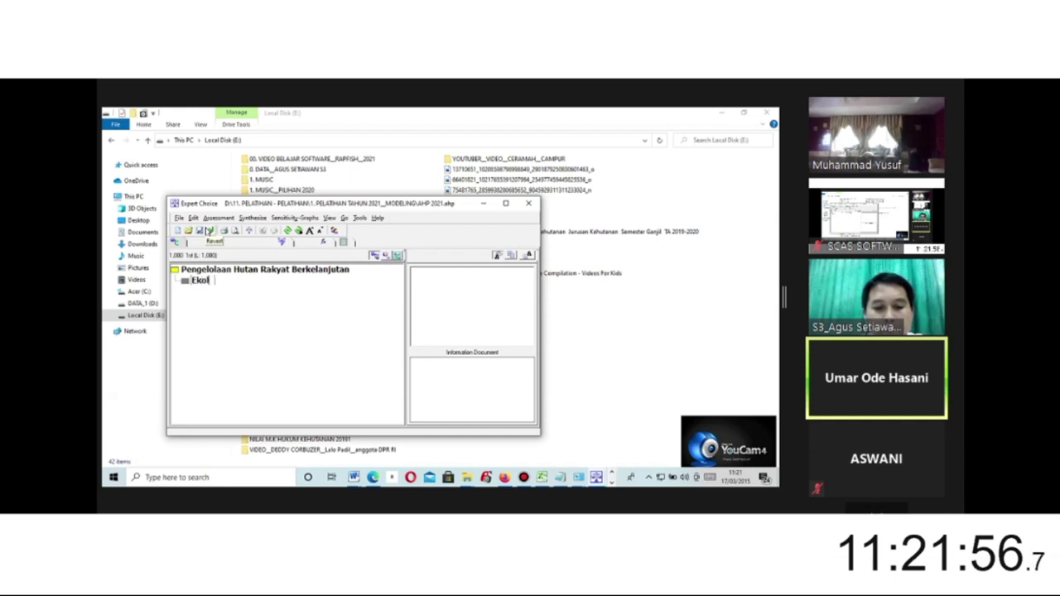
pyautogui.write('ogi')
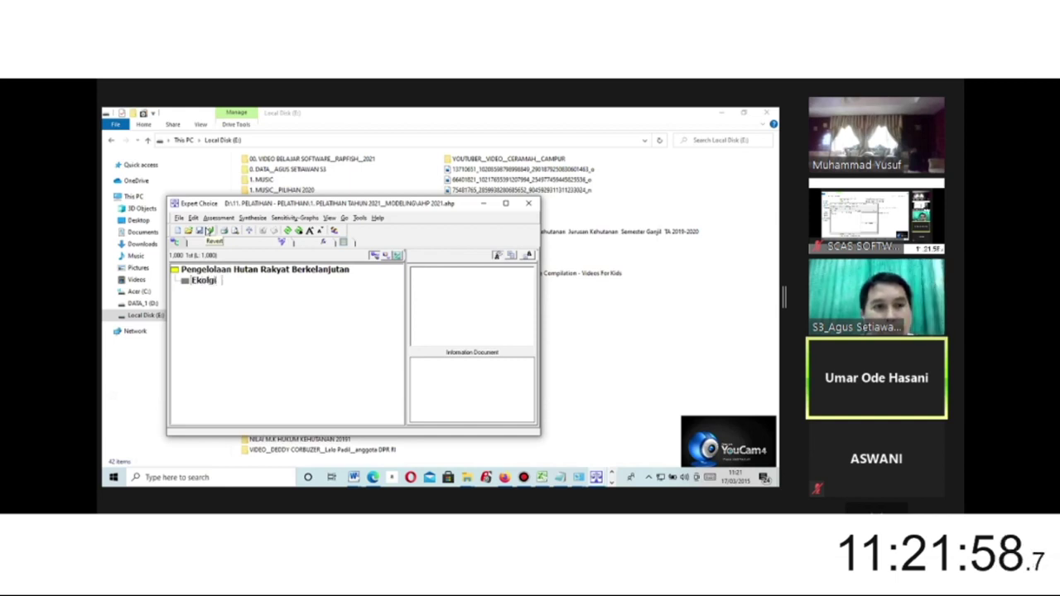
pyautogui.press('BackSpace')
pyautogui.press('BackSpace')
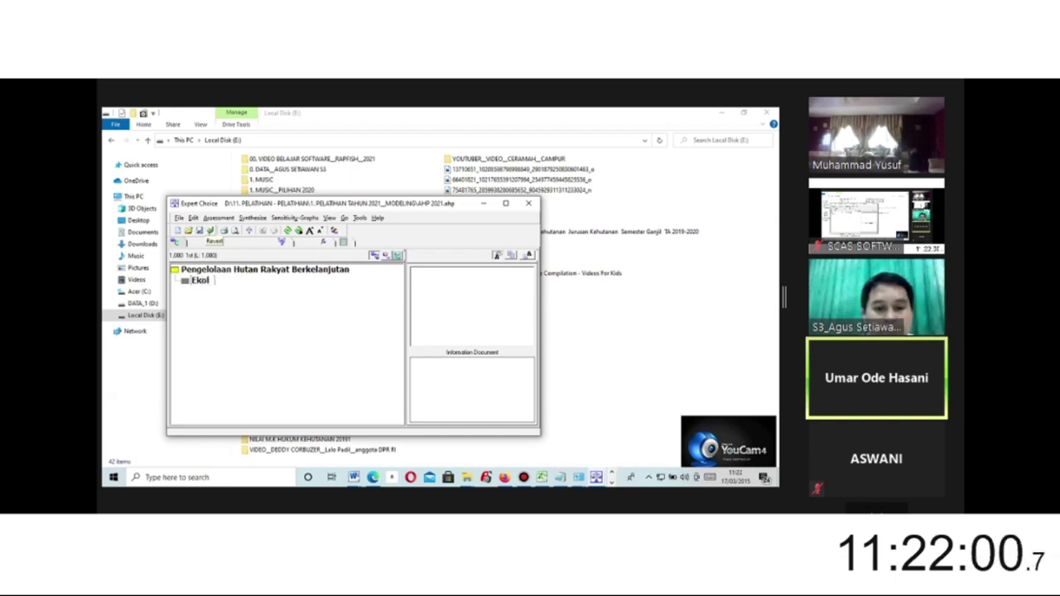
pyautogui.write('ogi')
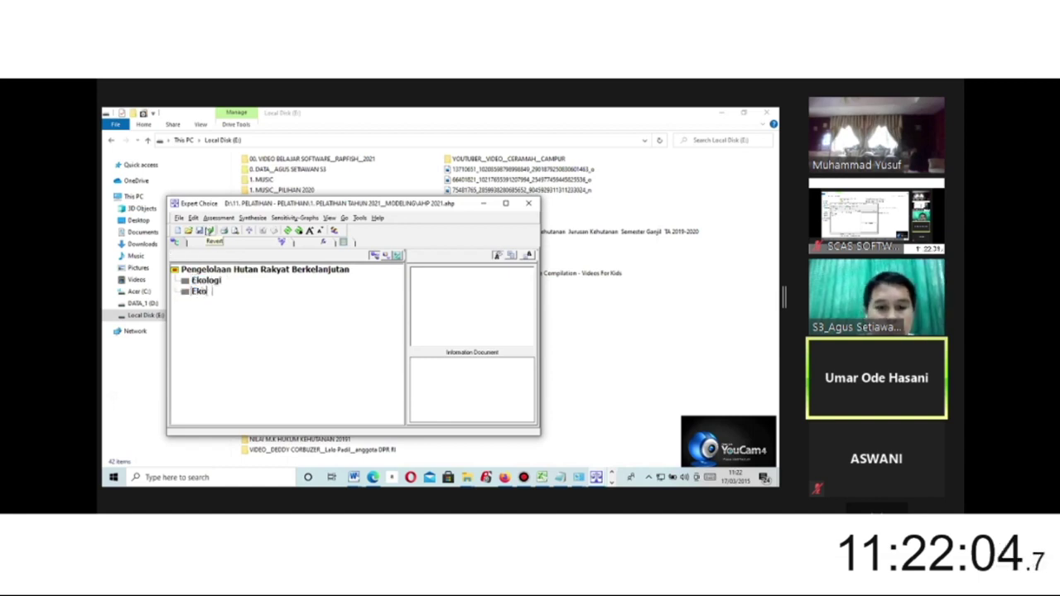
pyautogui.write('nomi')
pyautogui.press('Return')
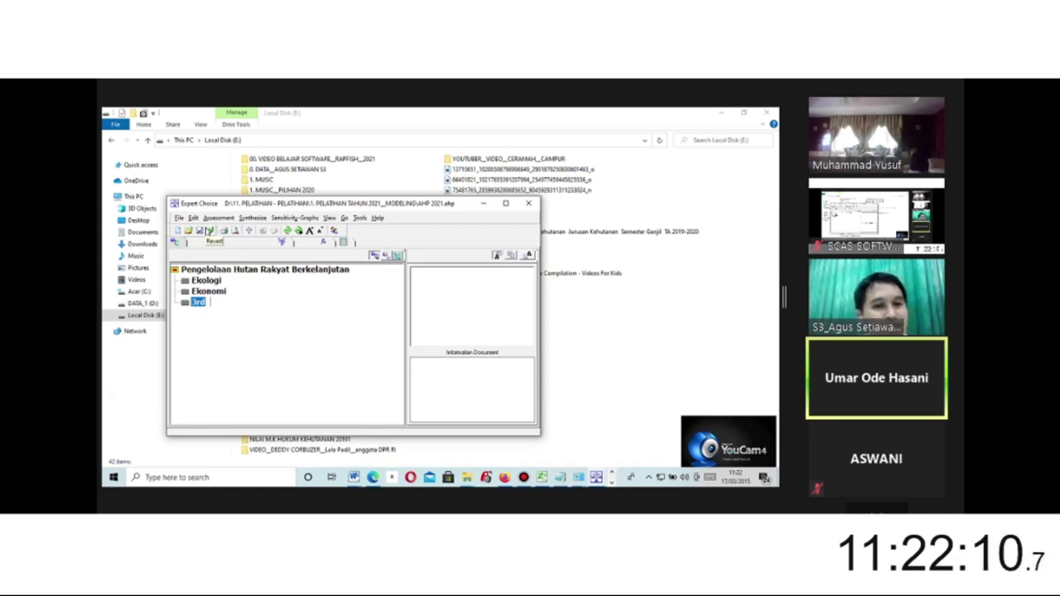
# Step: Add the criteria "Sosial Budaya", "Teknologi" and "Kelembagaan" below Ekonomi under the same goal
pyautogui.write('osi')
pyautogui.write('daya')
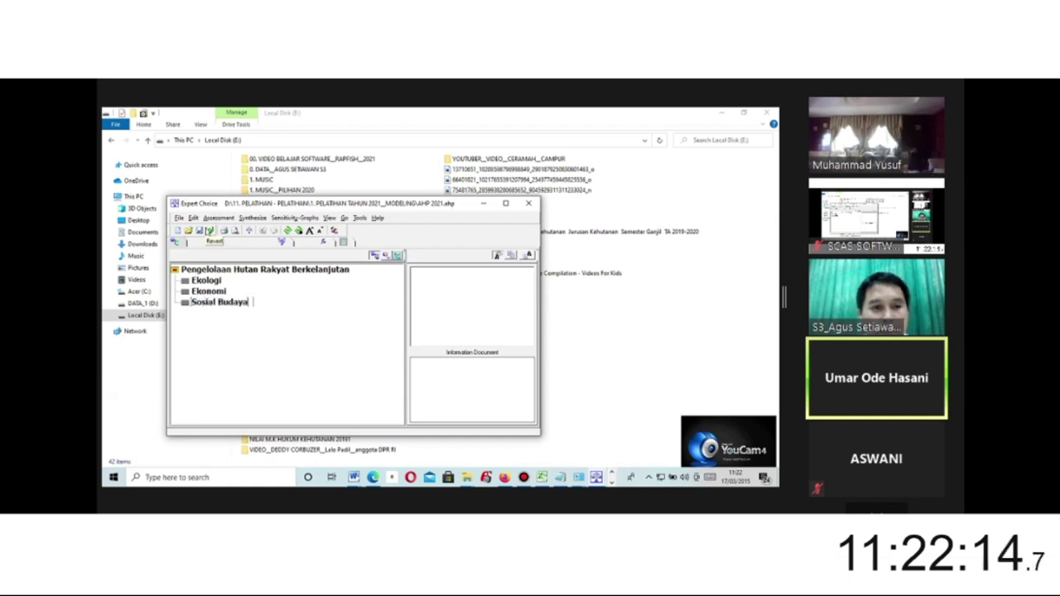
pyautogui.press('Return')
pyautogui.write('Teknologi')
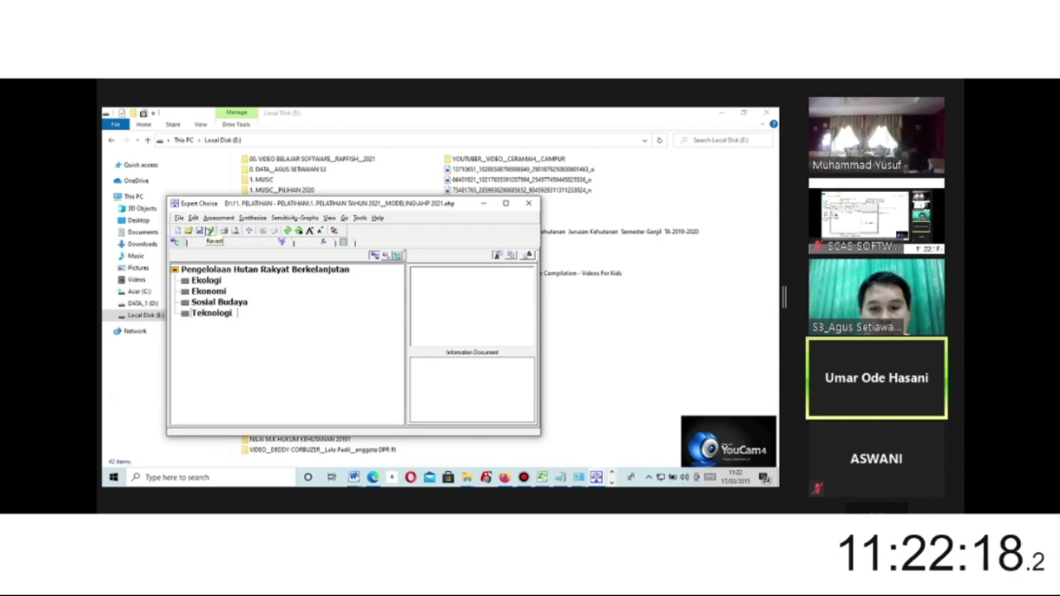
pyautogui.press('Return')
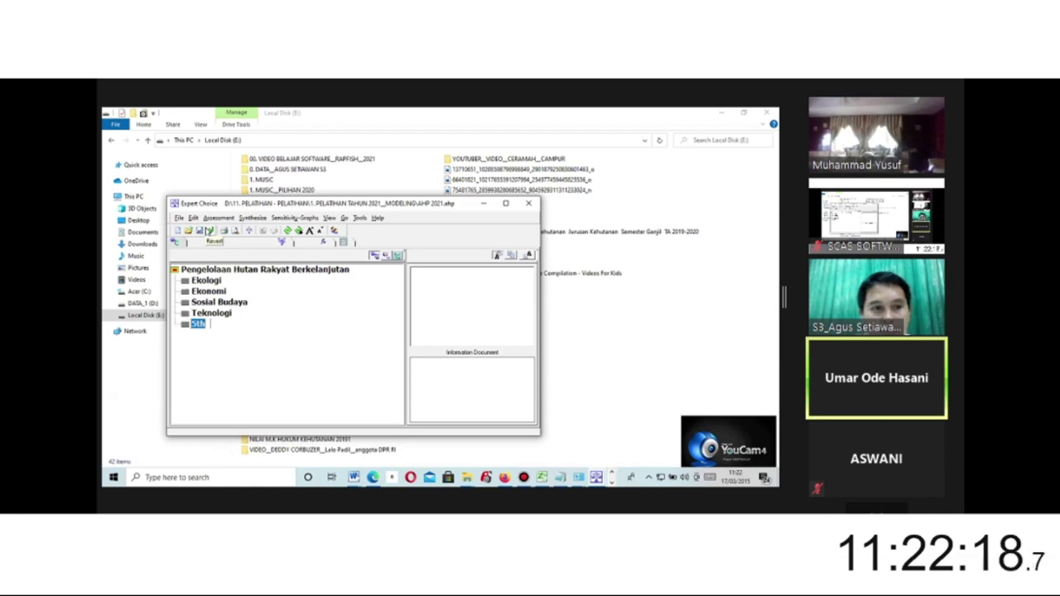
pyautogui.write('Kelembagaan')
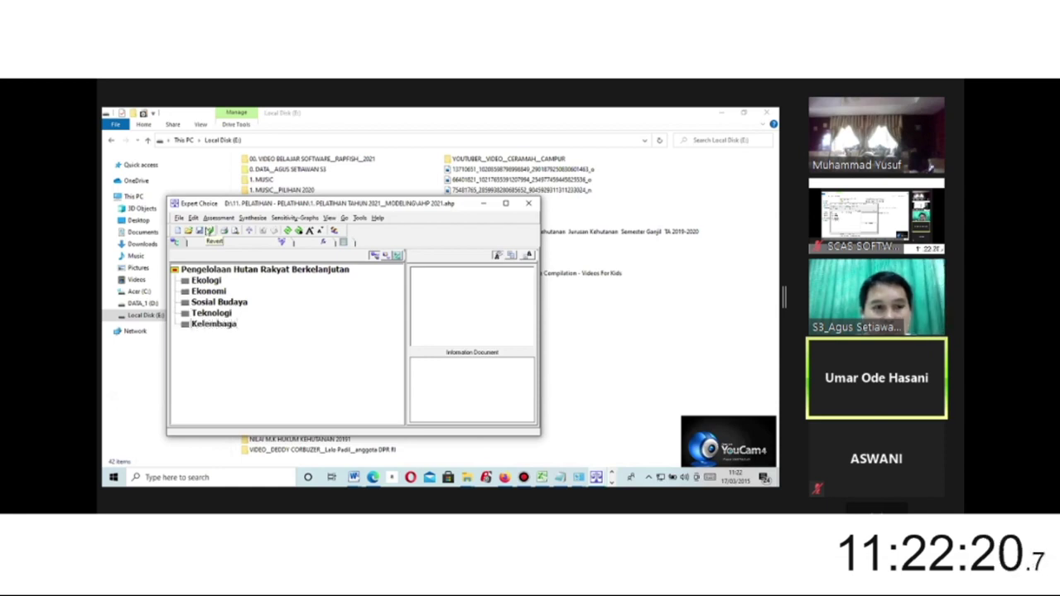
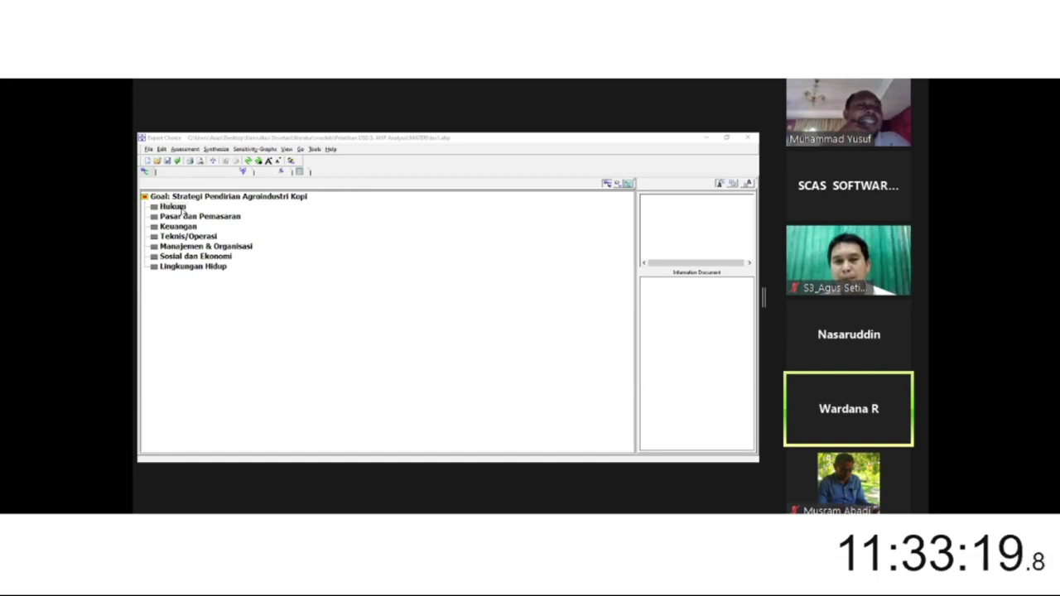
# Step: In the coffee agroindustry model, add an alternative named "Strategi A"
pyautogui.rightClick(183, 210)
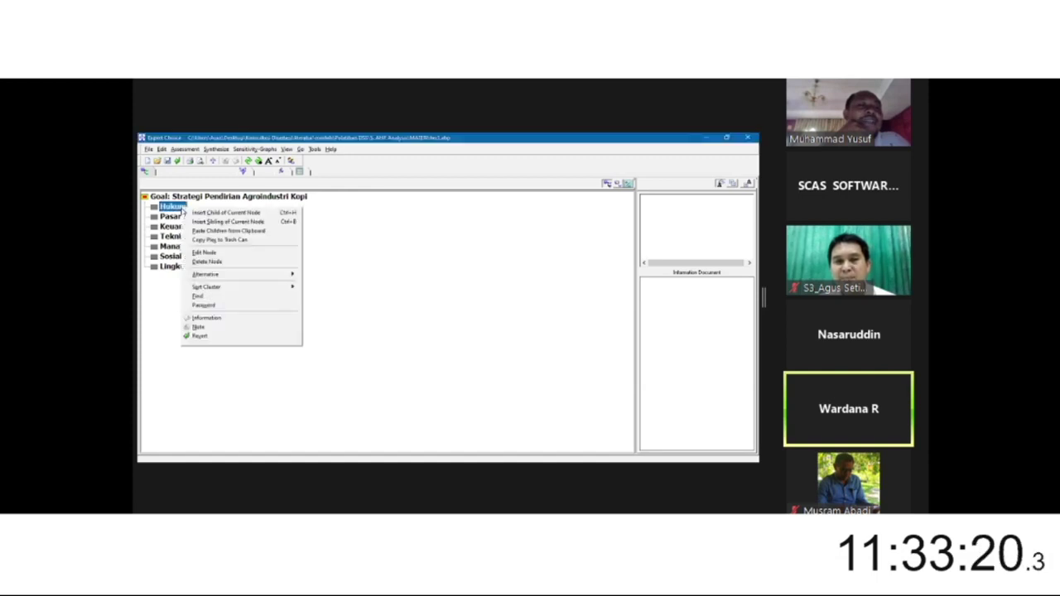
pyautogui.click(354, 231)
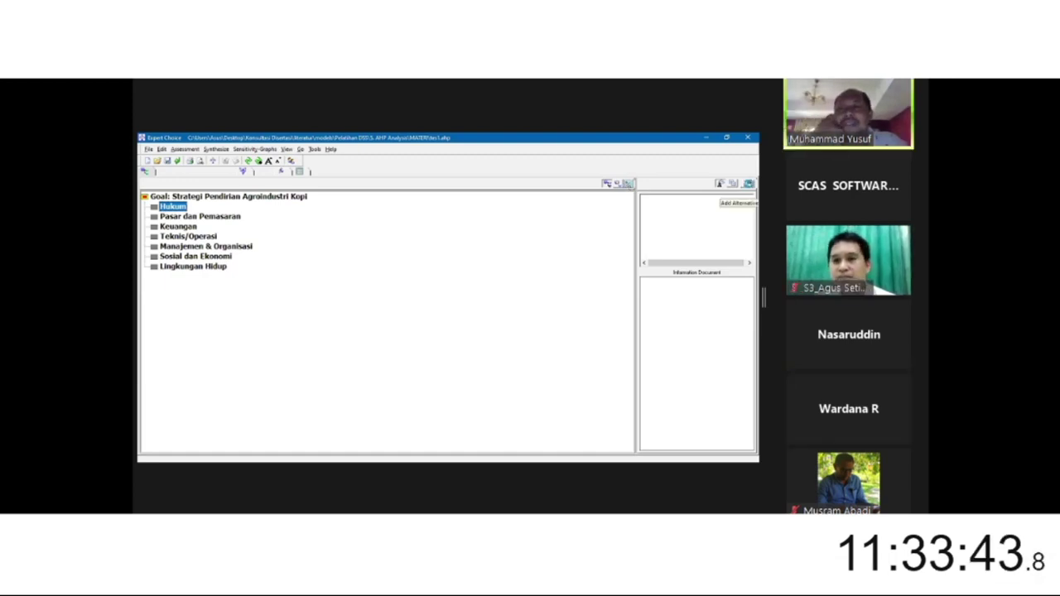
pyautogui.click(748, 183)
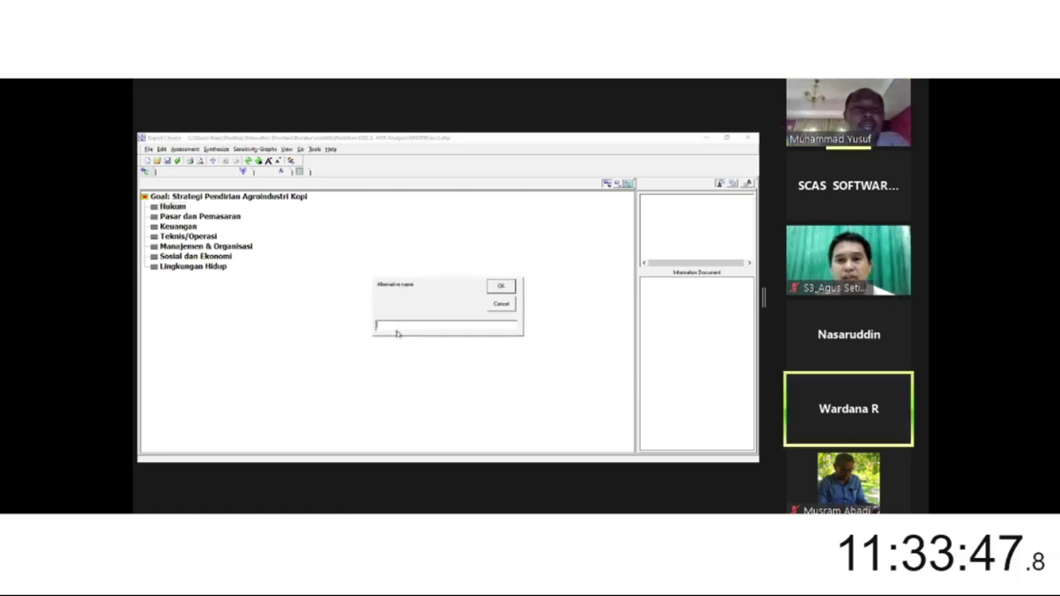
pyautogui.write('St')
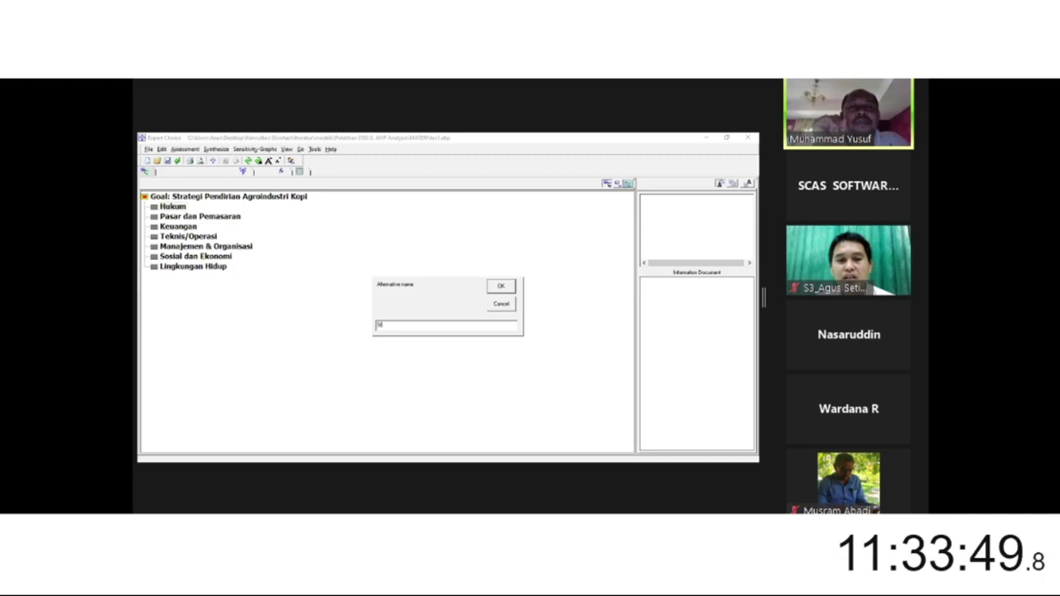
pyautogui.write('rategi')
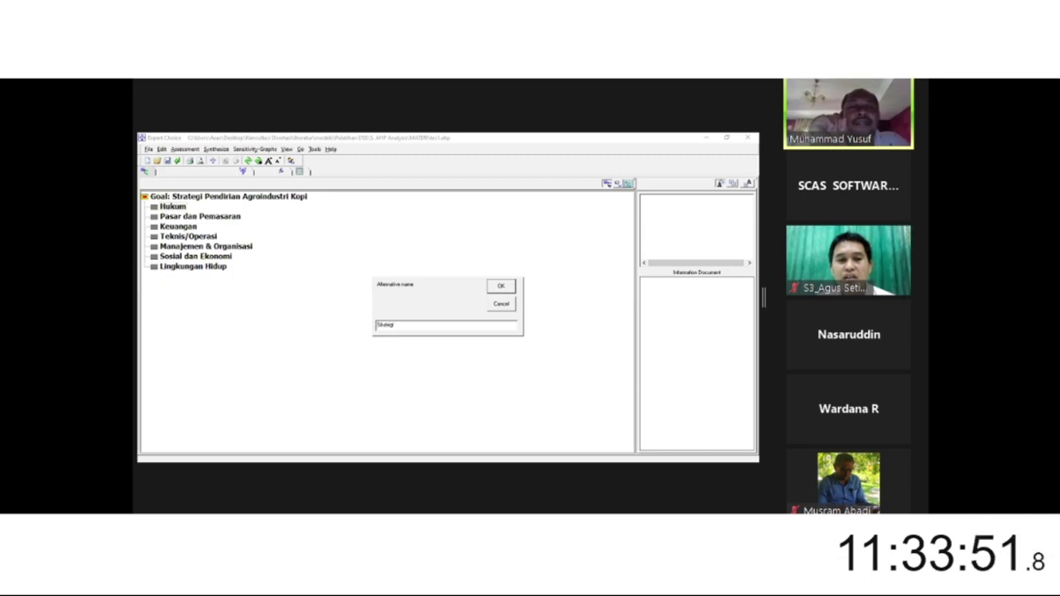
pyautogui.write(' A')
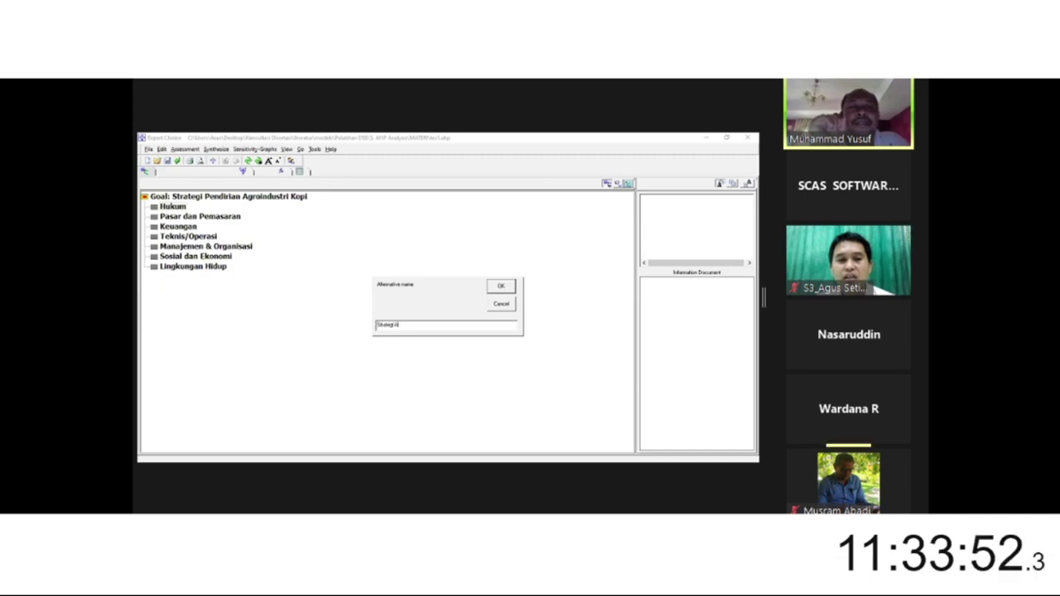
pyautogui.click(500, 287)
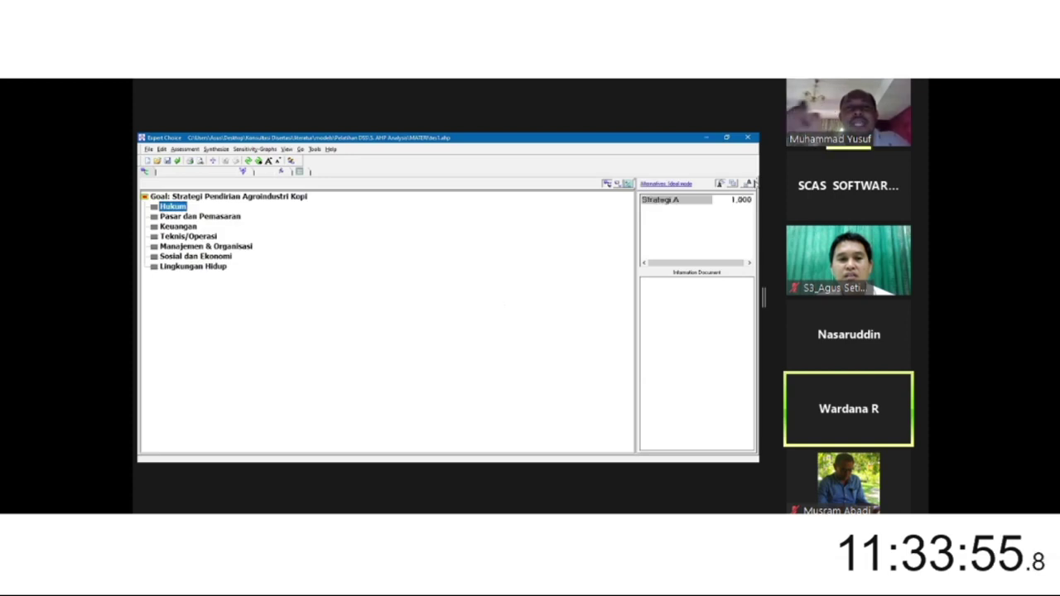
# Step: Add two more alternatives named "Strategi B" and "Strategi C" to the model
pyautogui.click(748, 184)
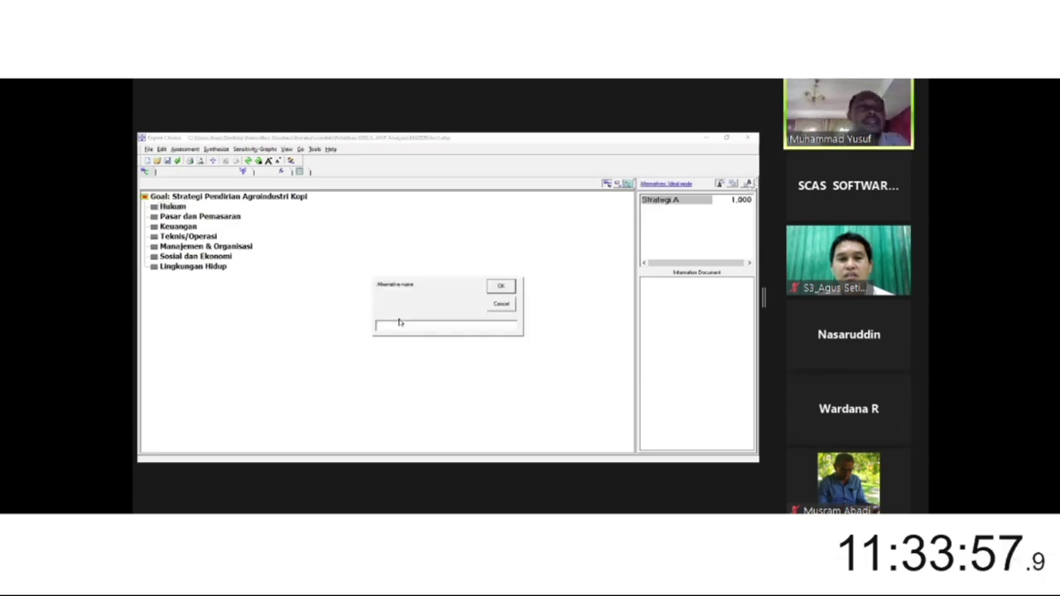
pyautogui.write('Strategi')
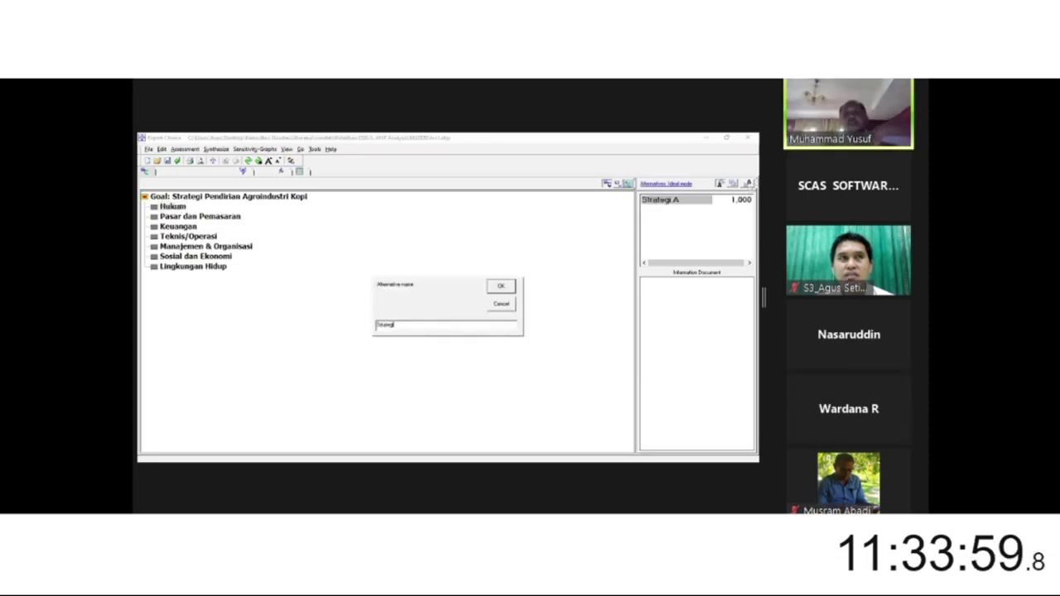
pyautogui.write(' B')
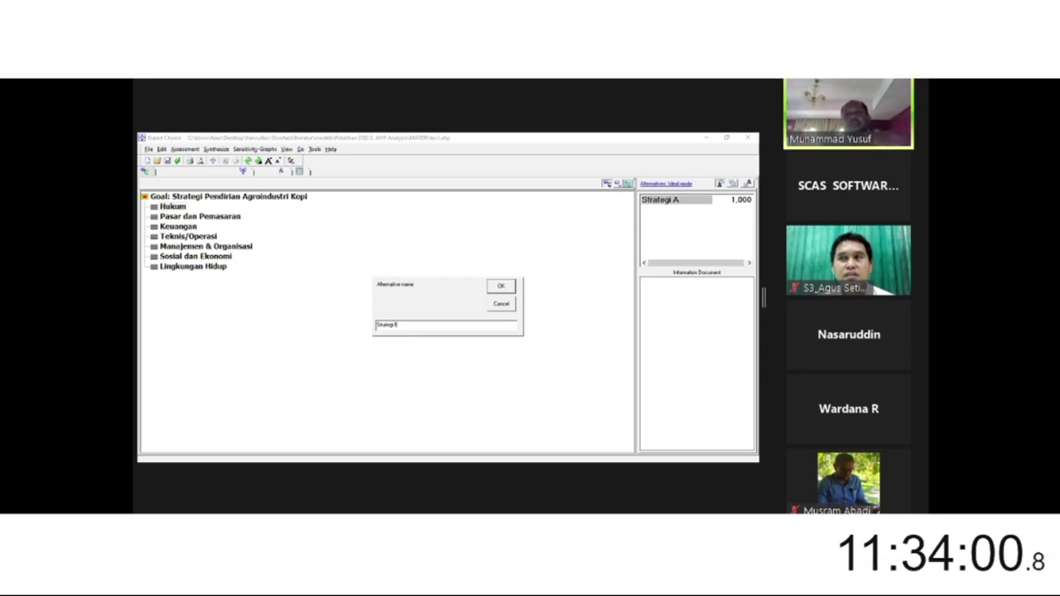
pyautogui.click(500, 285)
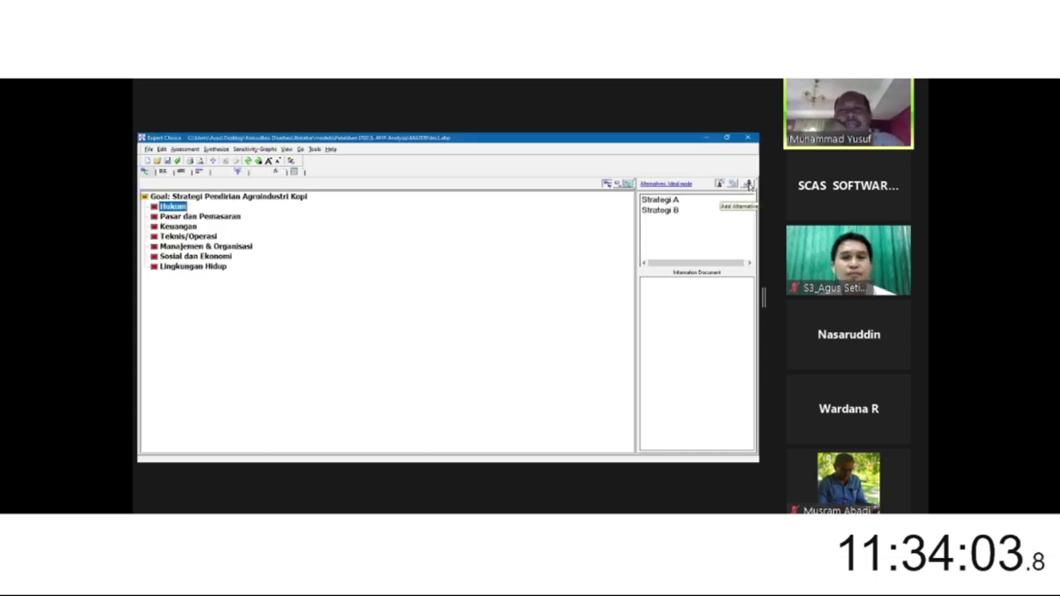
pyautogui.press('Insert')
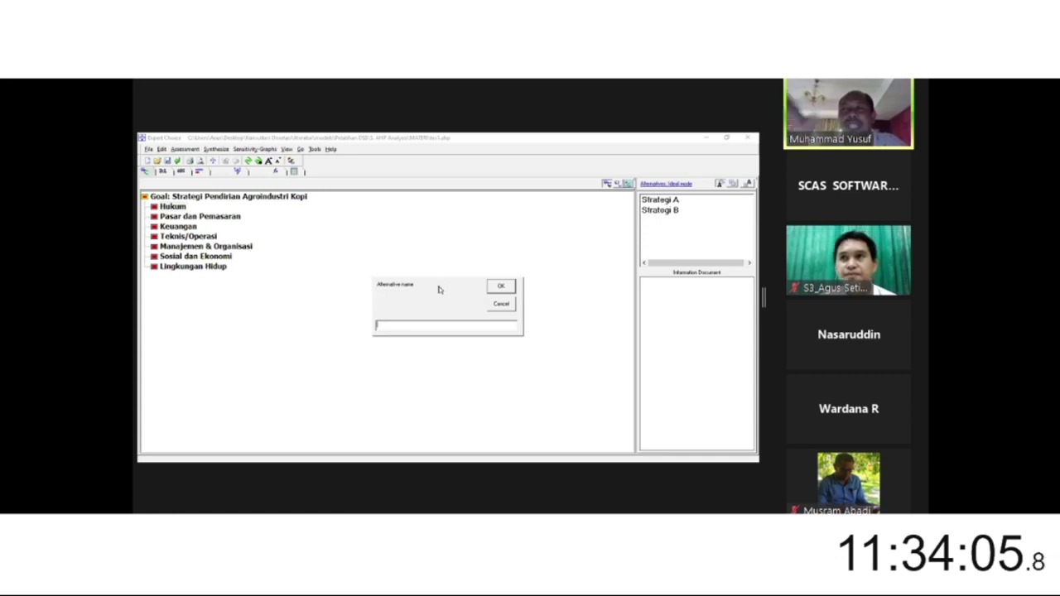
pyautogui.write('Strat')
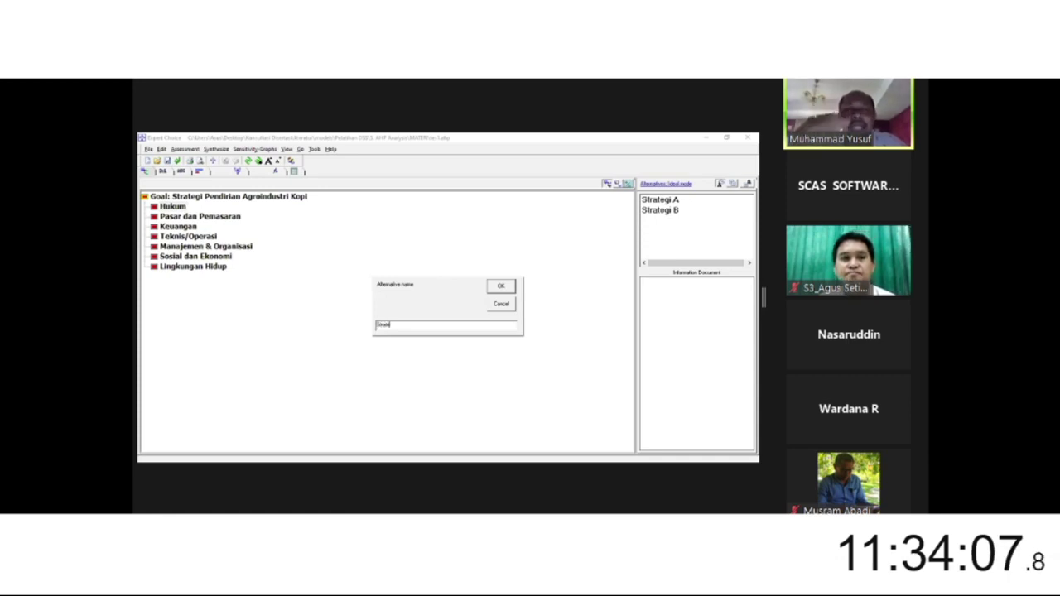
pyautogui.write('egi C')
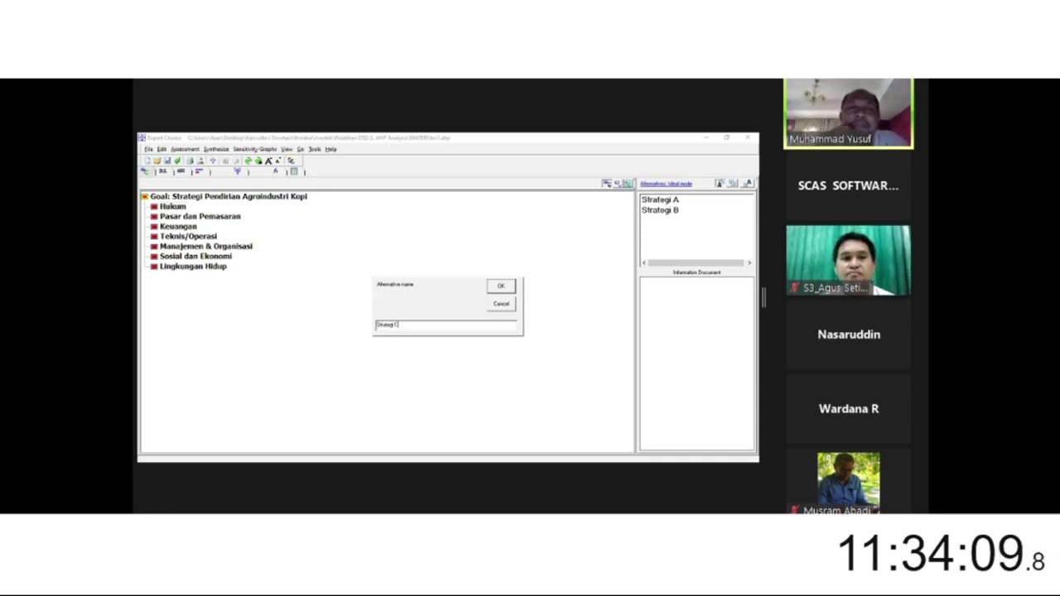
pyautogui.click(501, 286)
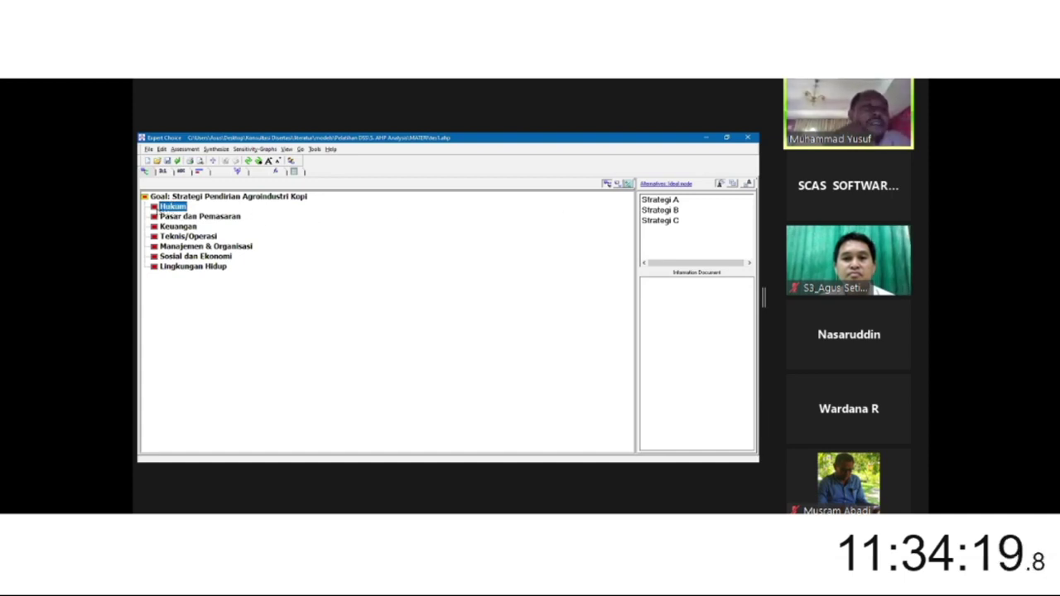
# Step: Select the goal node and open the numerical pairwise comparison of its criteria
pyautogui.click(166, 197)
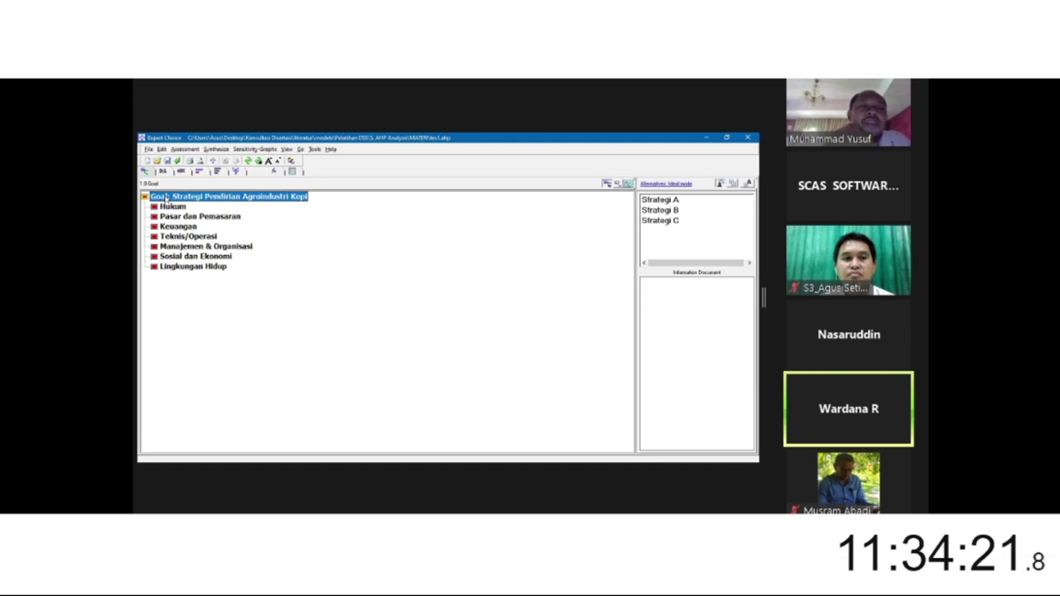
pyautogui.rightClick(164, 198)
pyautogui.press('Escape')
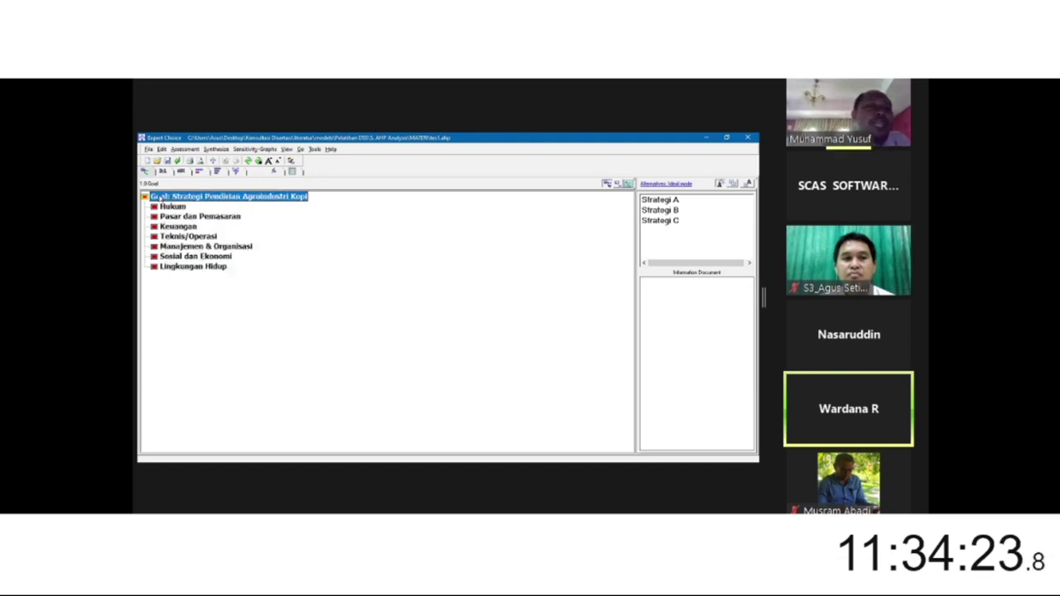
pyautogui.doubleClick(162, 198)
pyautogui.click(145, 199)
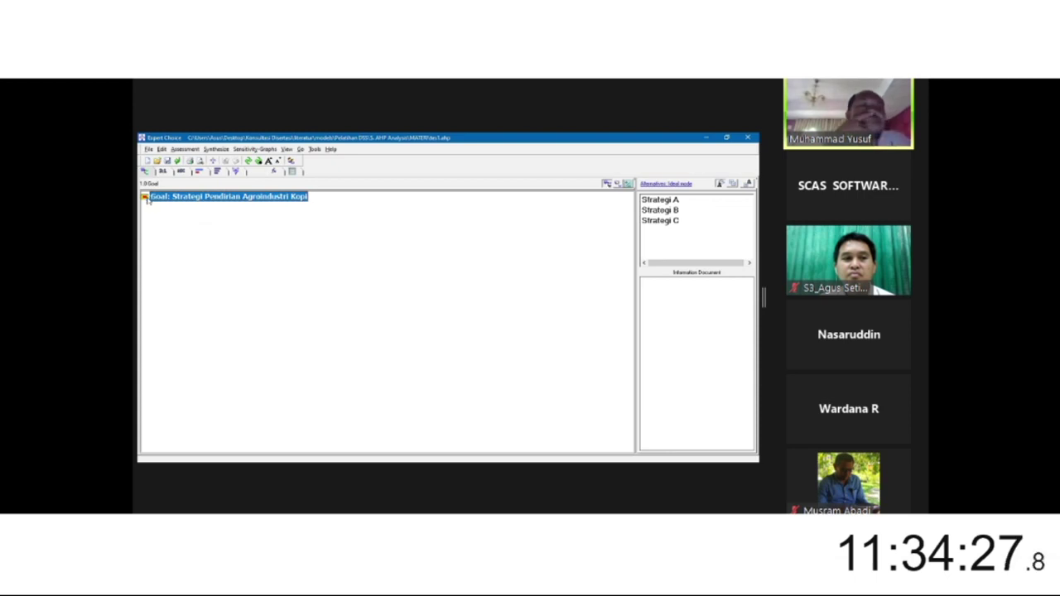
pyautogui.doubleClick(154, 199)
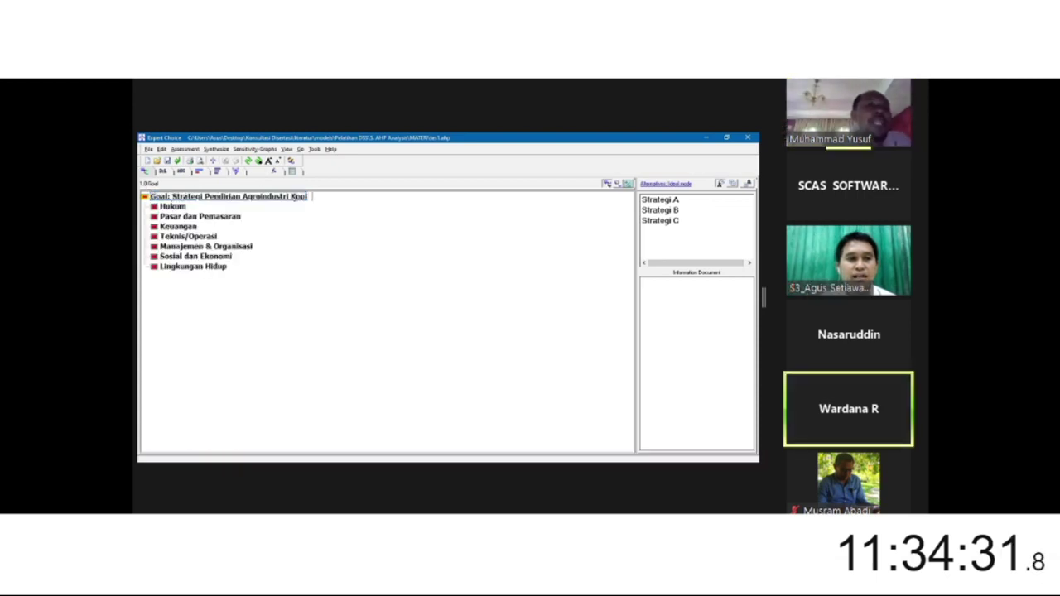
pyautogui.click(166, 172)
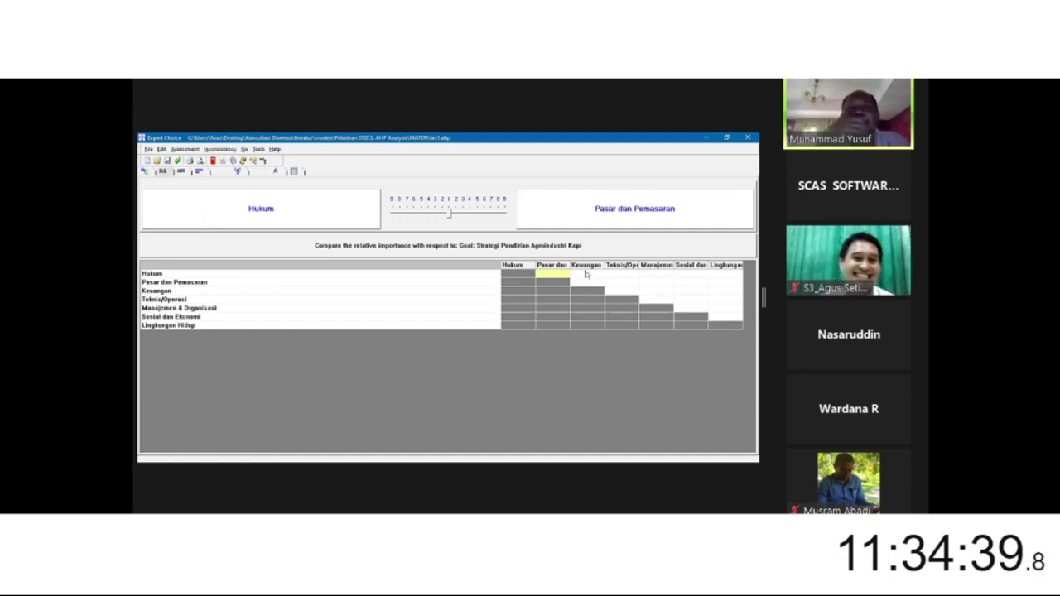
# Step: Set the judgment between Hukum and Pasar dan Pemasaran to 2 in favour of Pasar dan Pemasaran
pyautogui.click(586, 275)
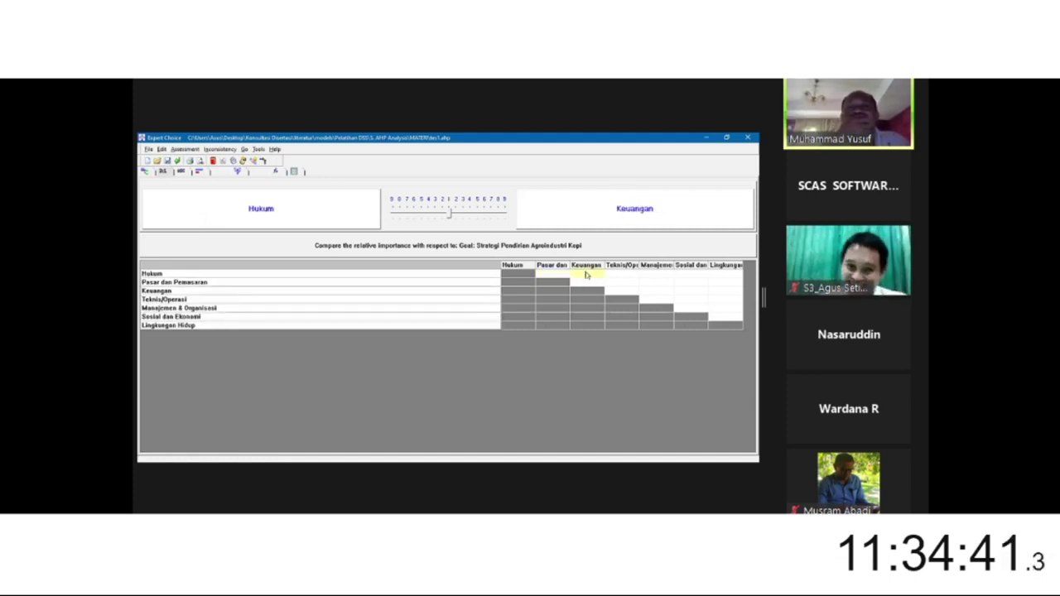
pyautogui.click(538, 277)
pyautogui.click(453, 216)
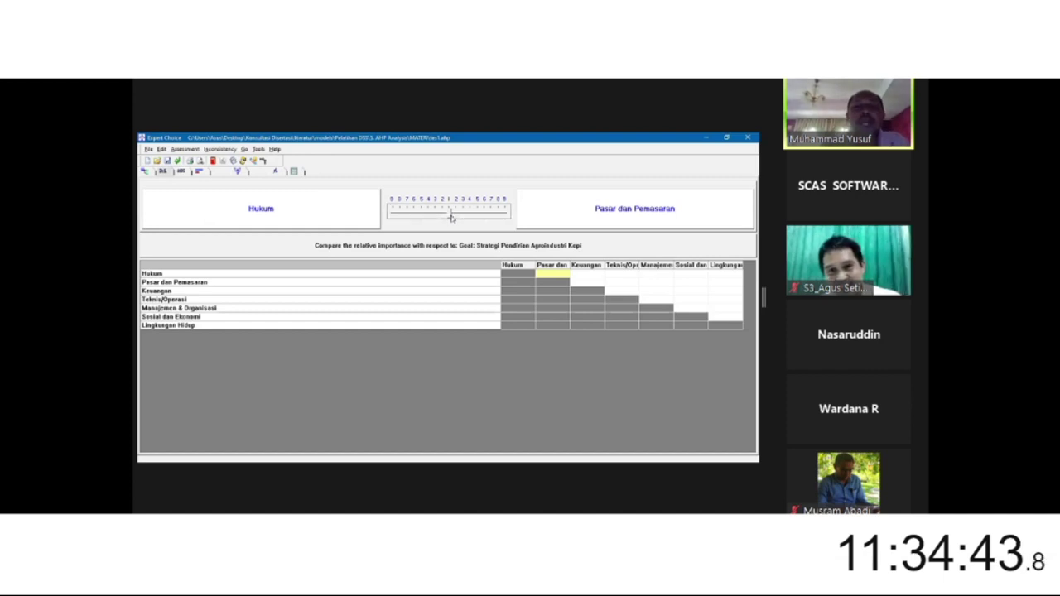
pyautogui.click(456, 215)
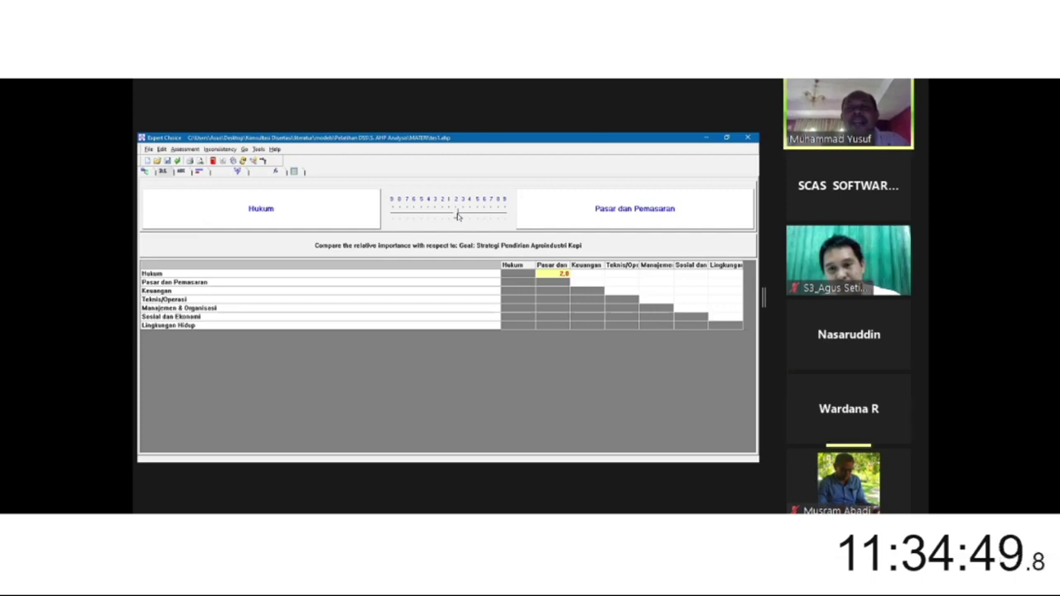
# Step: Set the judgments of Hukum against Keuangan and against Teknis/Operasi to 3 each, in favour of Keuangan and Teknis/Operasi
pyautogui.click(578, 277)
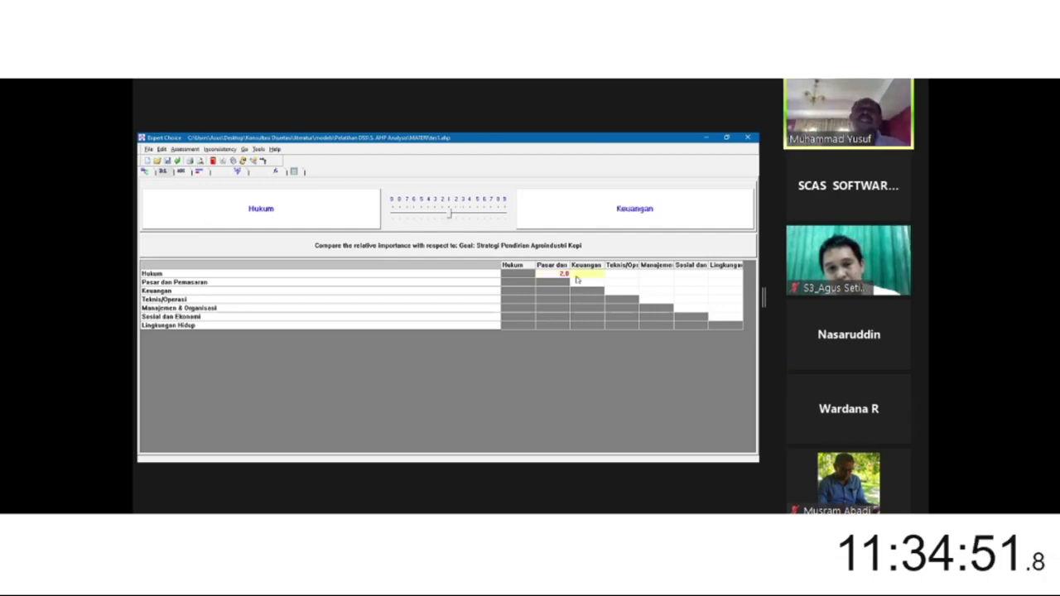
pyautogui.click(448, 216)
pyautogui.moveTo(456, 216); pyautogui.dragTo(464, 214)
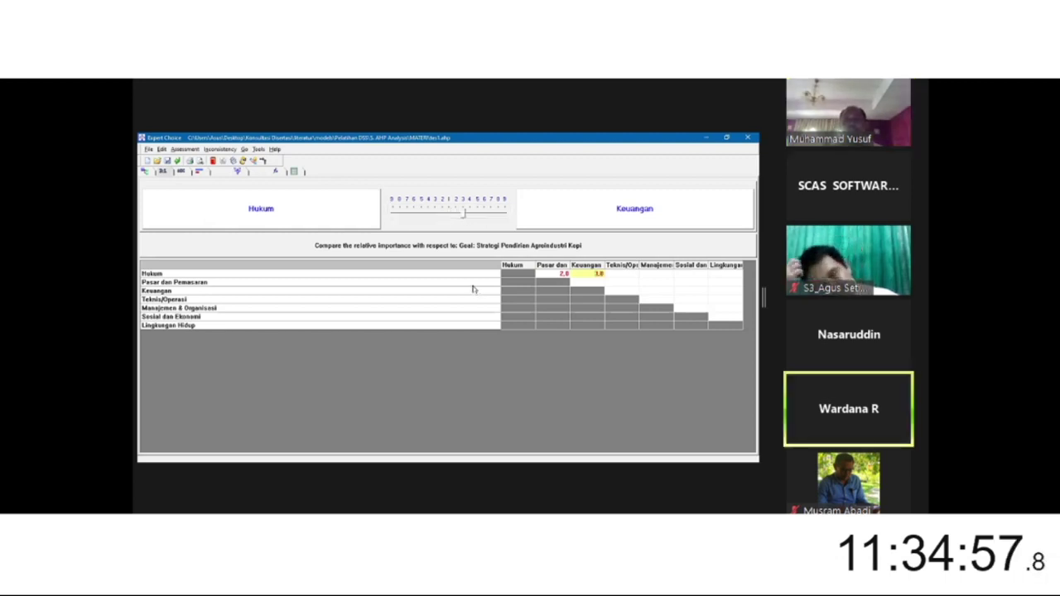
pyautogui.click(448, 218)
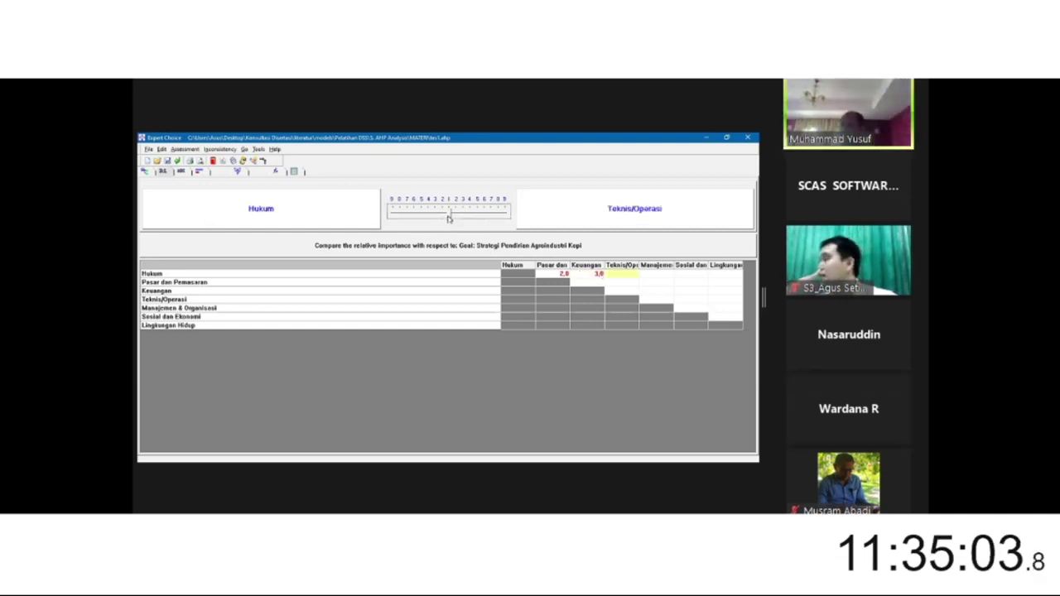
pyautogui.click(465, 218)
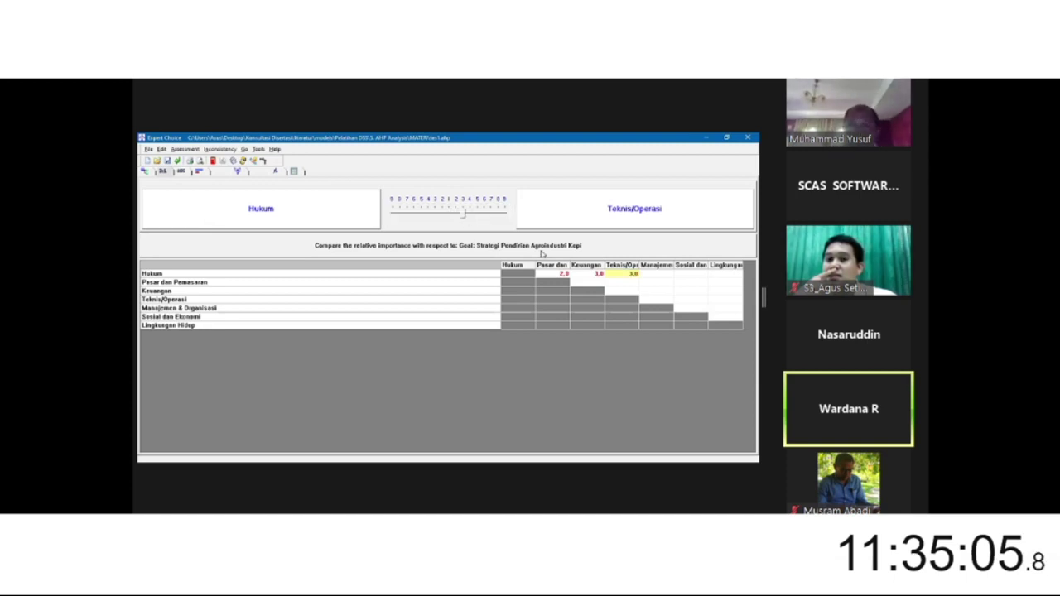
pyautogui.click(655, 276)
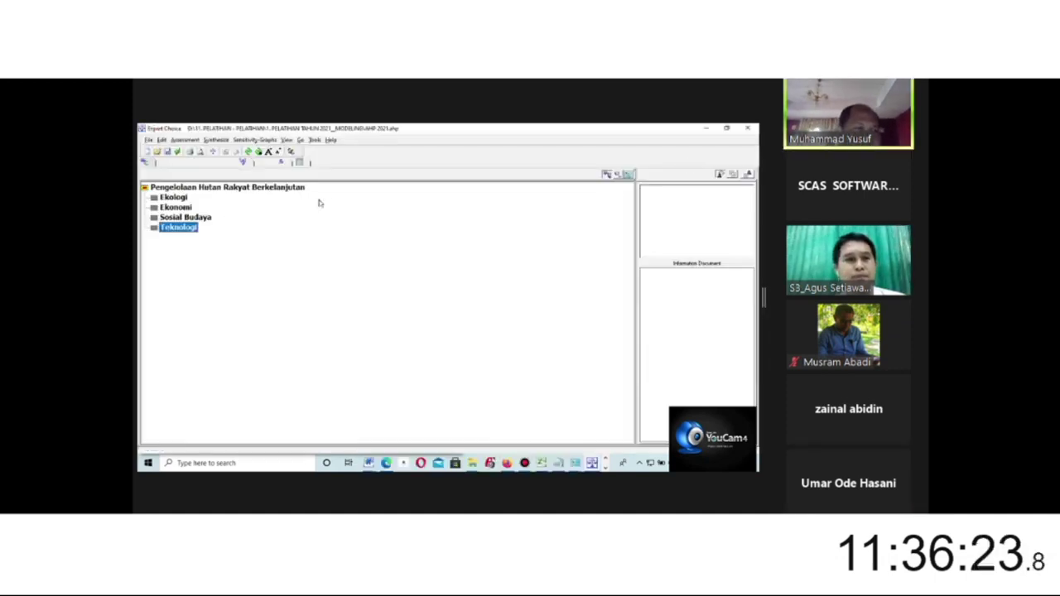
# Step: In the Pengelolaan Hutan Rakyat Berkelanjutan model, add two child nodes named "A" and "B" under Ekologi
pyautogui.click(180, 200)
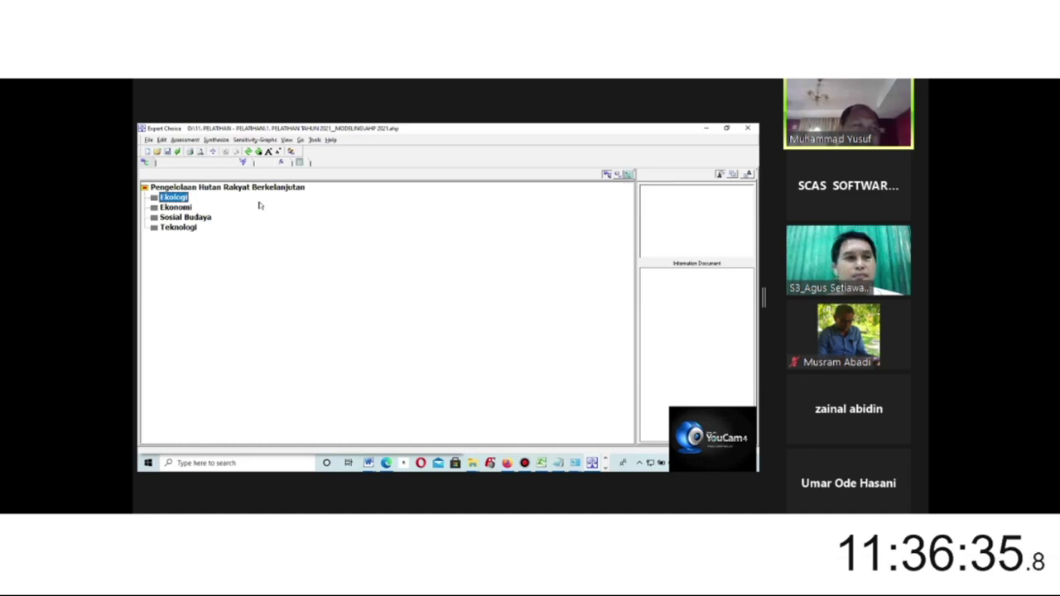
pyautogui.rightClick(175, 198)
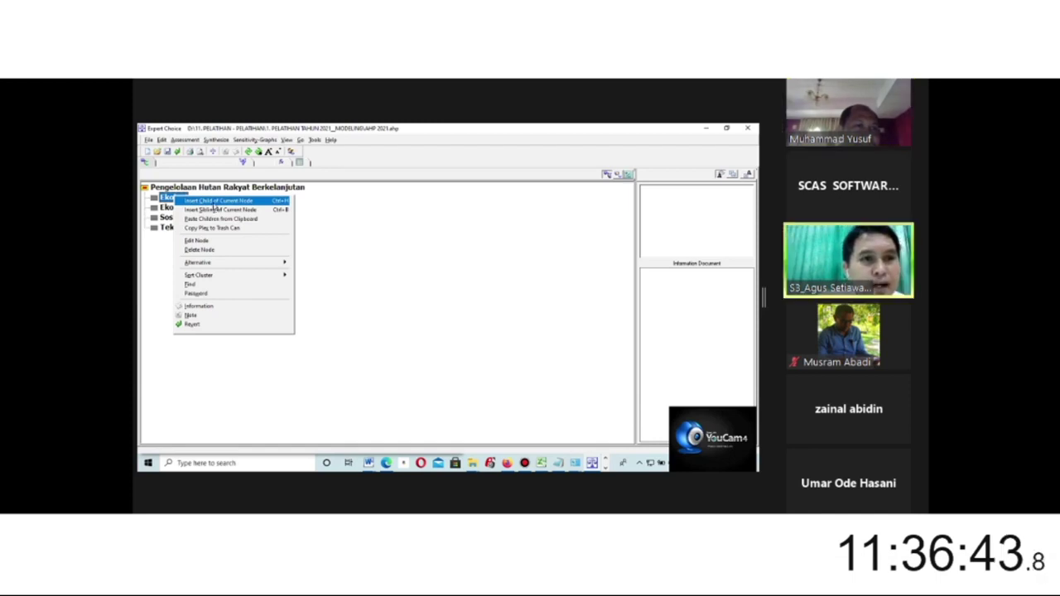
pyautogui.click(213, 202)
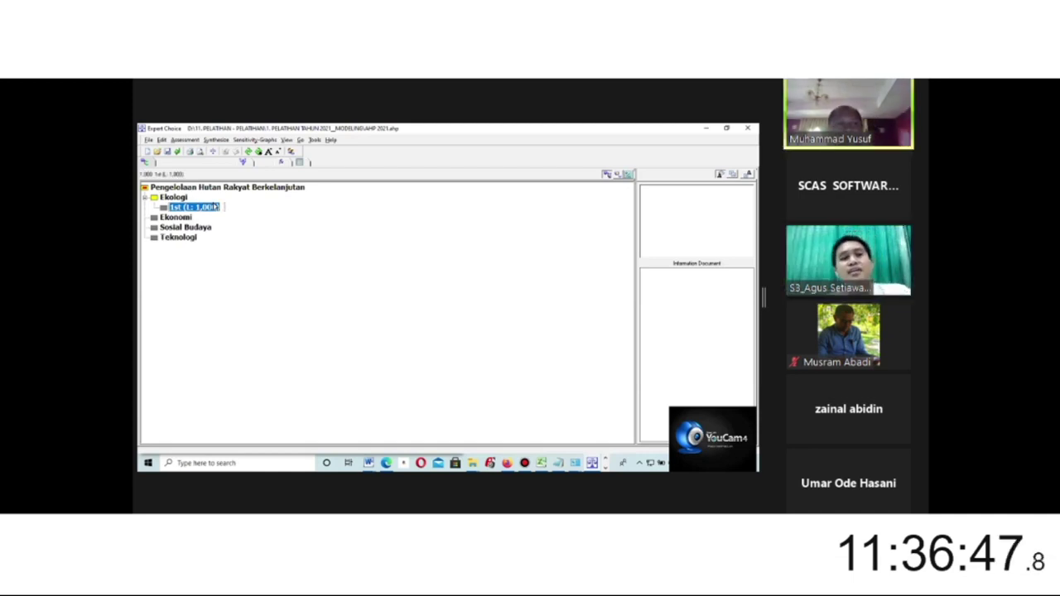
pyautogui.write('A')
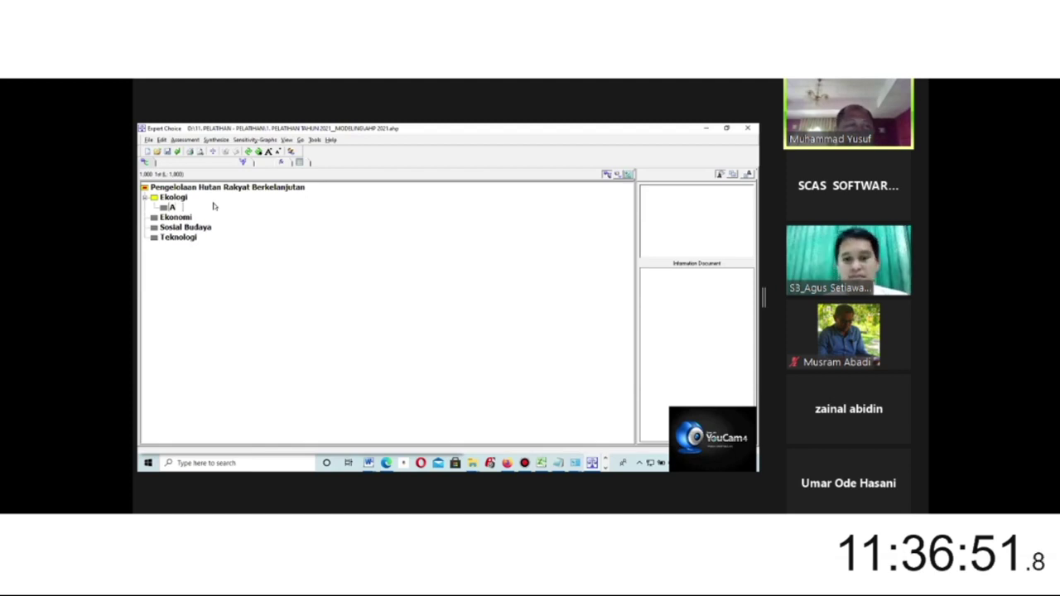
pyautogui.press('Return')
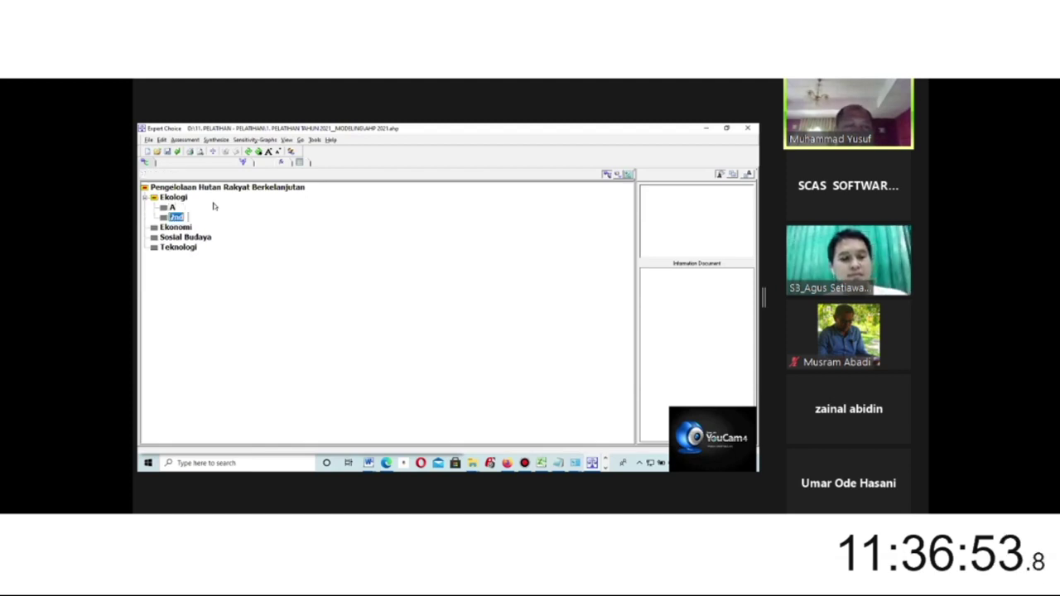
pyautogui.press('capslock')
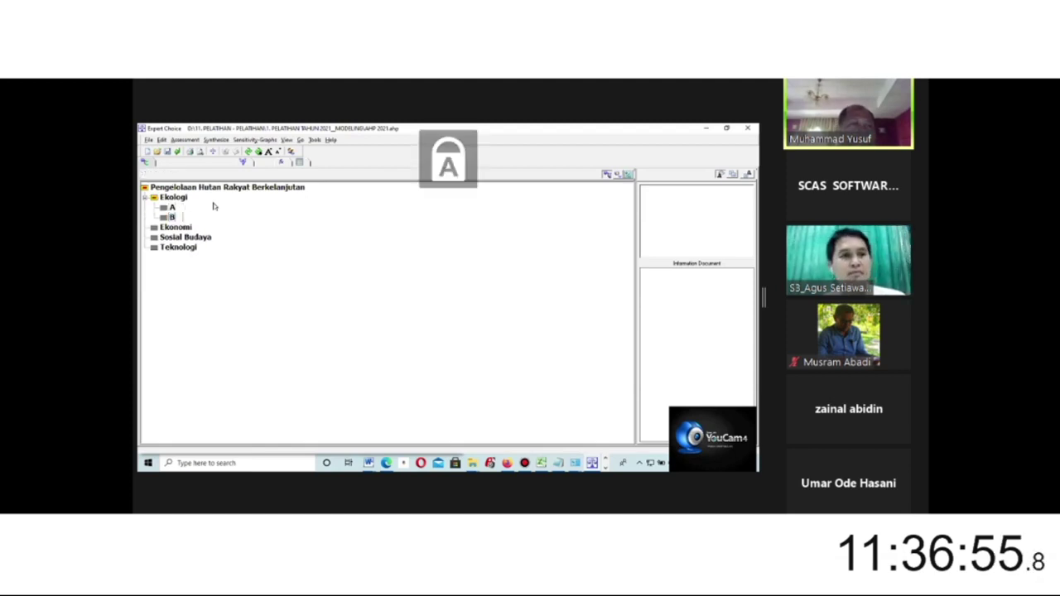
pyautogui.press('Return')
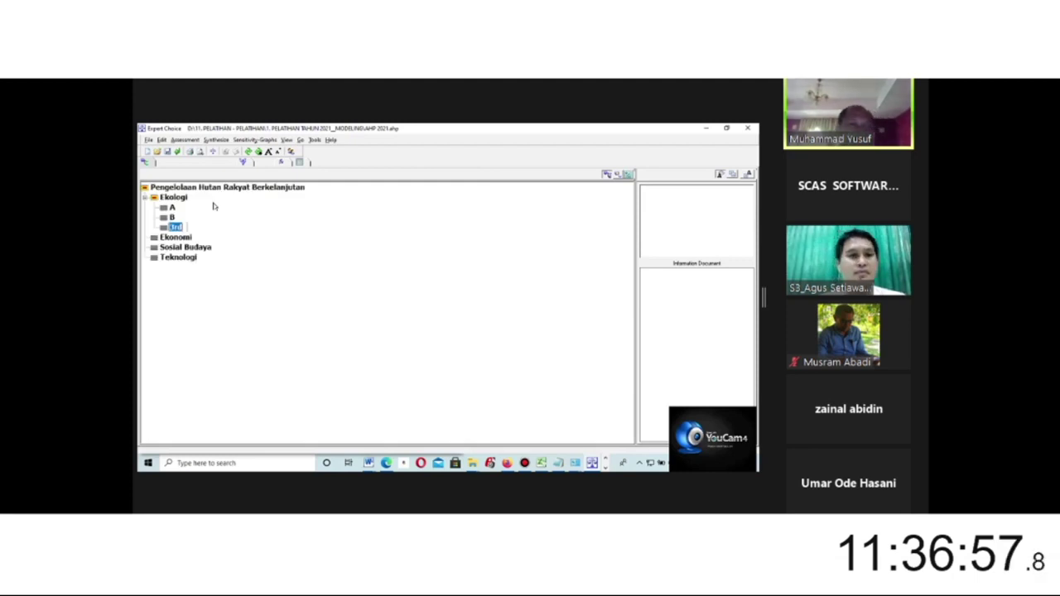
pyautogui.click(175, 239)
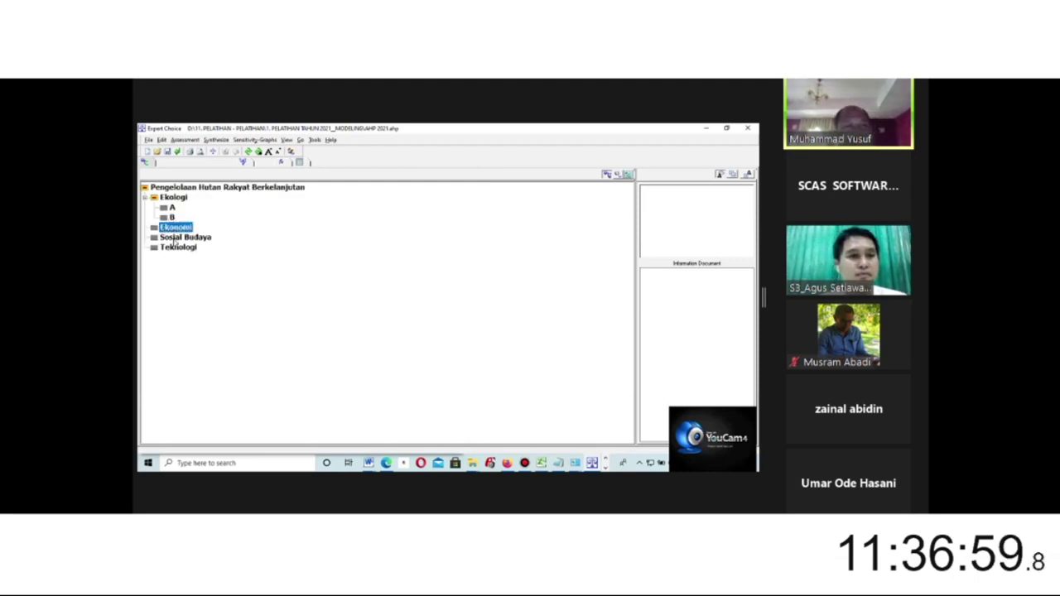
# Step: Add a child node named "A" under Ekonomi and select the goal node
pyautogui.rightClick(180, 231)
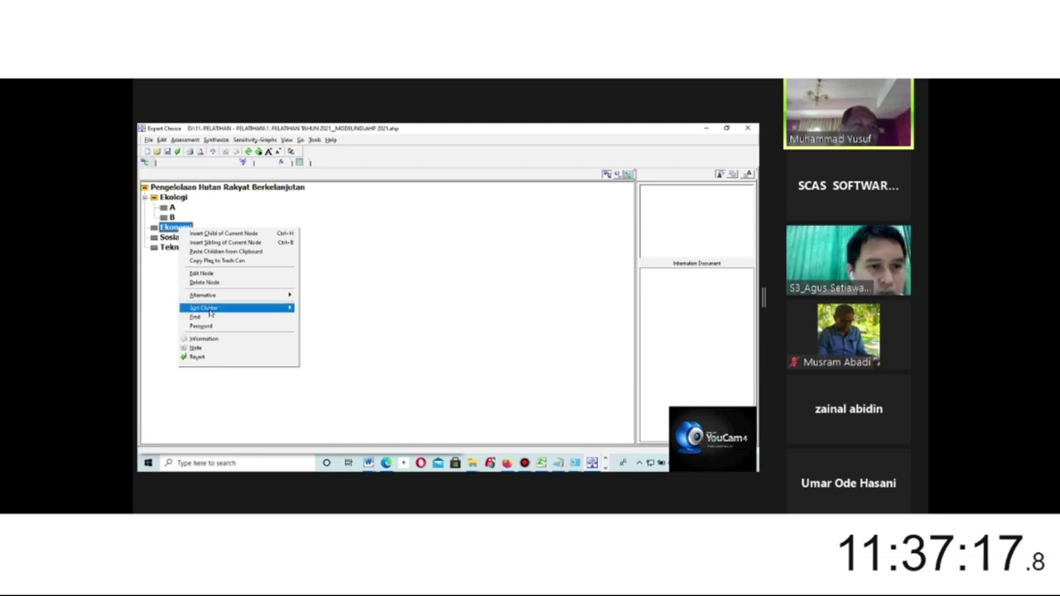
pyautogui.click(217, 237)
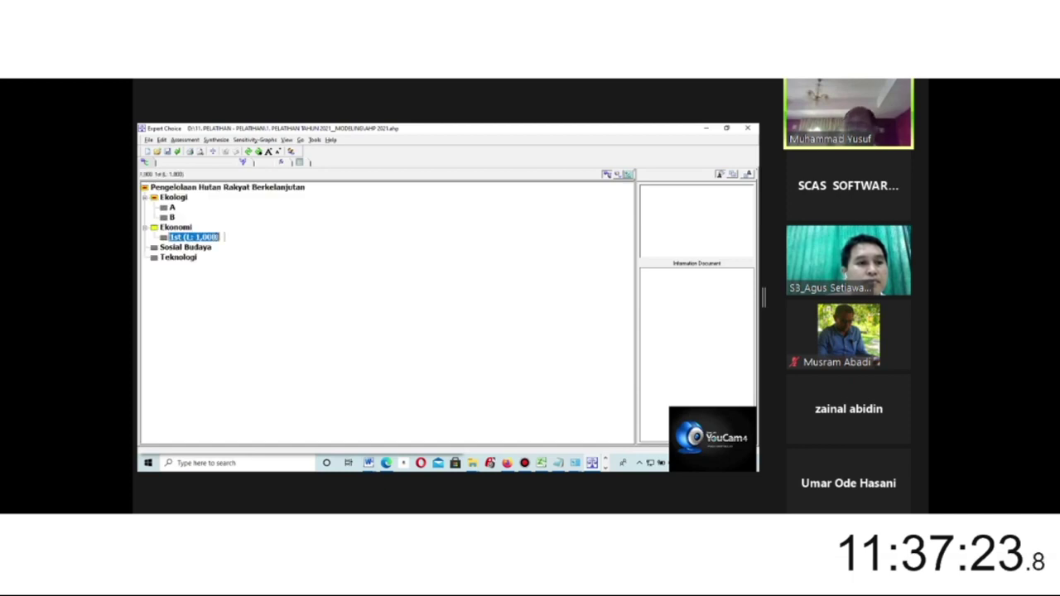
pyautogui.write('a')
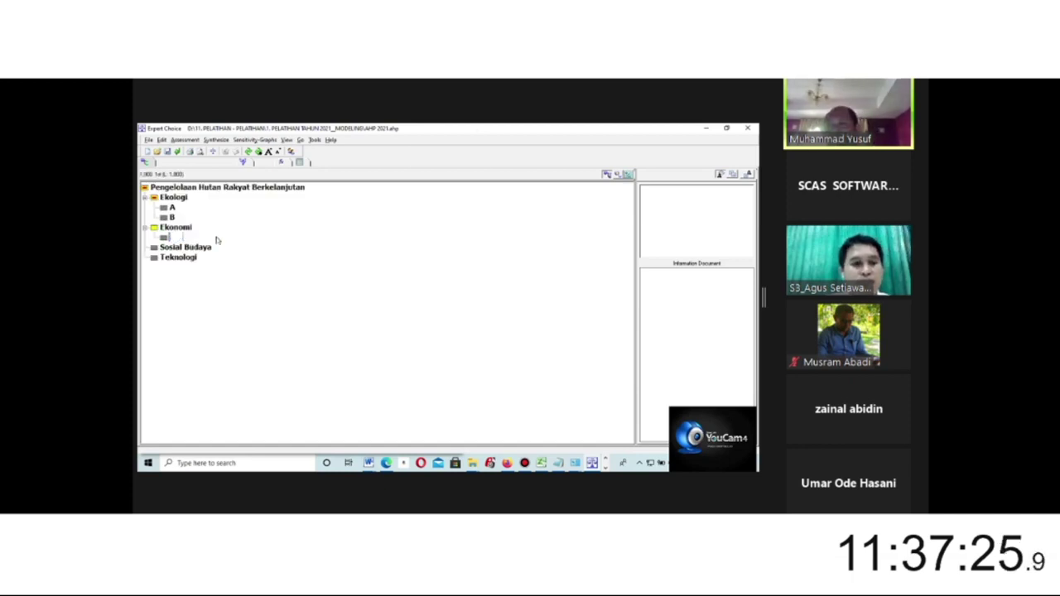
pyautogui.press('capslock')
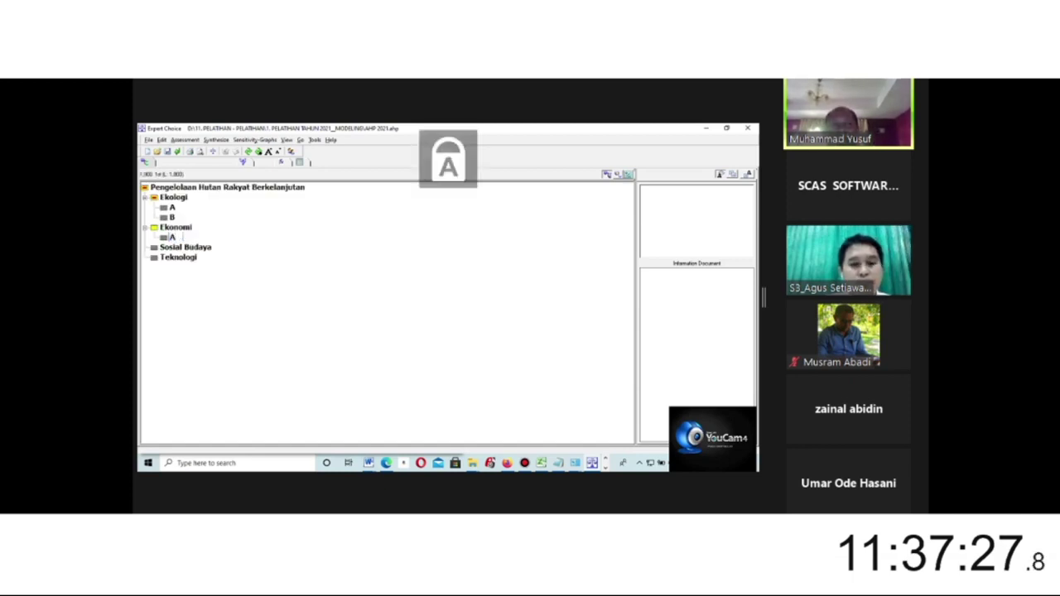
pyautogui.press('Return')
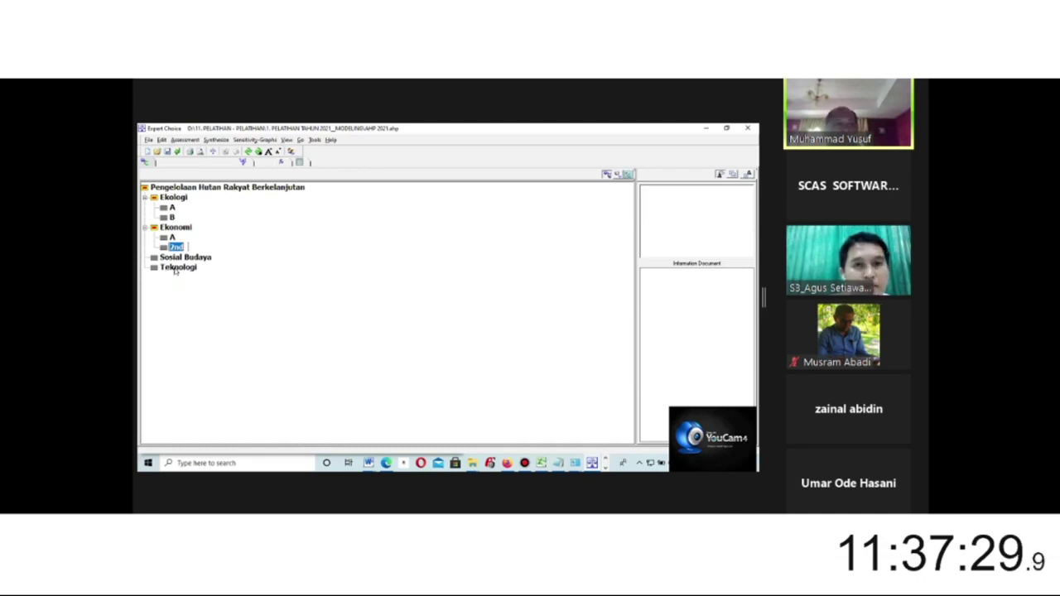
pyautogui.click(179, 198)
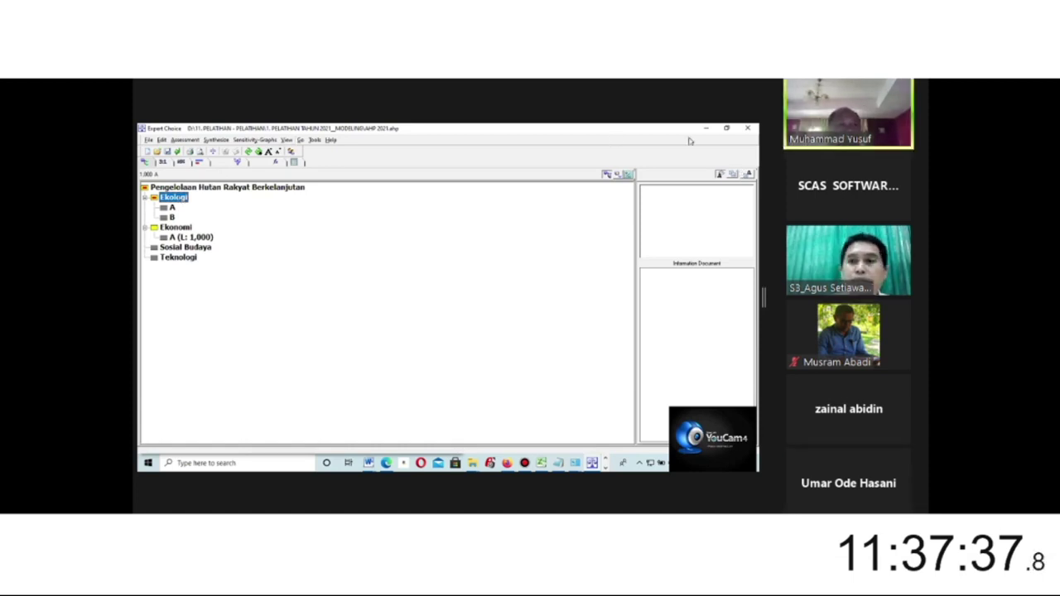
pyautogui.press('Up')
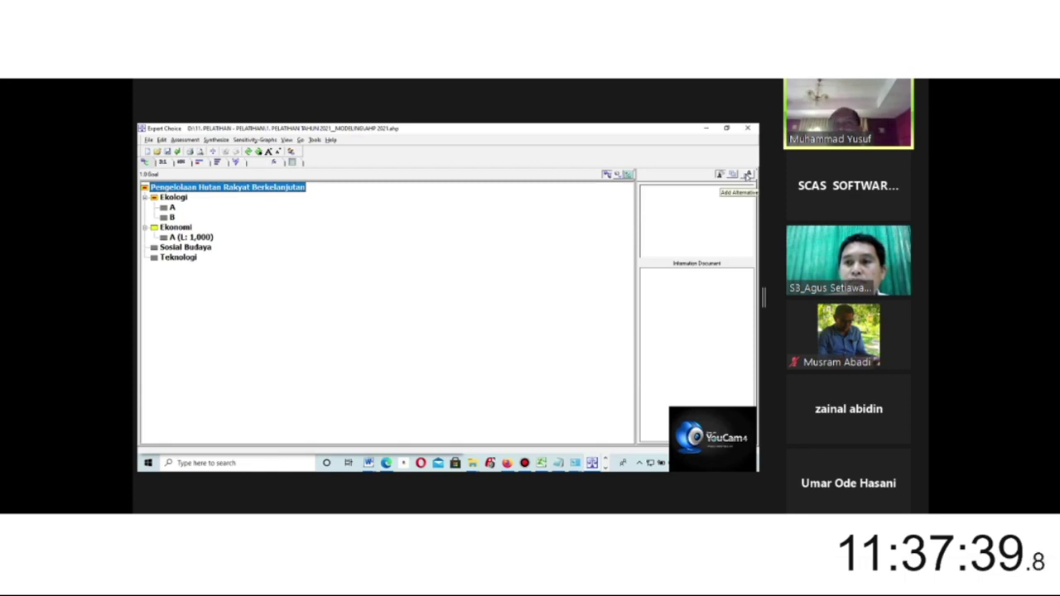
pyautogui.click(747, 176)
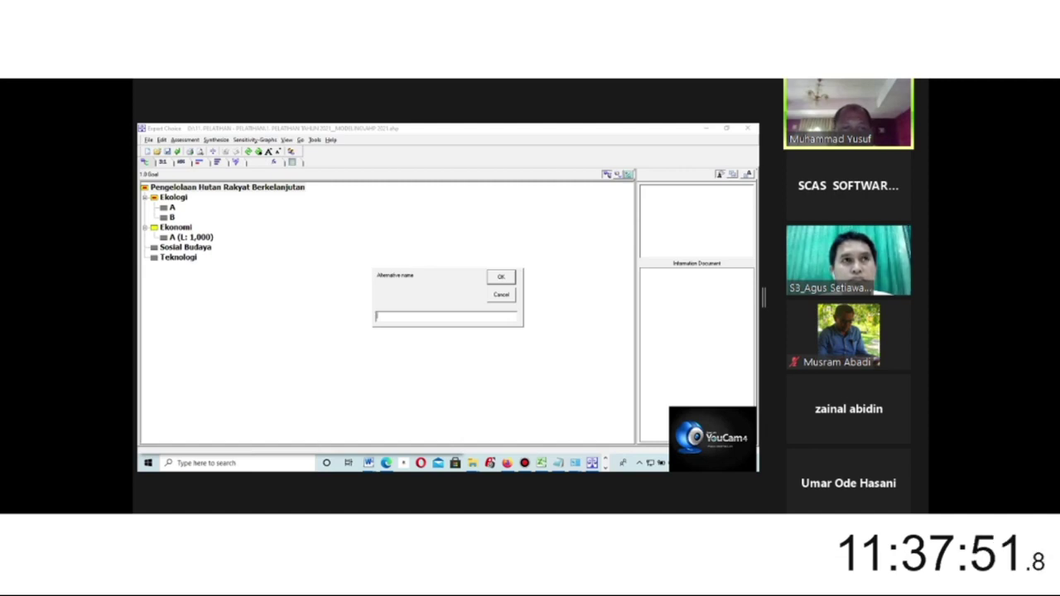
pyautogui.press('capslock')
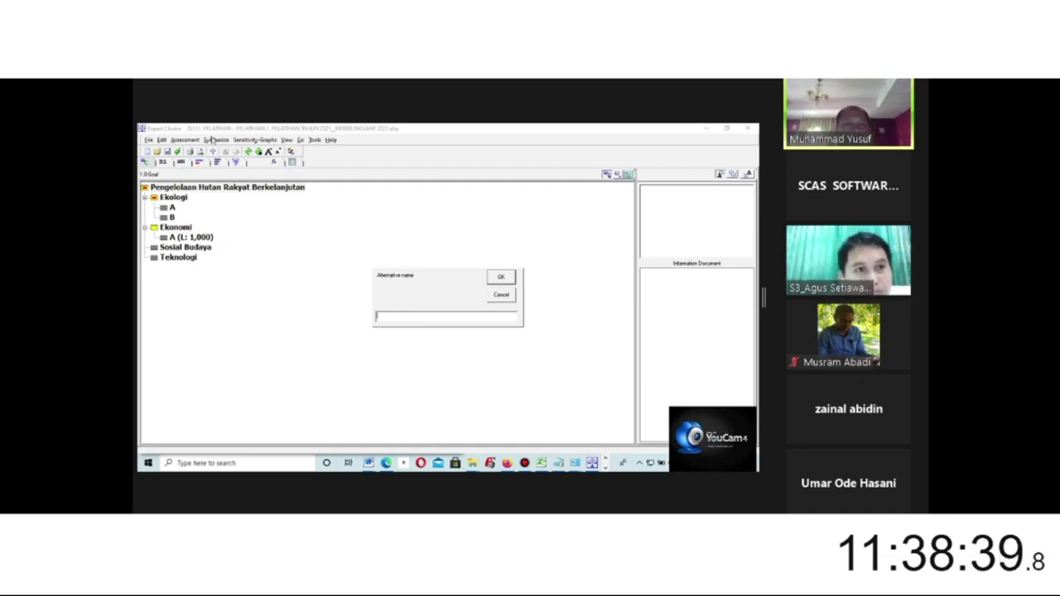
pyautogui.click(494, 294)
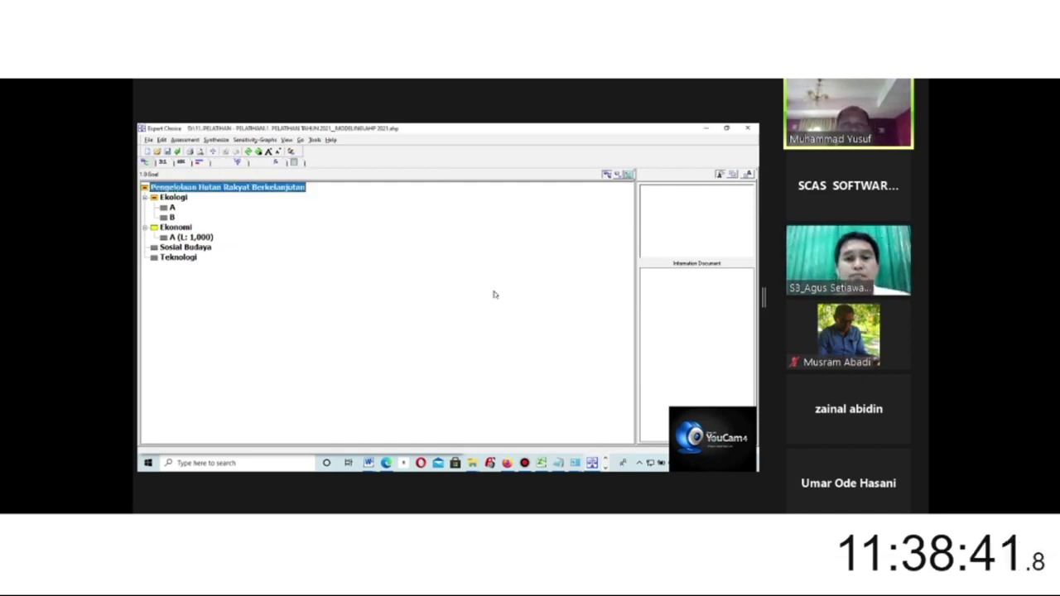
# Step: View the goal's criteria in the numerical, verbal and graphical pairwise comparison modes, returning to the model view at the end
pyautogui.click(162, 162)
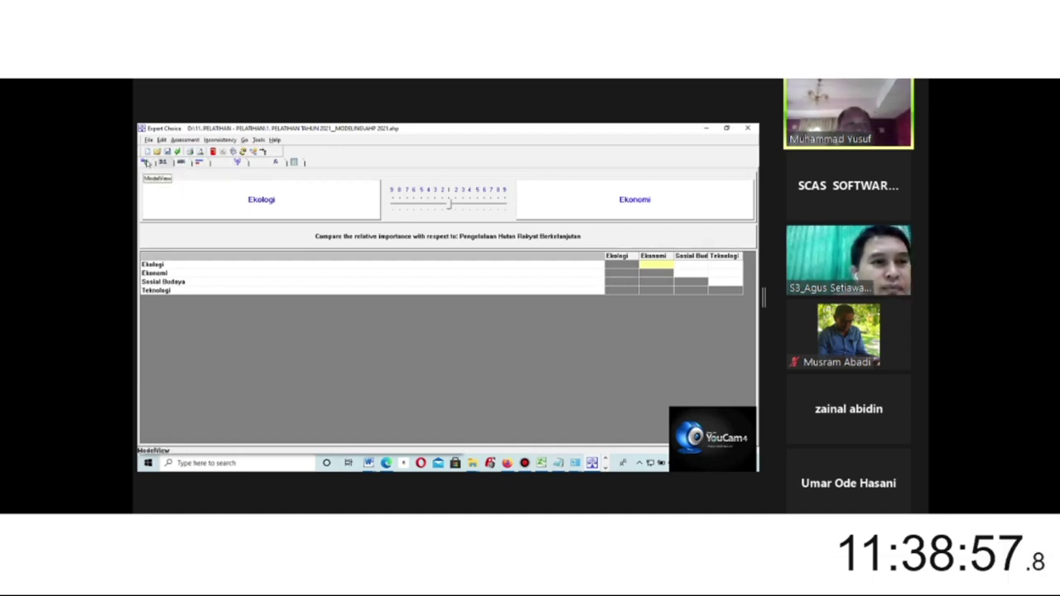
pyautogui.click(146, 163)
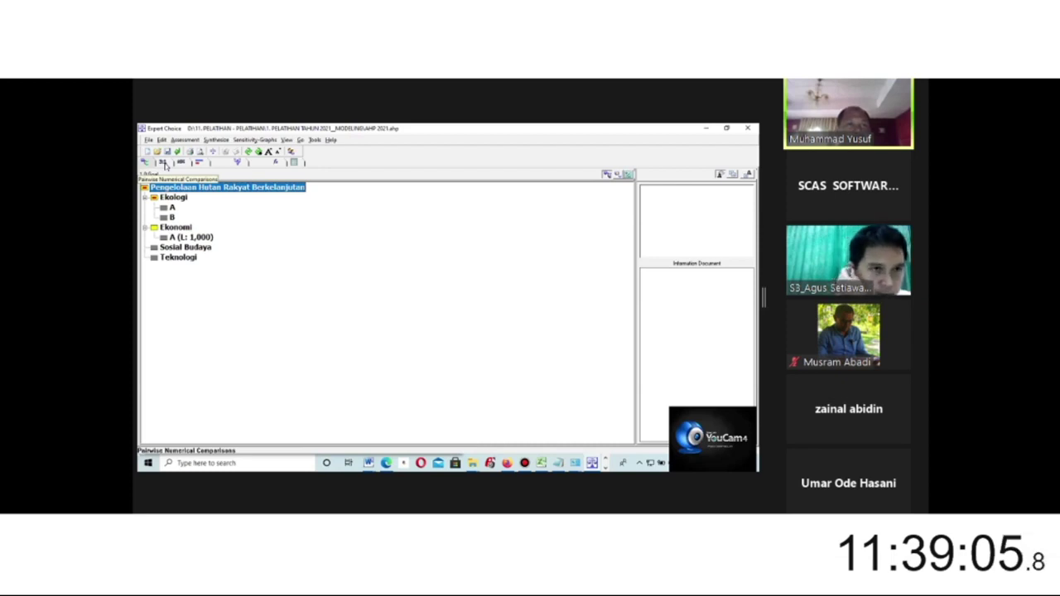
pyautogui.click(180, 162)
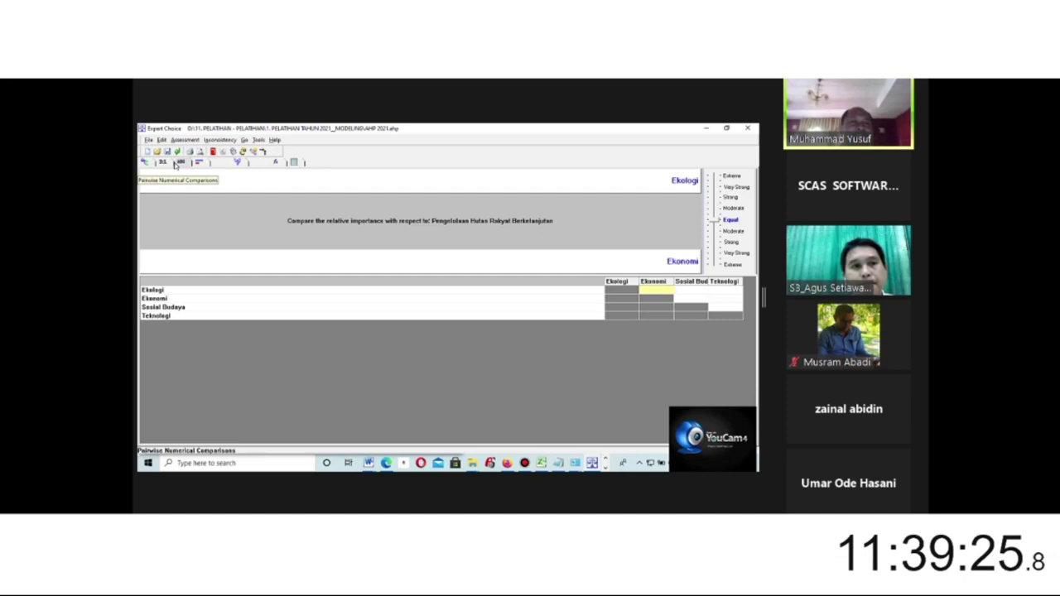
pyautogui.click(202, 164)
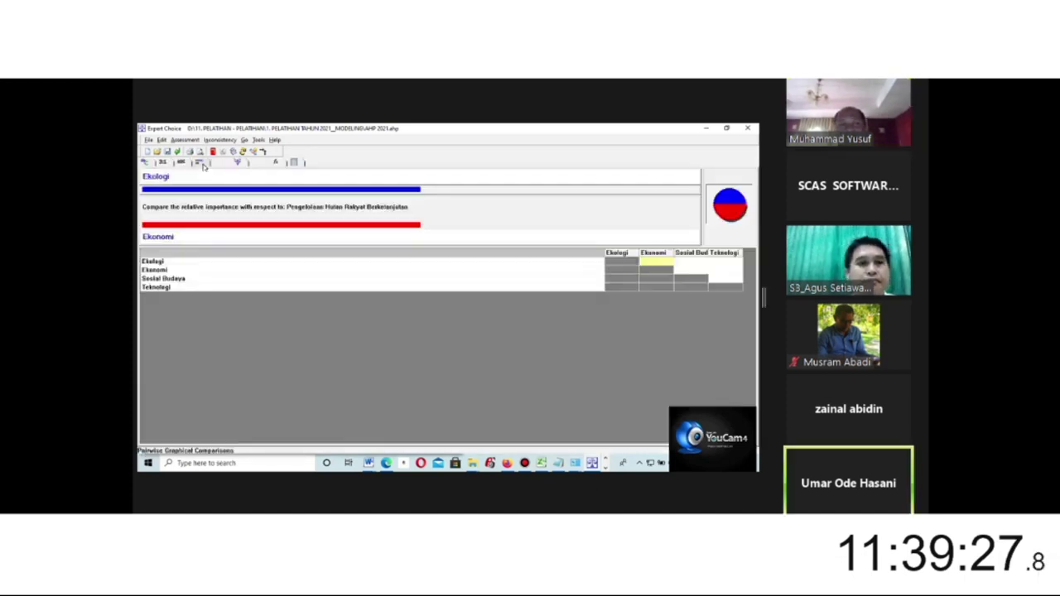
pyautogui.click(145, 164)
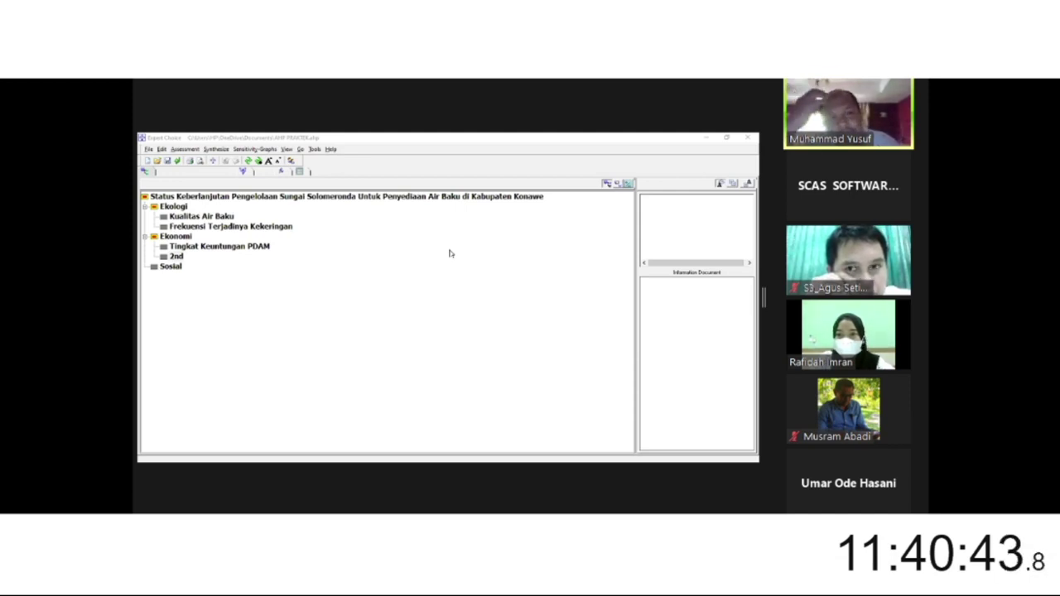
# Step: In the Solomeronda river model, discard the unnamed second child under Ekonomi and open the entry for a new alternative
pyautogui.press('Return')
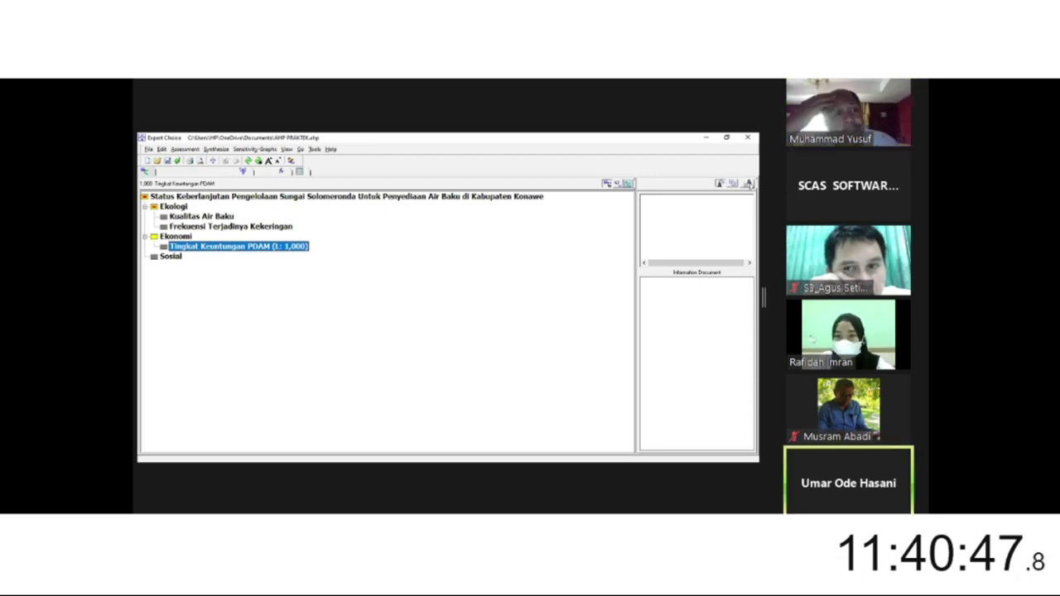
pyautogui.click(748, 184)
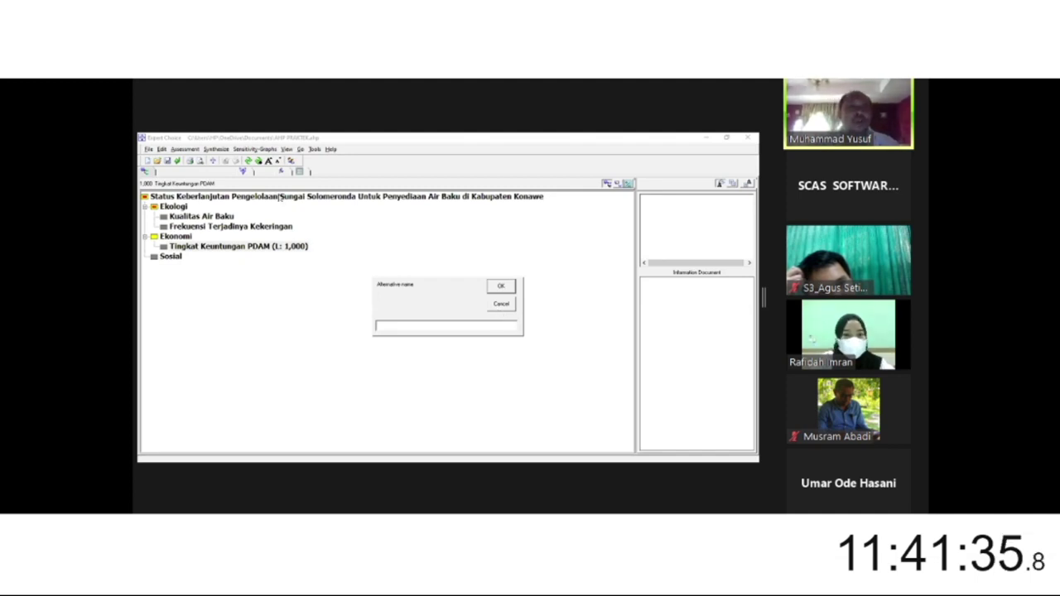
# Step: Edit the goal's name, replacing its first word "Status" with "Strategi"
pyautogui.rightClick(279, 197)
pyautogui.click(314, 247)
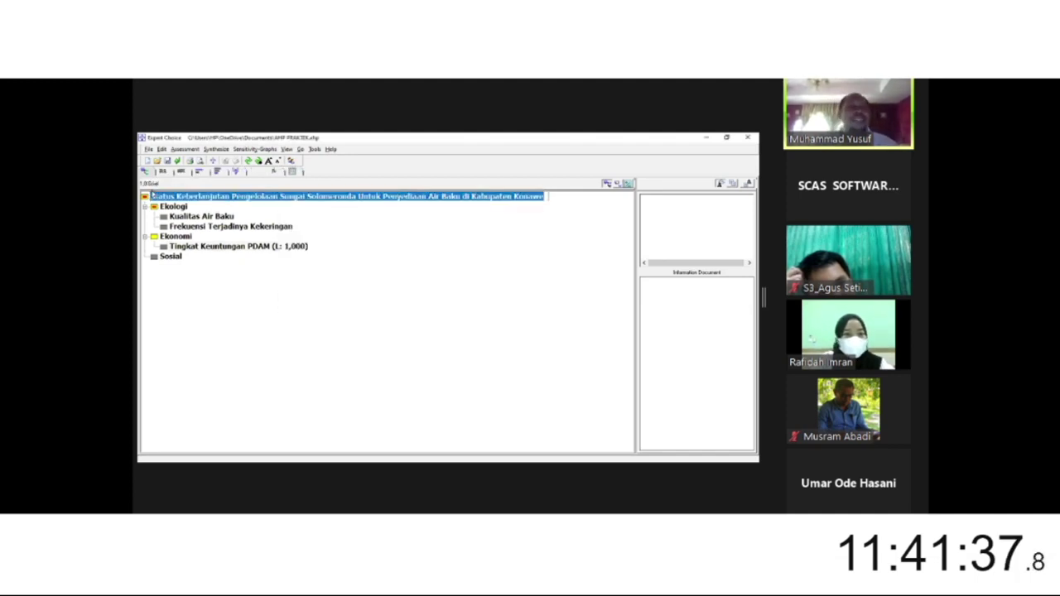
pyautogui.click(175, 197)
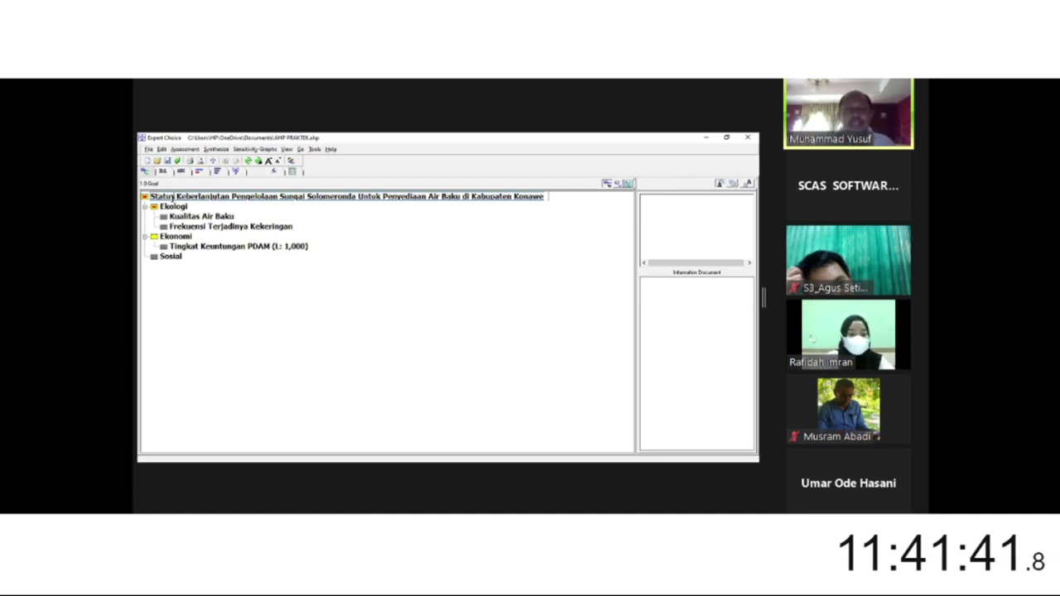
pyautogui.press('BackSpace')
pyautogui.press('BackSpace')
pyautogui.press('BackSpace')
pyautogui.press('BackSpace')
pyautogui.write('rategi')
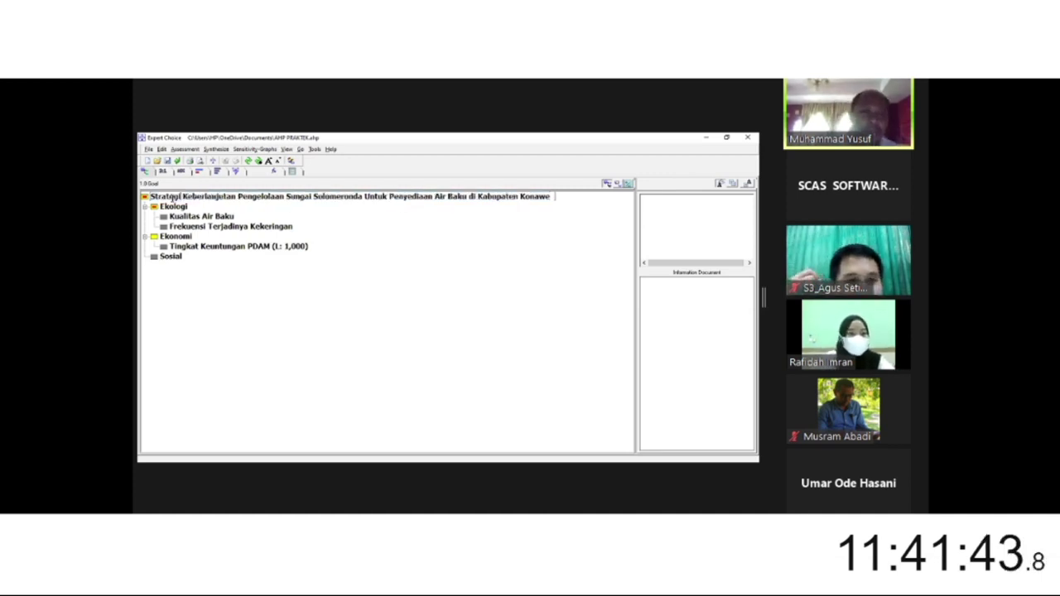
pyautogui.press('Return')
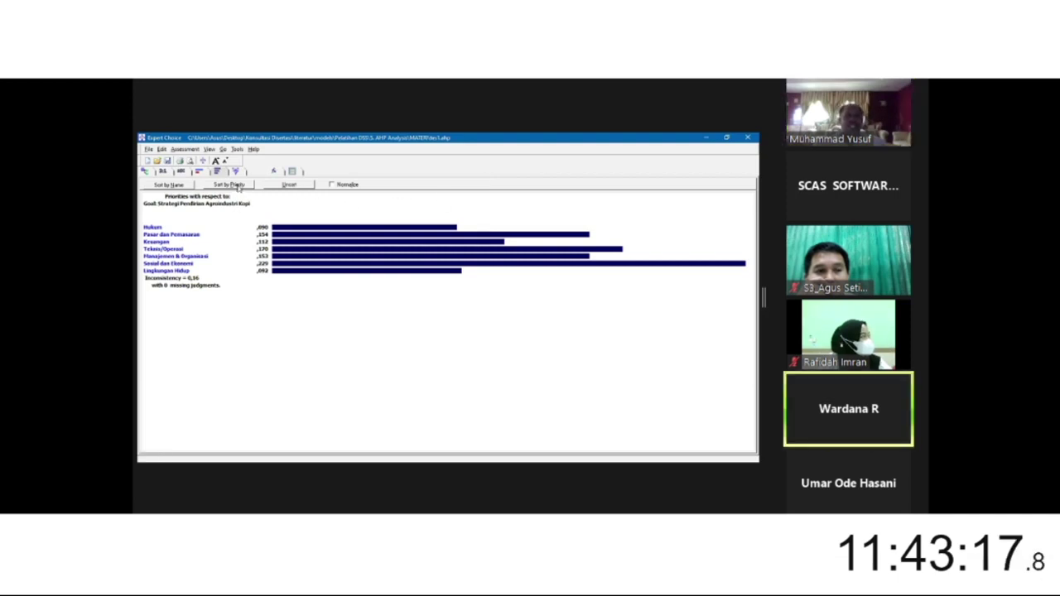
# Step: In the coffee agroindustry model's results, sort the criteria by priority
pyautogui.click(237, 185)
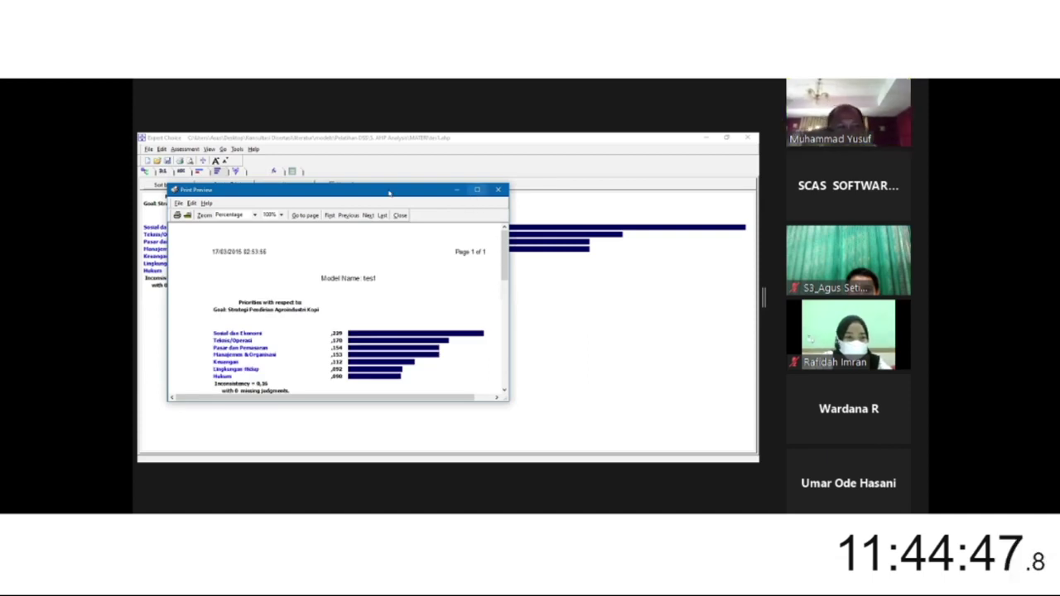
# Step: Try to save the print preview of the coffee agroindustry criteria priorities as a Word document
pyautogui.moveTo(383, 196); pyautogui.dragTo(347, 175)
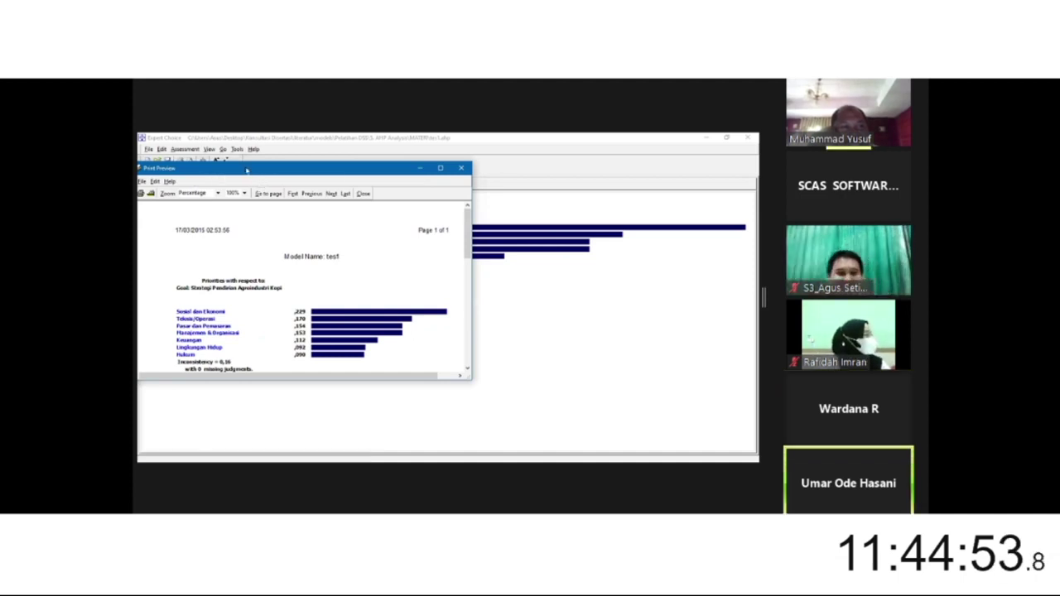
pyautogui.moveTo(190, 168); pyautogui.dragTo(224, 177)
pyautogui.click(177, 190)
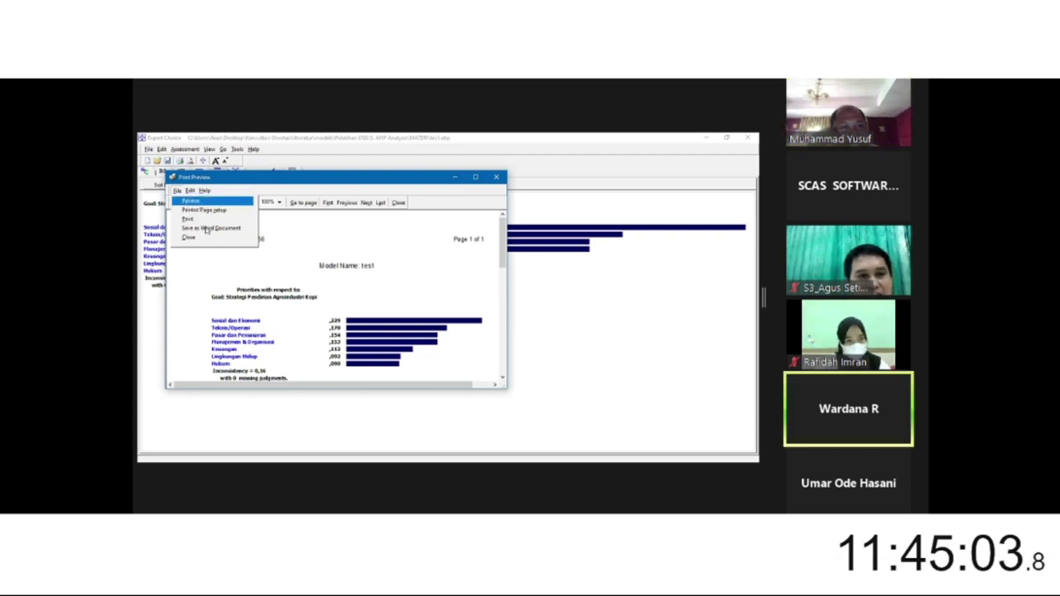
pyautogui.click(358, 266)
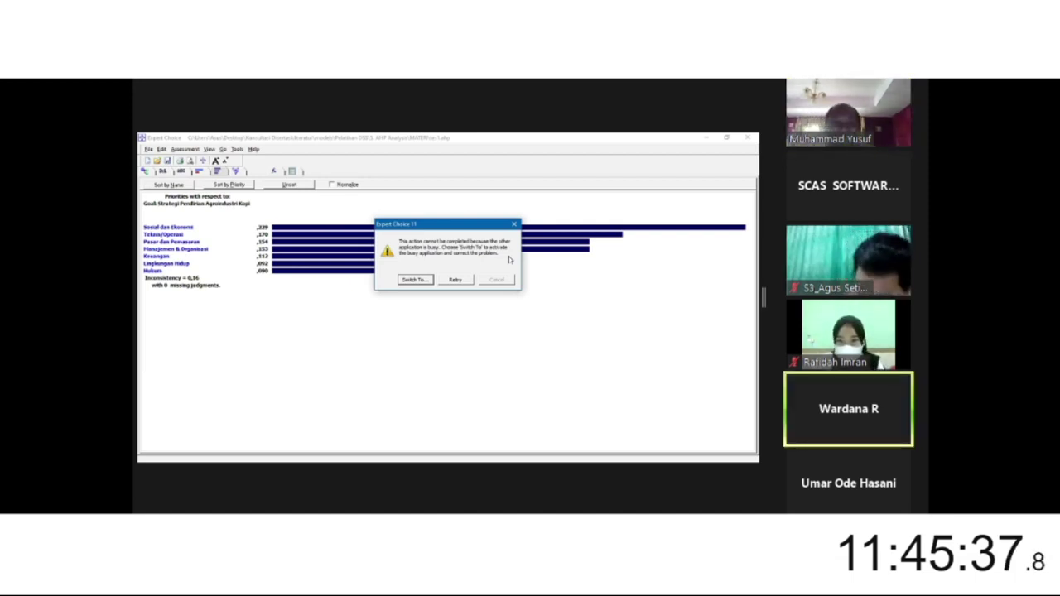
pyautogui.press('Tab')
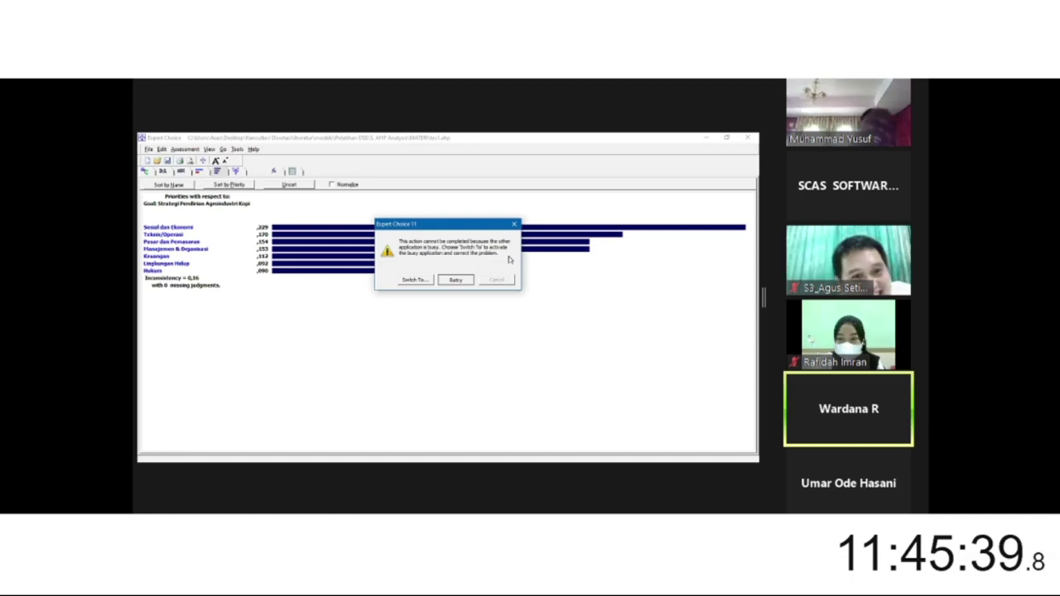
pyautogui.press('Tab')
pyautogui.press('Tab')
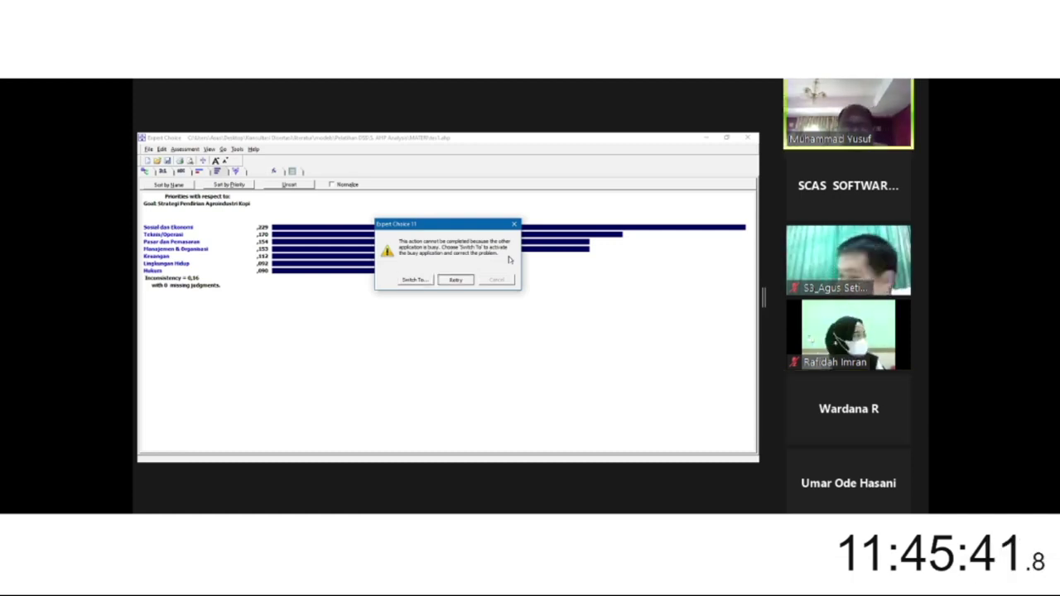
pyautogui.click(453, 281)
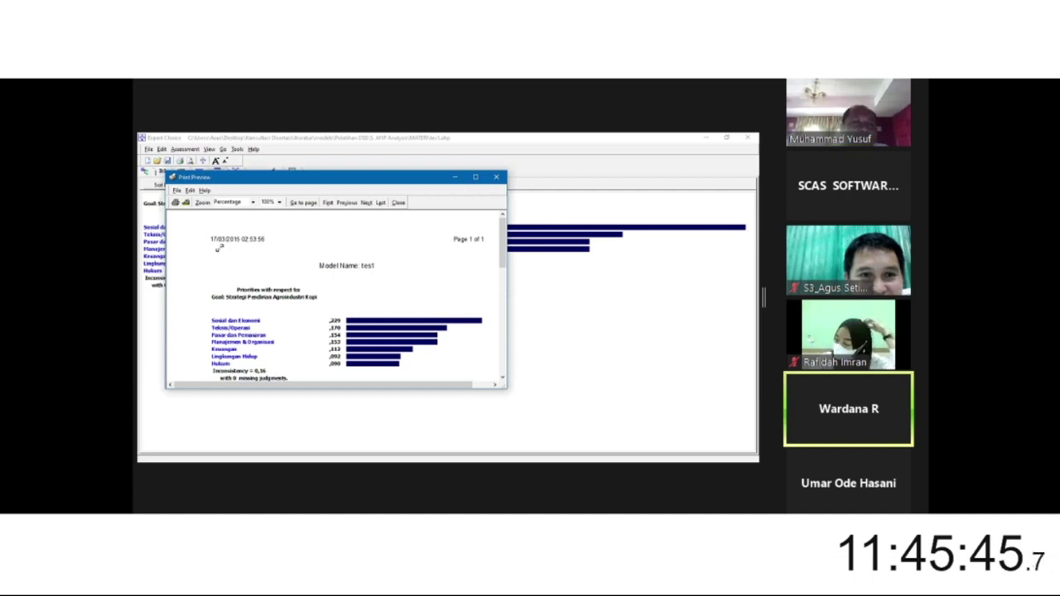
pyautogui.click(177, 191)
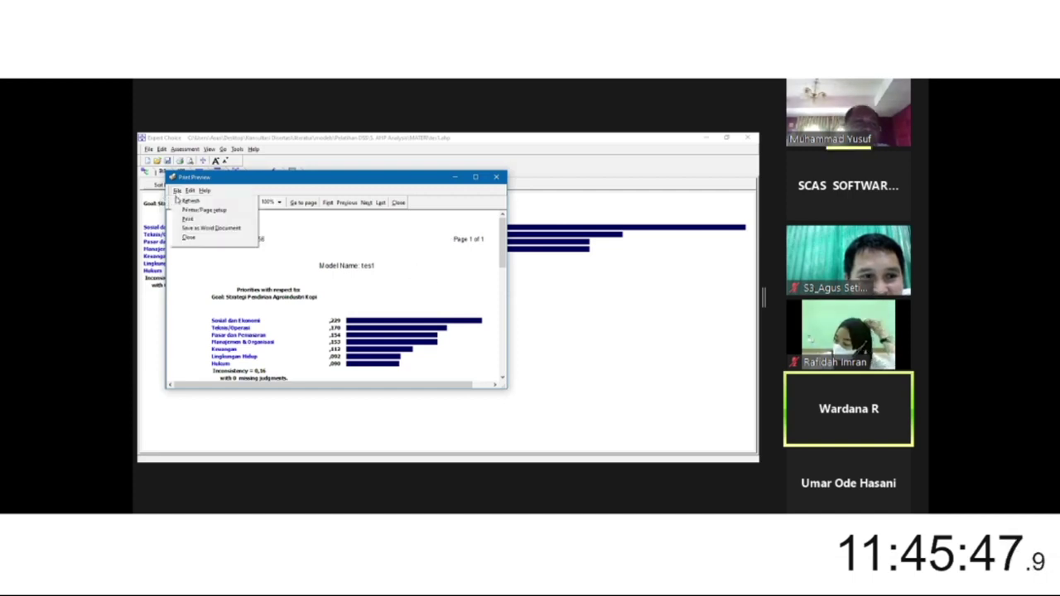
pyautogui.click(206, 228)
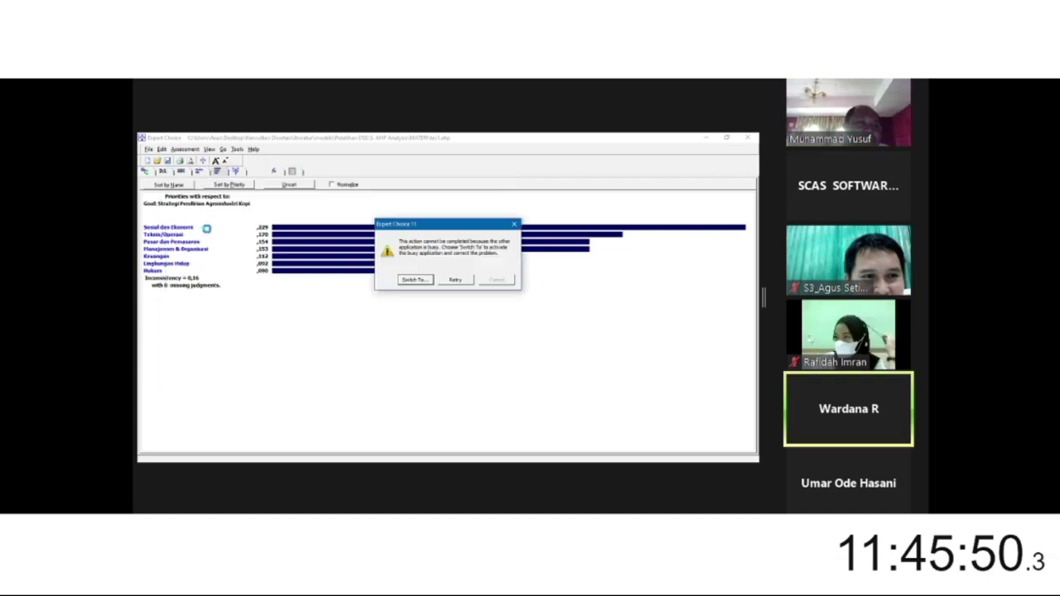
pyautogui.click(514, 226)
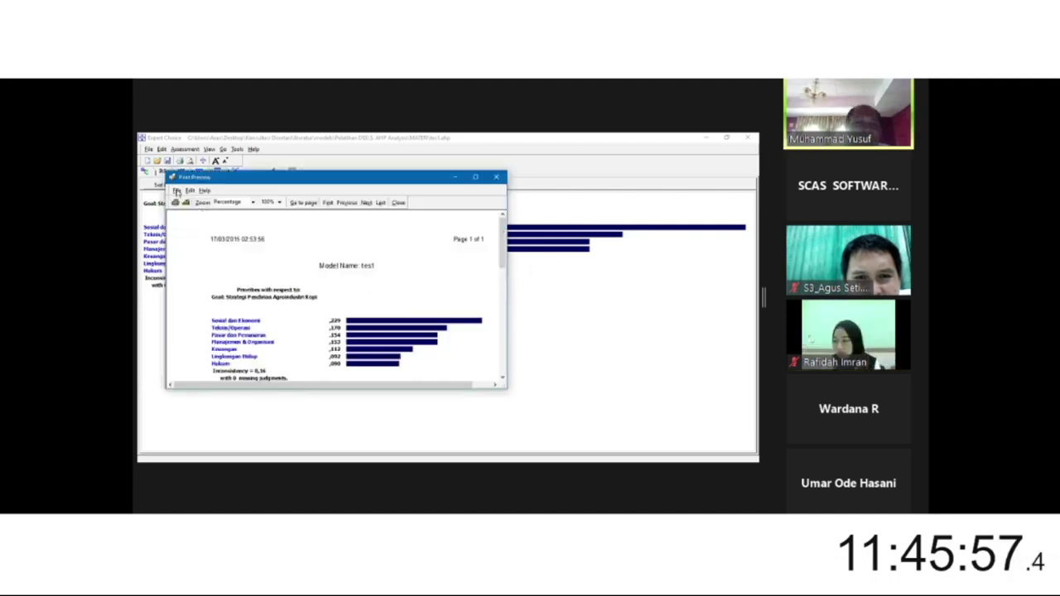
# Step: Try to print the criteria priorities report from its print preview
pyautogui.click(176, 192)
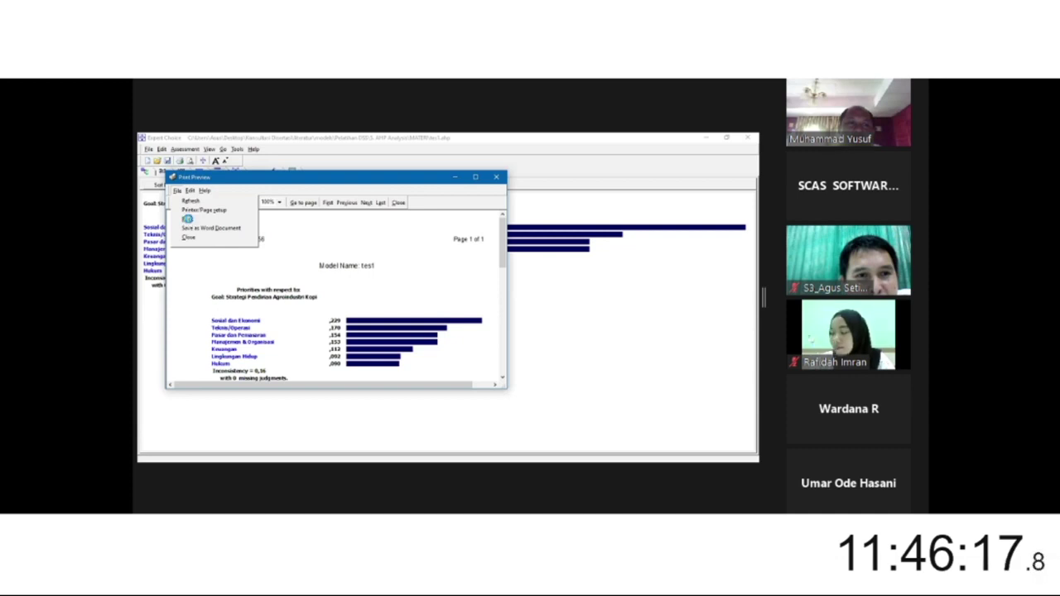
pyautogui.click(187, 219)
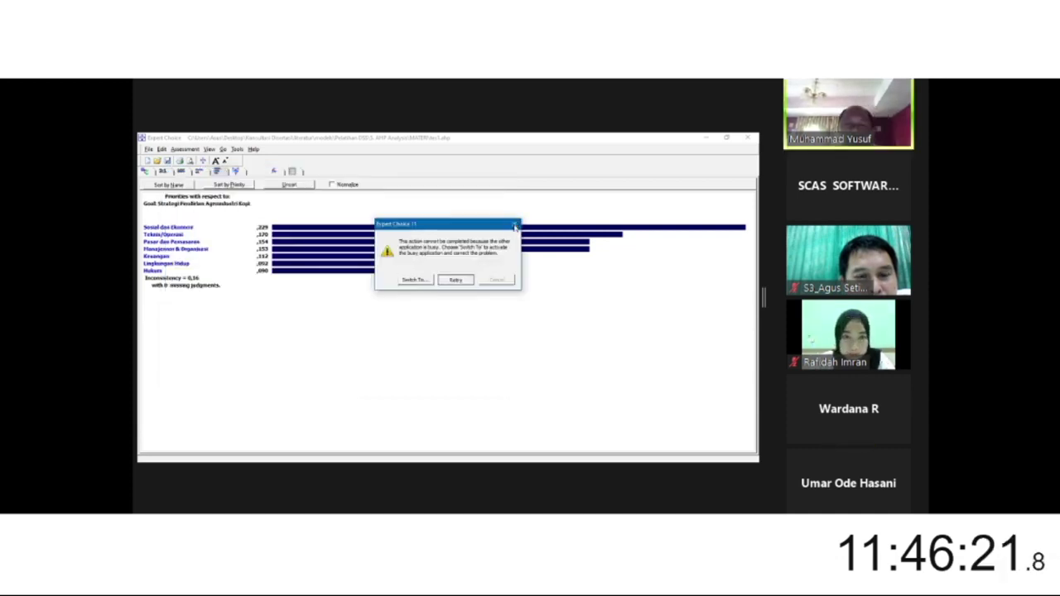
pyautogui.click(405, 279)
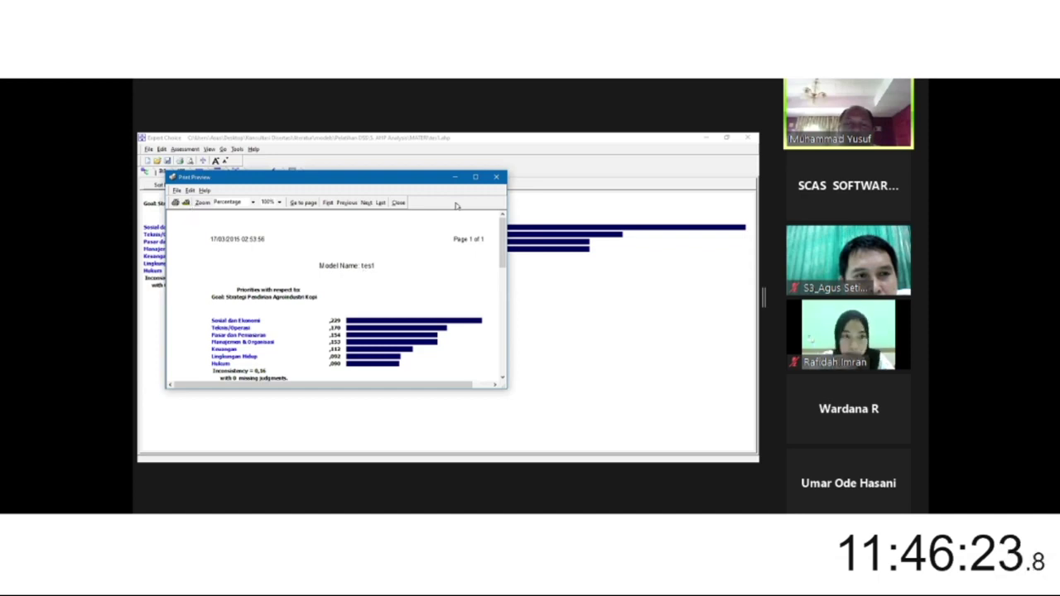
pyautogui.click(473, 177)
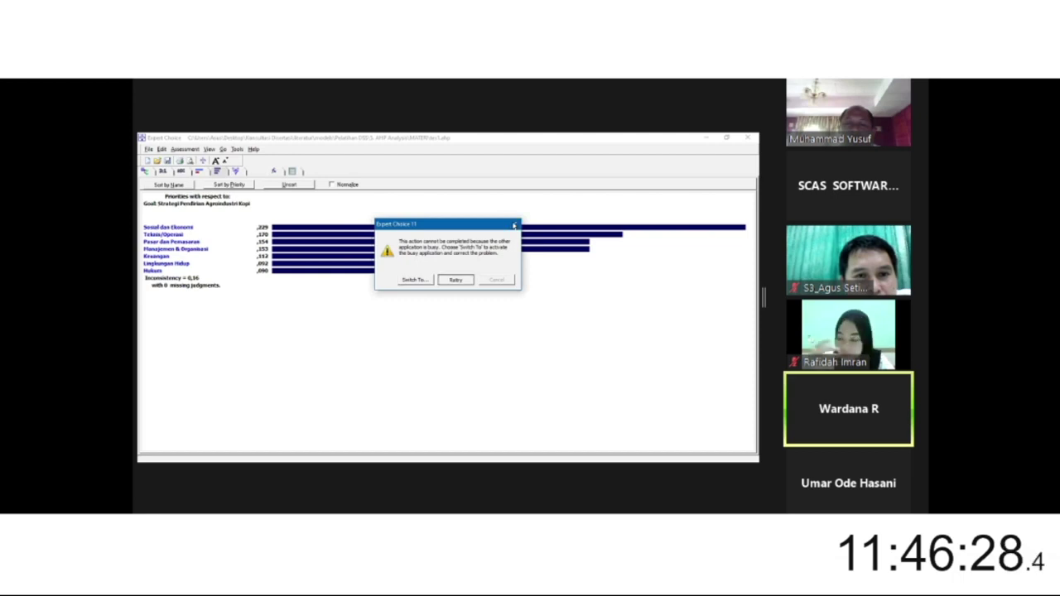
pyautogui.click(515, 224)
pyautogui.click(177, 191)
pyautogui.click(187, 219)
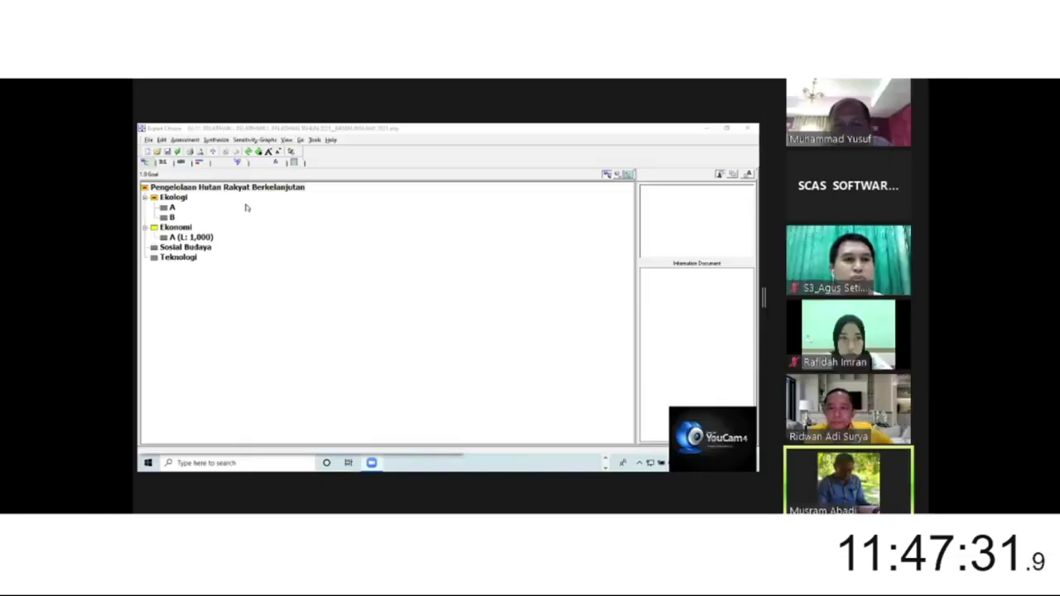
# Step: In the Pengelolaan Hutan Rakyat Berkelanjutan model, select the goal and its Ekologi criterion
pyautogui.click(197, 190)
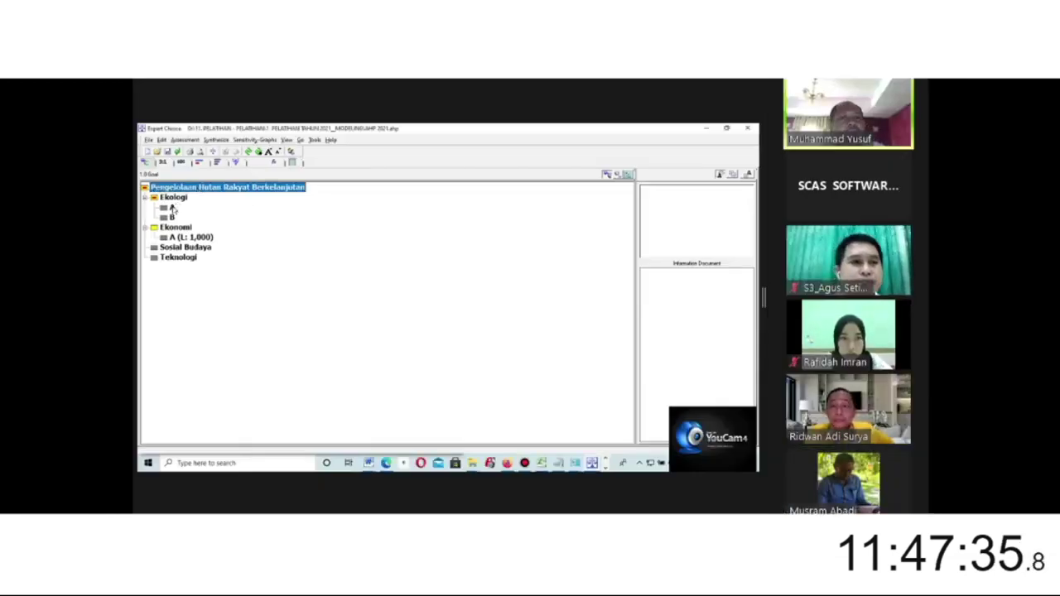
pyautogui.click(174, 199)
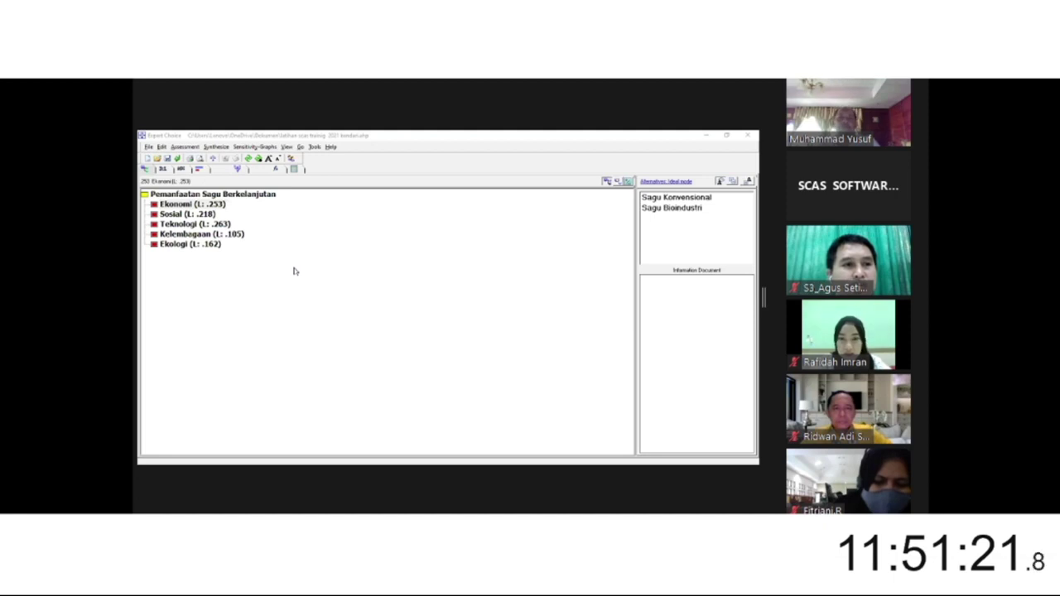
# Step: Review the goal and five criteria of the Pemanfaatan Sagu Berkelanjutan model, including the goal's numerical pairwise comparisons
pyautogui.click(191, 197)
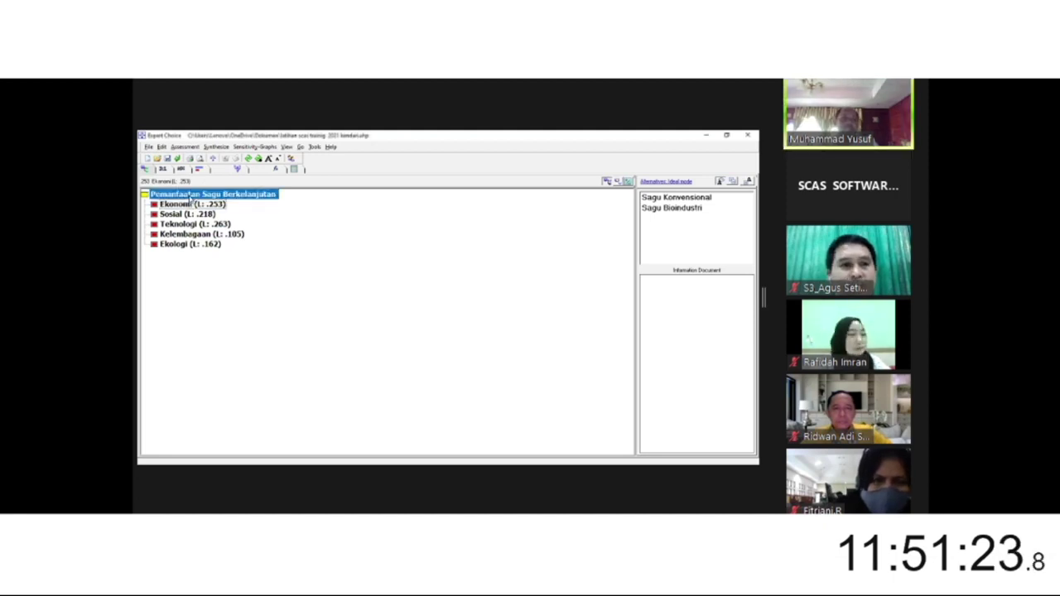
pyautogui.click(187, 204)
pyautogui.click(184, 214)
pyautogui.click(183, 223)
pyautogui.click(188, 234)
pyautogui.click(188, 244)
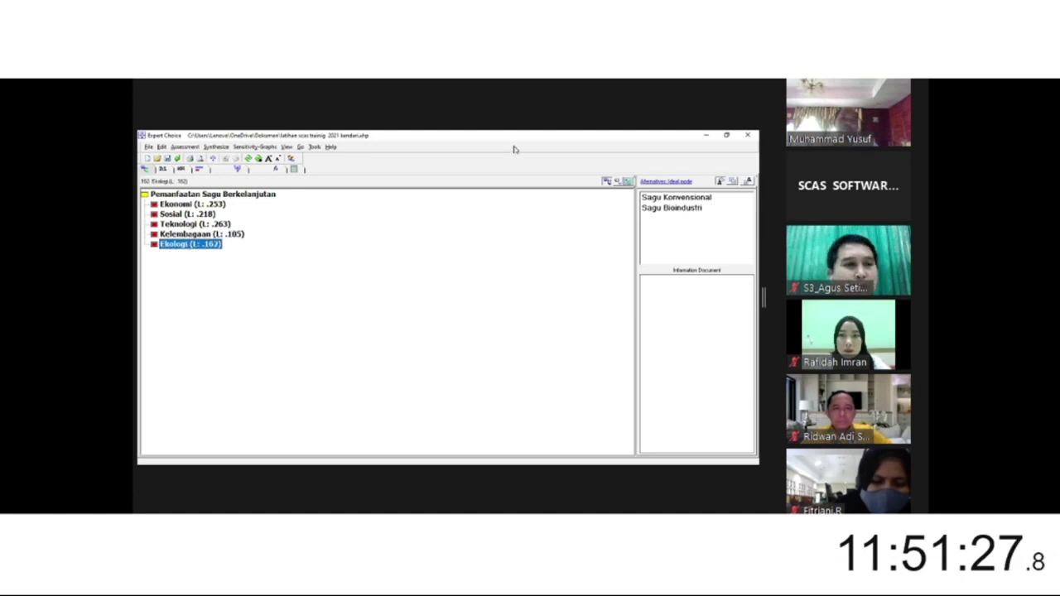
pyautogui.click(267, 196)
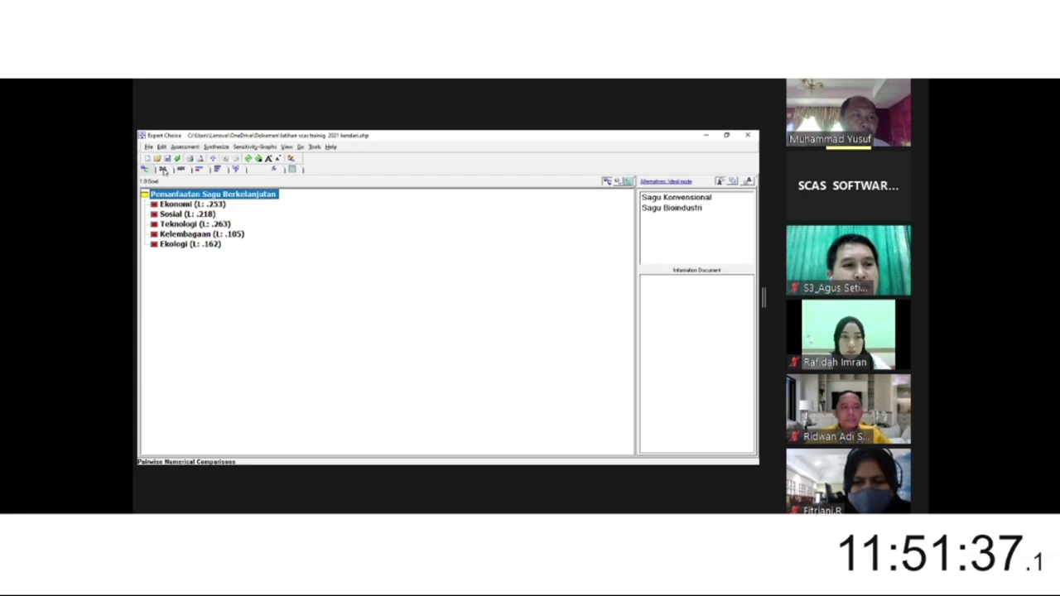
pyautogui.click(164, 169)
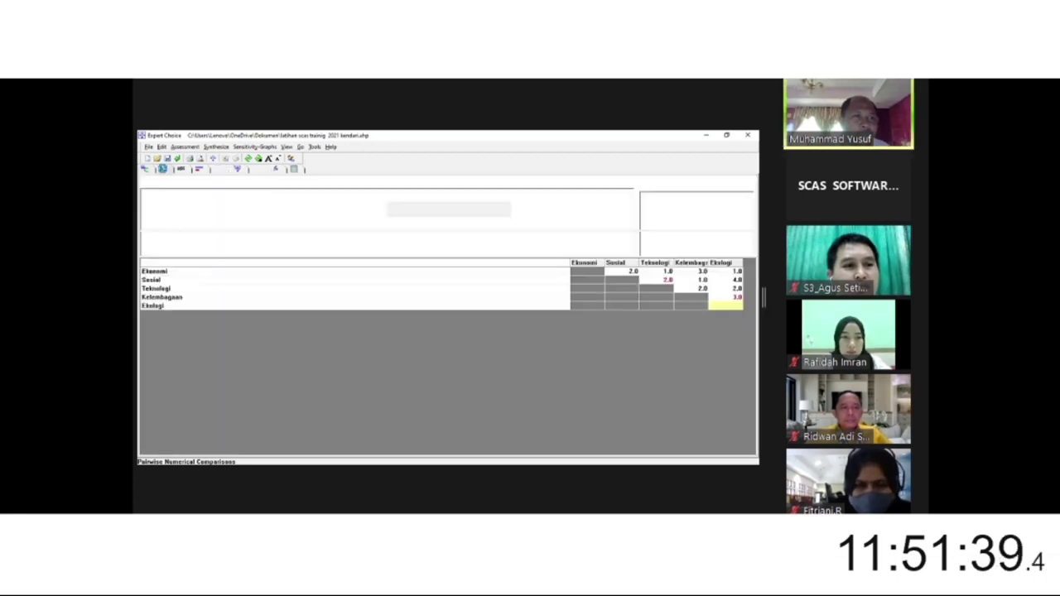
pyautogui.click(145, 169)
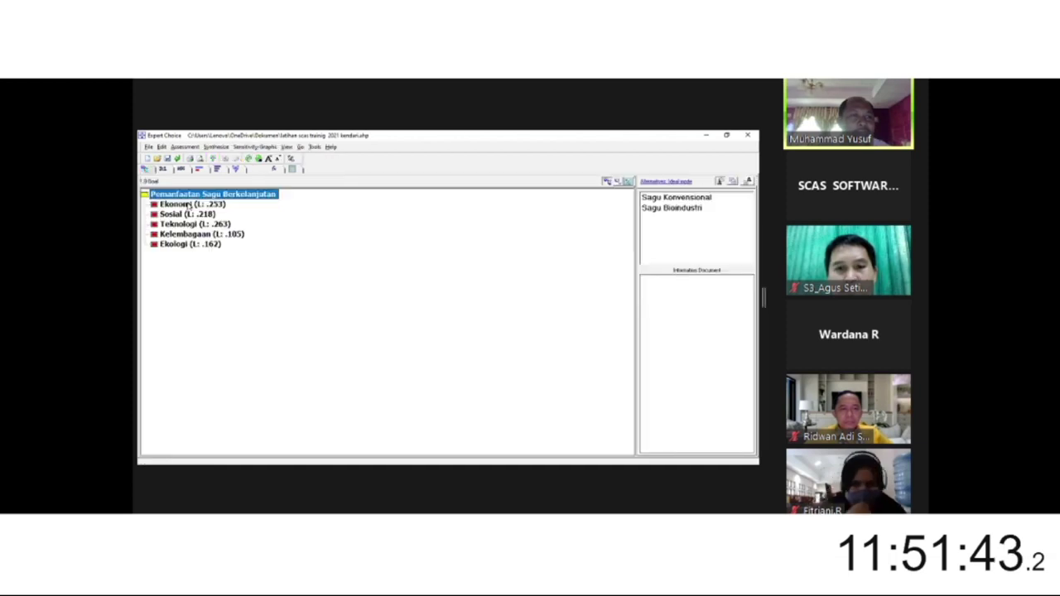
# Step: Compare the alternatives numerically with respect to Ekonomi, rating Sagu Bioindustri 3 over Sagu Konvensional, and record the judgment
pyautogui.click(652, 211)
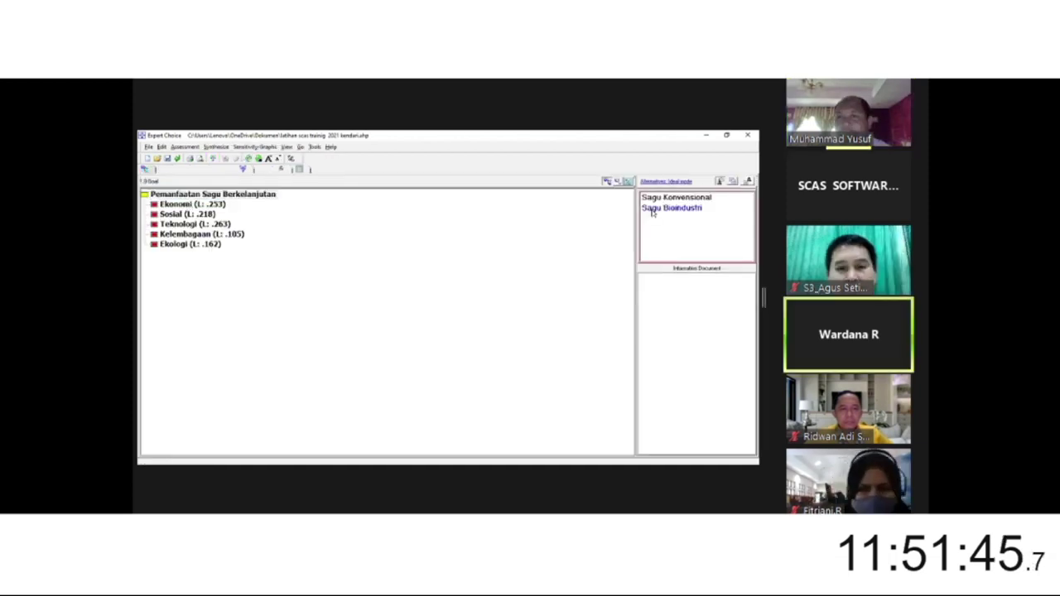
pyautogui.click(181, 195)
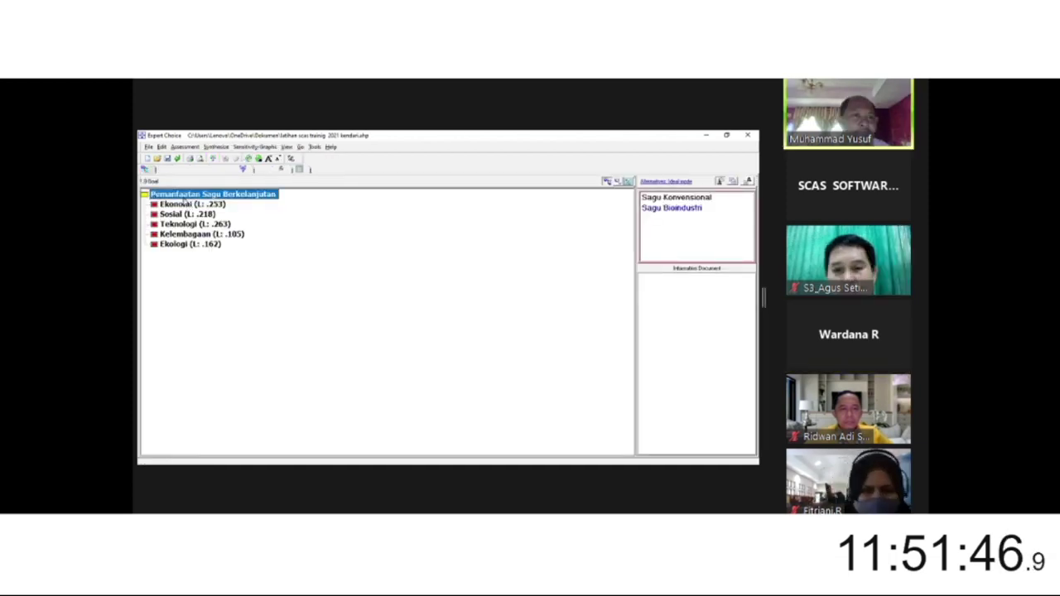
pyautogui.click(181, 206)
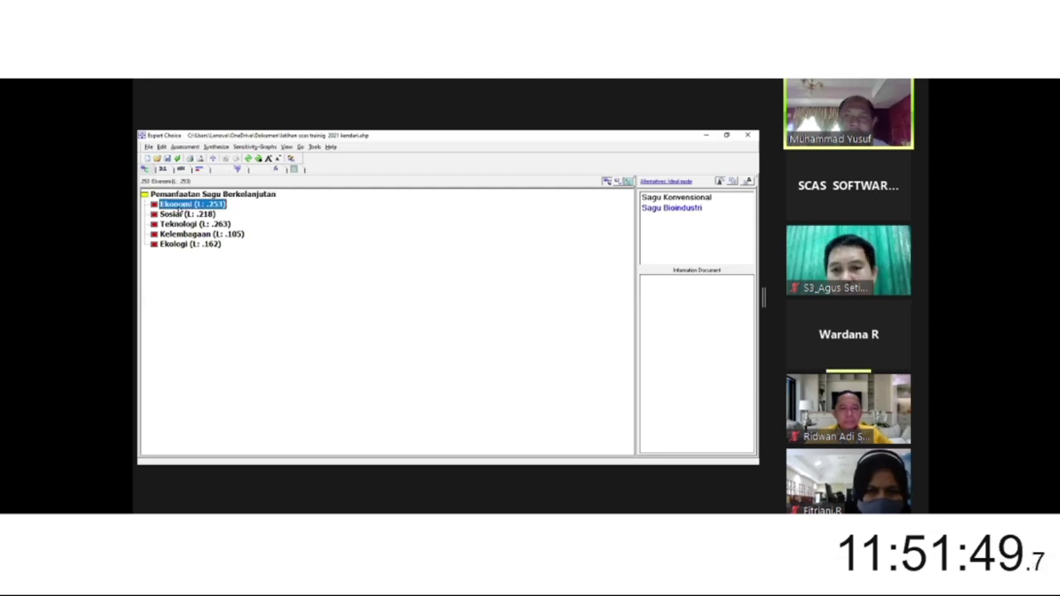
pyautogui.click(162, 169)
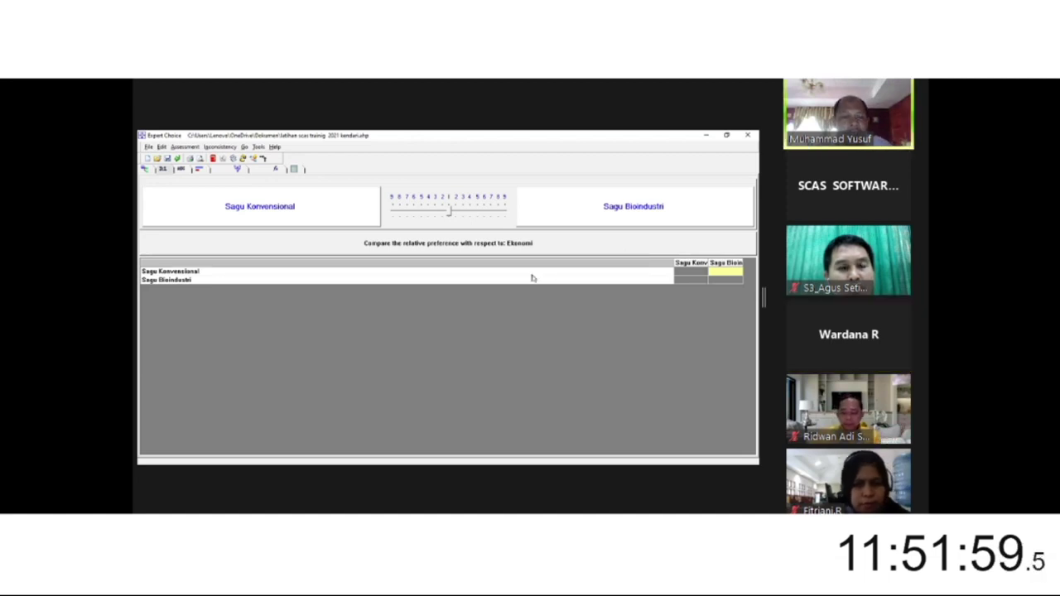
pyautogui.moveTo(447, 215); pyautogui.dragTo(463, 215)
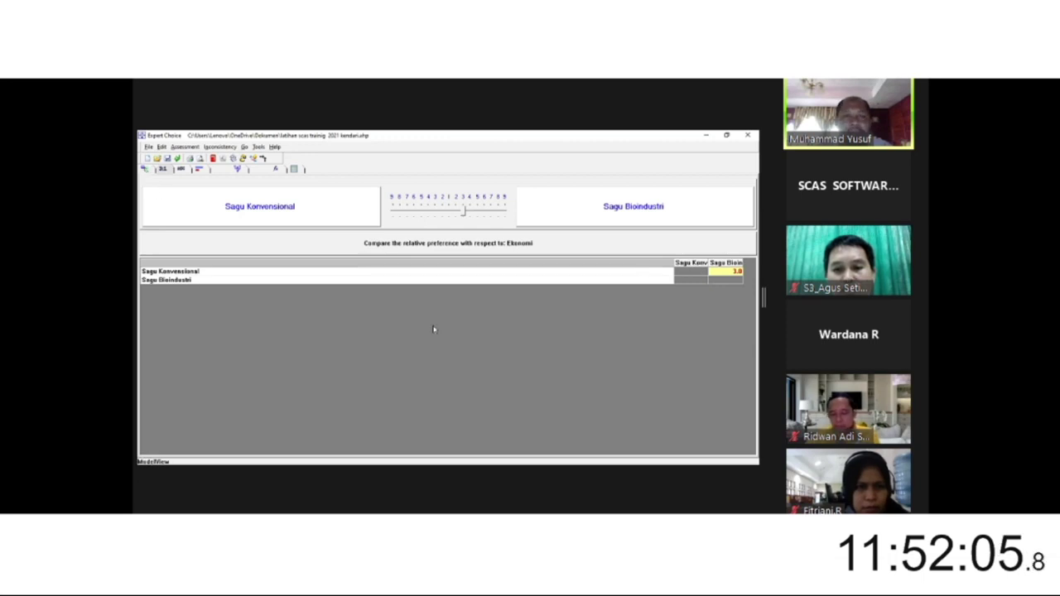
pyautogui.press('Return')
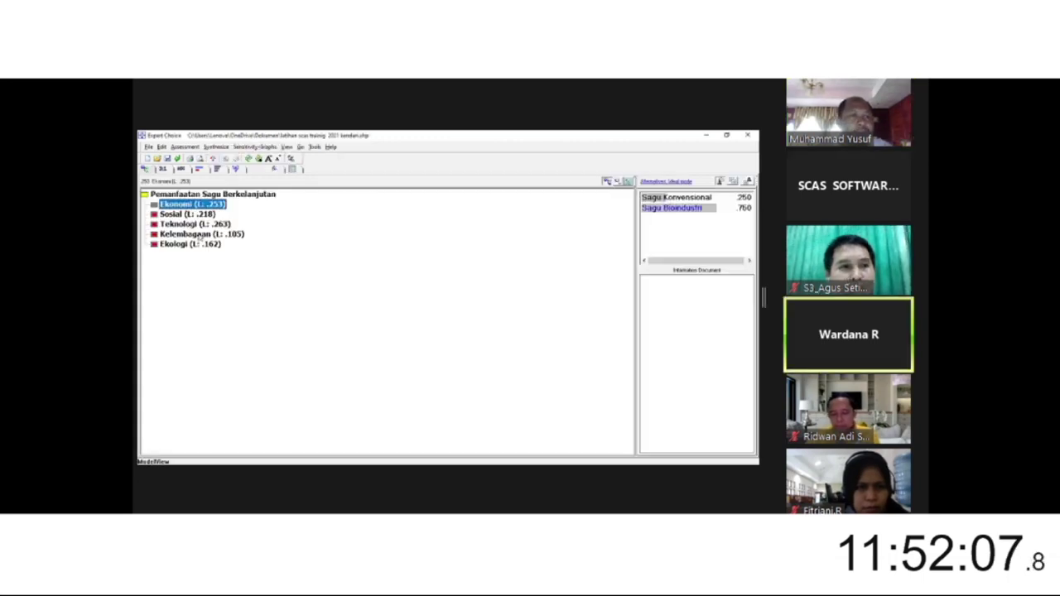
# Step: Rate Sagu Konvensional 4 over Sagu Bioindustri for Sosial, and Sagu Bioindustri 4 over Sagu Konvensional for Teknologi
pyautogui.doubleClick(187, 214)
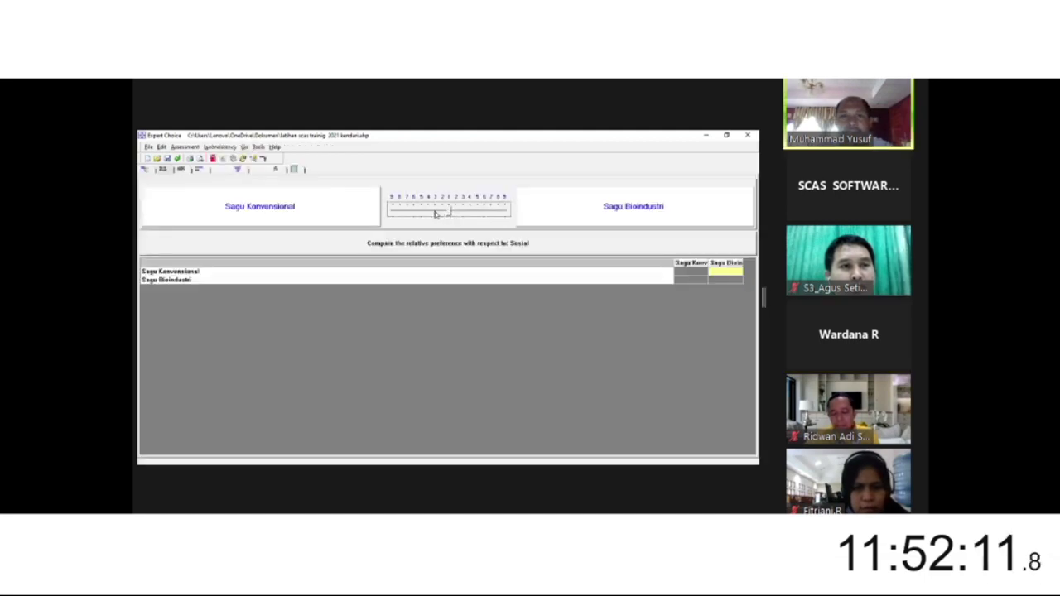
pyautogui.click(428, 213)
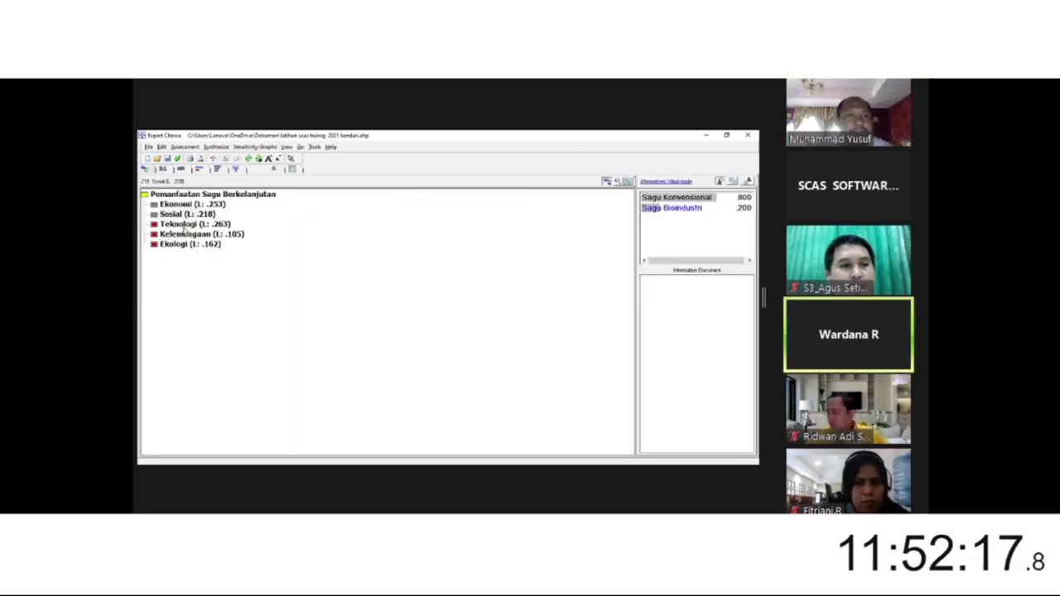
pyautogui.click(194, 223)
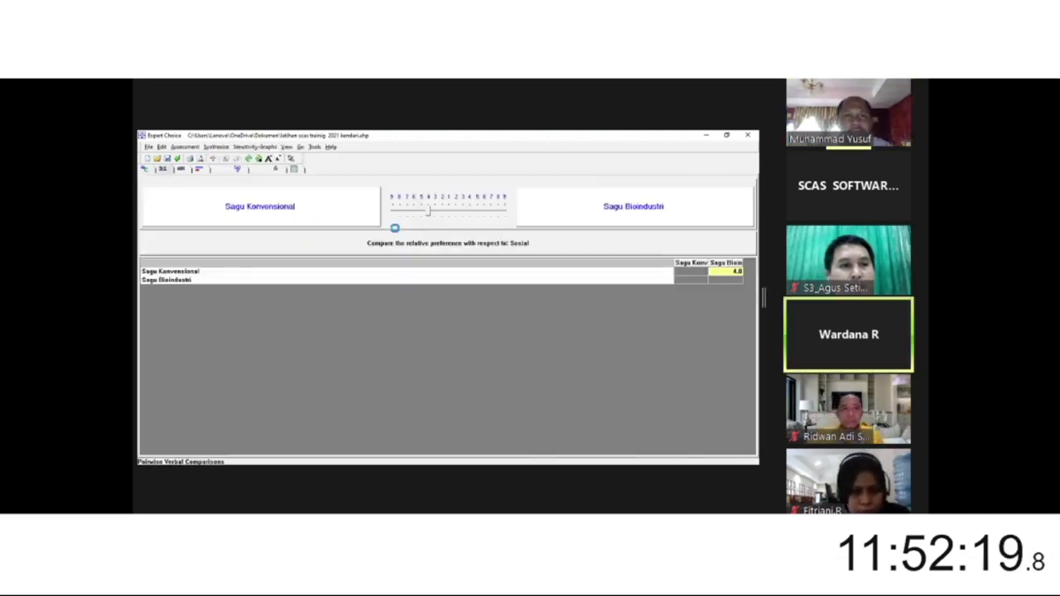
pyautogui.moveTo(453, 215); pyautogui.dragTo(473, 215)
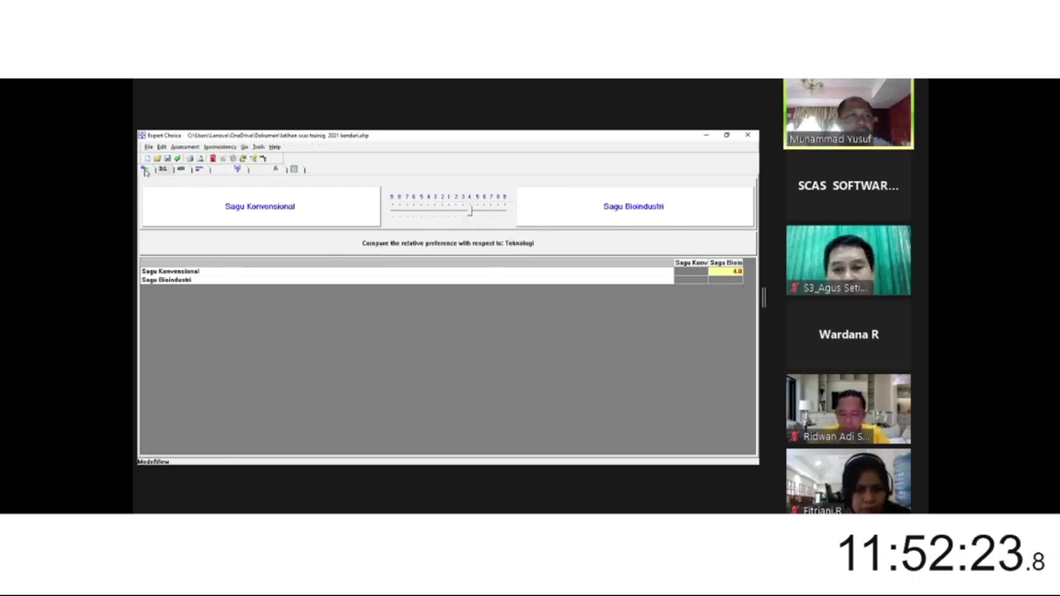
pyautogui.press('Escape')
pyautogui.click(439, 329)
# Step: Compare the alternatives numerically with respect to Kelembagaan, and rate Sagu Konvensional 3 over Sagu Bioindustri for Ekologi
pyautogui.press('Down')
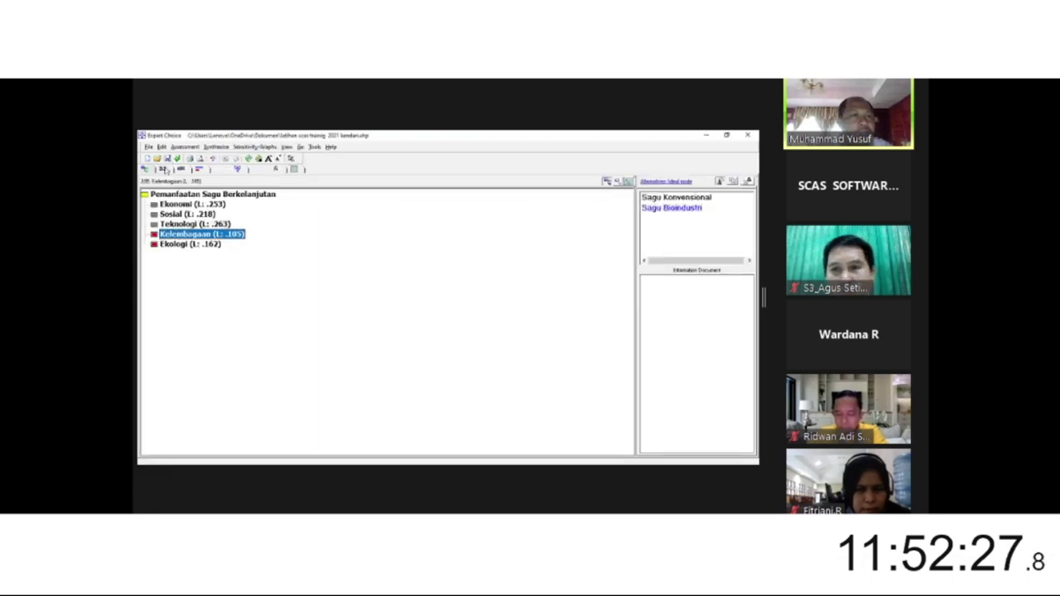
pyautogui.click(164, 169)
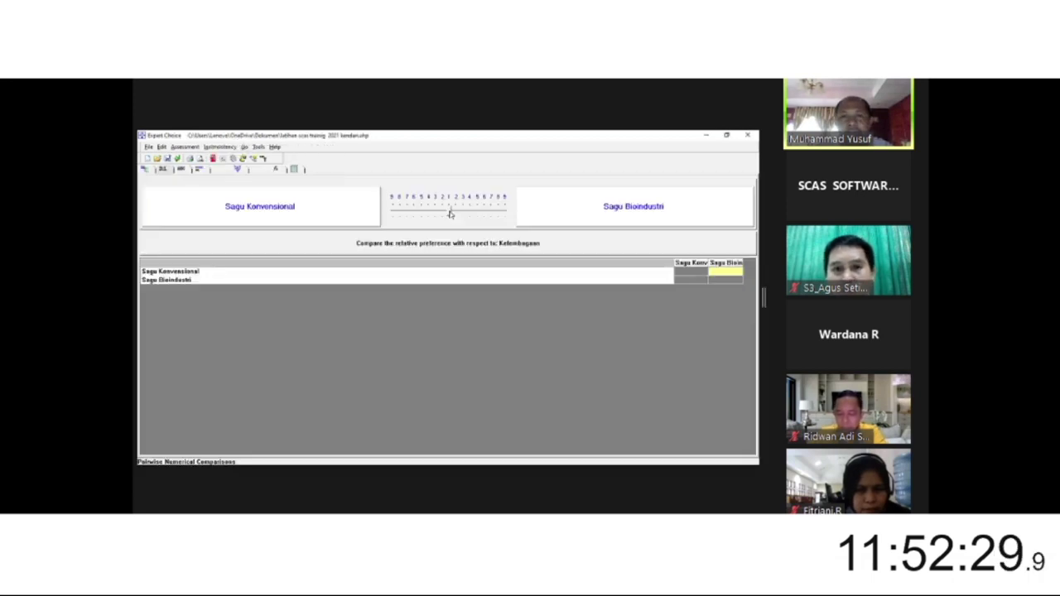
pyautogui.click(450, 214)
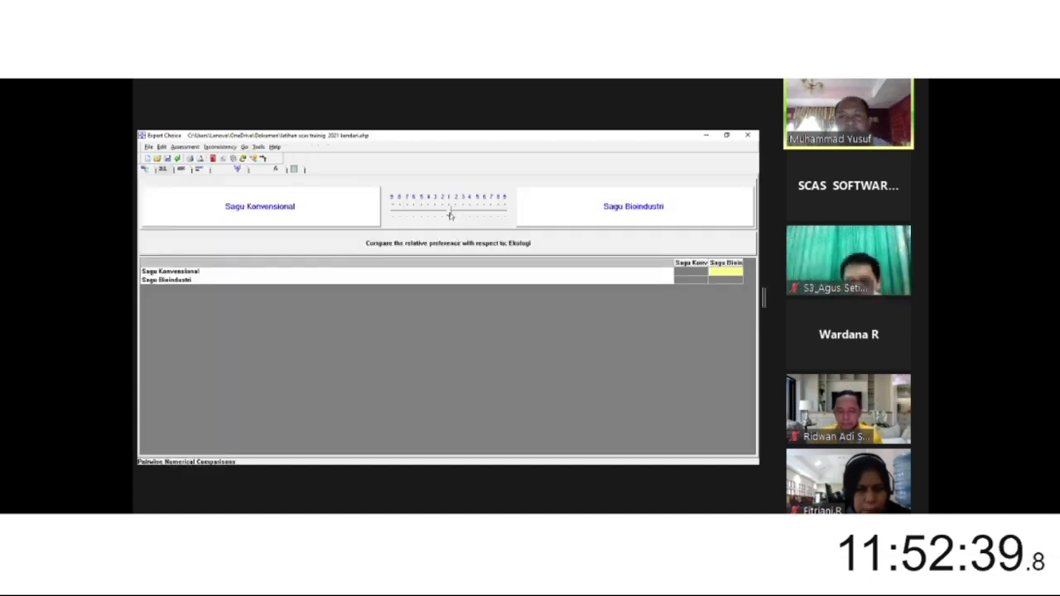
pyautogui.click(437, 216)
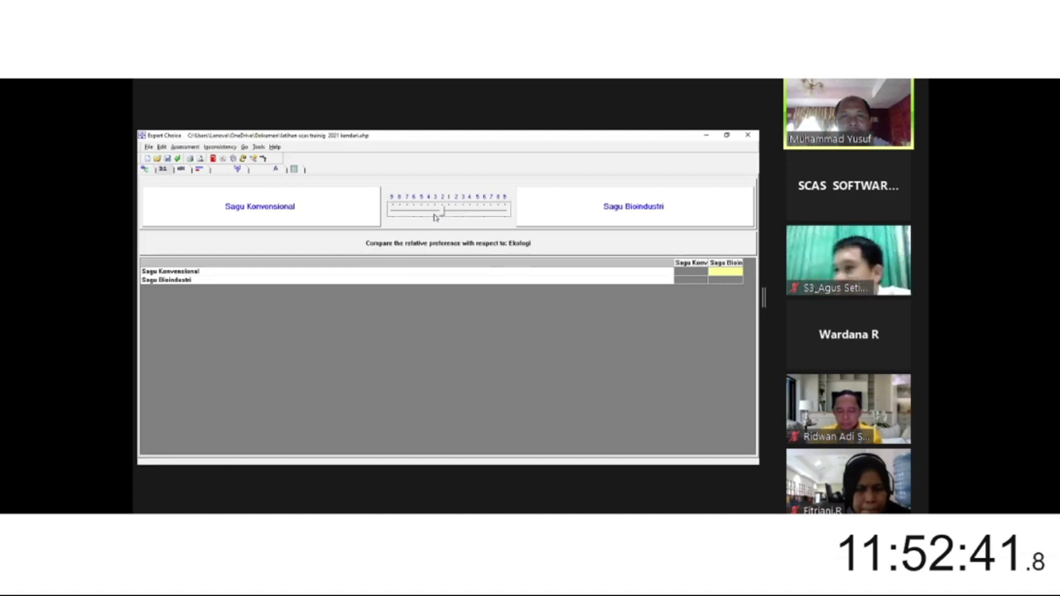
pyautogui.click(429, 327)
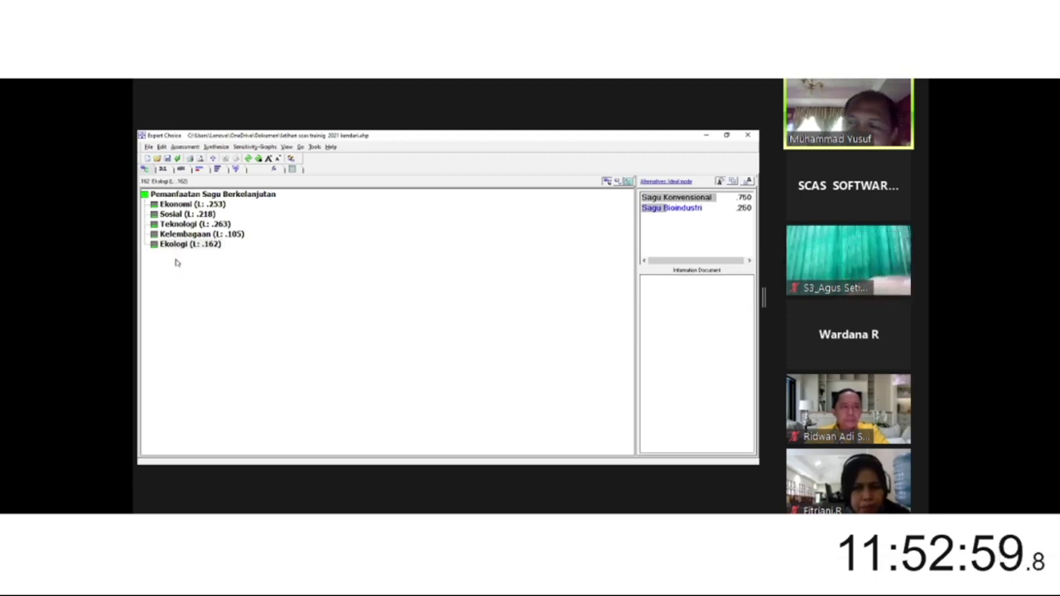
# Step: Display the criteria priorities with respect to the Pemanfaatan Sagu Berkelanjutan goal and sort them by priority
pyautogui.click(181, 197)
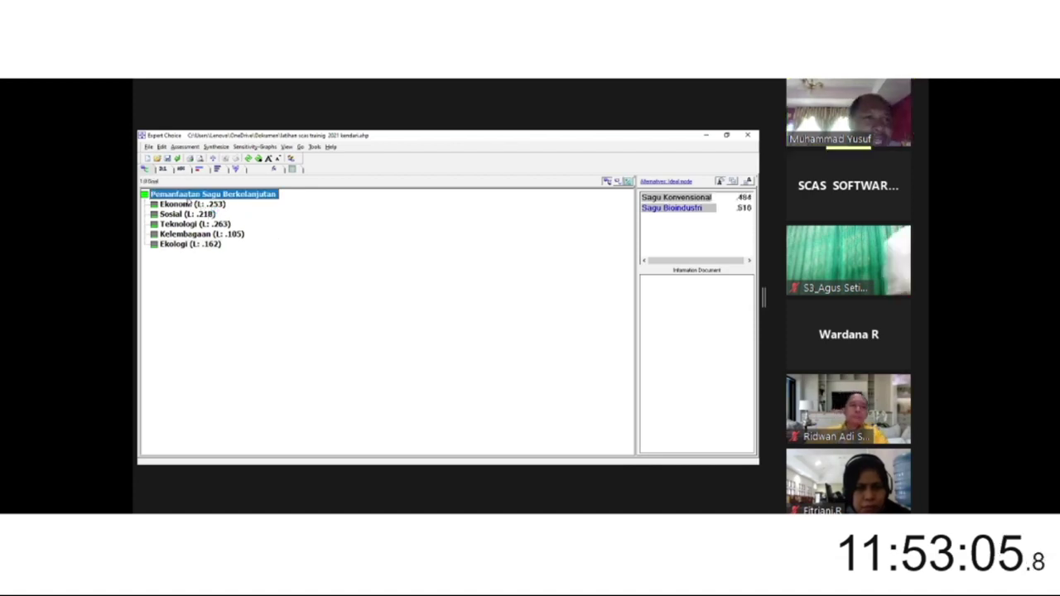
pyautogui.click(217, 169)
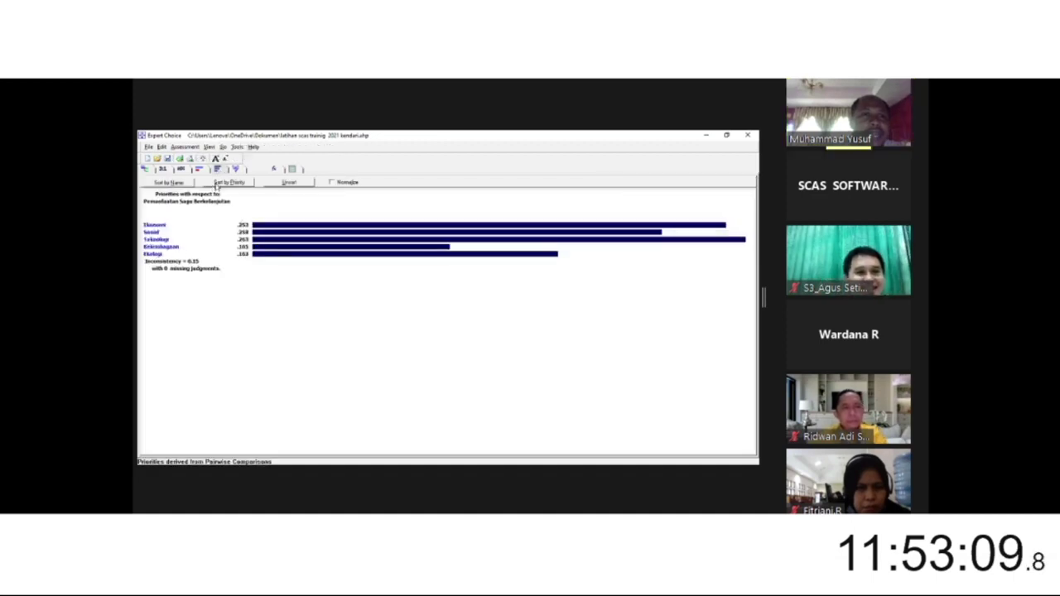
pyautogui.click(217, 184)
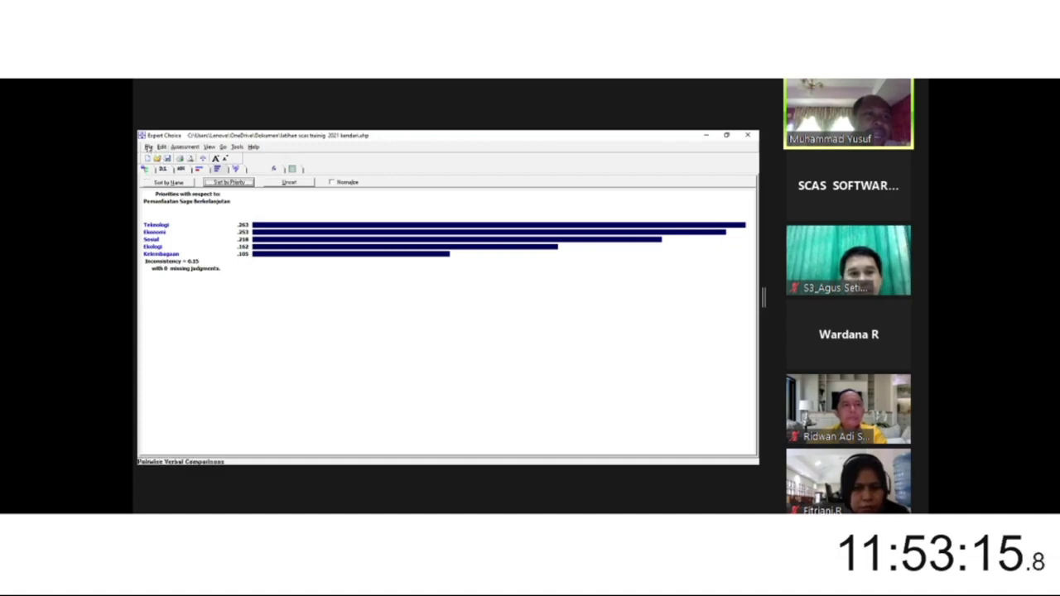
# Step: Open a print preview of the sorted criteria priorities
pyautogui.hotkey('alt', 'f')
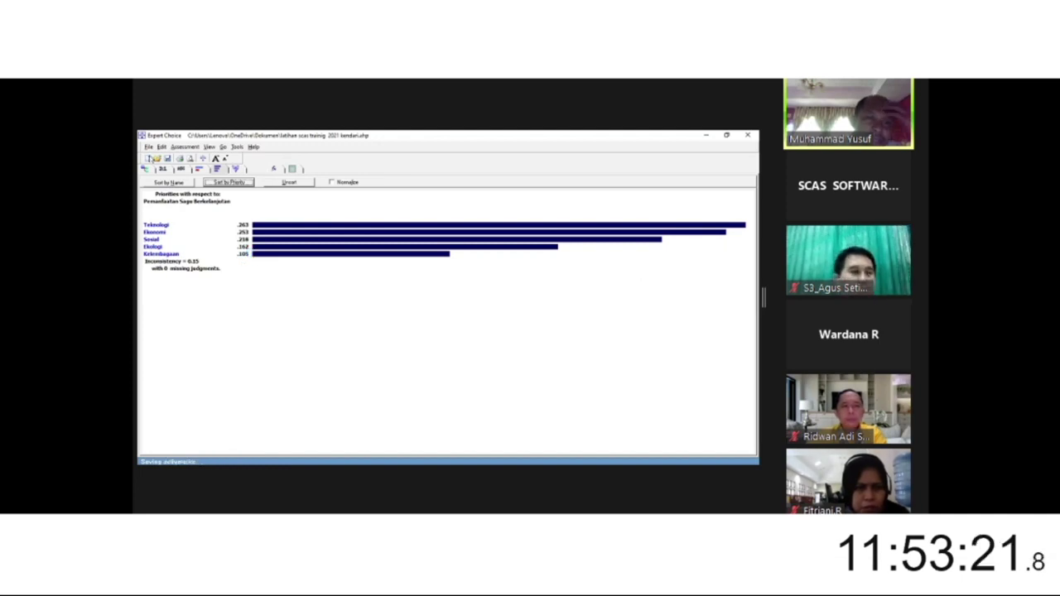
pyautogui.click(149, 146)
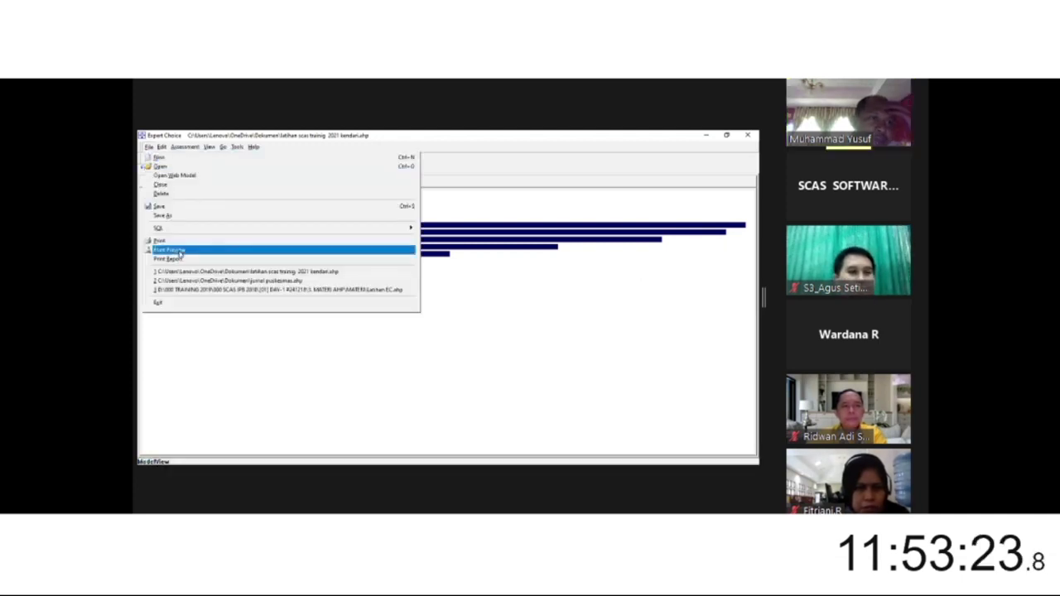
pyautogui.click(179, 253)
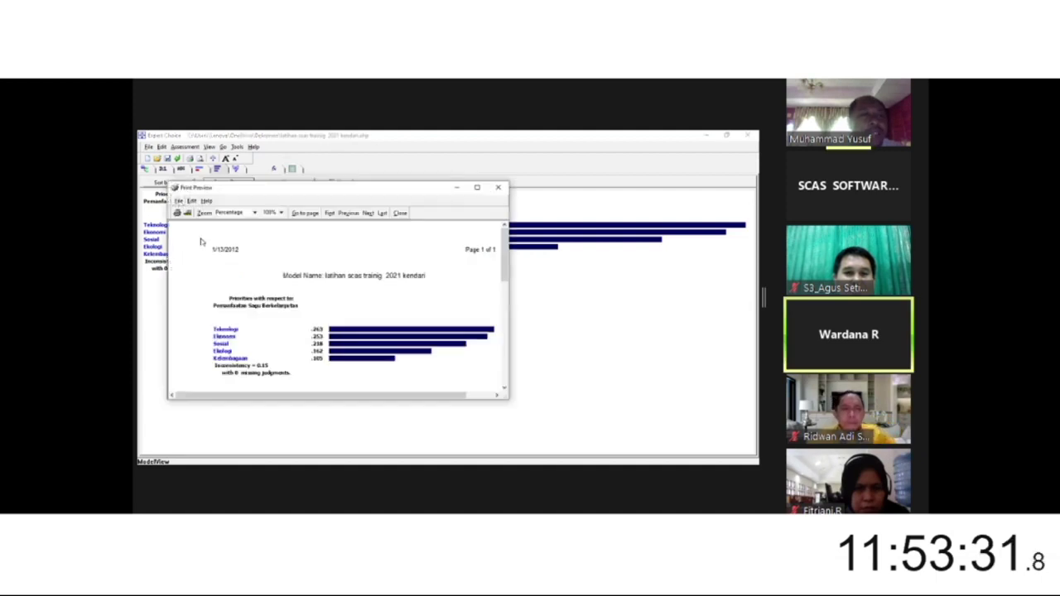
pyautogui.hotkey('alt', 'f')
pyautogui.press('Escape')
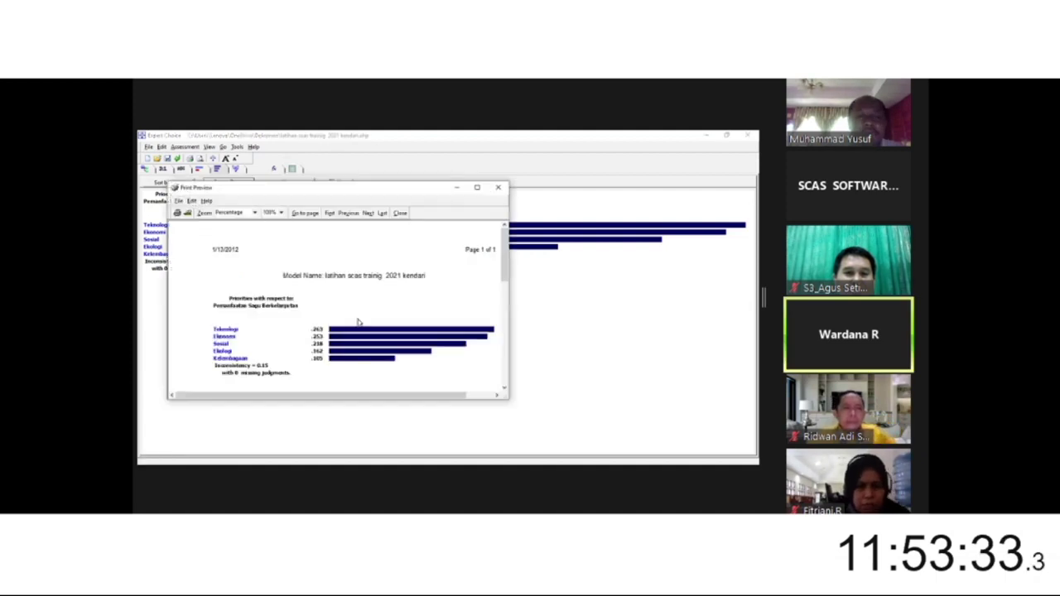
pyautogui.click(507, 246)
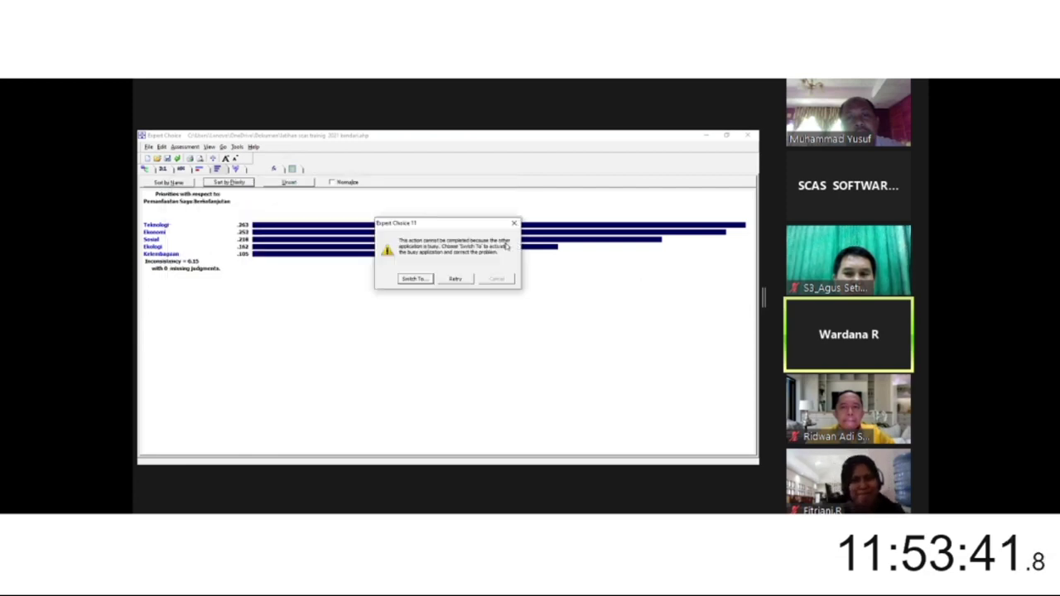
# Step: Copy the previewed priorities report to the clipboard
pyautogui.click(178, 202)
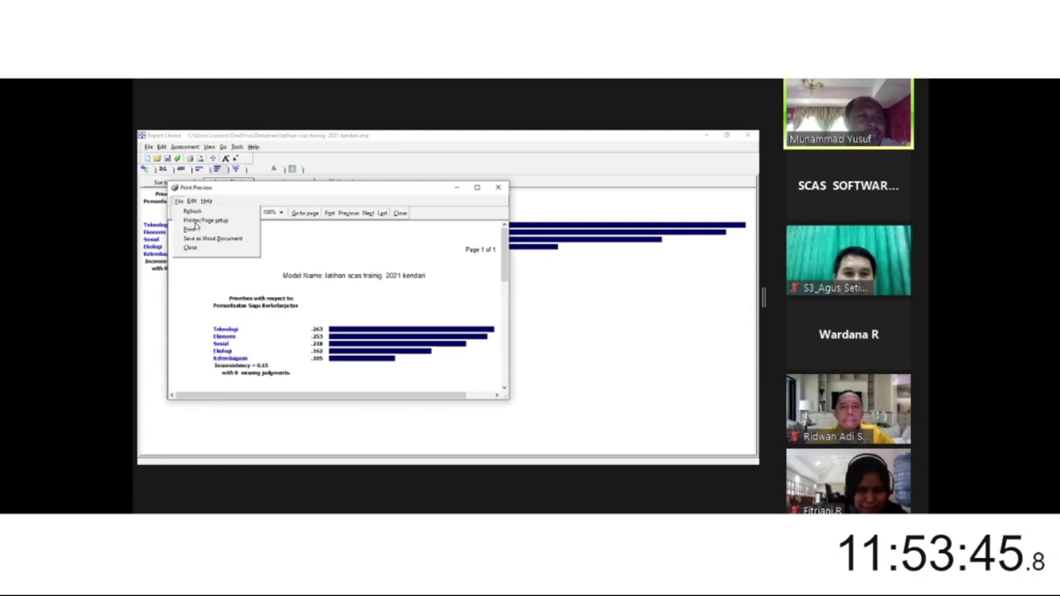
pyautogui.moveTo(192, 203)
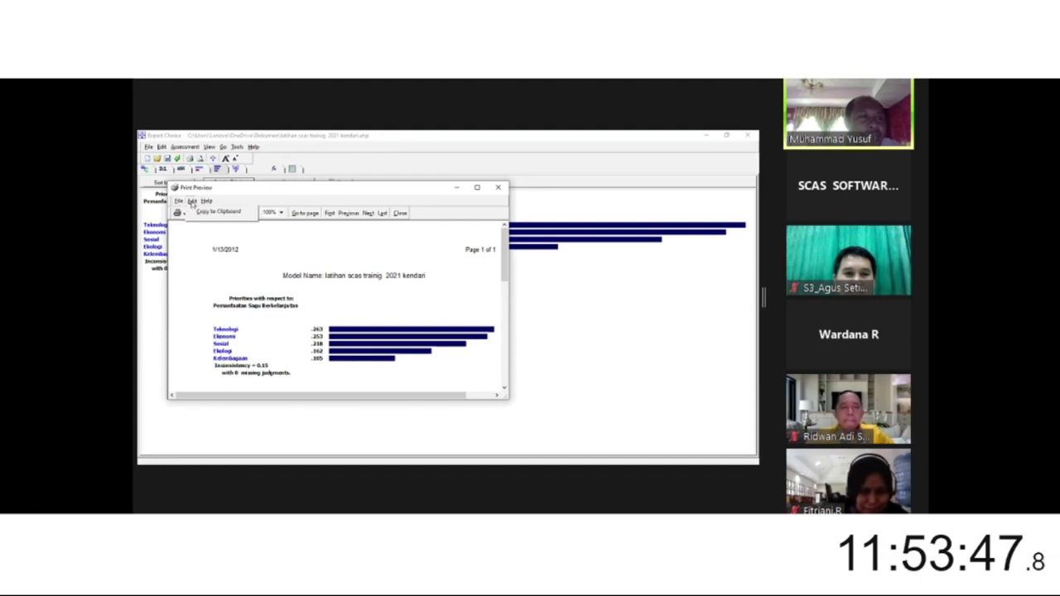
pyautogui.click(214, 212)
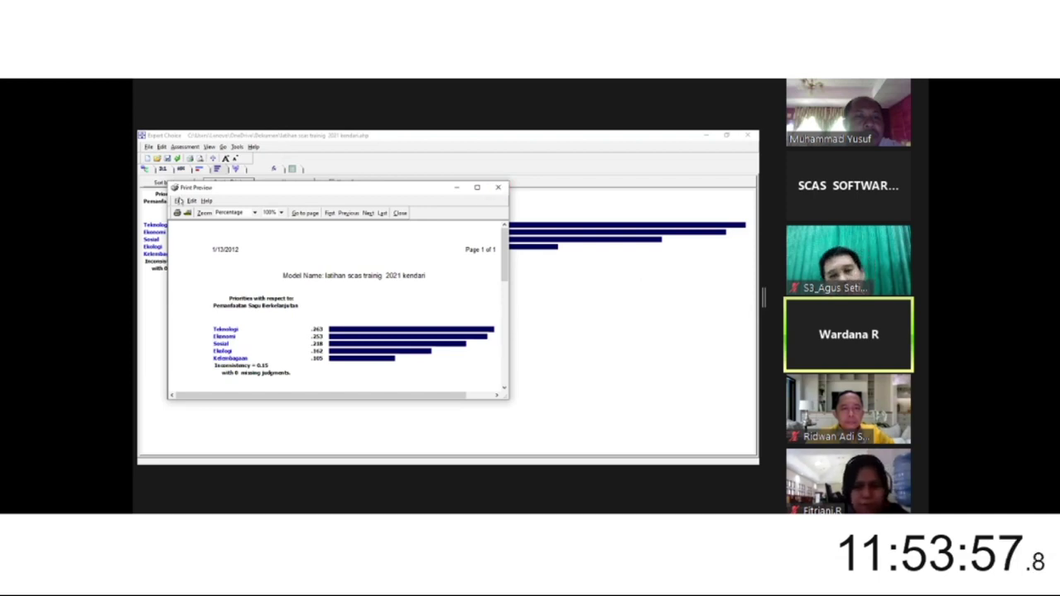
# Step: Save the previewed priorities report as a Word document named 1111 in the Documents folder
pyautogui.click(498, 188)
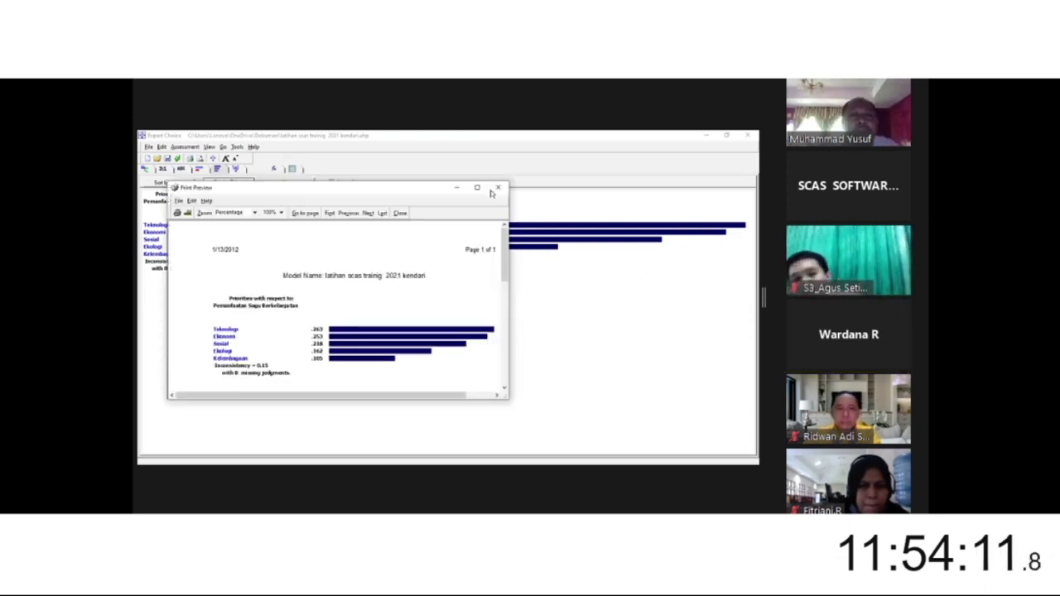
pyautogui.click(492, 192)
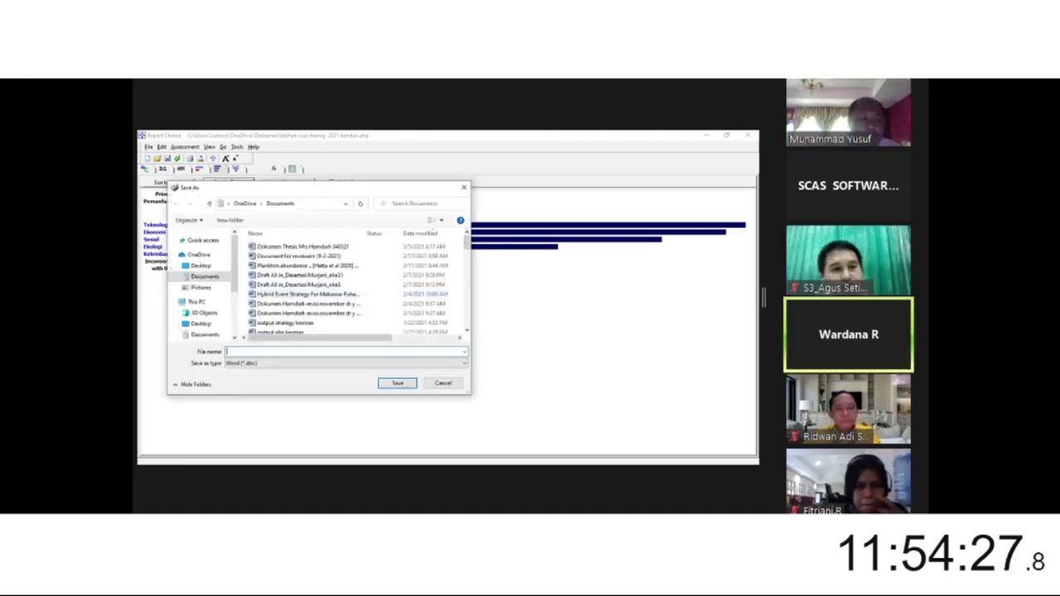
pyautogui.write('1111')
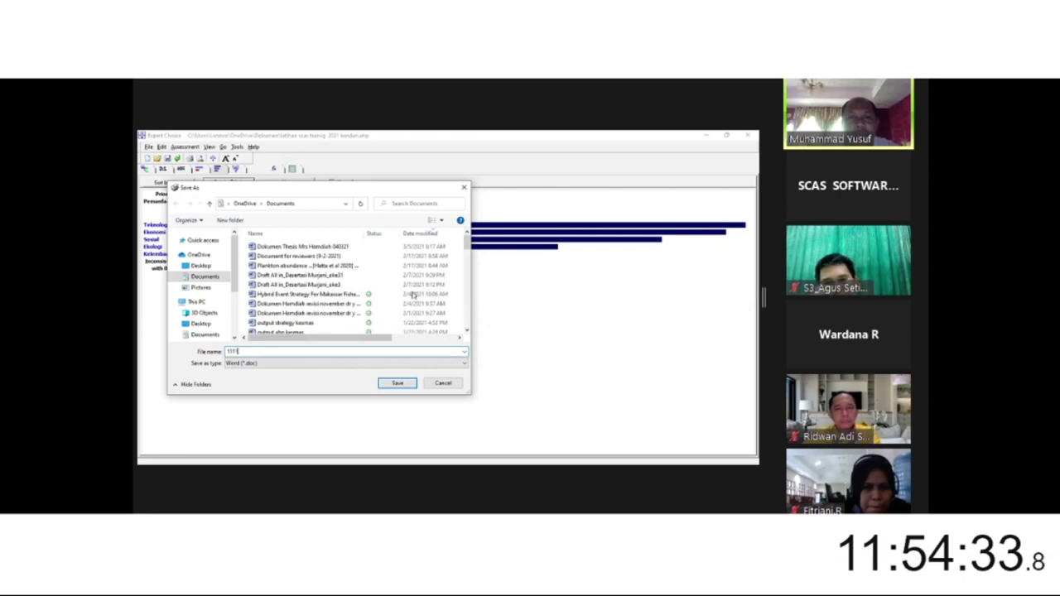
pyautogui.press('Return')
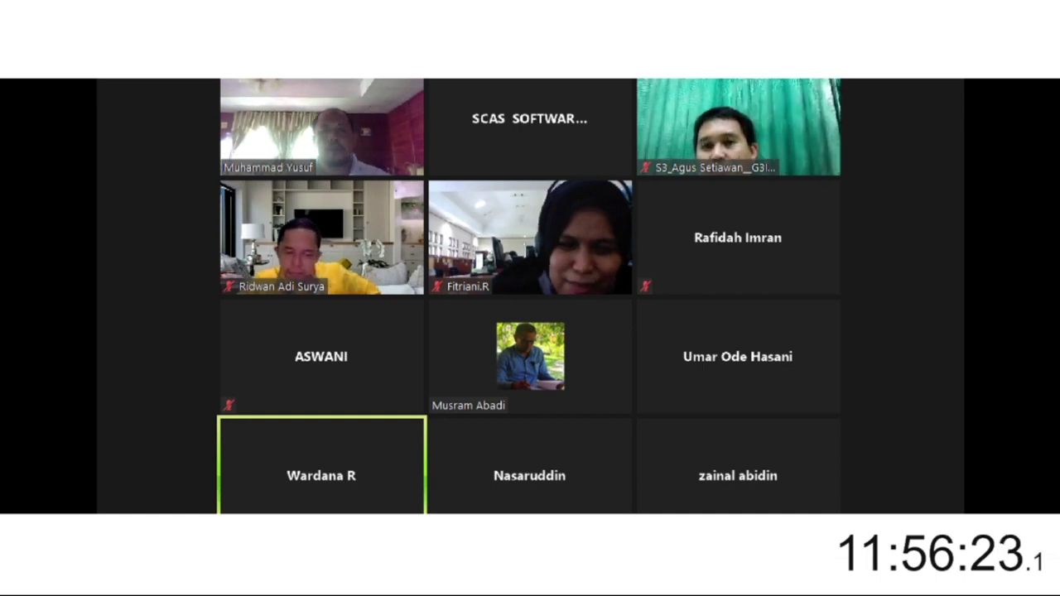
pyautogui.moveTo(738, 238)
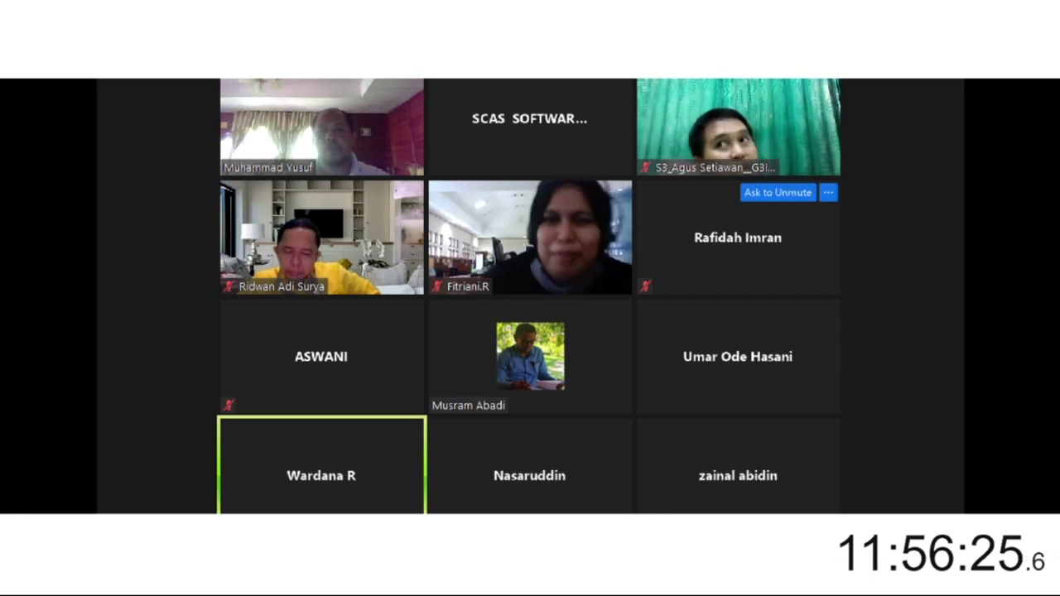
pyautogui.moveTo(386, 431)
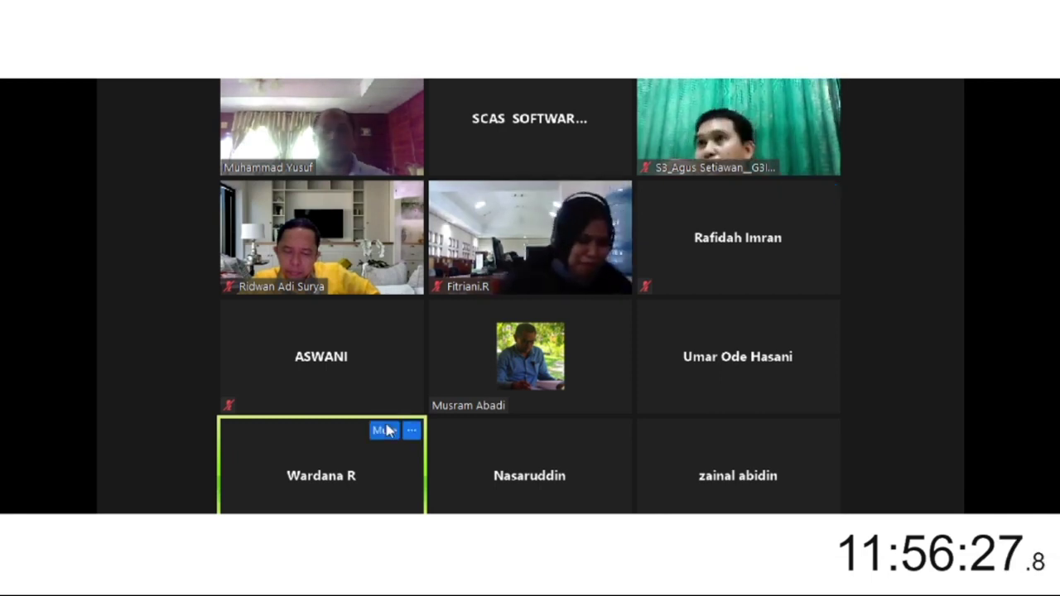
pyautogui.moveTo(547, 201)
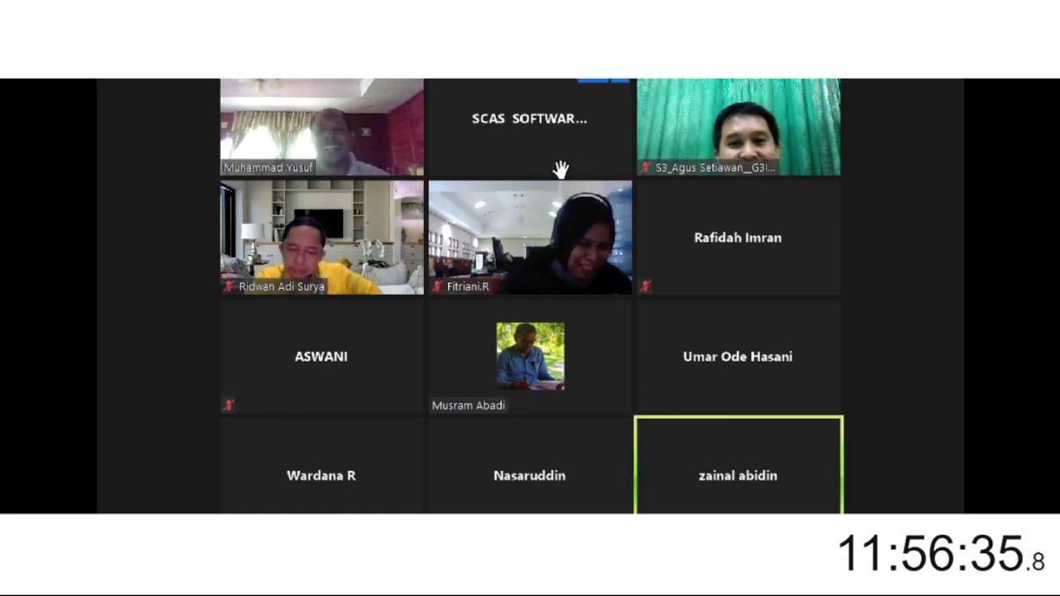
pyautogui.moveTo(776, 466)
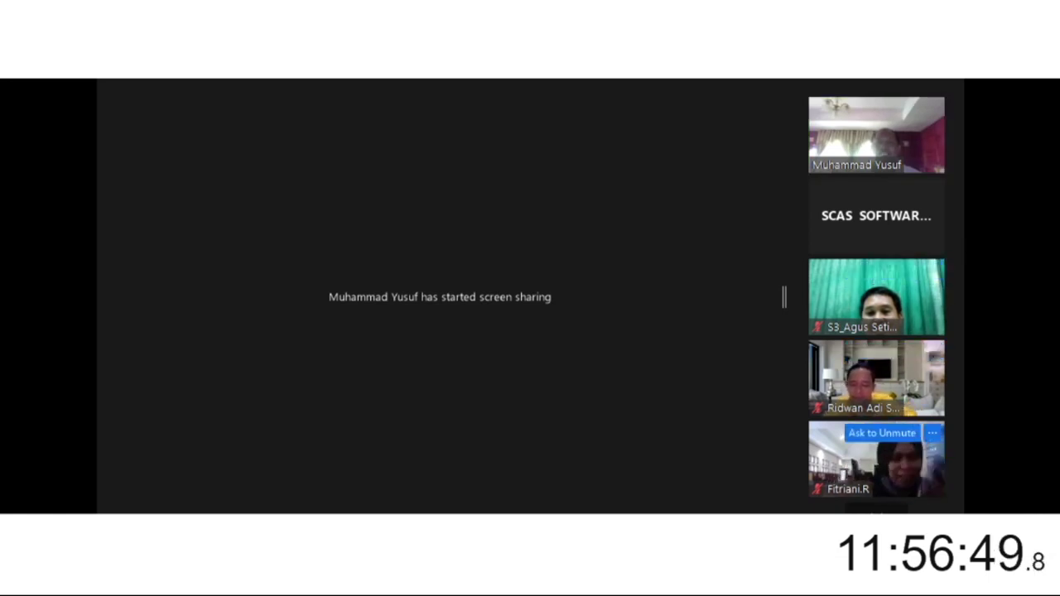
pyautogui.click(881, 509)
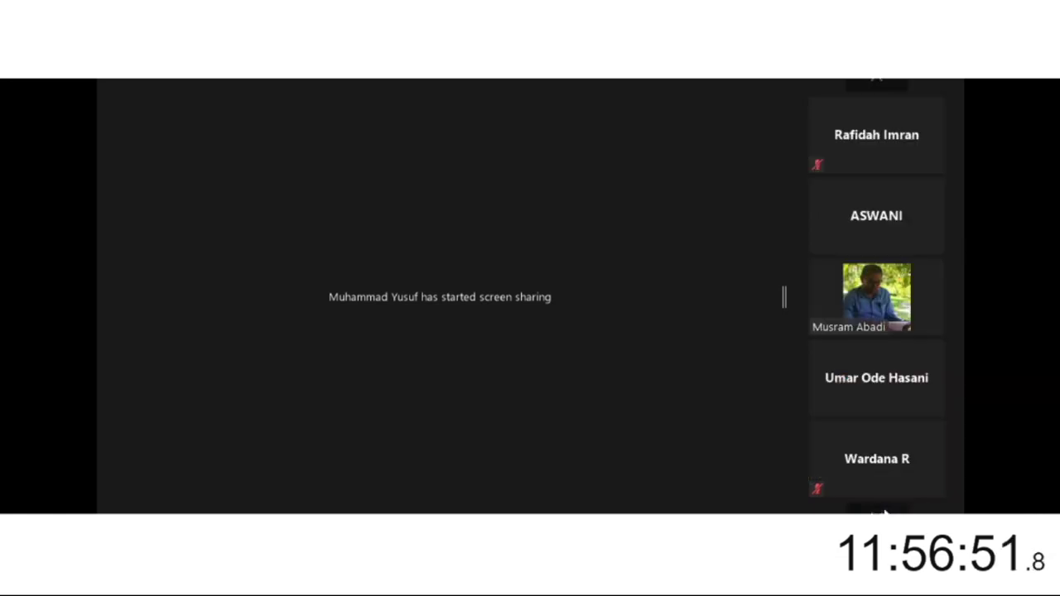